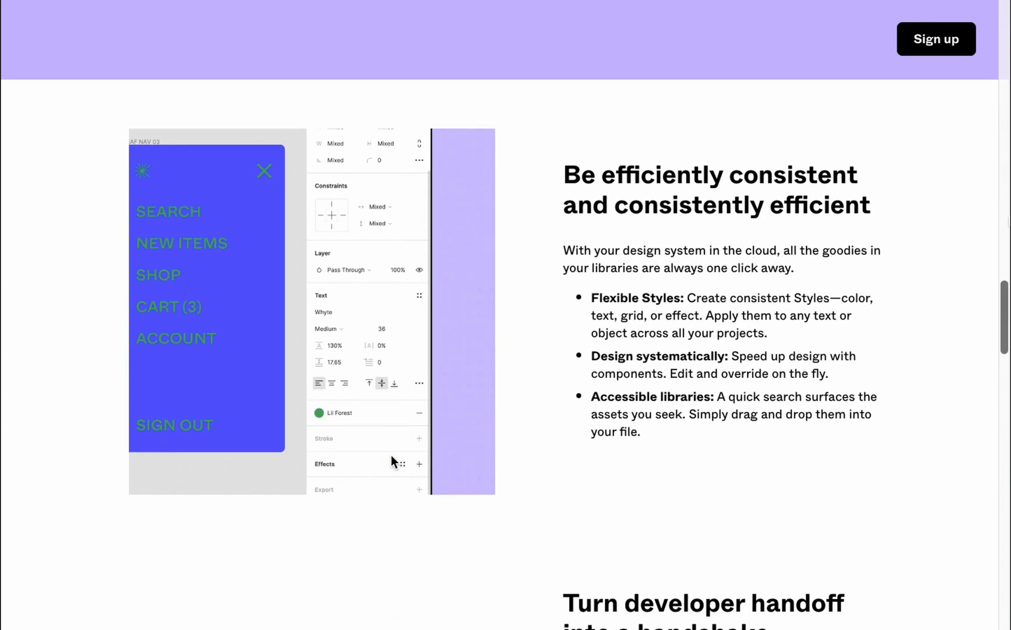
Scroll the Figma website past the styles and prototyping sections to the mobile Register prototype demo
scroll(506, 315, down, 1)
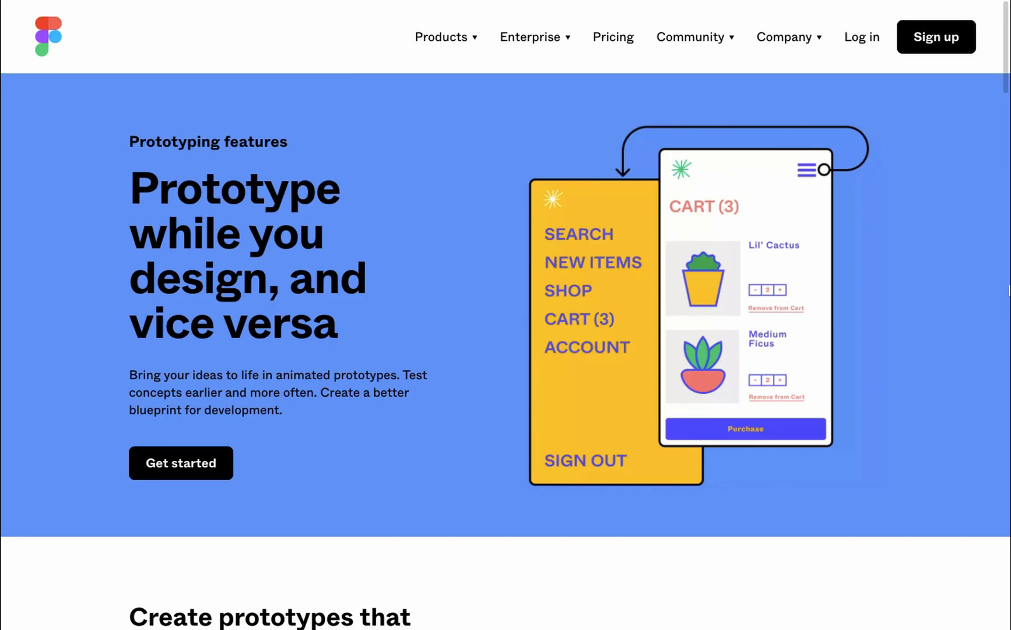
scroll(506, 315, down, 5)
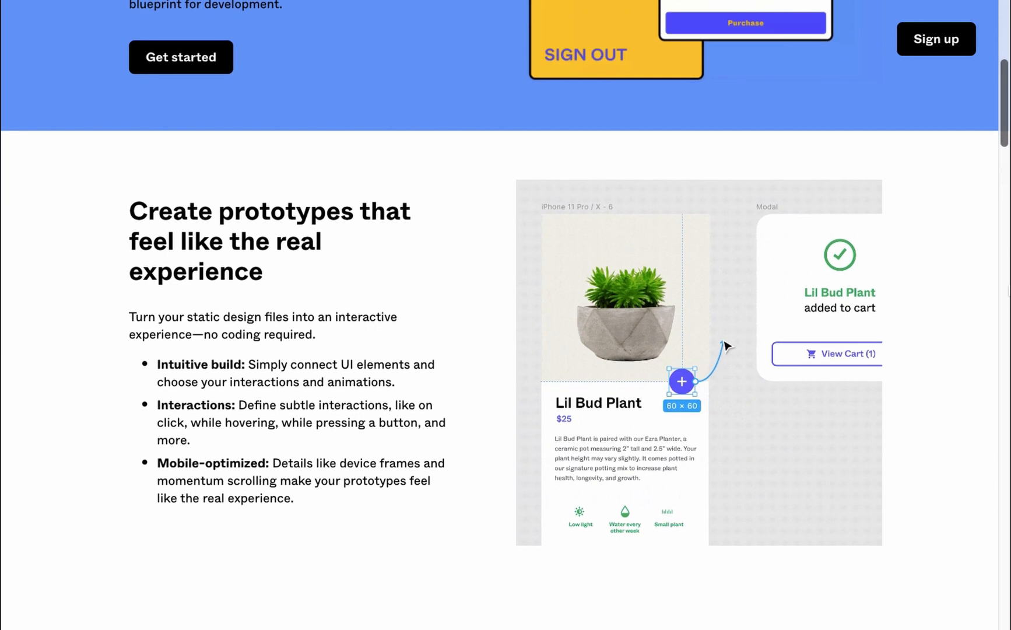
scroll(506, 315, down, 1)
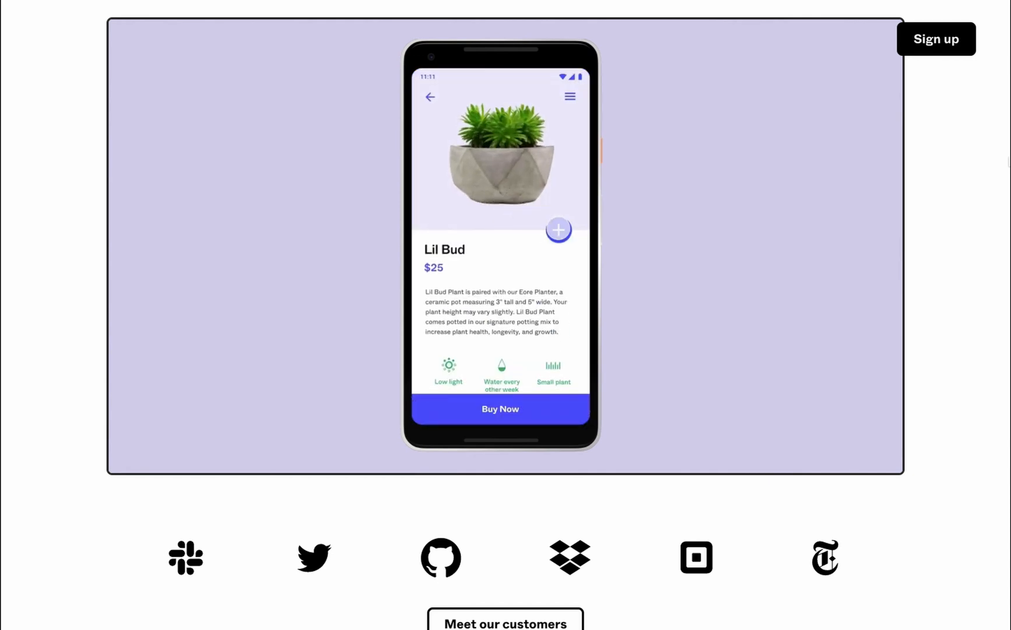
drag(1004, 536, 1005, 555)
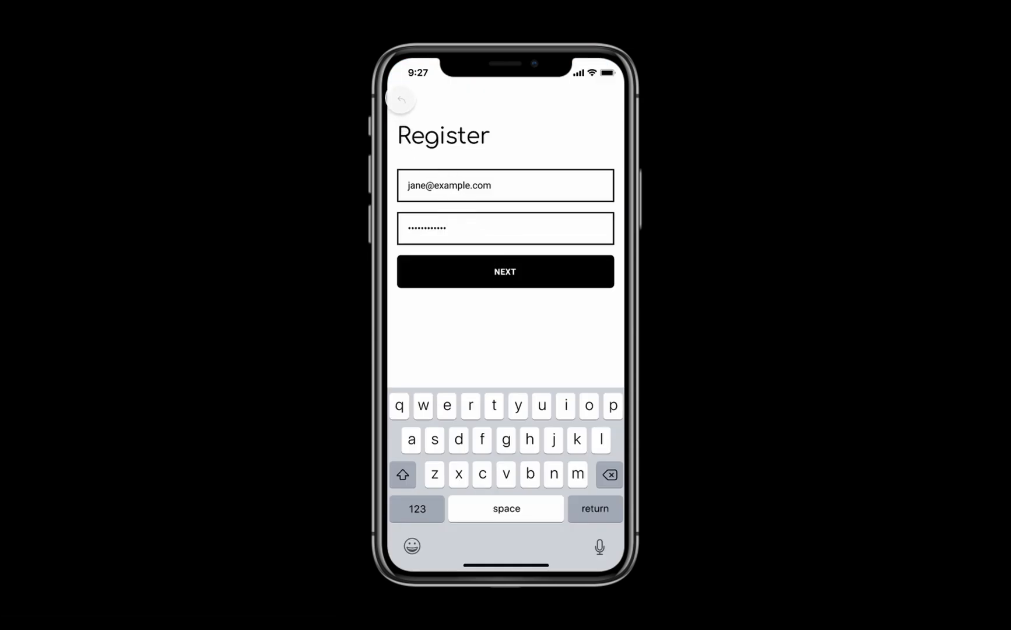
click(401, 99)
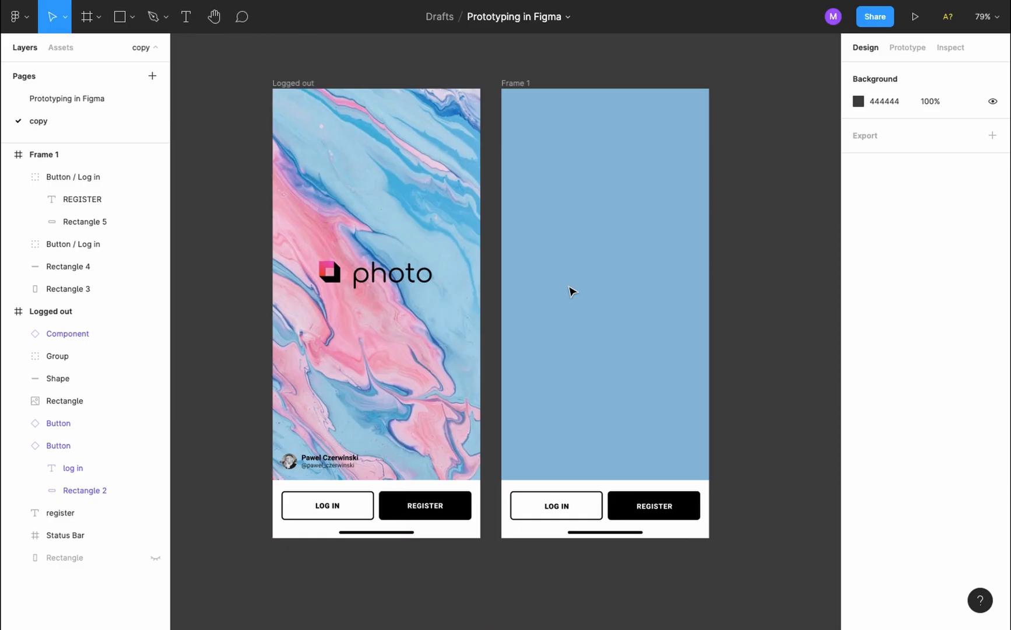
Check the author avatar's size in Logged out and draw a 28×28 circle at Frame 1's bottom-left
scroll(300, 375, up, 5)
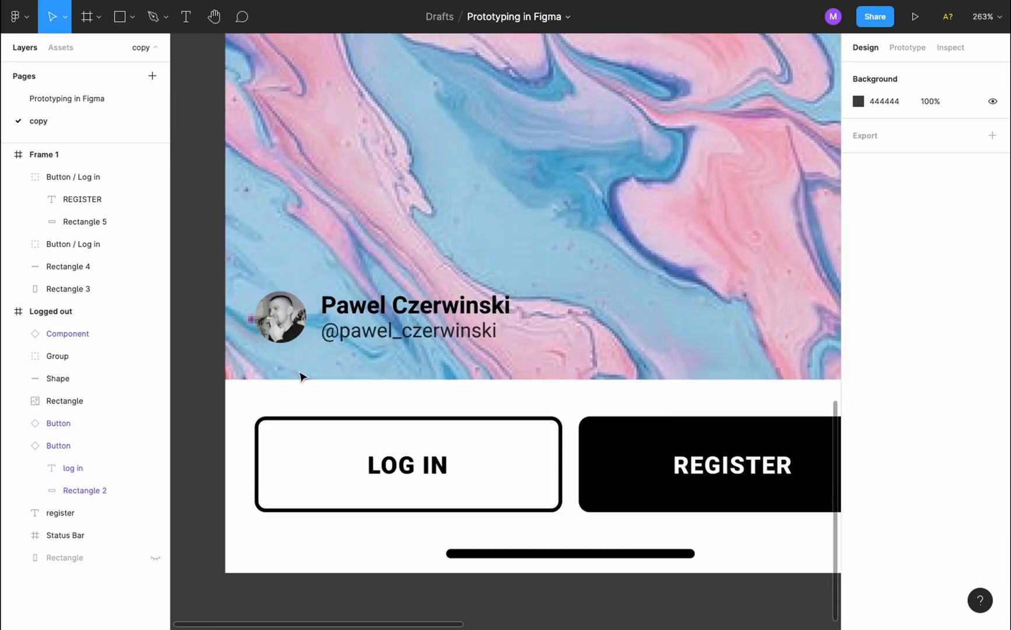
click(292, 332)
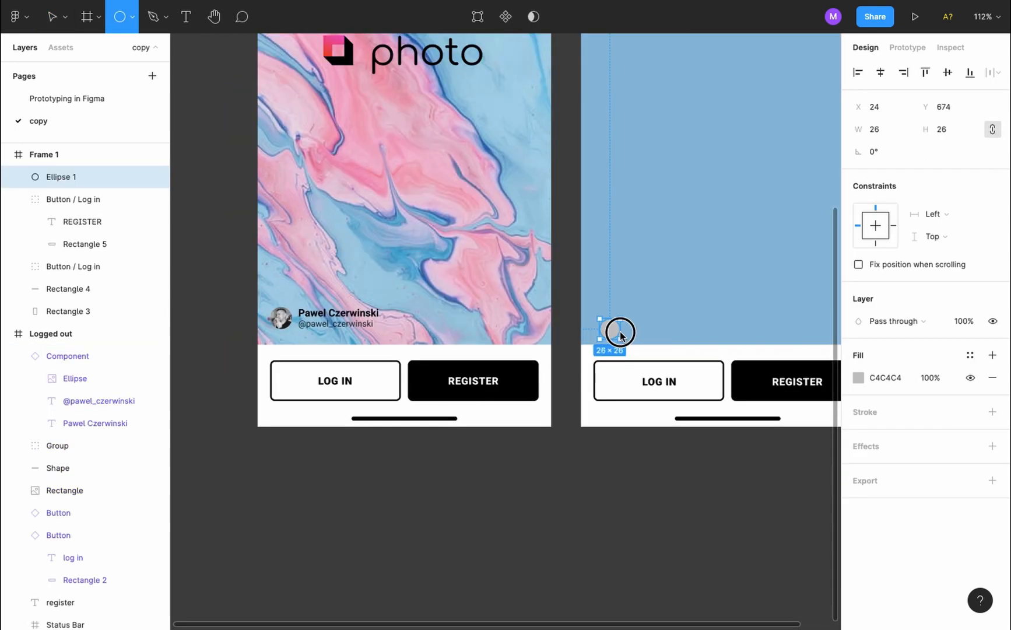
drag(620, 335, 612, 321)
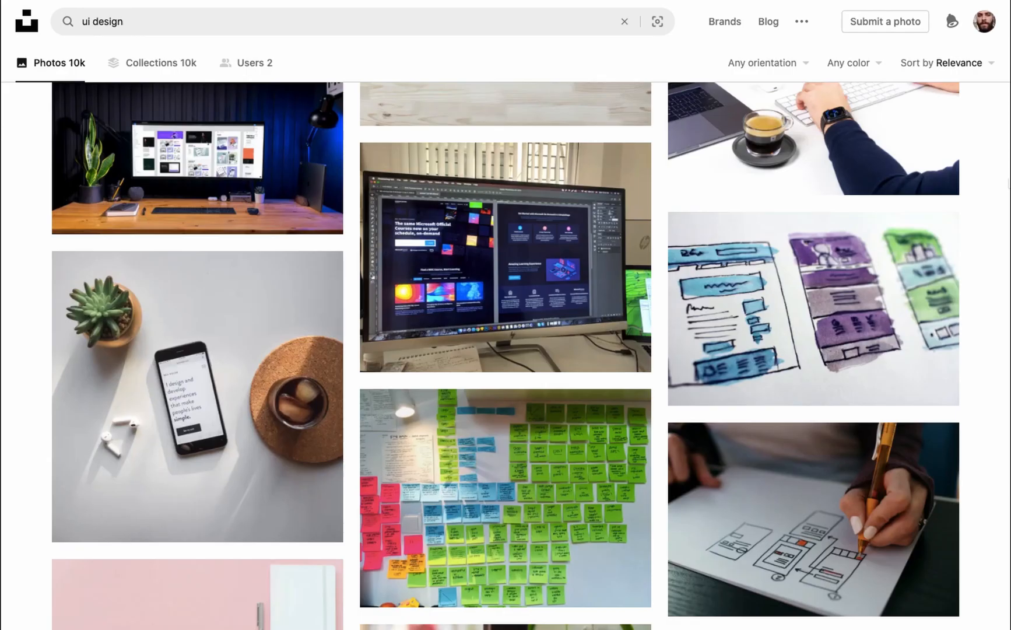
scroll(506, 356, down, 3)
scroll(506, 356, down, 6)
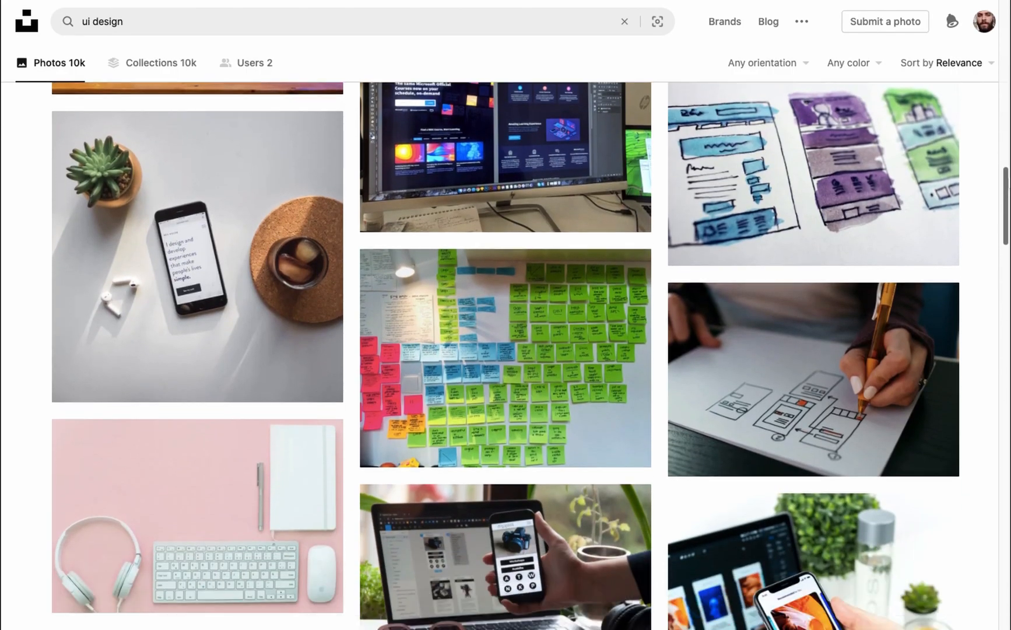
Browse the Figma features pages and the Food Delivery App UI file, ending on the Recently viewed list
scroll(506, 356, down, 8)
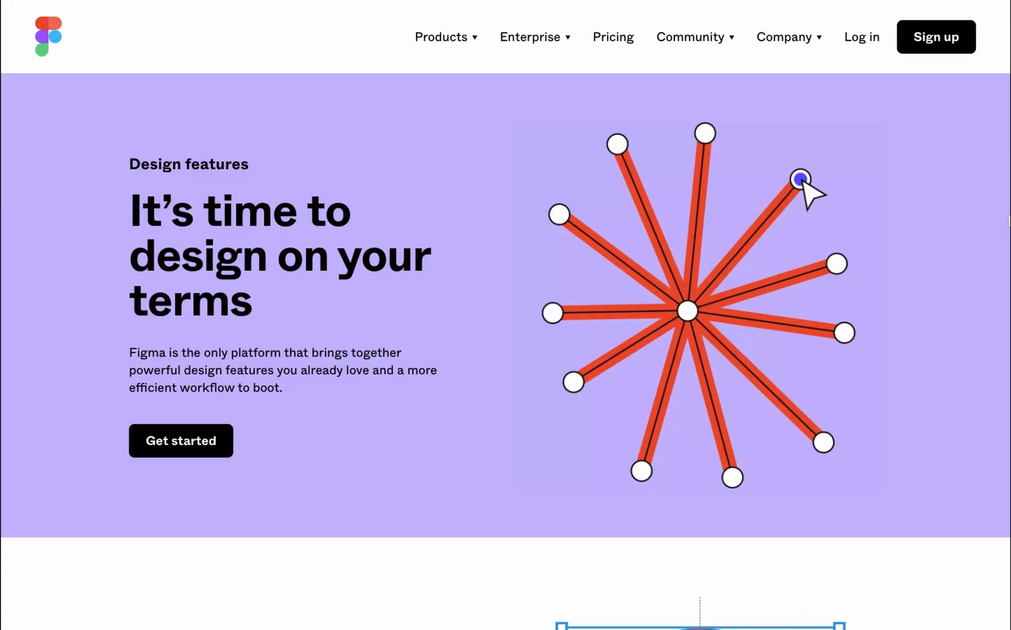
scroll(506, 315, down, 5)
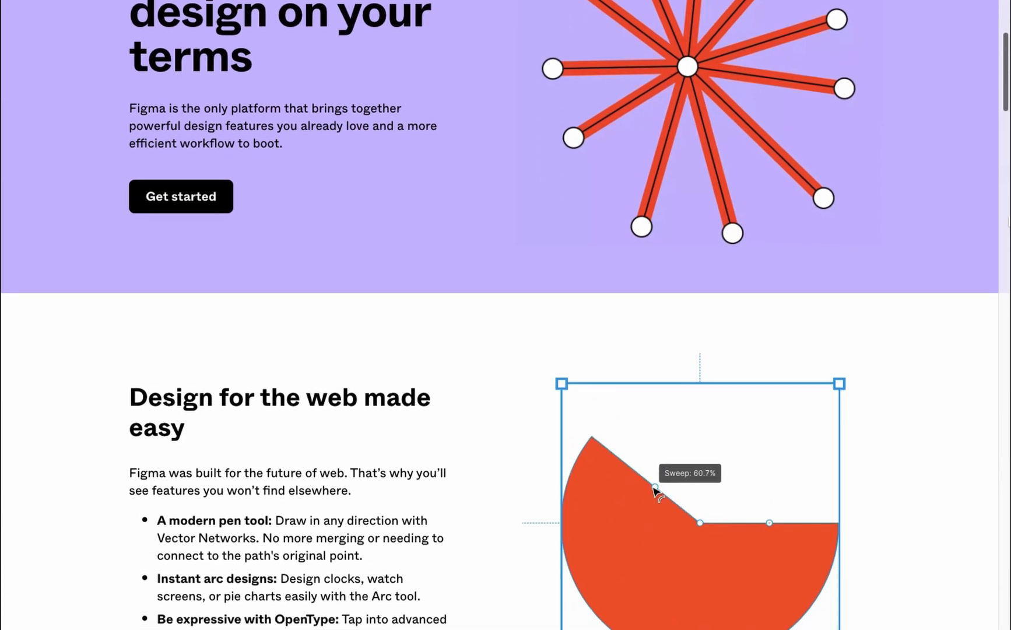
scroll(506, 315, down, 2)
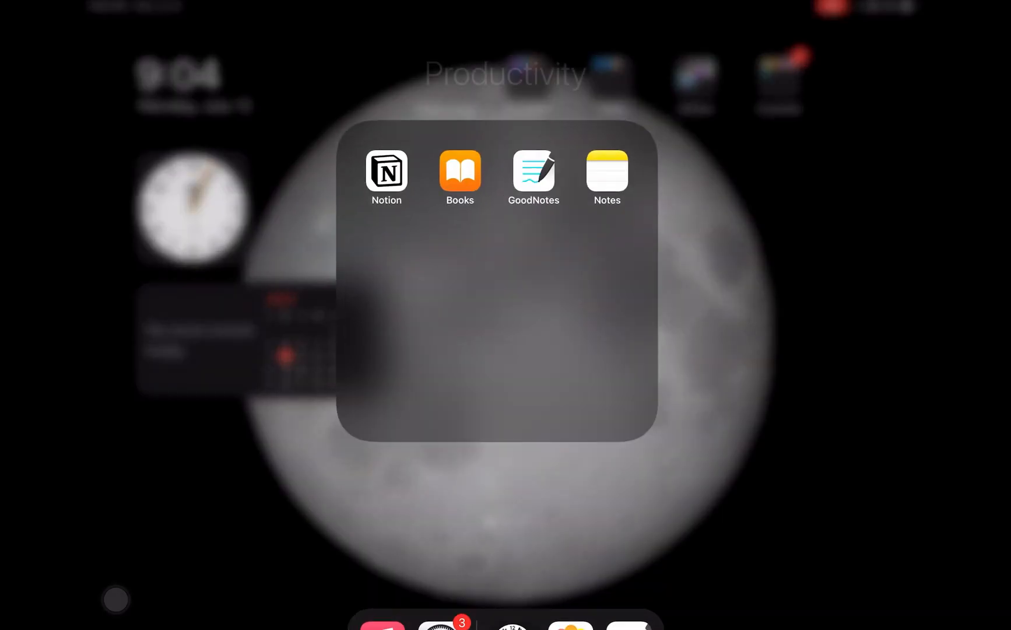
click(533, 170)
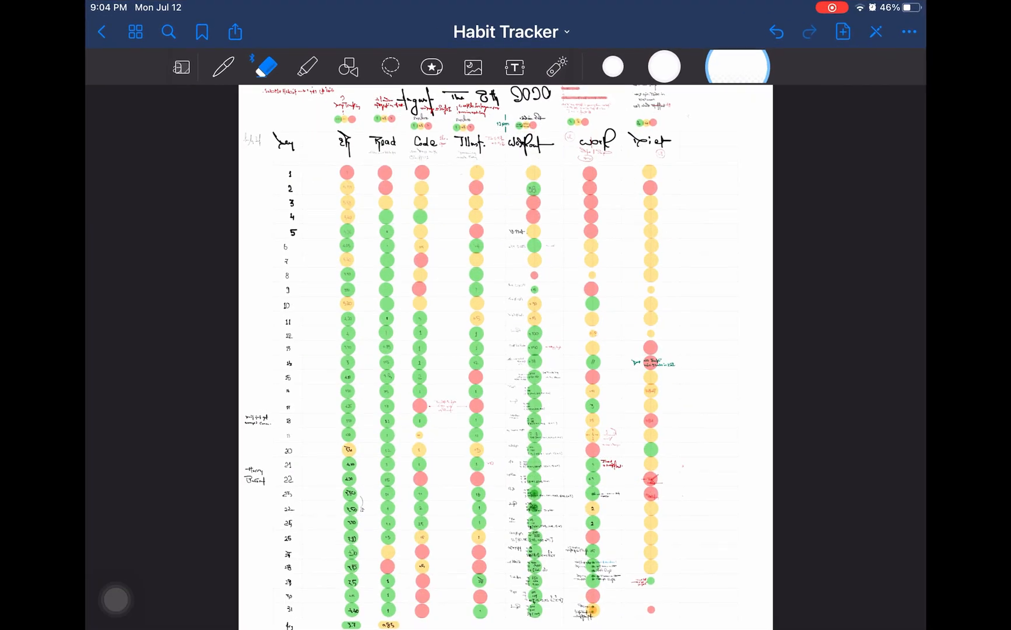
scroll(506, 355, down, 10)
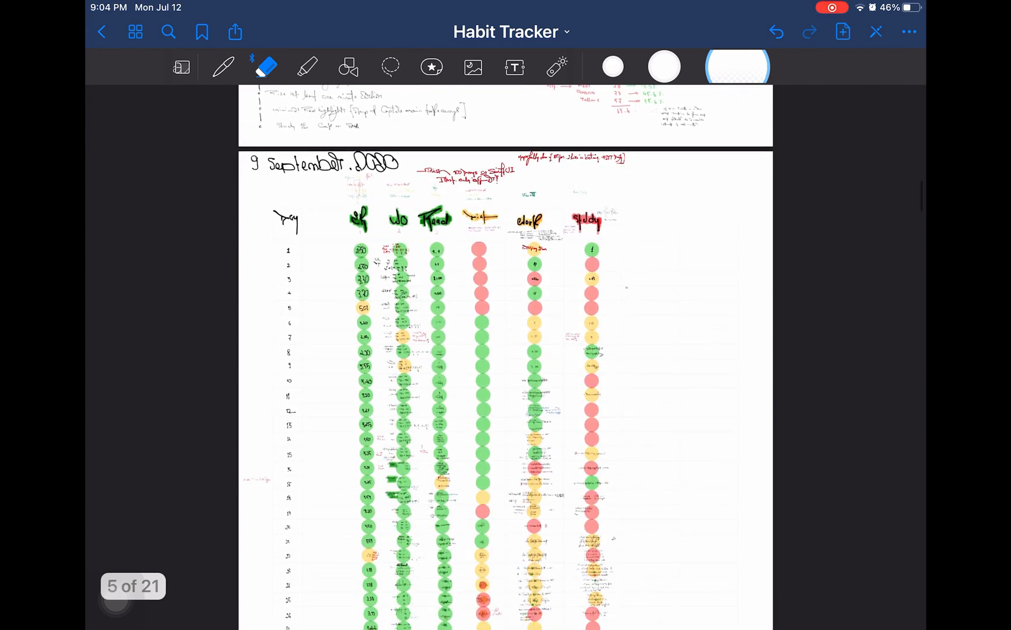
scroll(506, 350, down, 3)
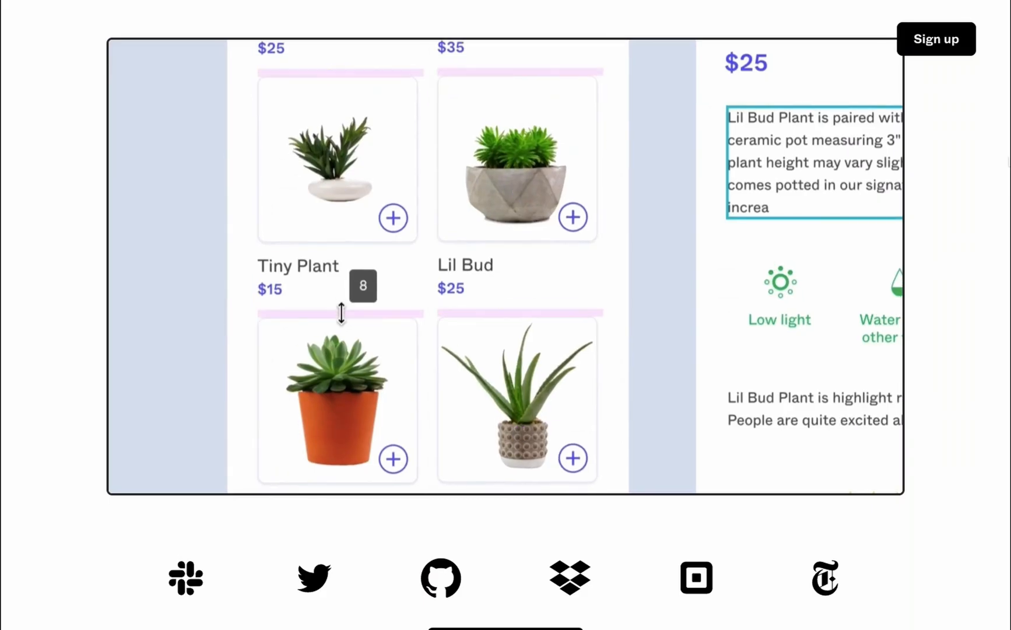
scroll(505, 315, down, 1)
scroll(505, 315, down, 2)
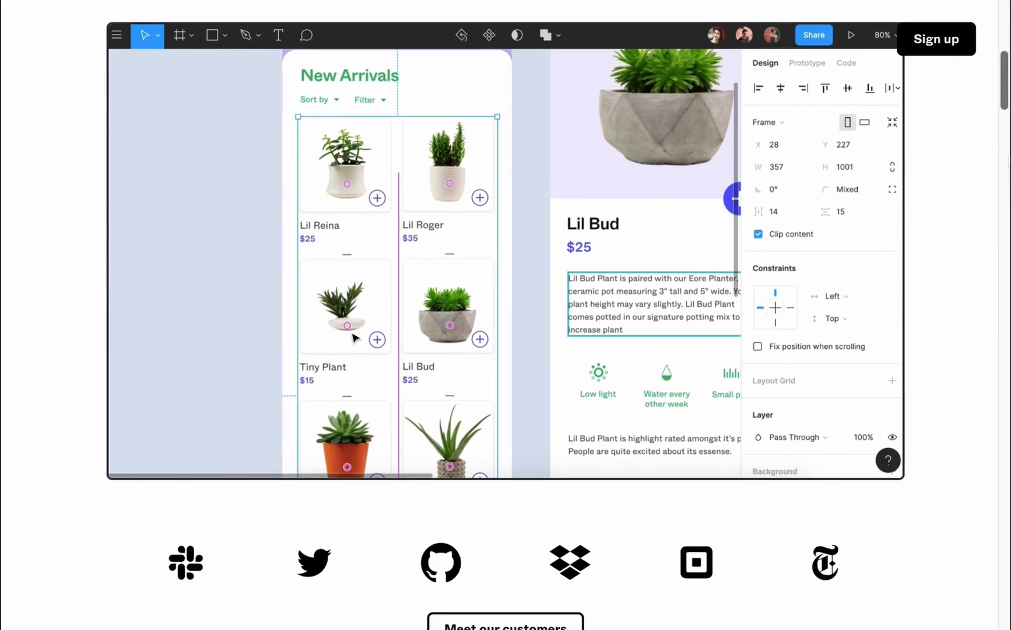
scroll(506, 315, down, 1)
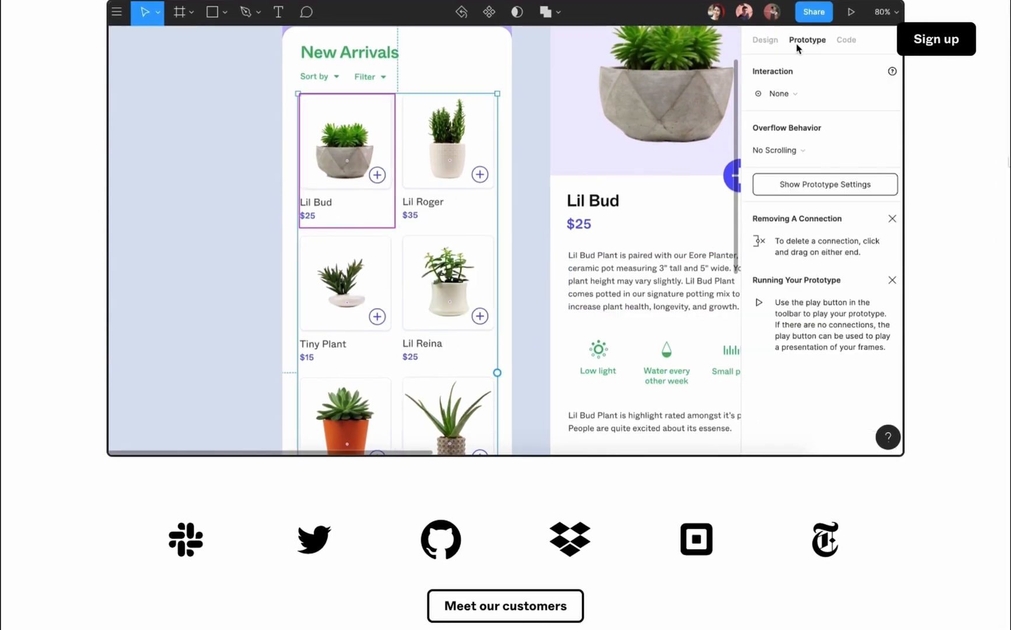
scroll(505, 315, down, 3)
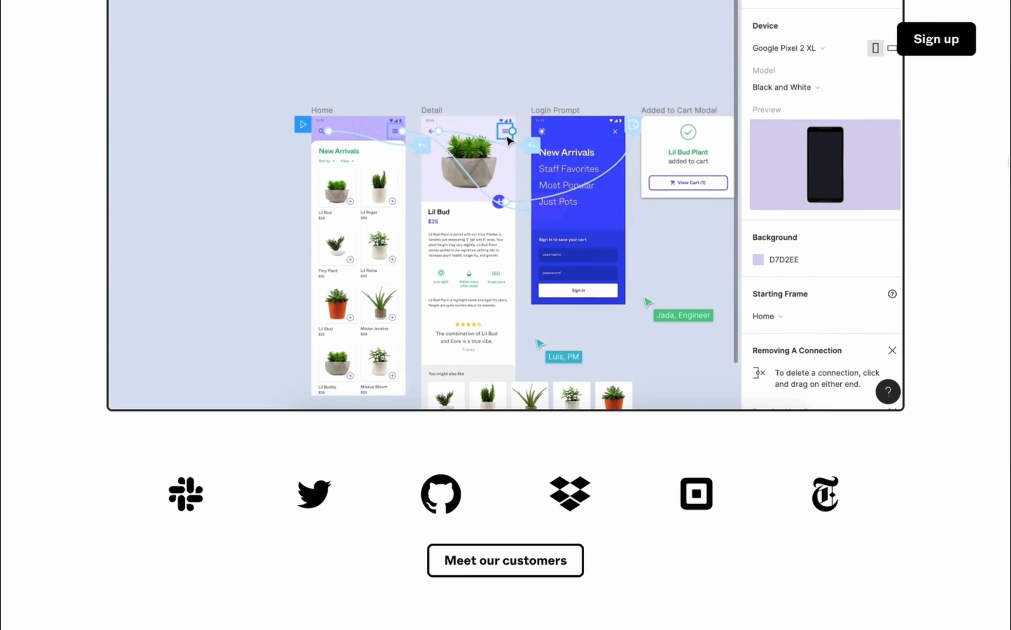
scroll(506, 315, up, 1)
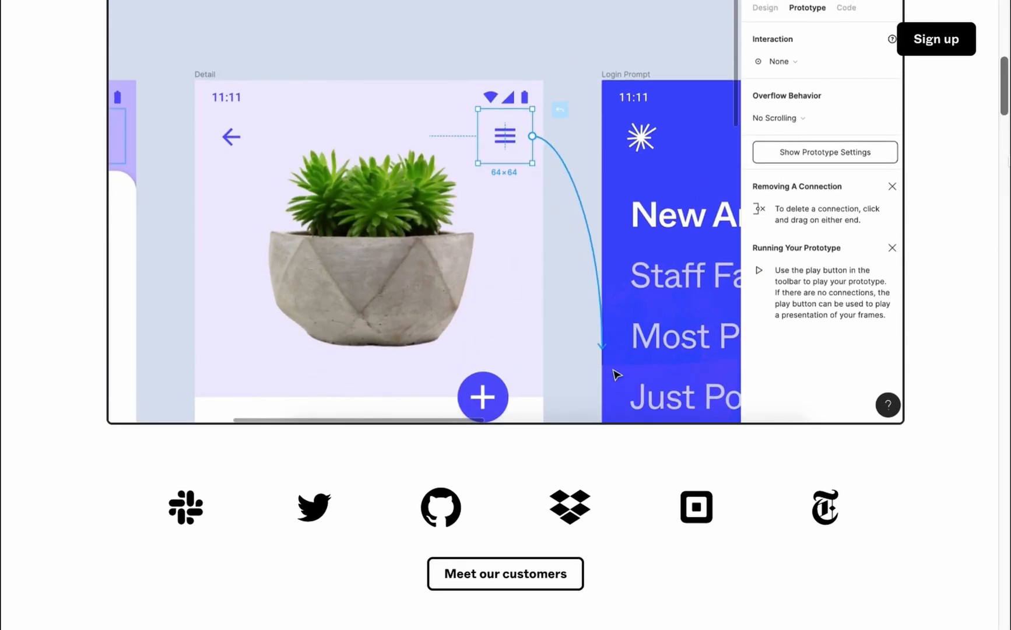
scroll(505, 315, up, 3)
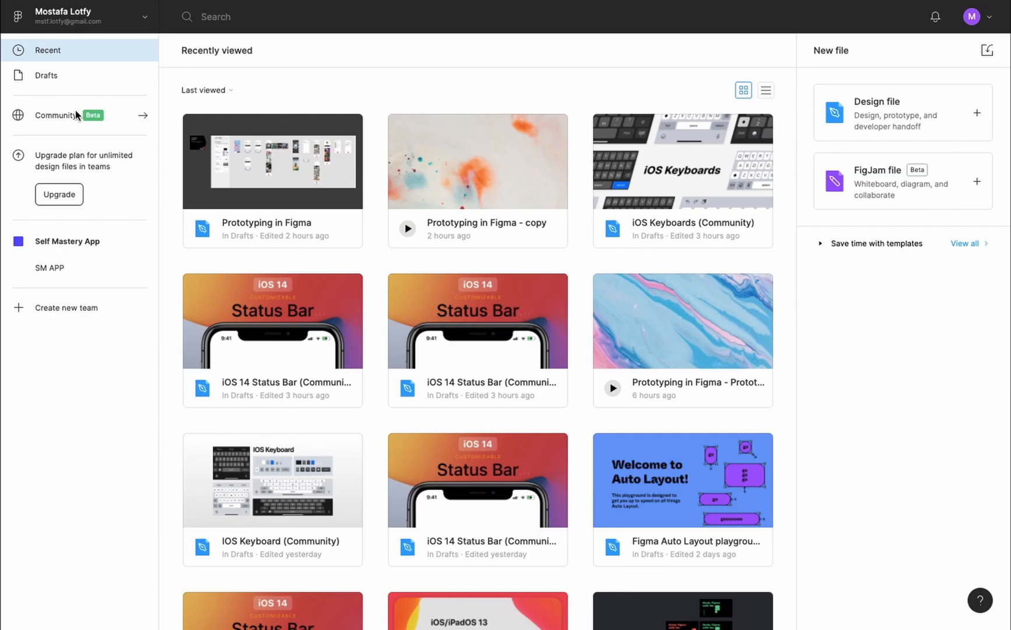
Open the Prototyping in Figma file from the Drafts list
click(54, 79)
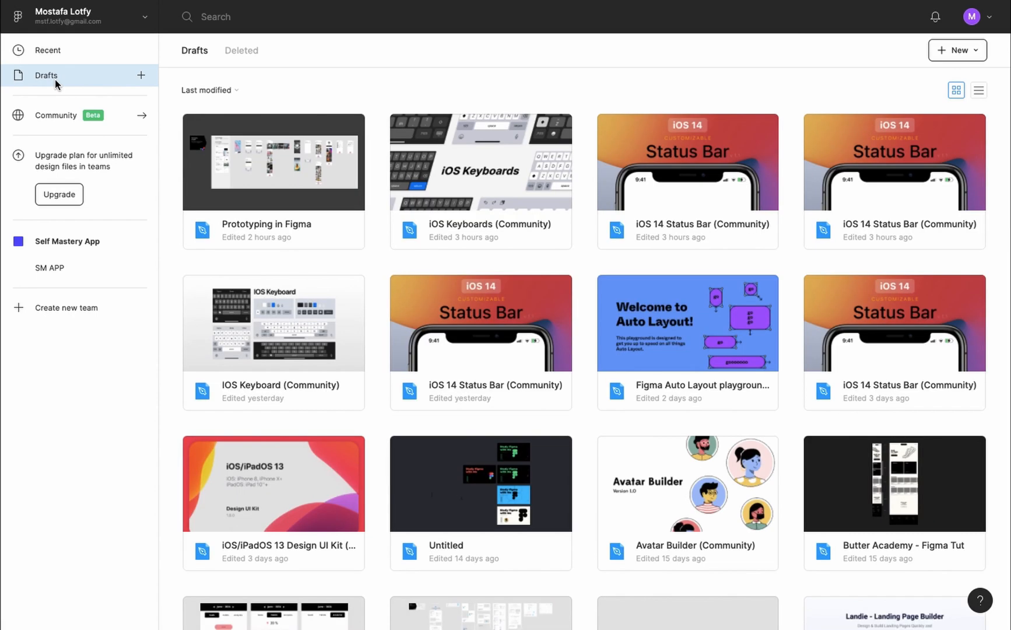
double_click(297, 193)
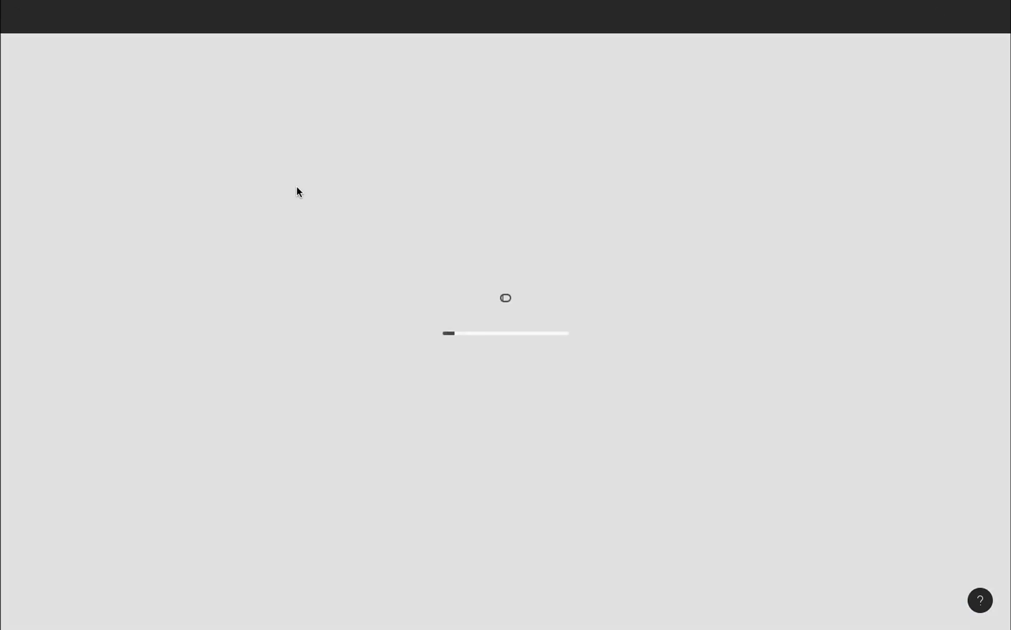
scroll(427, 301, down, 3)
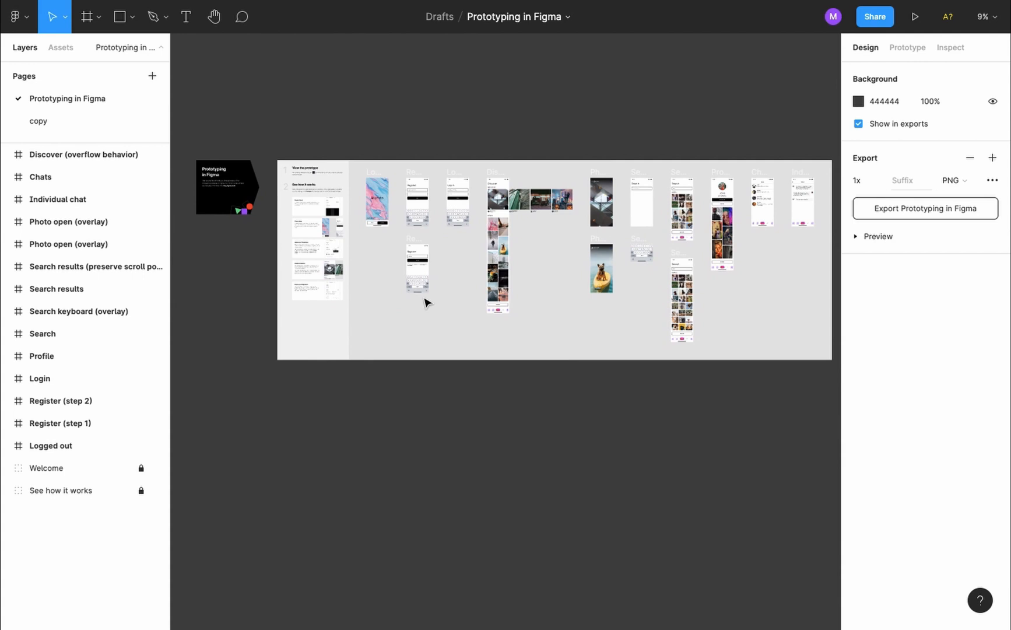
Pan the canvas to the Logged out screen and select its frame
scroll(440, 245, up, 5)
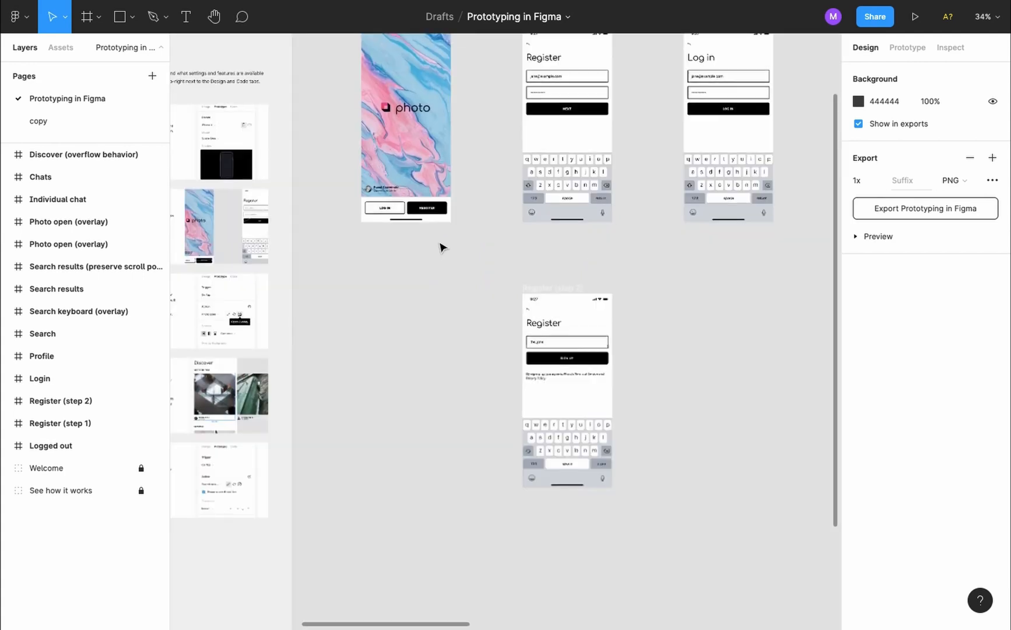
scroll(440, 243, up, 3)
scroll(440, 247, right, 4)
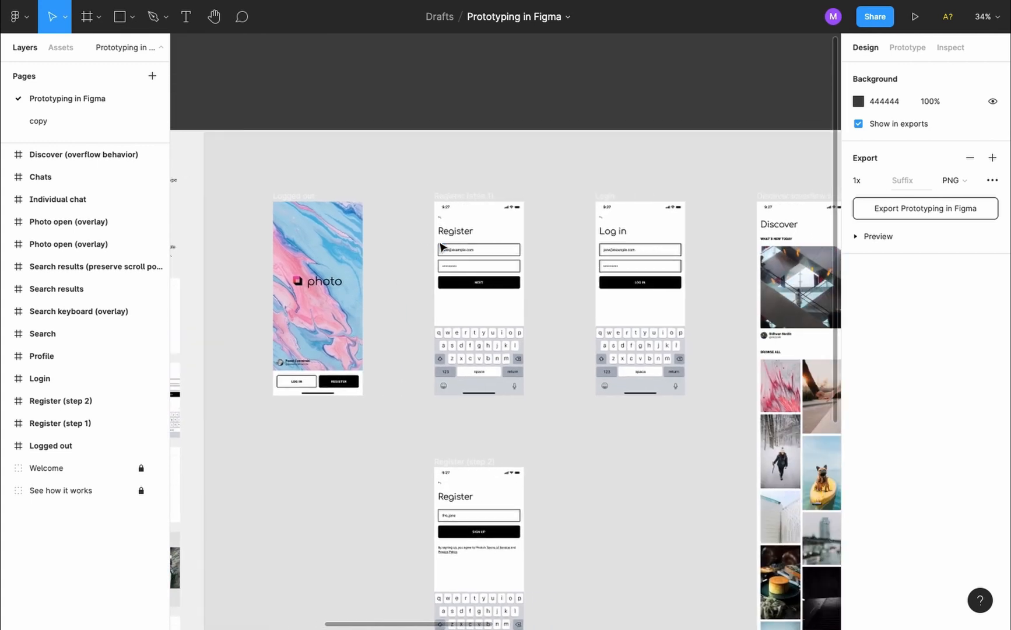
scroll(441, 246, right, 15)
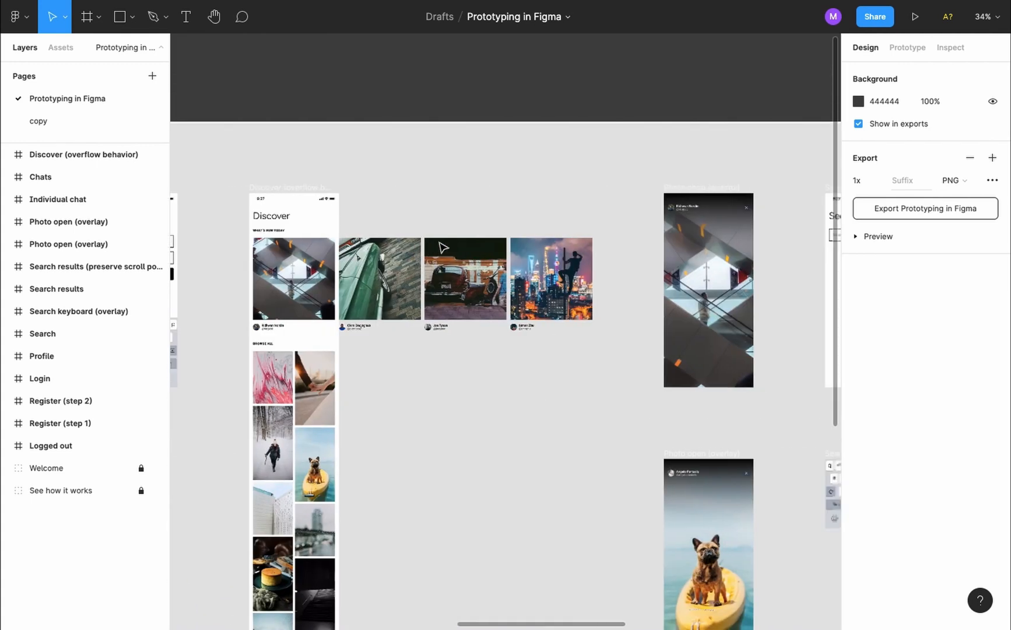
scroll(444, 247, down, 3)
scroll(443, 248, right, 6)
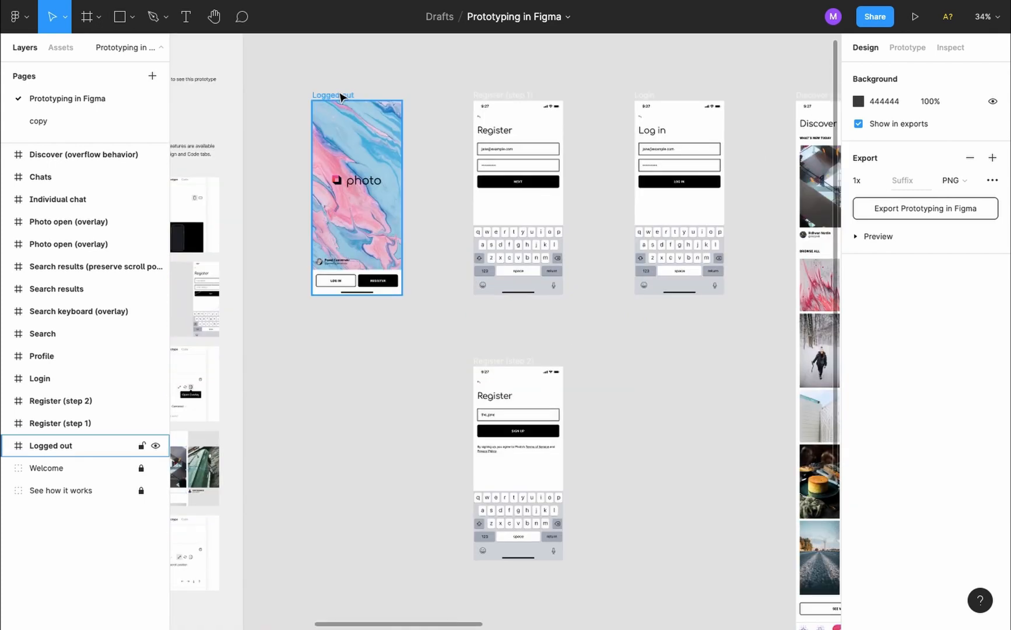
click(342, 97)
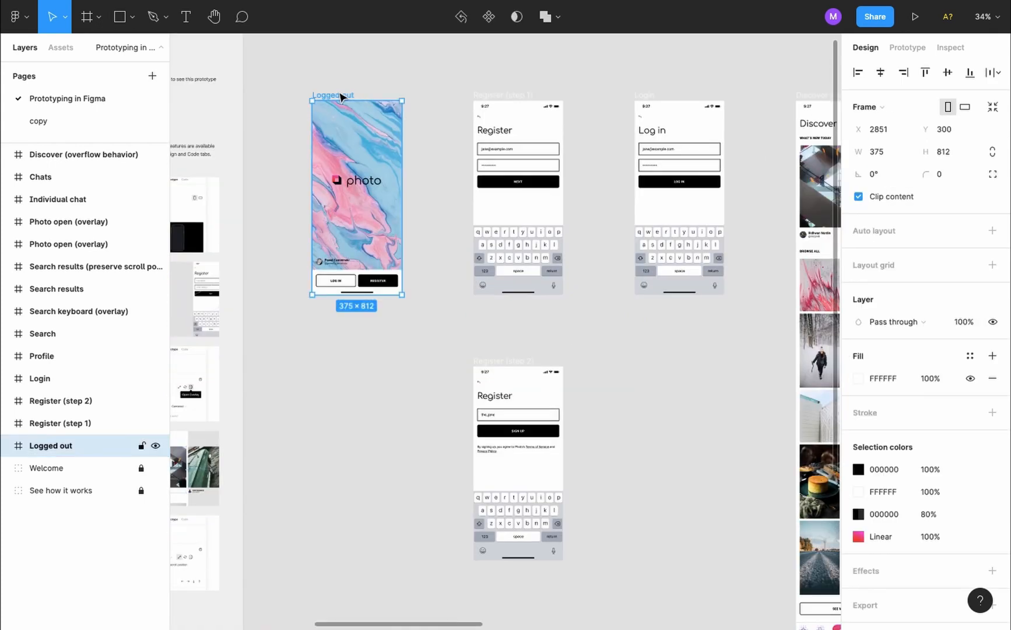
Briefly expand Logged out's layers, then show its prototype links to Register and Login
click(7, 445)
click(7, 446)
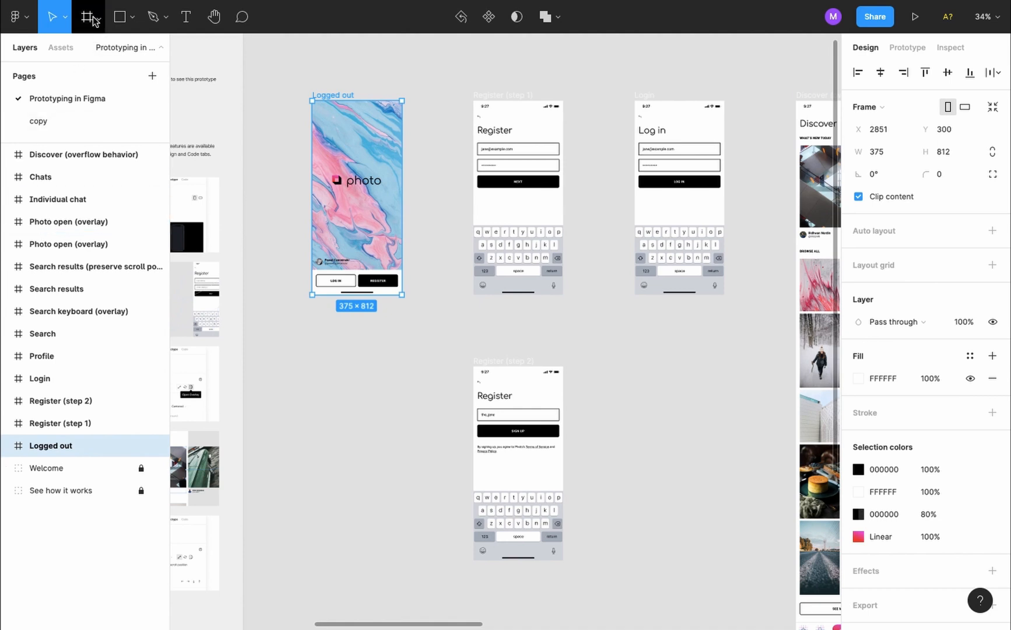
click(905, 55)
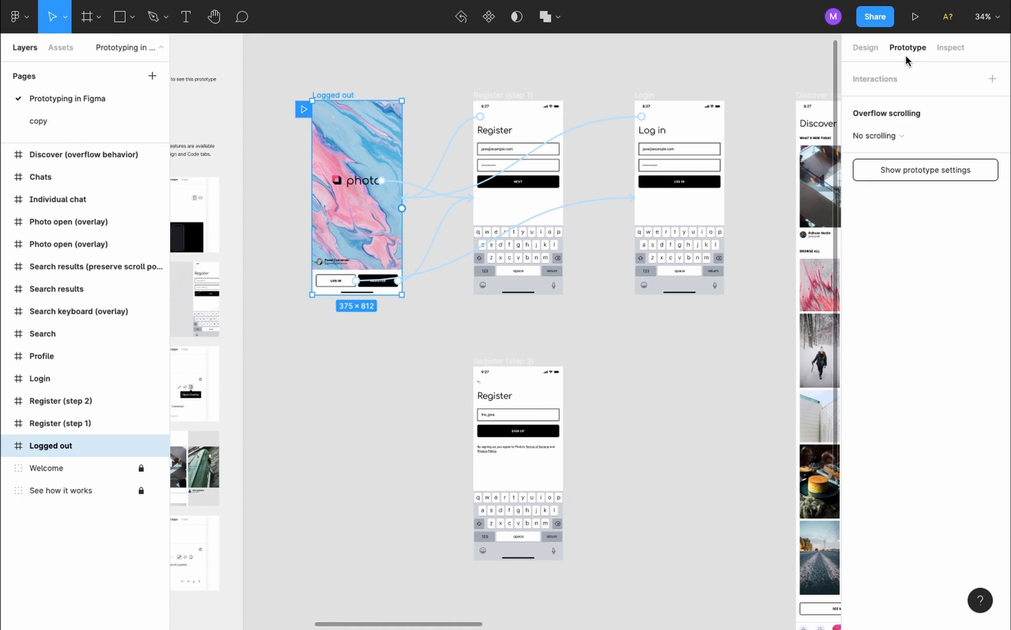
click(914, 24)
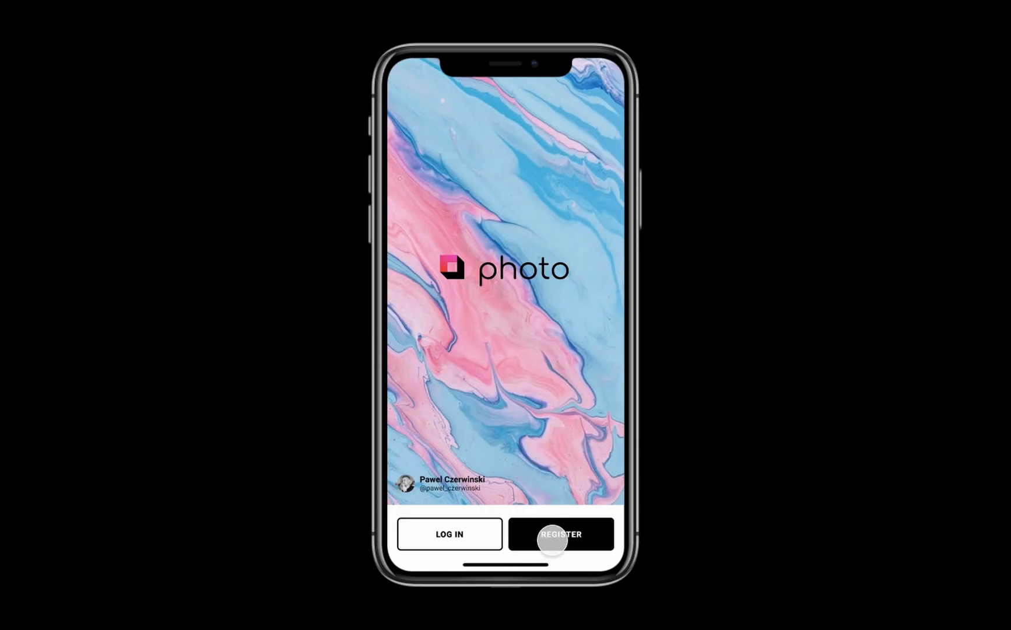
click(552, 540)
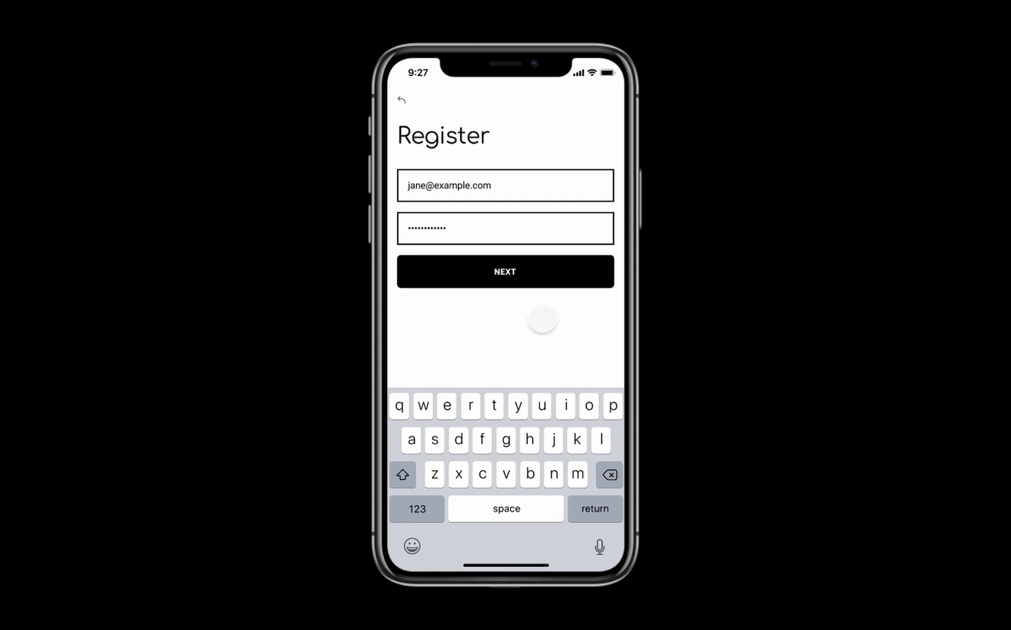
click(547, 282)
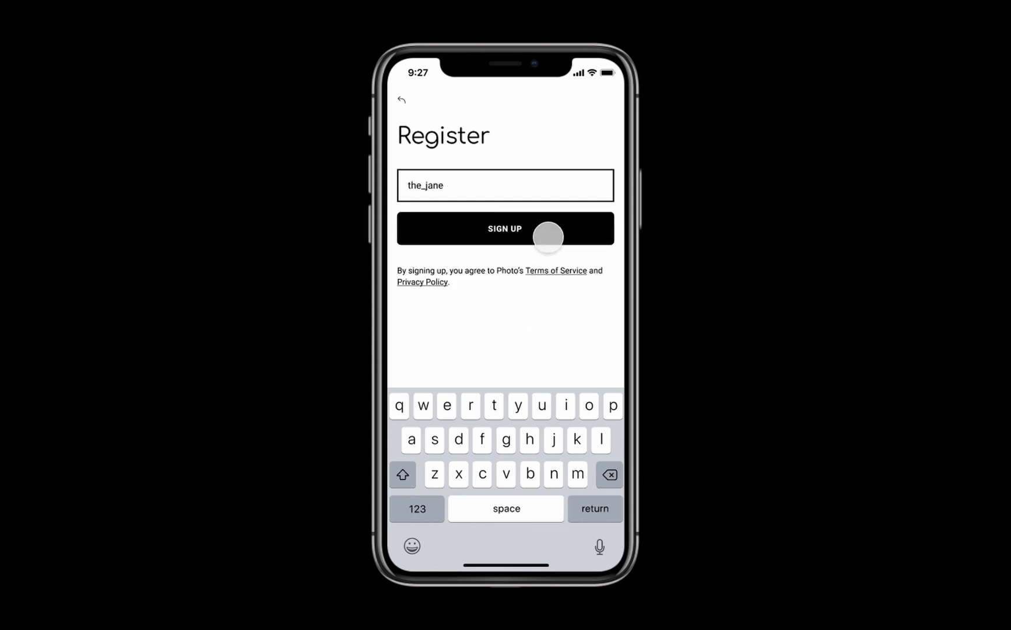
click(549, 234)
scroll(549, 237, down, 10)
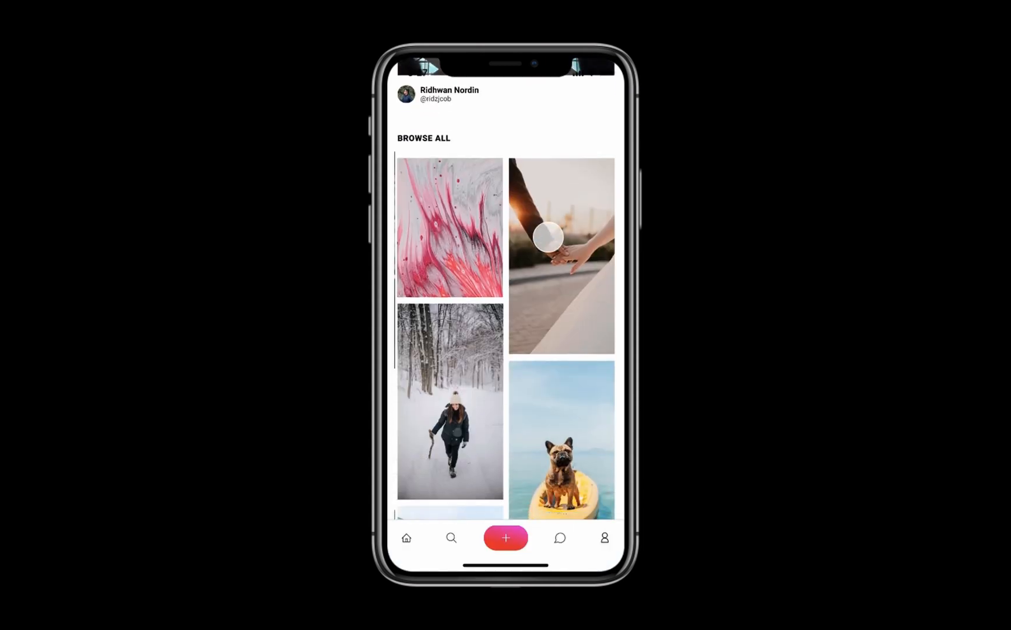
click(557, 302)
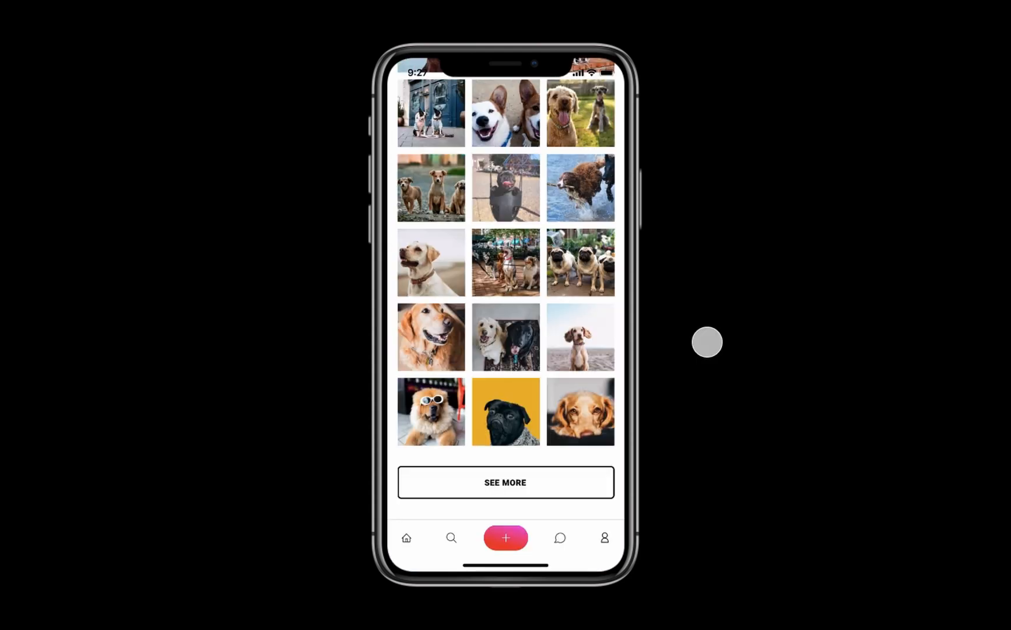
click(707, 342)
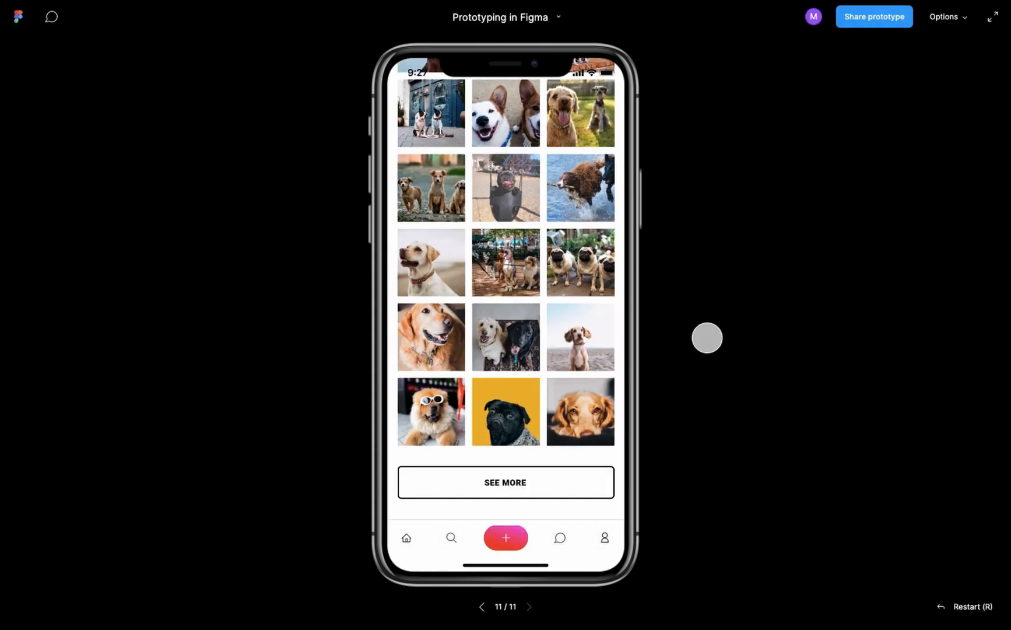
click(866, 22)
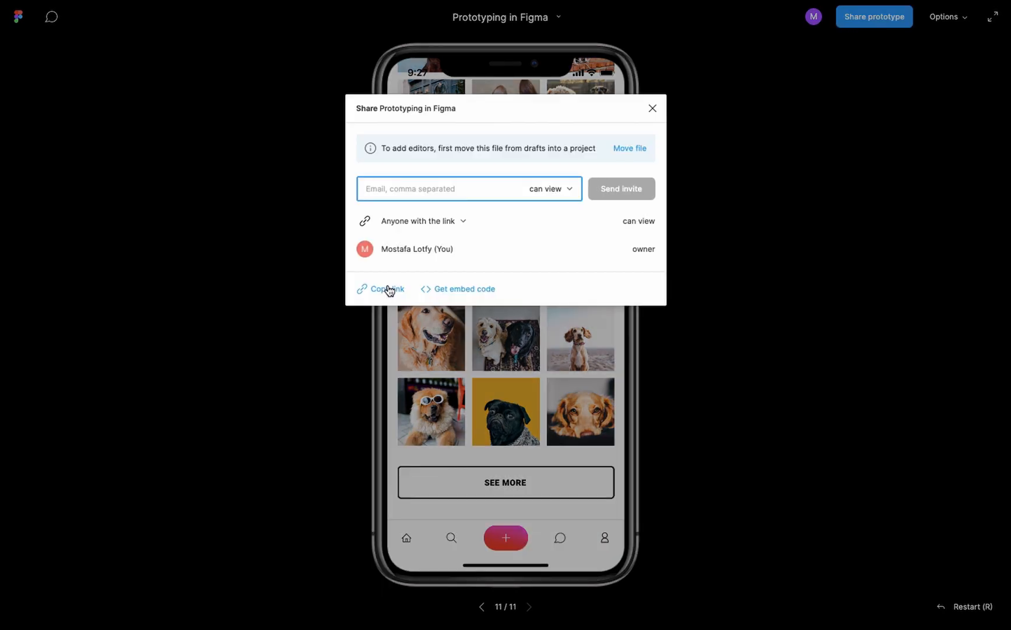
click(776, 20)
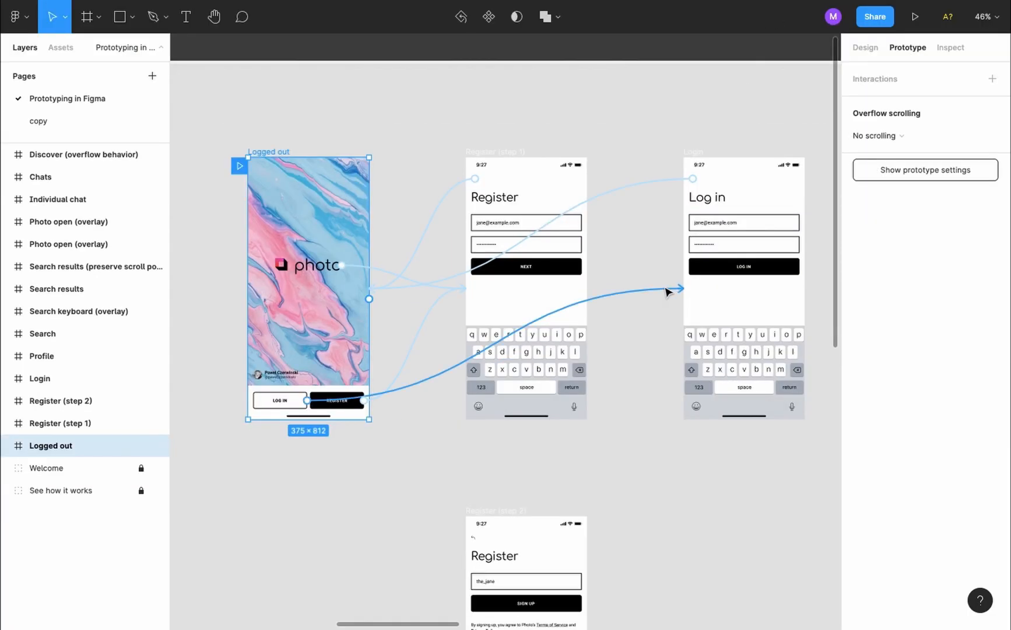
Copy the 375×812 Logged out frame with Cmd+C and reveal the file's Pages list
click(361, 444)
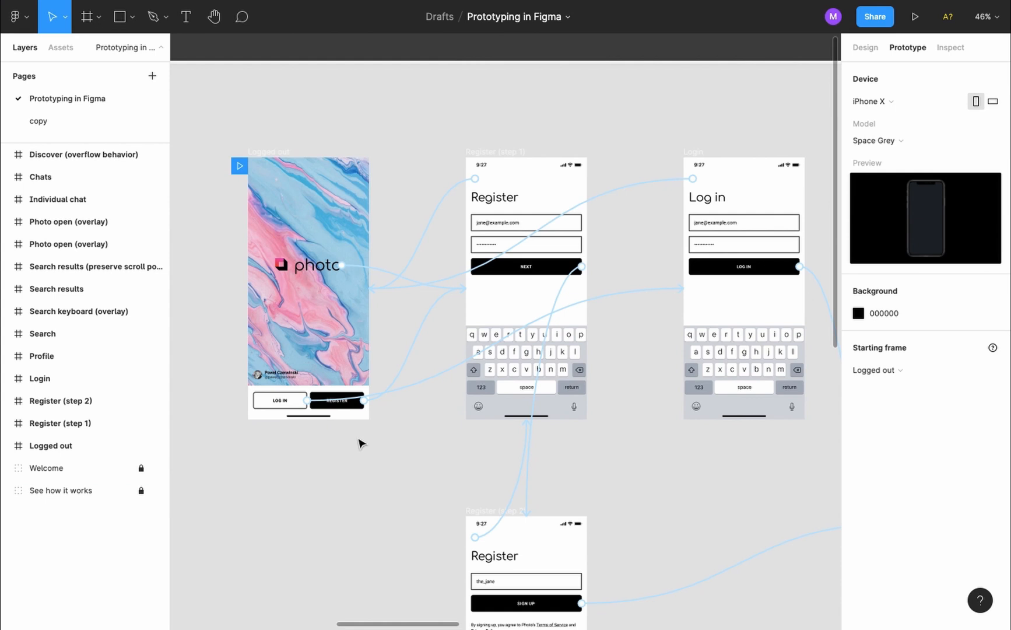
scroll(362, 444, down, 1)
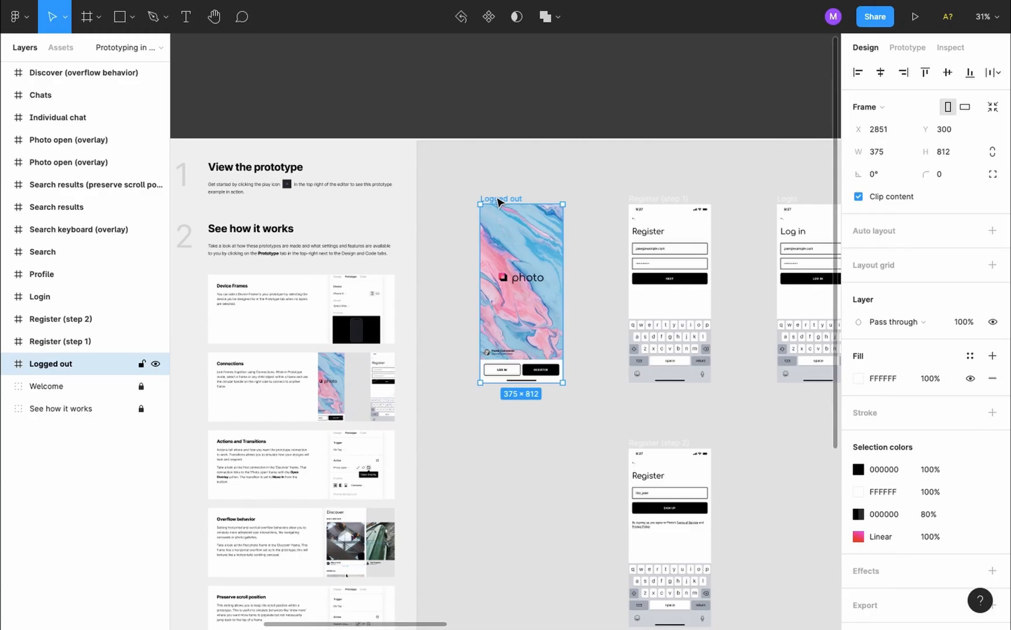
key(super+c)
click(161, 47)
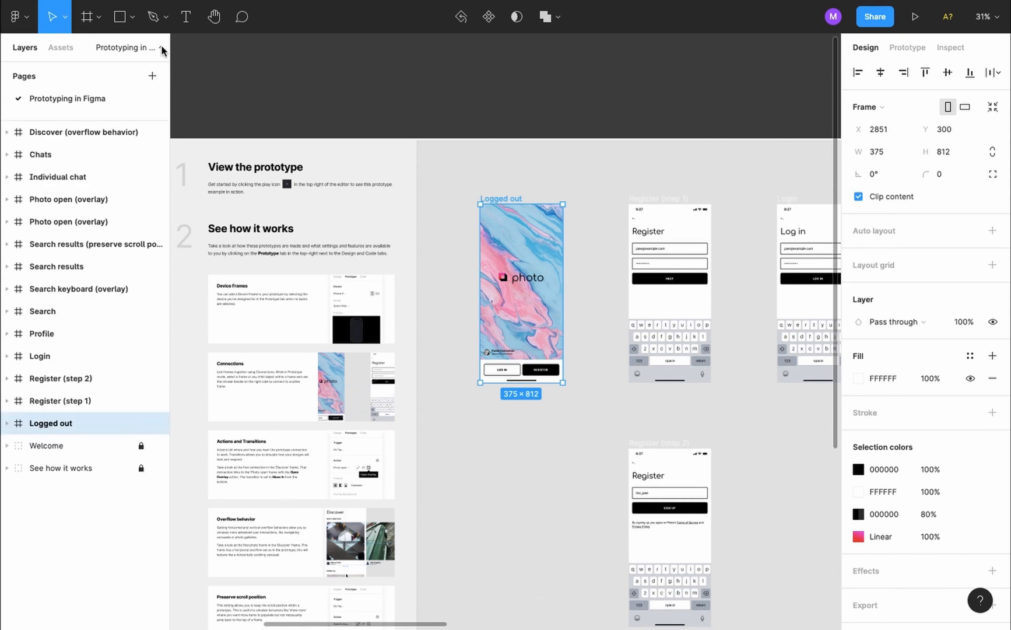
Add a new page named 'copy' and paste the Logged out frame onto it
click(152, 76)
text(copy)
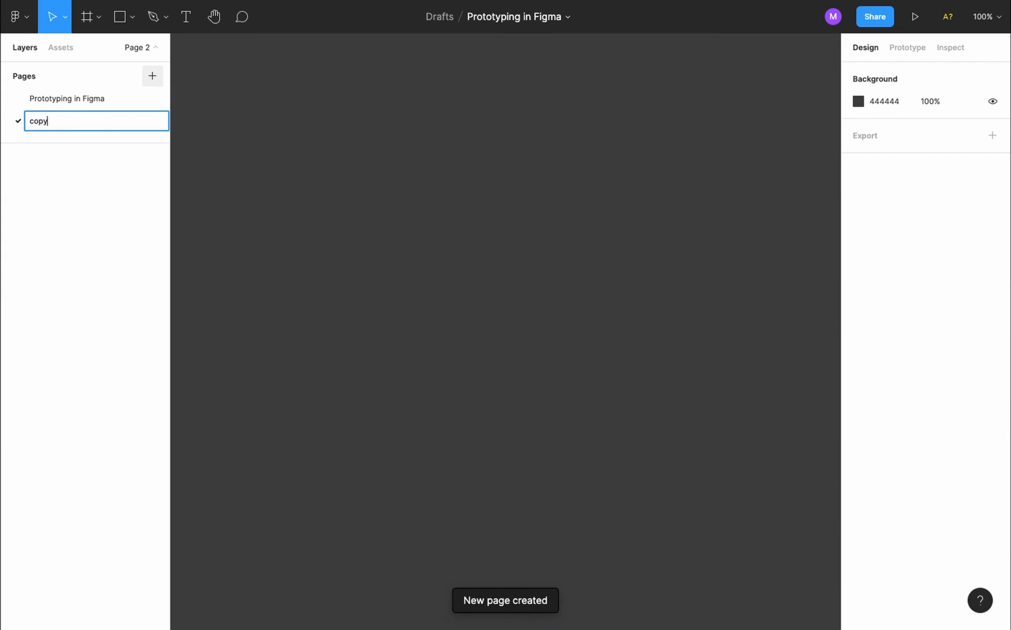
key(Return)
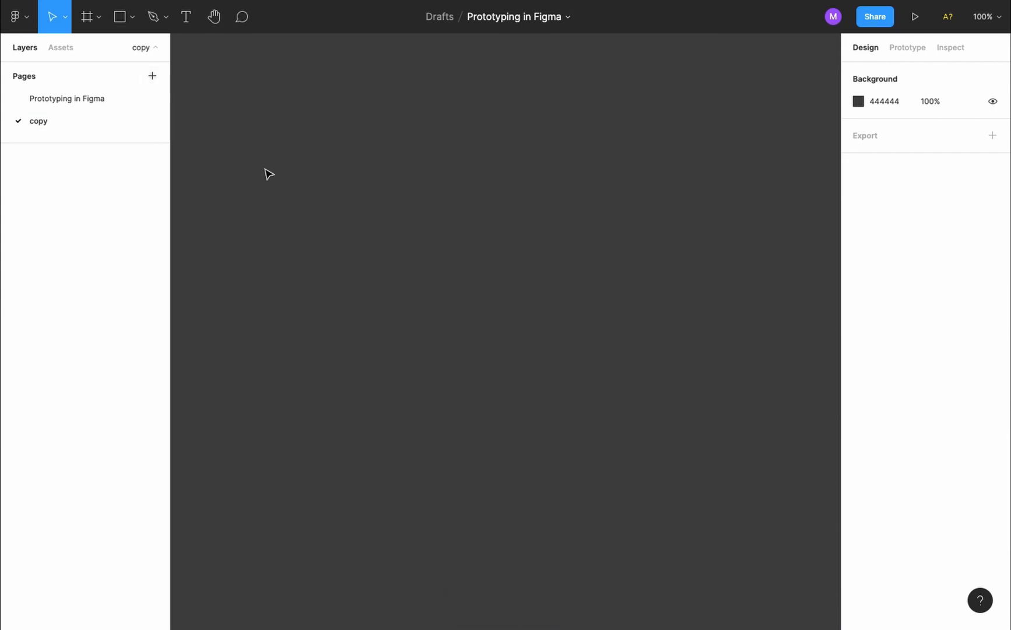
key(ctrl+v)
scroll(268, 174, down, 3)
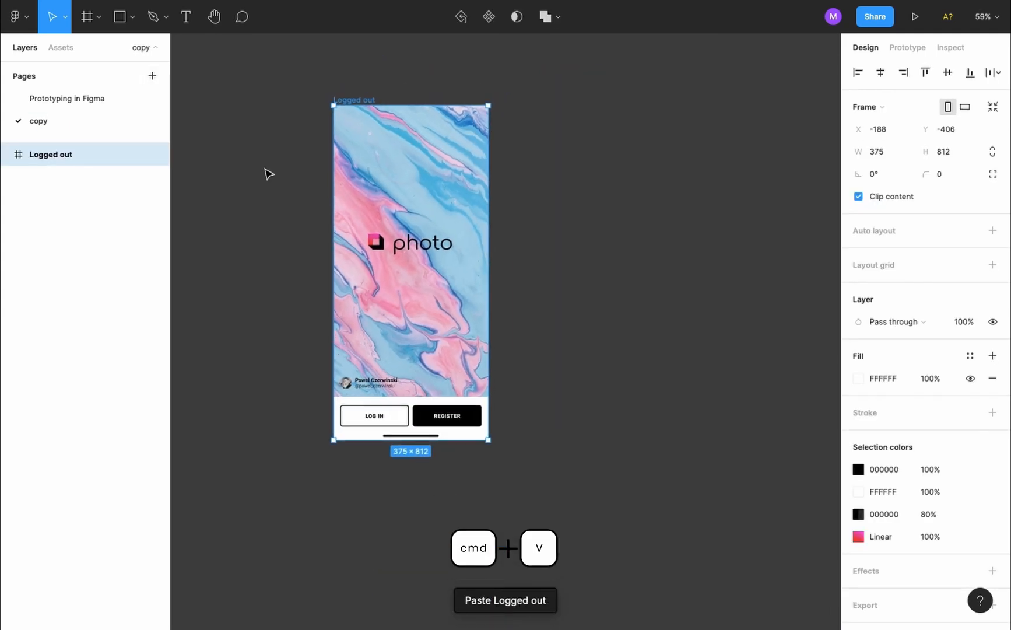
scroll(269, 174, down, 2)
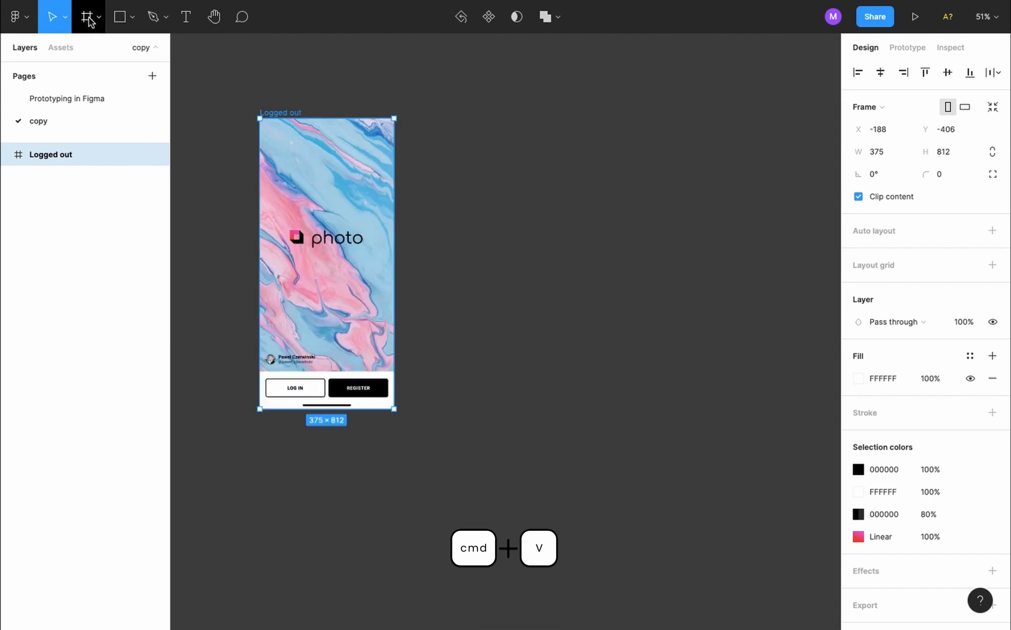
Draw a blank Frame 1 beside Logged out and set its width to 375
click(89, 21)
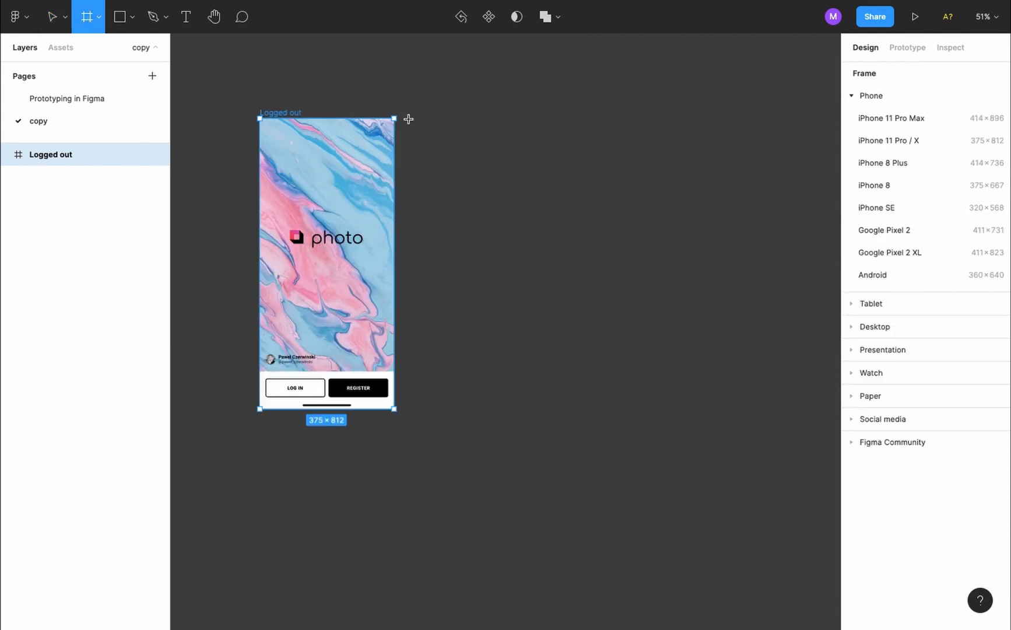
drag(408, 118, 543, 409)
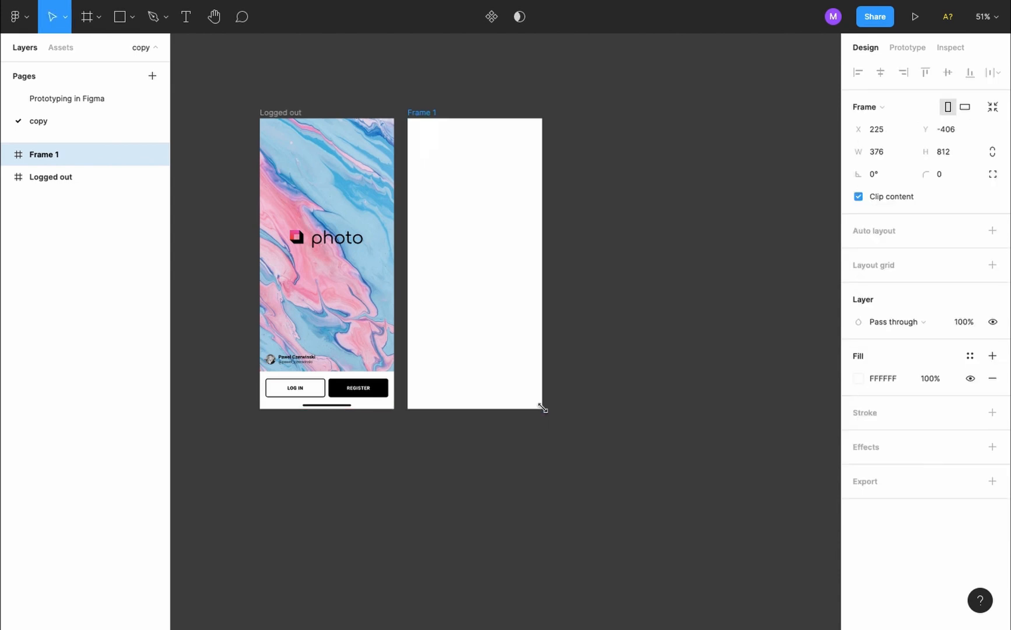
click(292, 114)
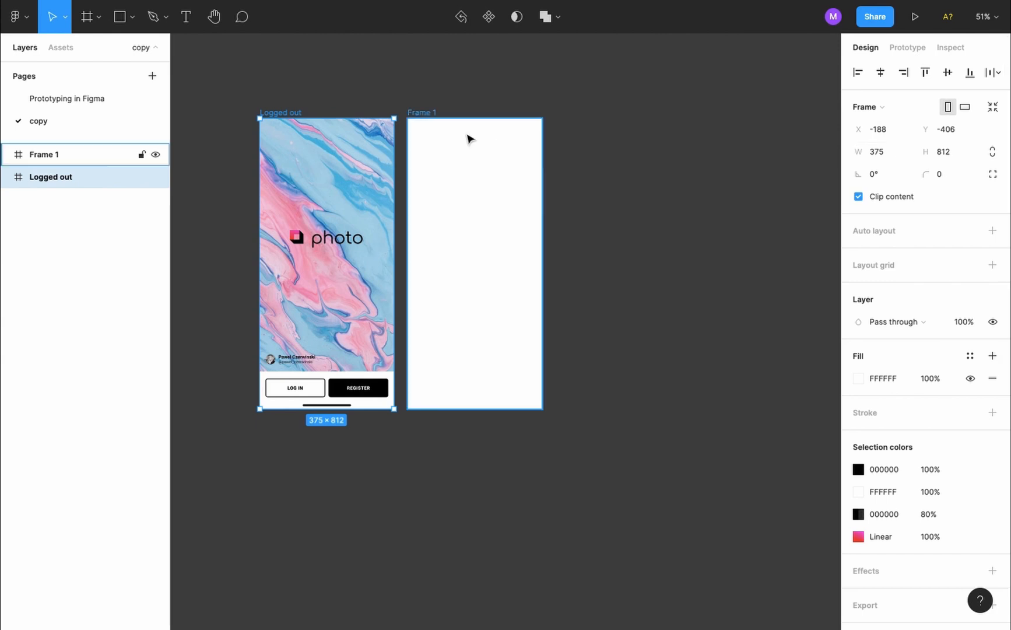
click(432, 112)
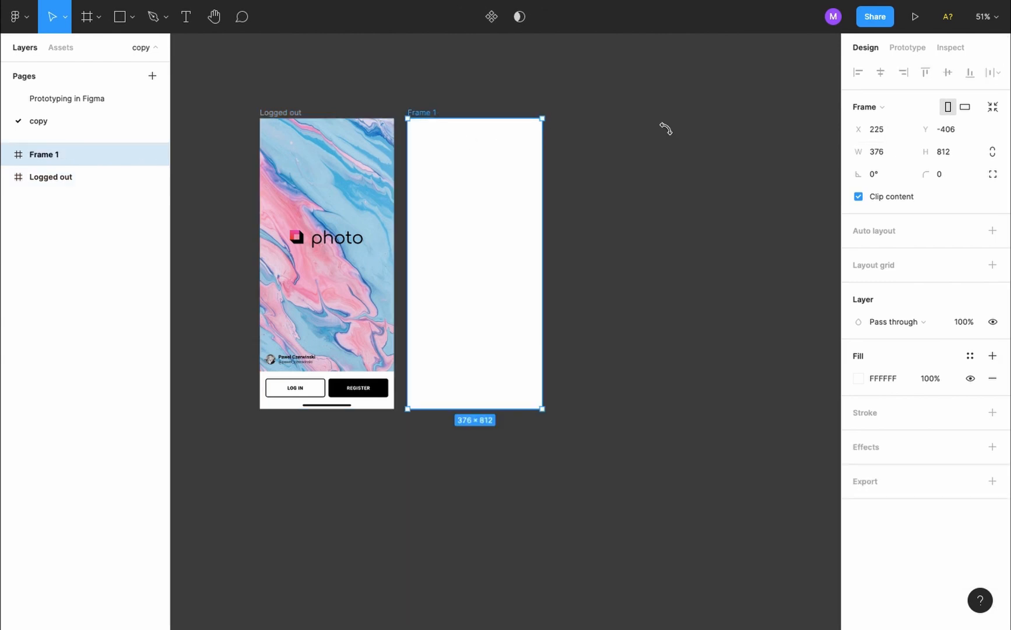
click(888, 152)
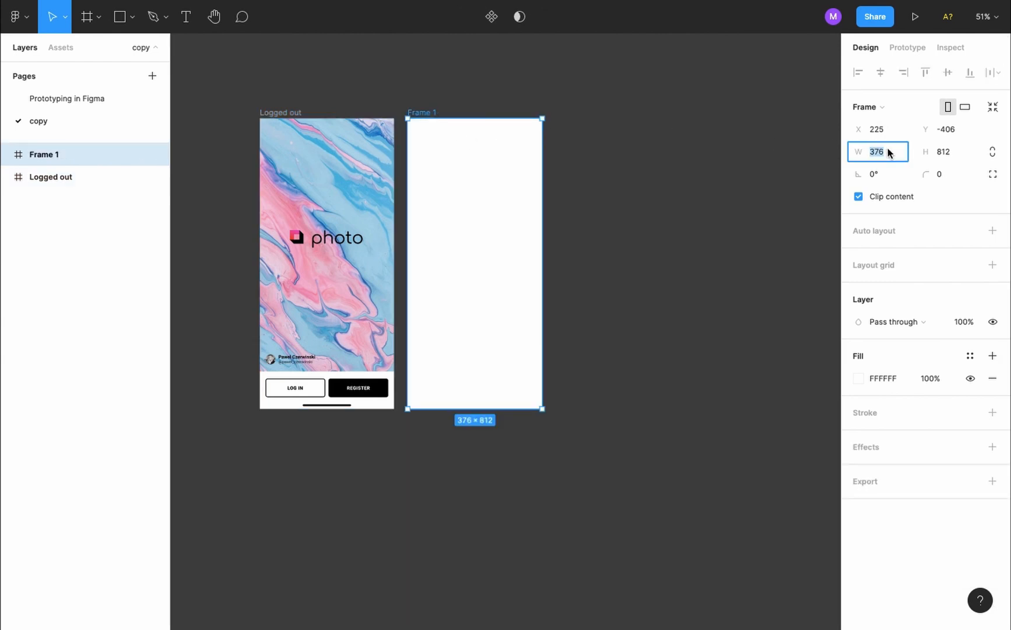
text(375)
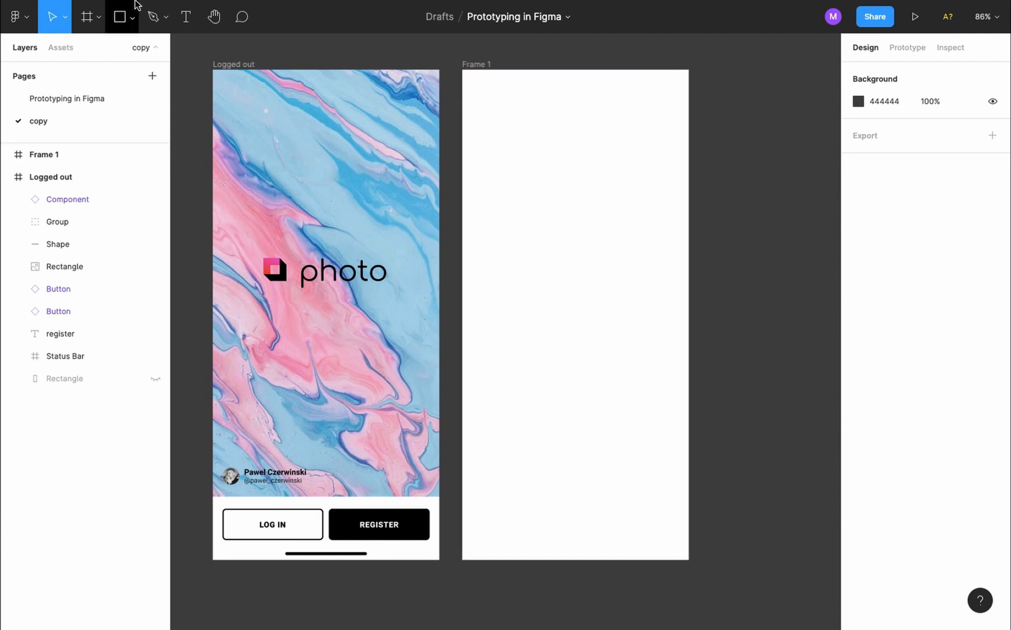
Draw a grey rectangle over Frame 1's top and set its height to 707, matching Logged out's photo
click(119, 18)
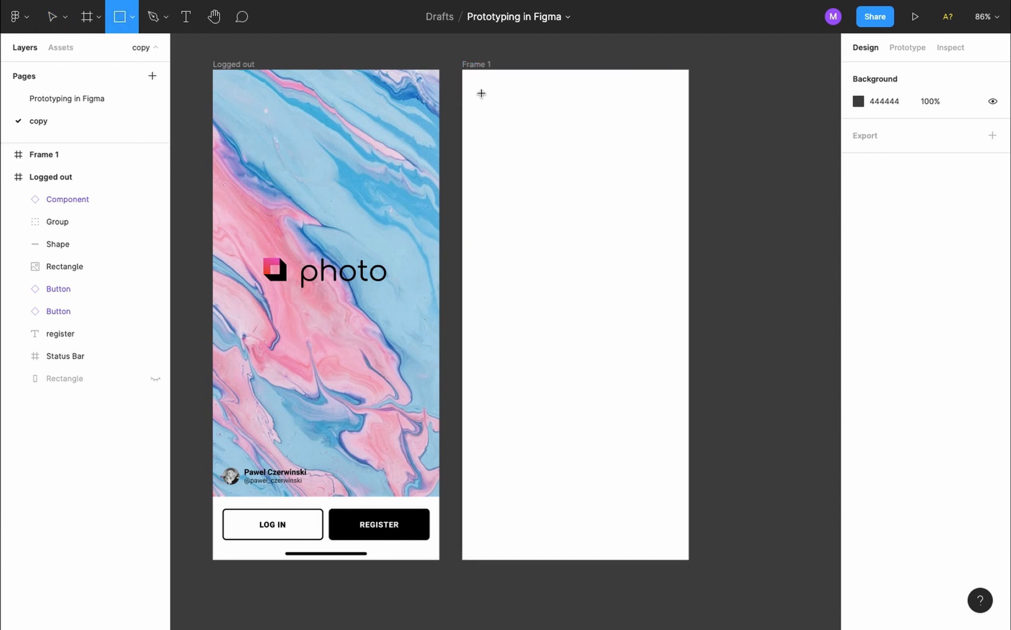
drag(462, 69, 690, 500)
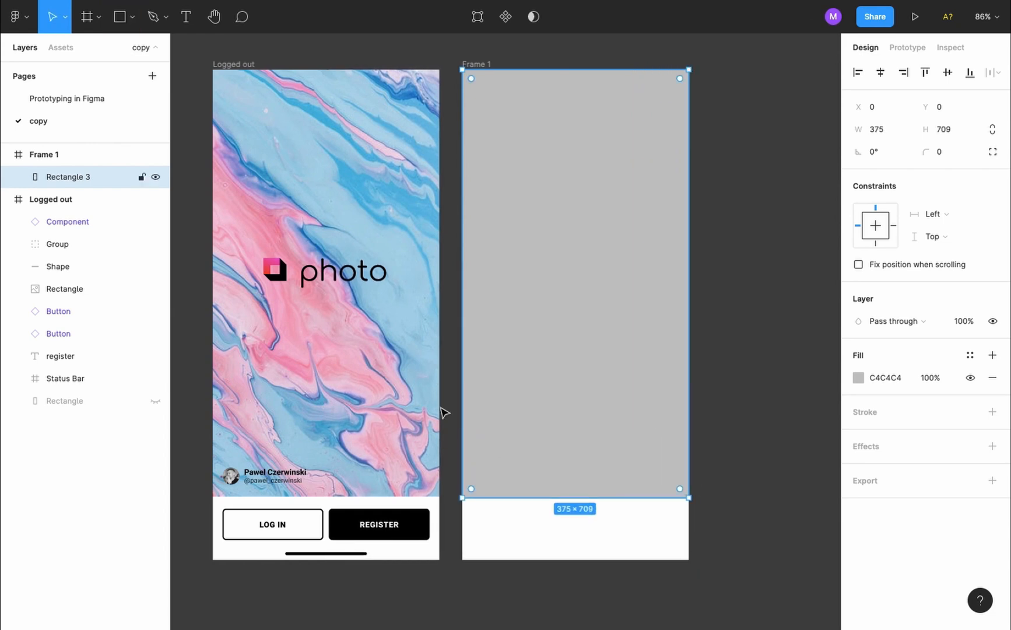
click(416, 399)
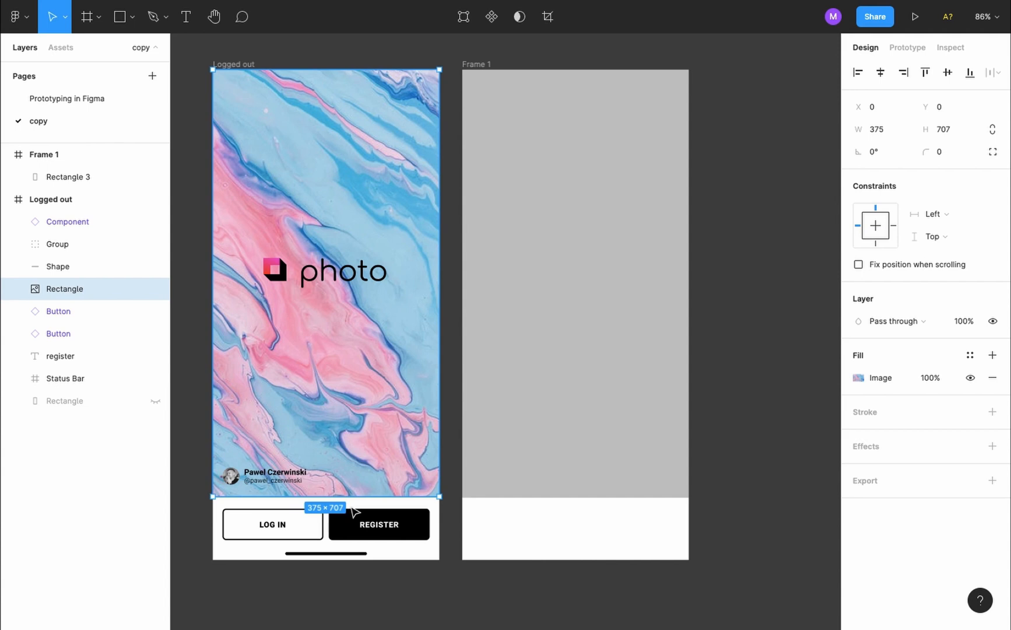
click(615, 418)
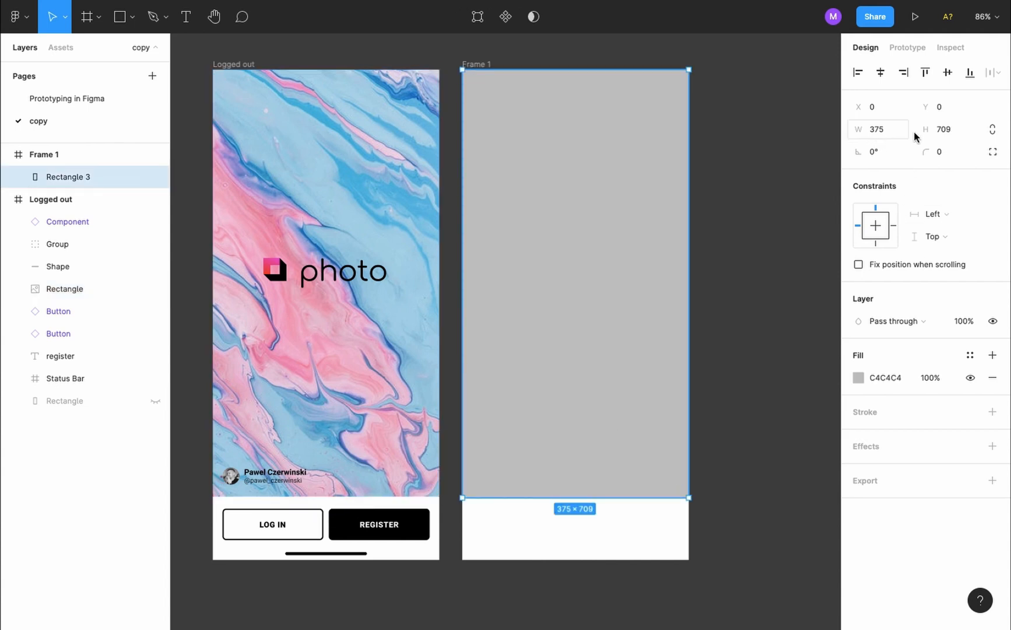
click(945, 130)
text(707)
key(Return)
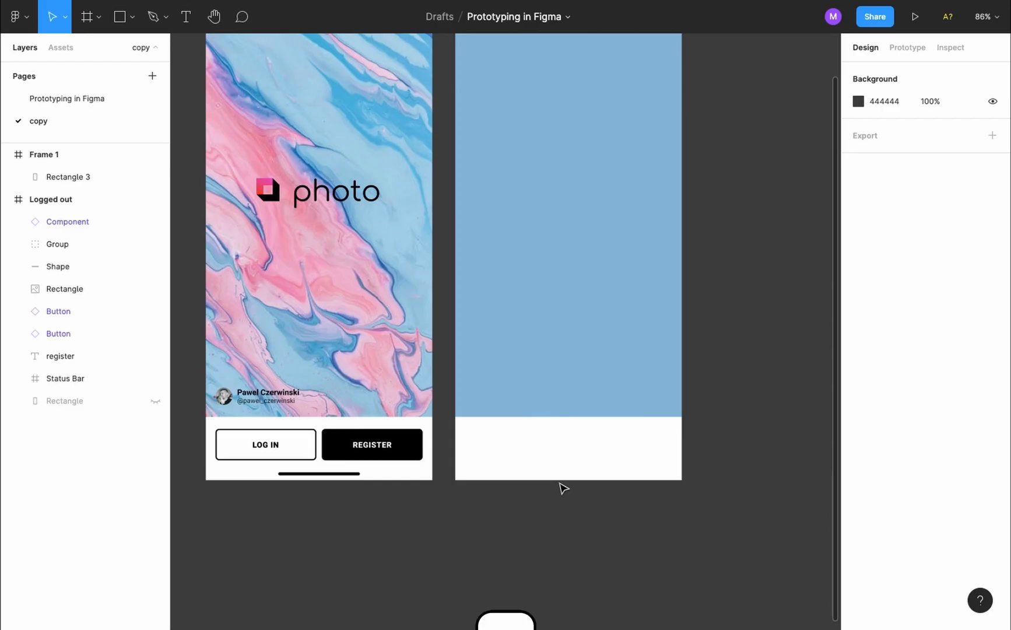
Draw a thin home bar near Frame 1's bottom and size it 135×5 like the original
key(r)
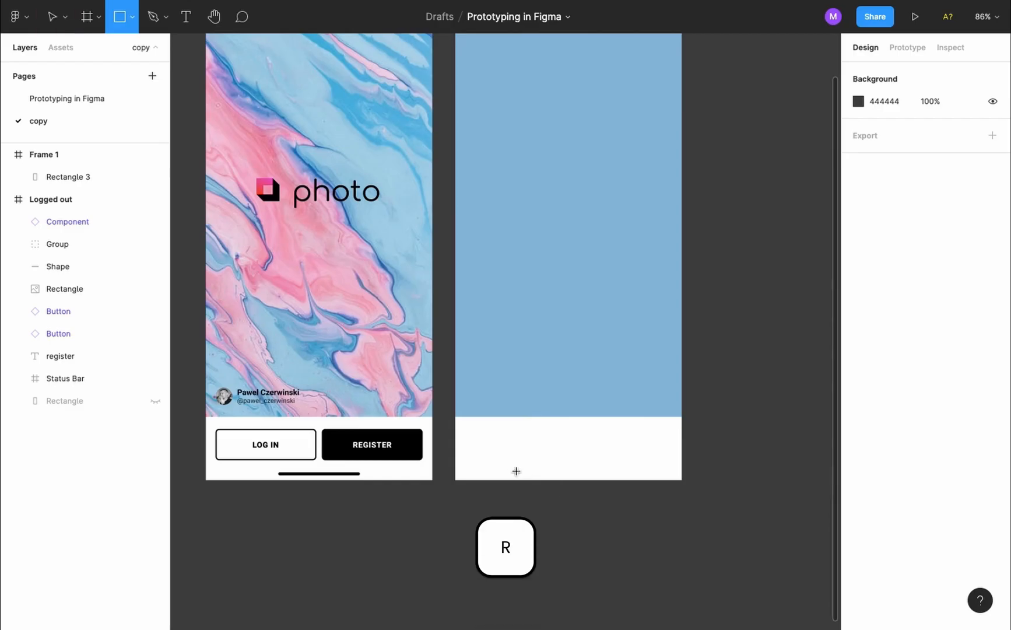
drag(518, 470, 605, 476)
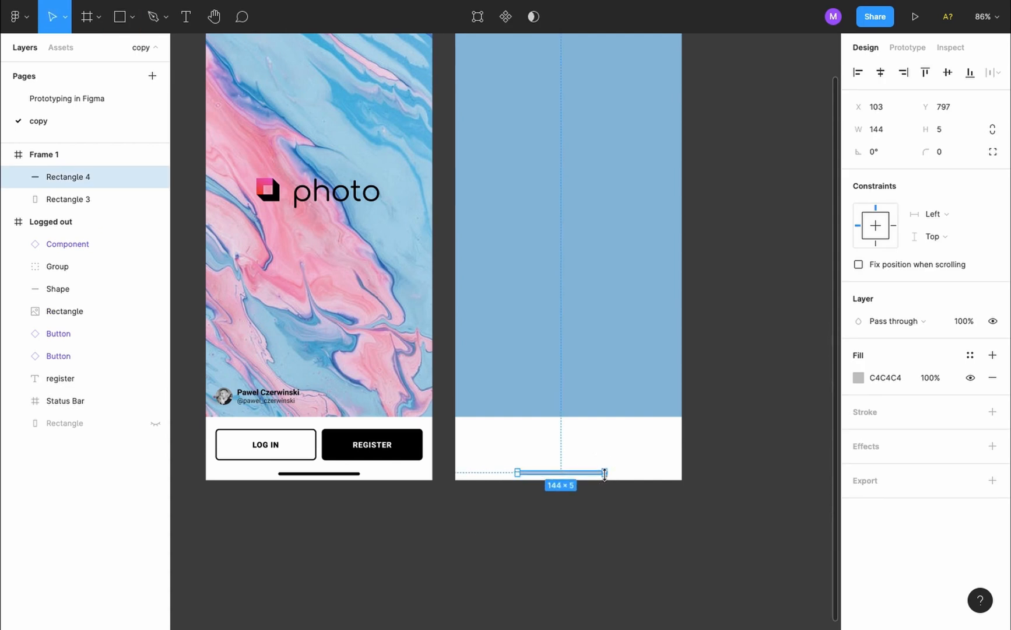
key(Escape)
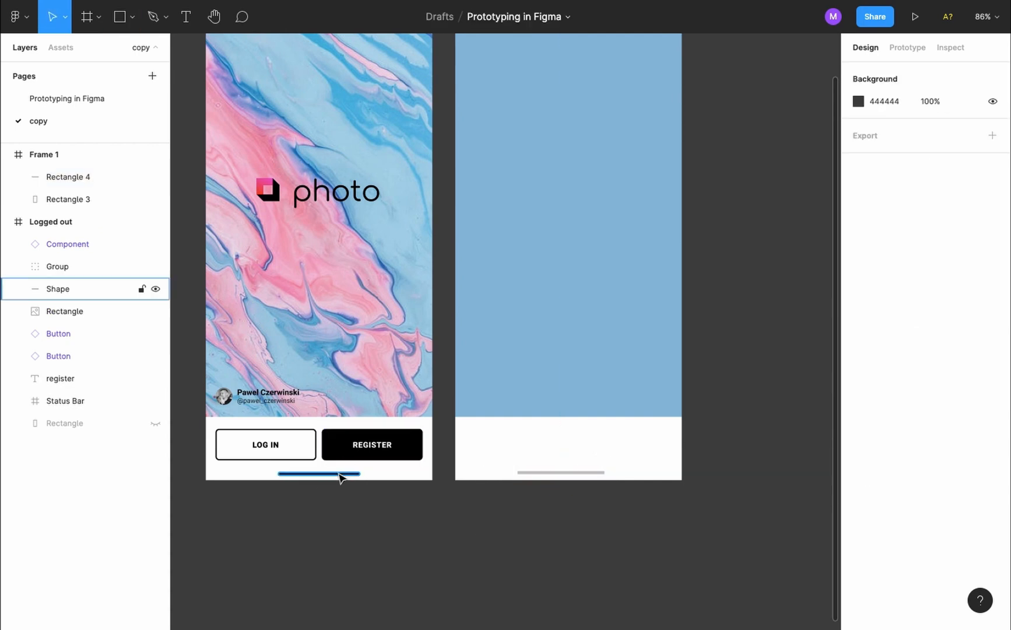
click(338, 473)
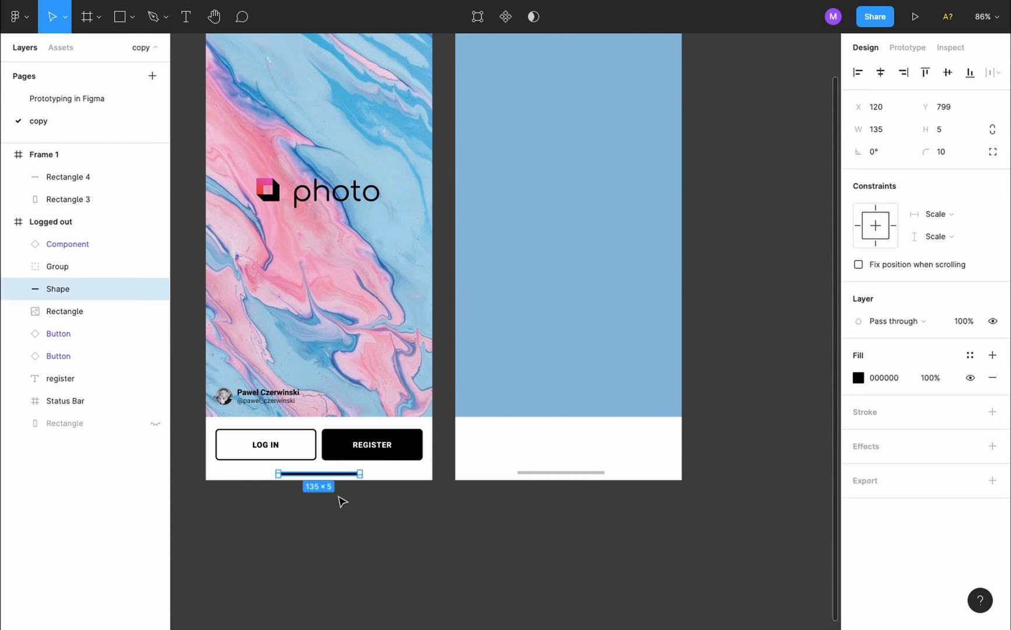
click(563, 471)
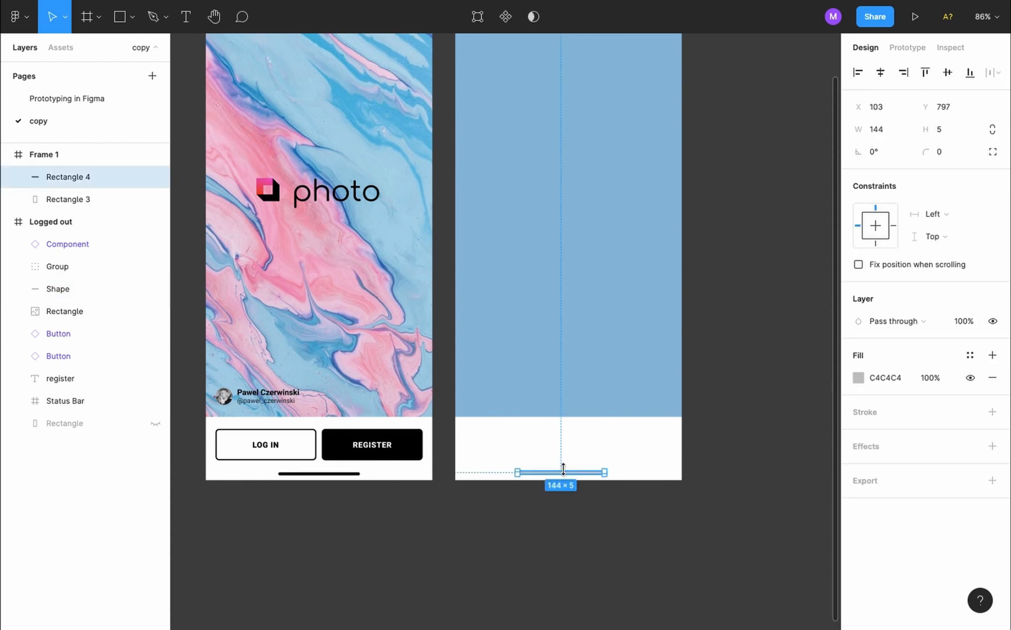
click(878, 130)
text(135)
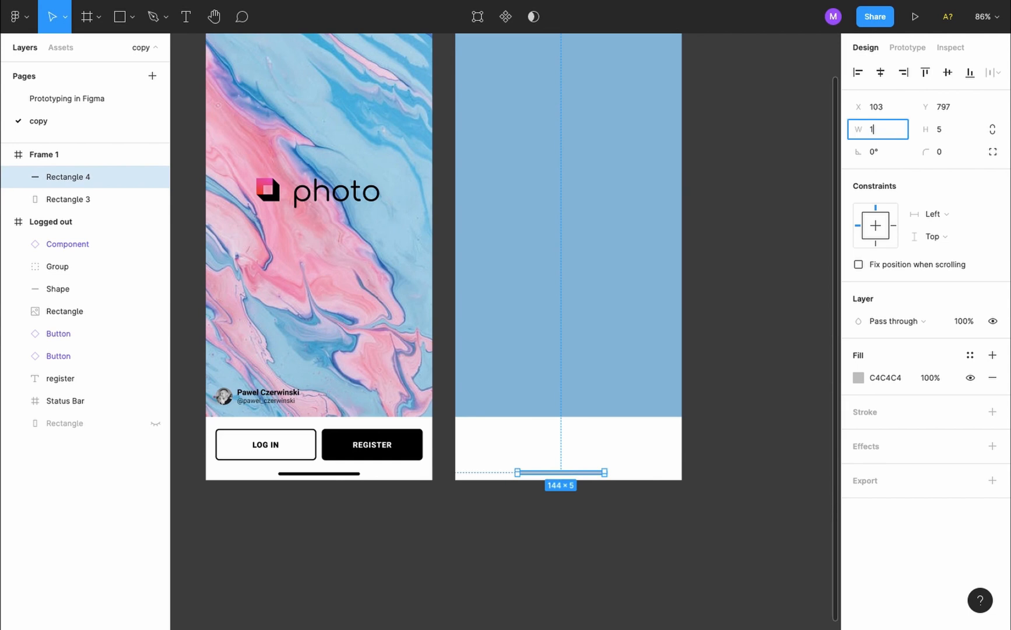
key(Tab)
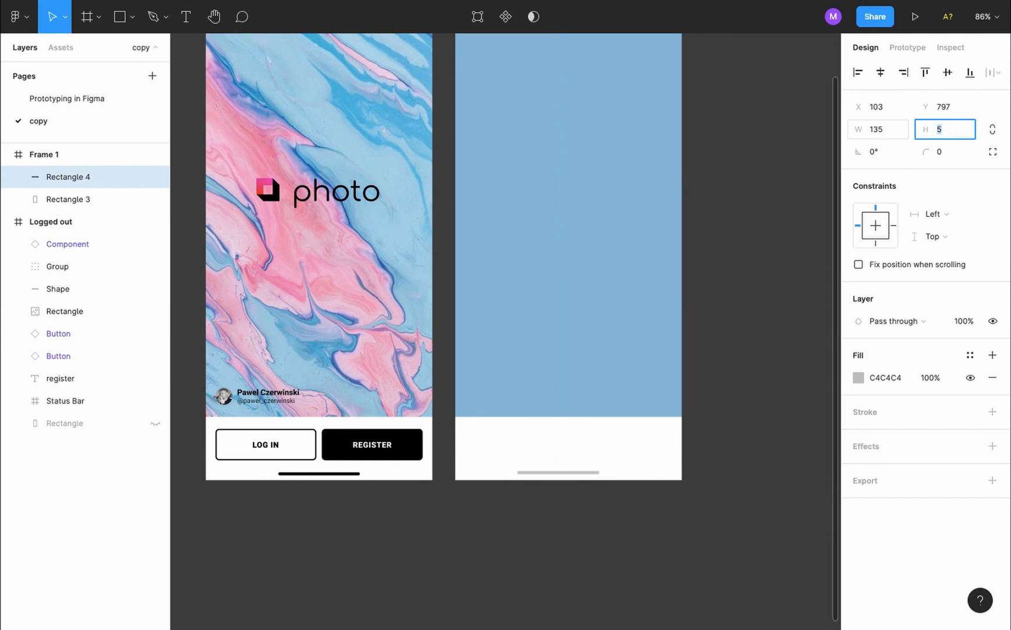
key(Return)
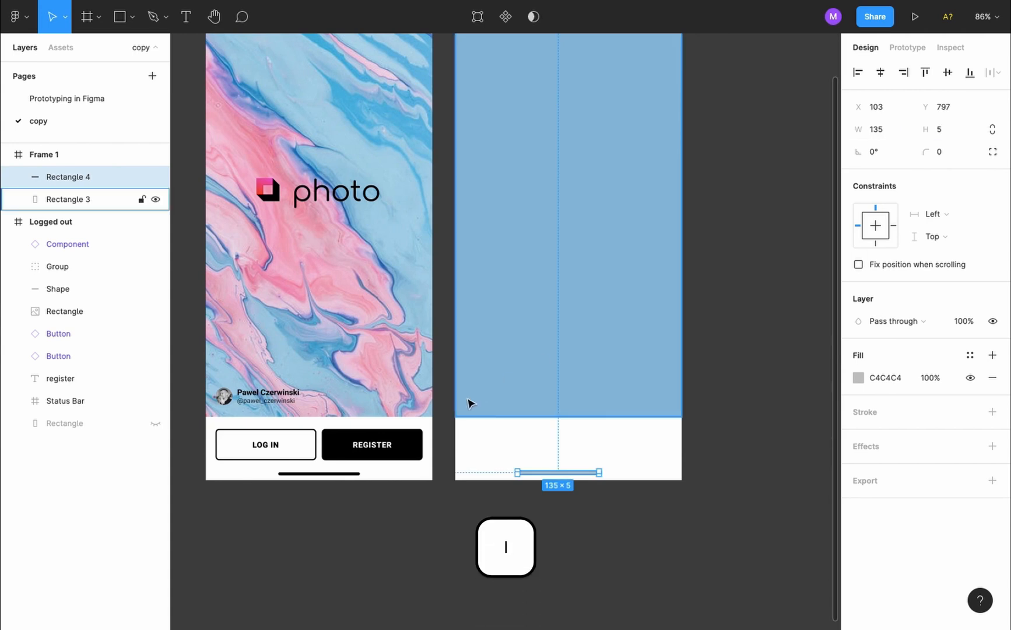
Fill the home bar with black eyedropped from the REGISTER button
key(i)
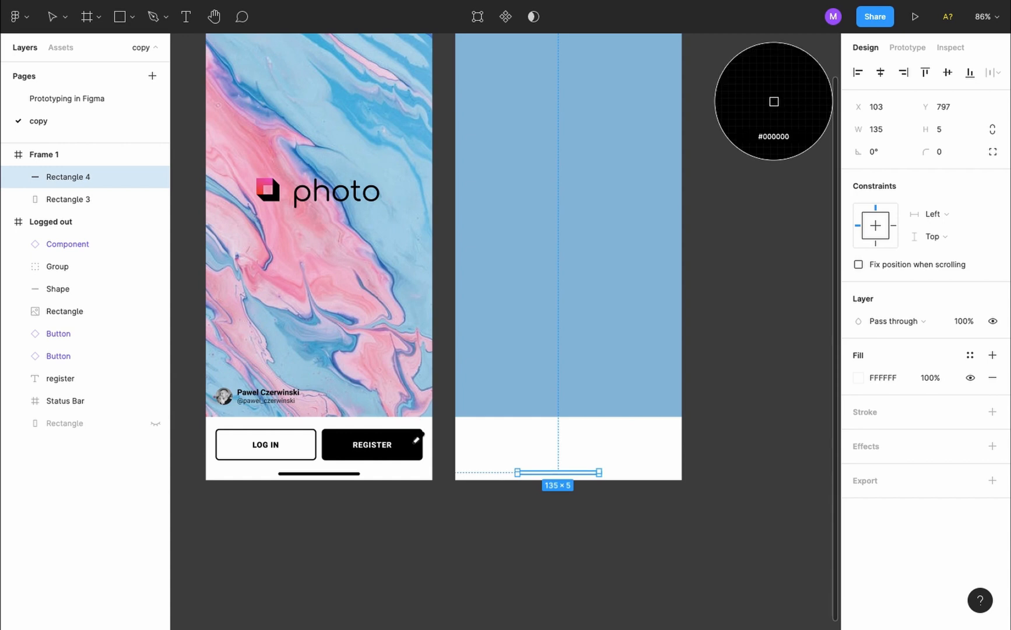
click(414, 445)
scroll(416, 448, up, 5)
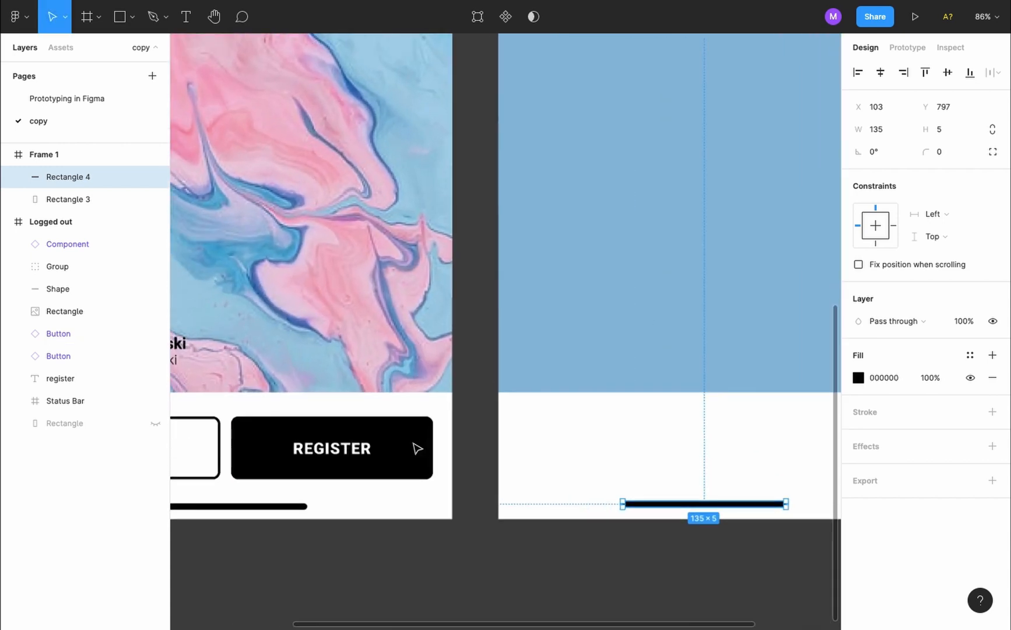
scroll(416, 448, down, 3)
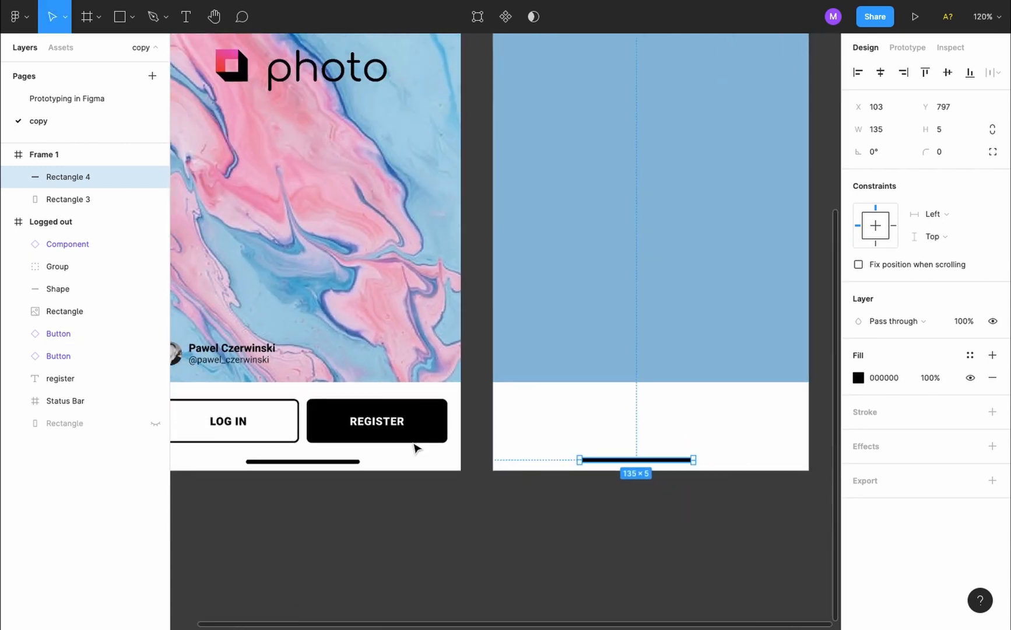
scroll(417, 448, down, 1)
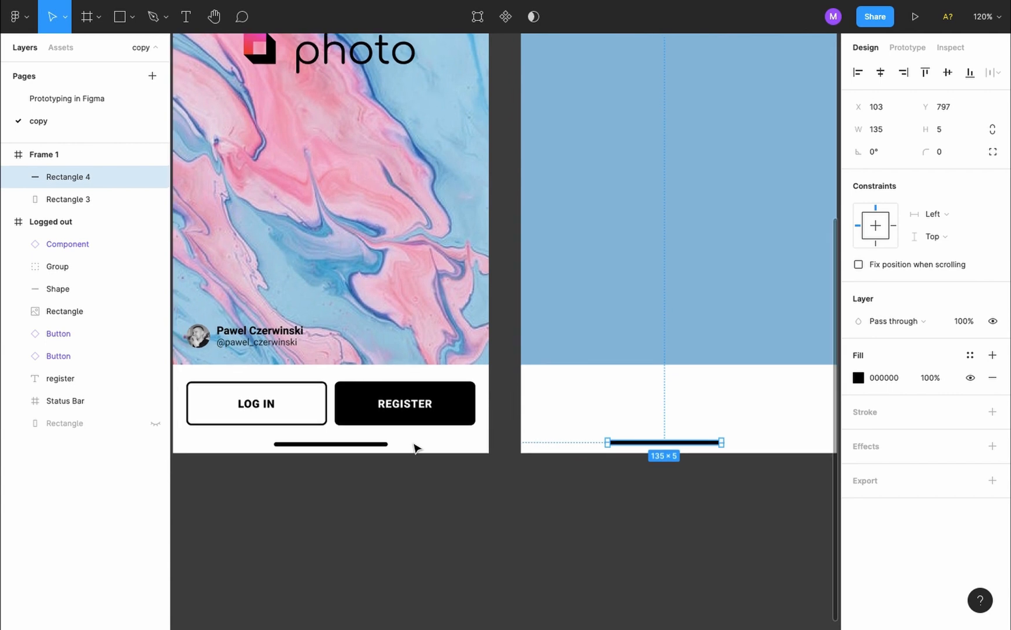
click(455, 539)
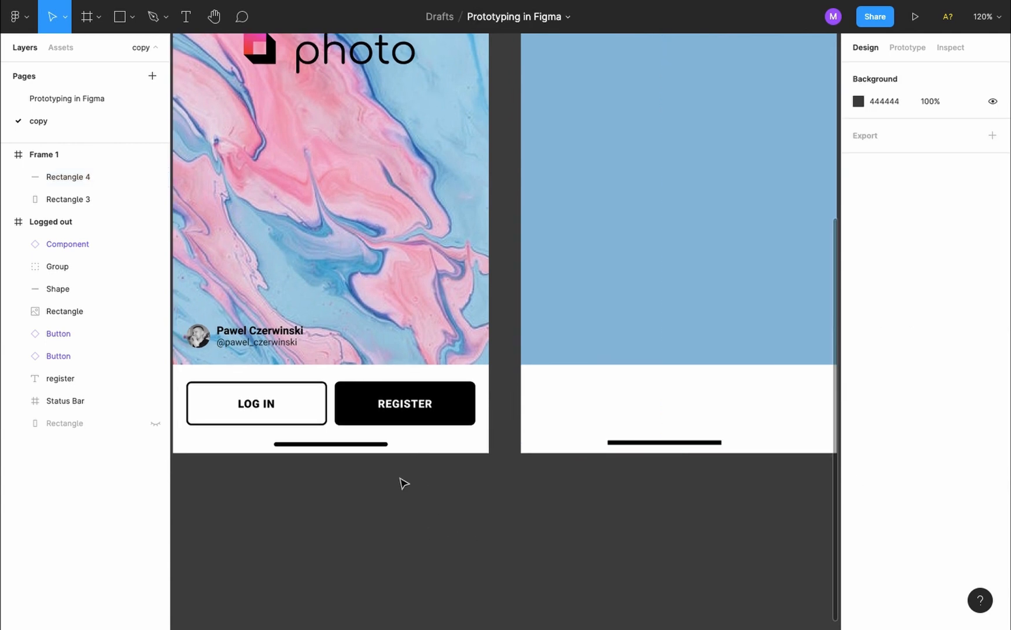
Give the new home bar a corner radius of 10 and centre it horizontally in Frame 1
click(378, 445)
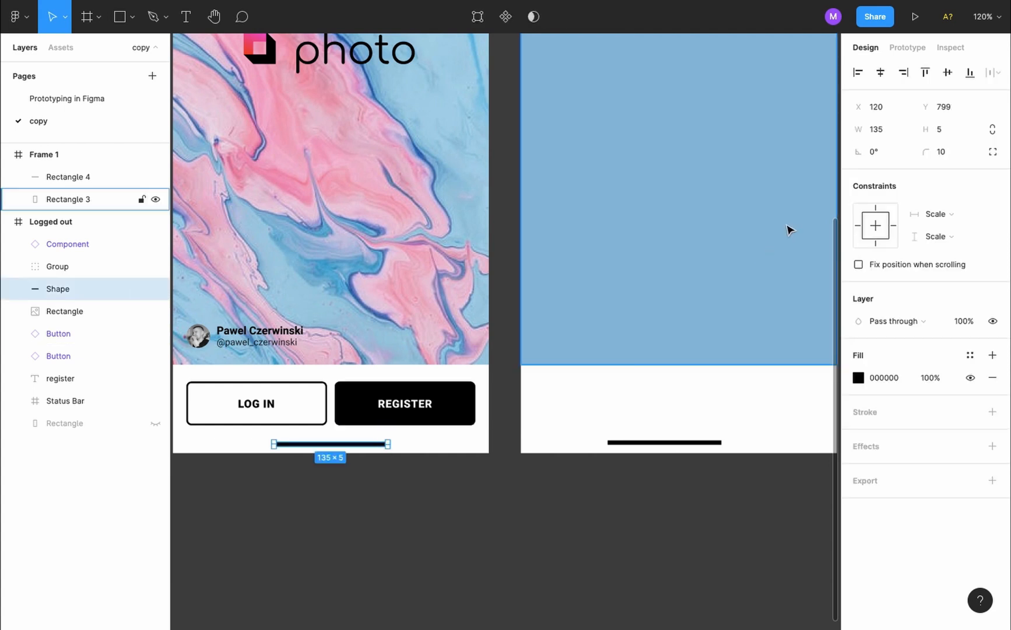
click(689, 442)
click(940, 153)
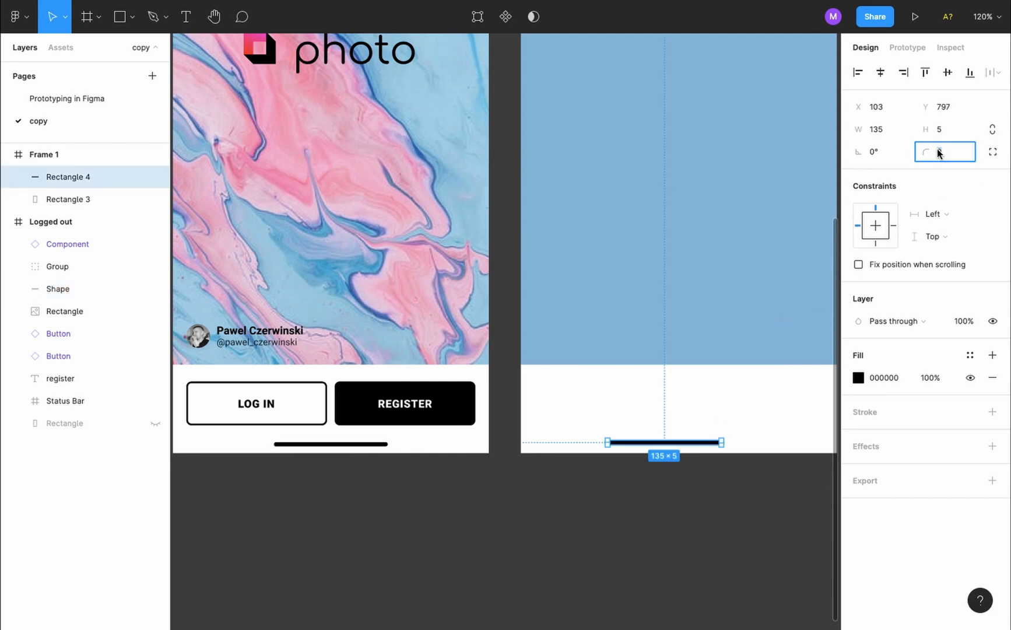
text(10)
key(Return)
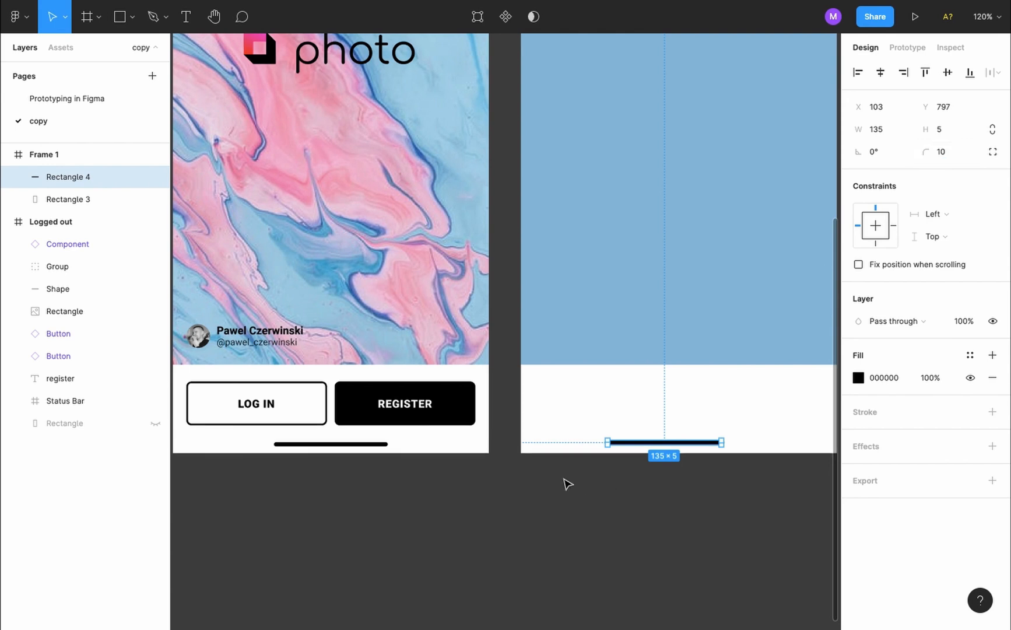
click(882, 73)
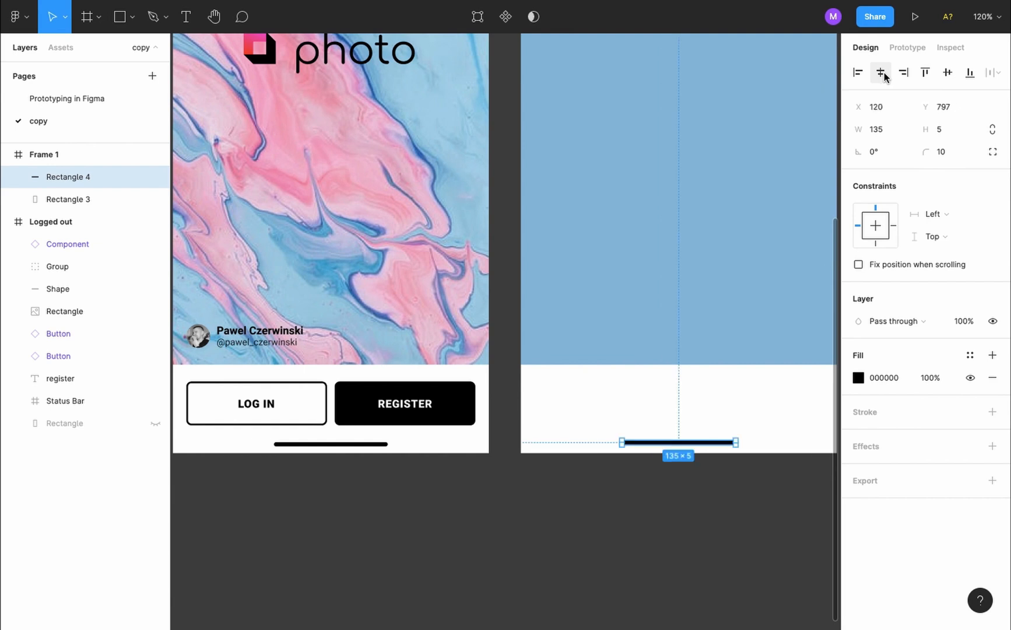
Measure the original bar's spacing and nudge the new bar down to Y 799 to match
scroll(422, 460, right, 3)
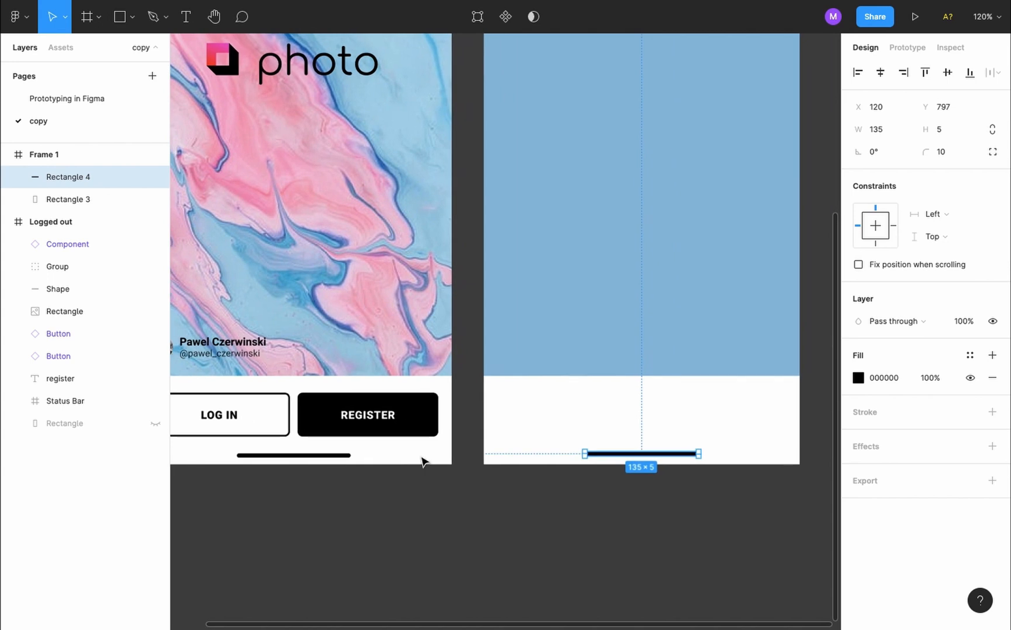
click(338, 438)
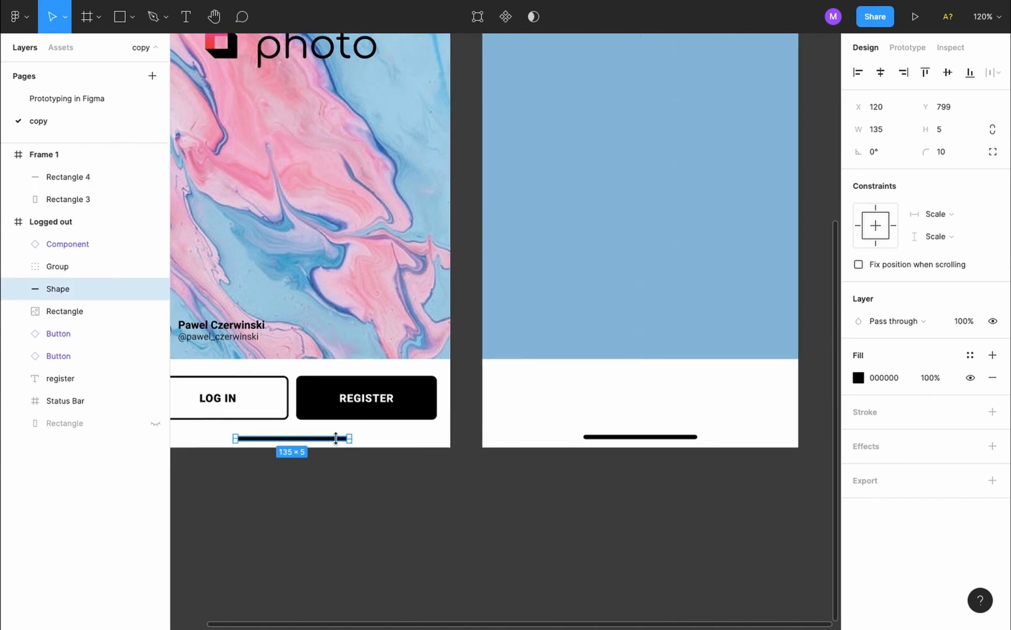
key(alt)
alt+click(685, 438)
mouse_move(688, 451)
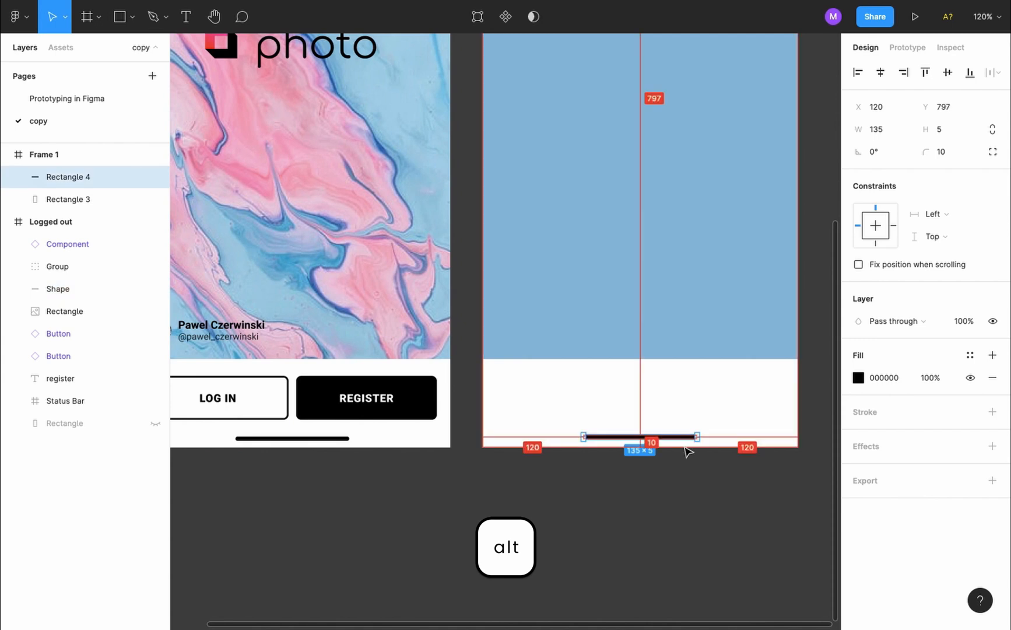
key(Down)
key(Down)
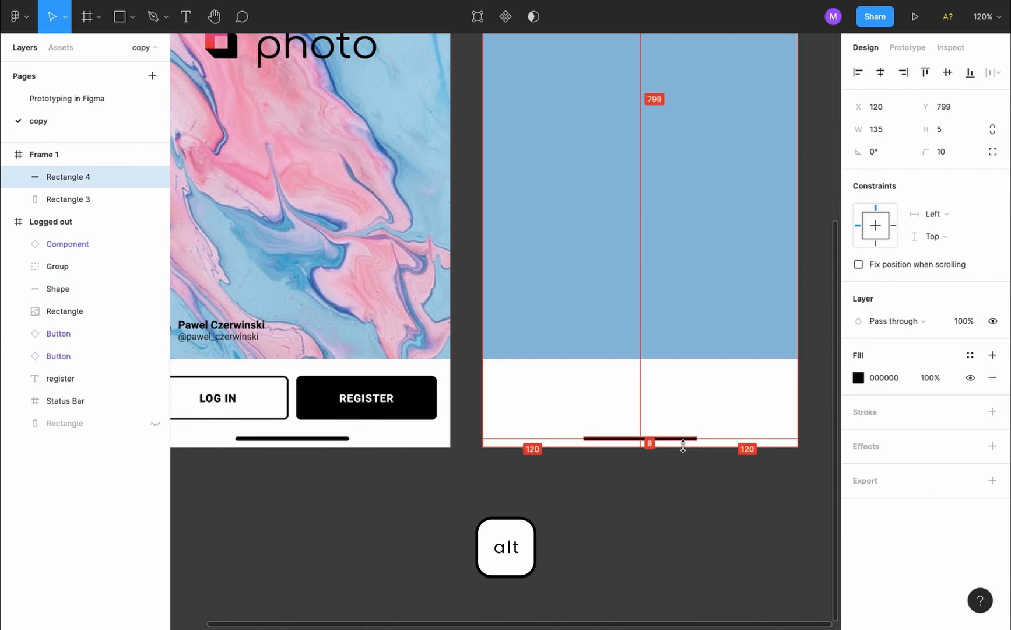
click(673, 500)
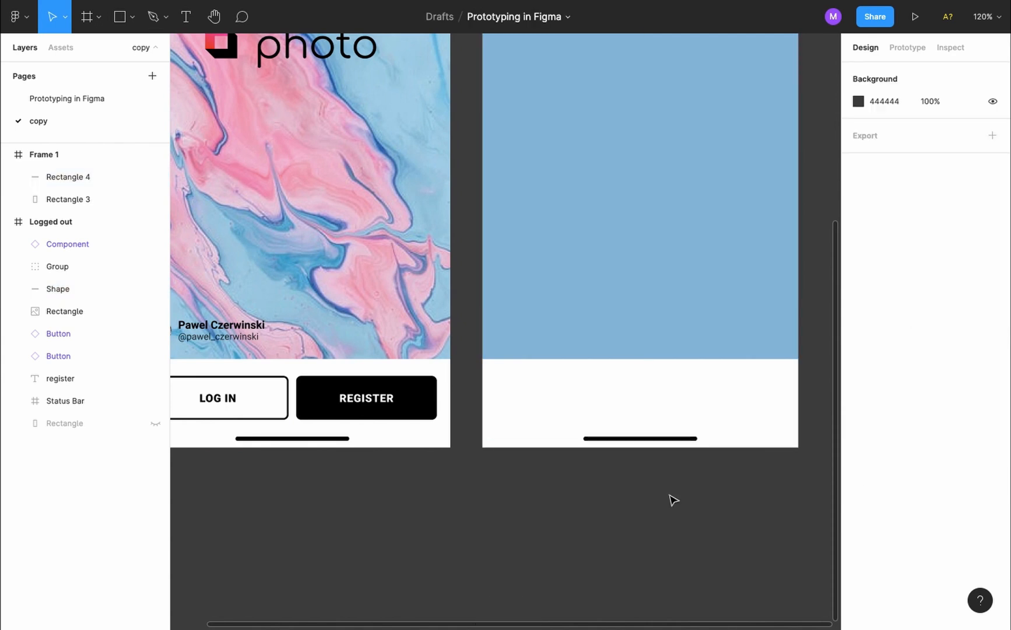
scroll(674, 501, down, 3)
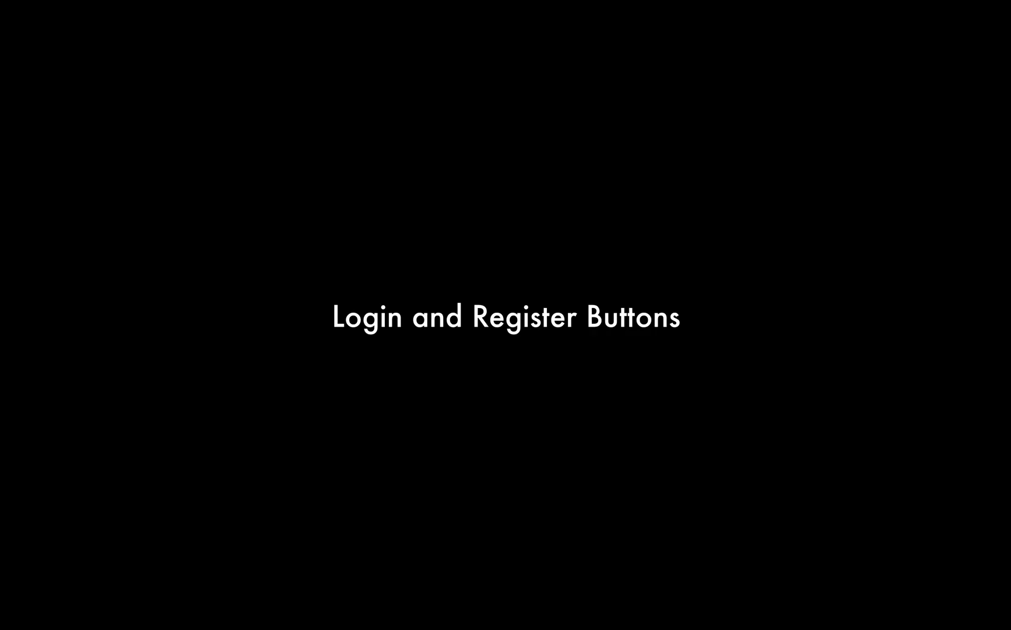
Draw a button-sized rectangle at the new frame's bottom-left and check the original LOG IN button's size
key(r)
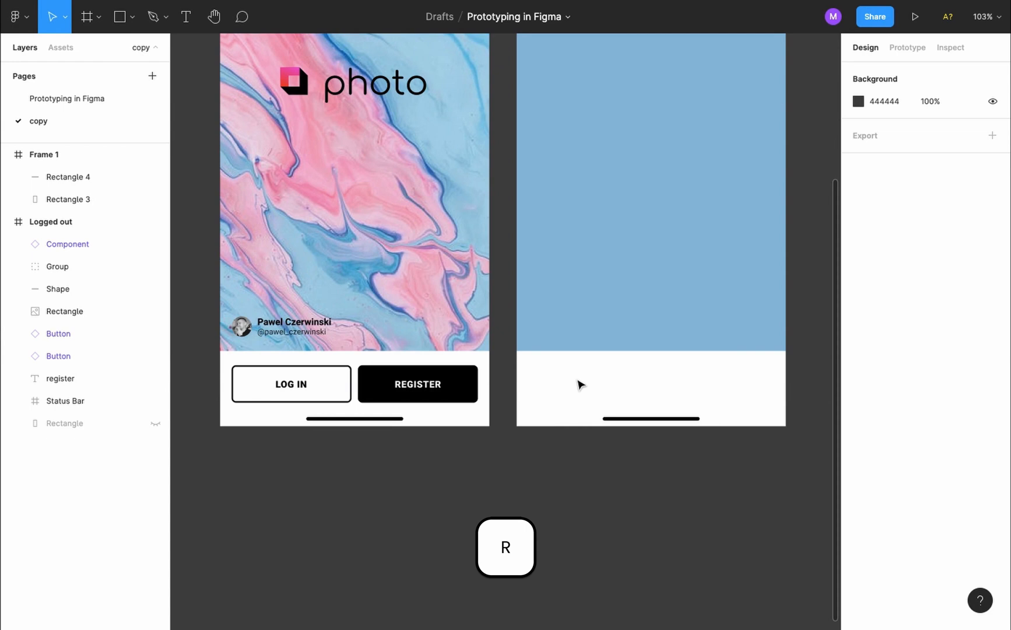
key(r)
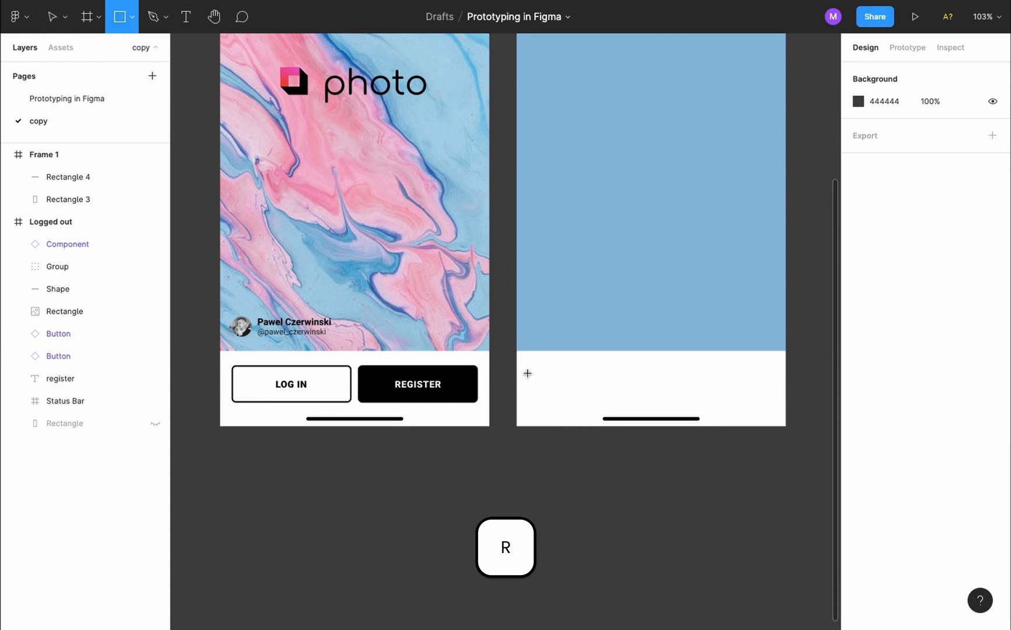
mouse_move(527, 370)
mouse_down()
mouse_move(620, 404)
mouse_move(648, 403)
mouse_up()
key(v)
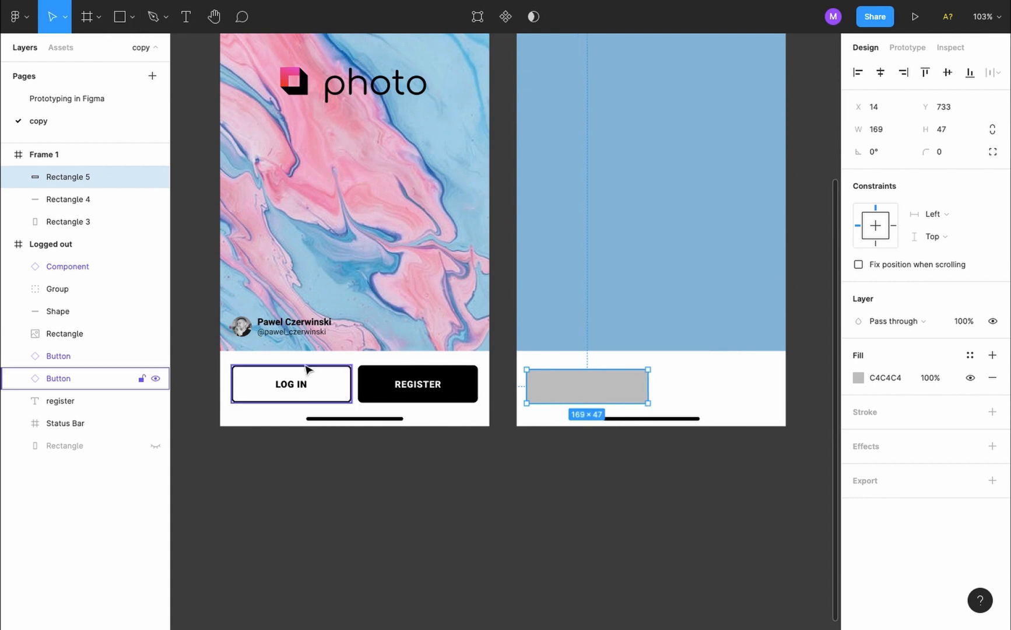
click(305, 367)
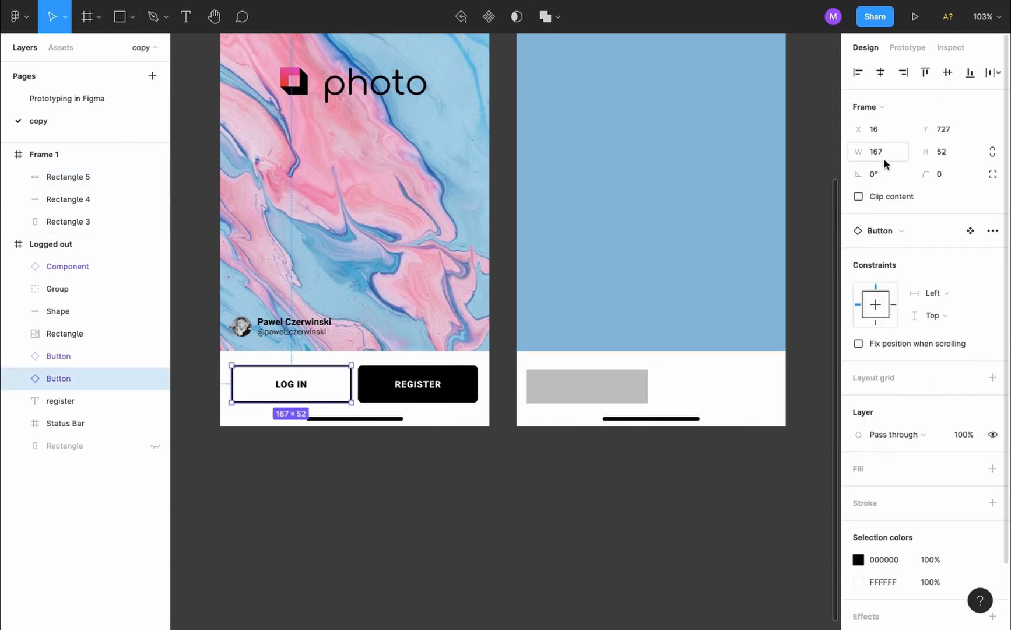
Resize the rectangle to 167×52 and sample white (FFFFFF) from the canvas as its fill
click(587, 386)
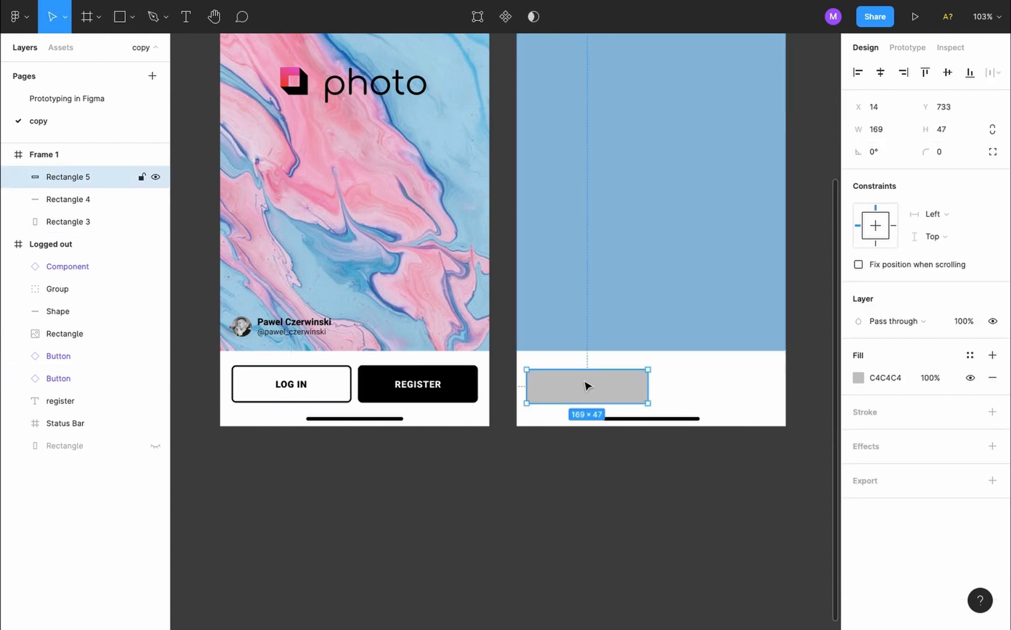
click(891, 134)
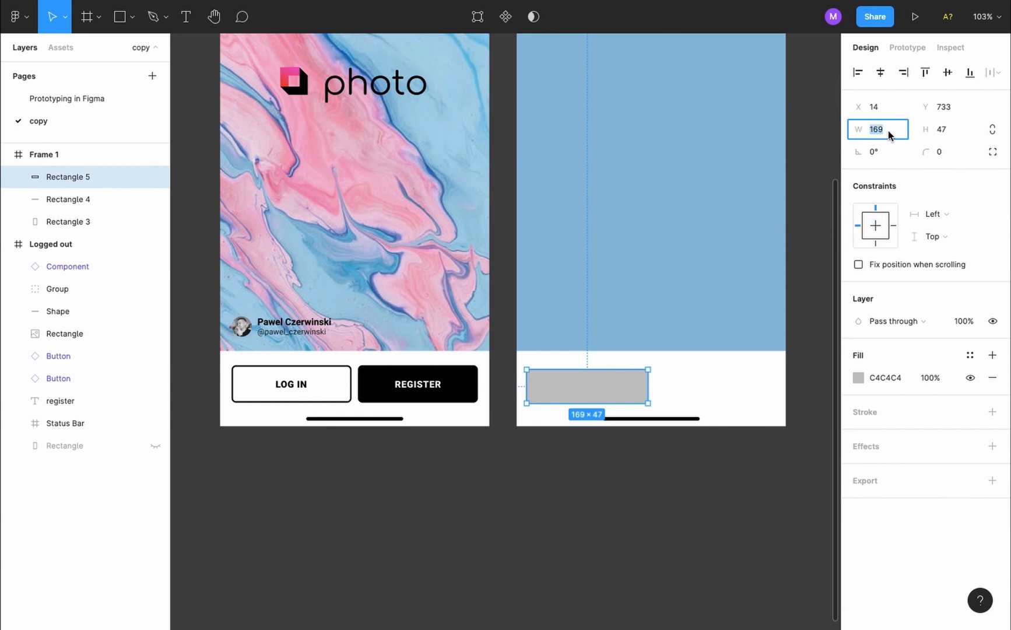
text(167)
key(Tab)
text(5)
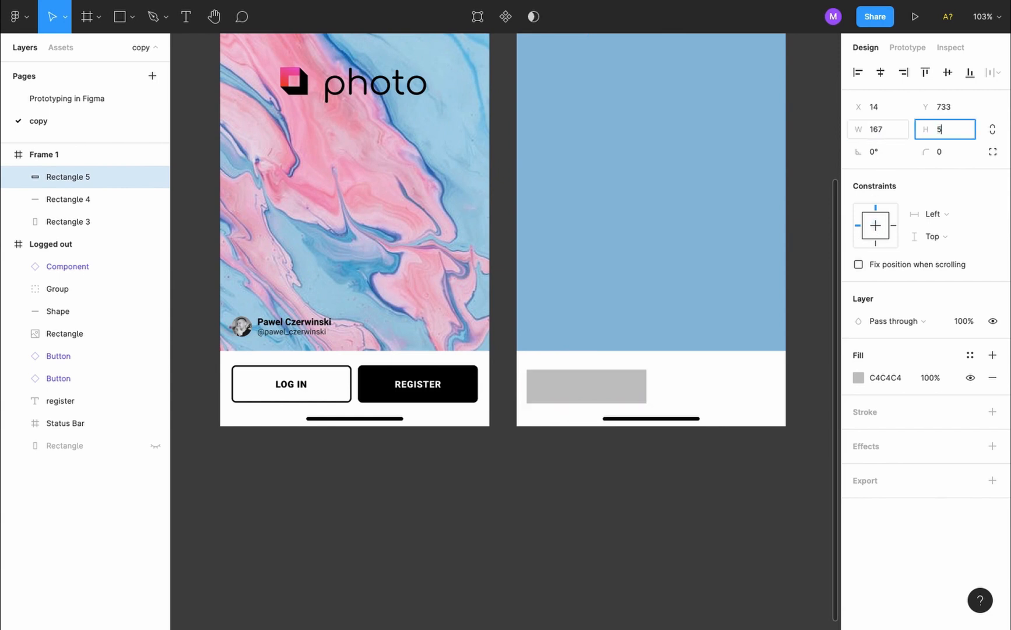
text(2)
key(Return)
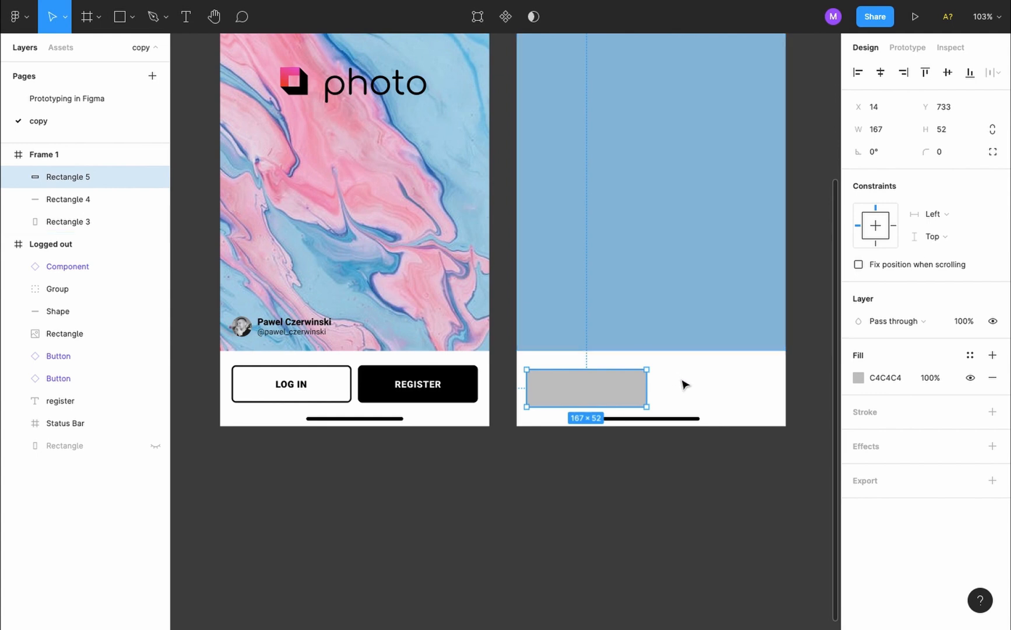
key(i)
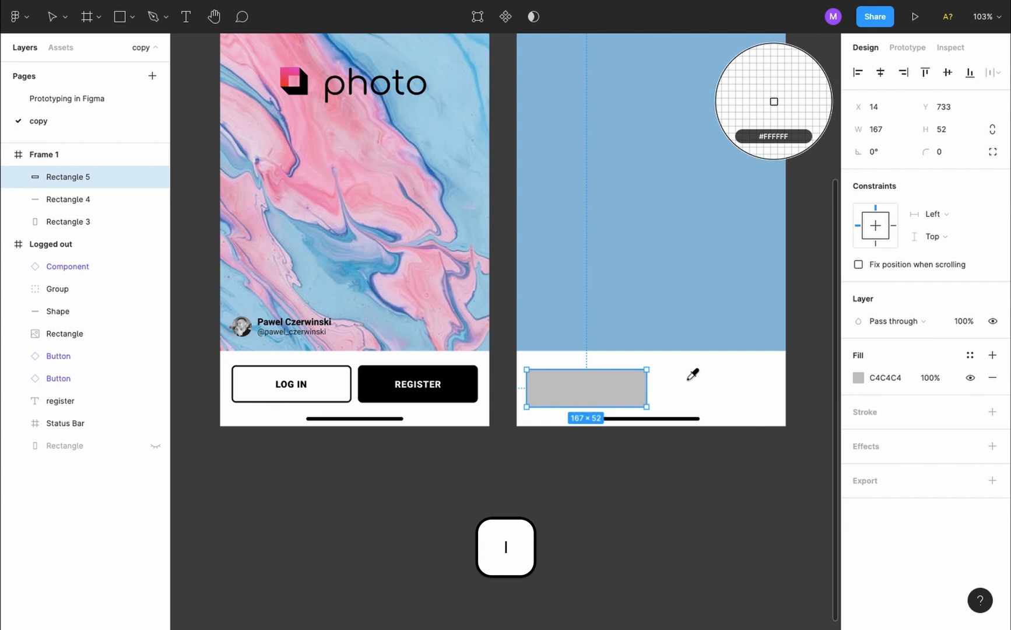
click(698, 378)
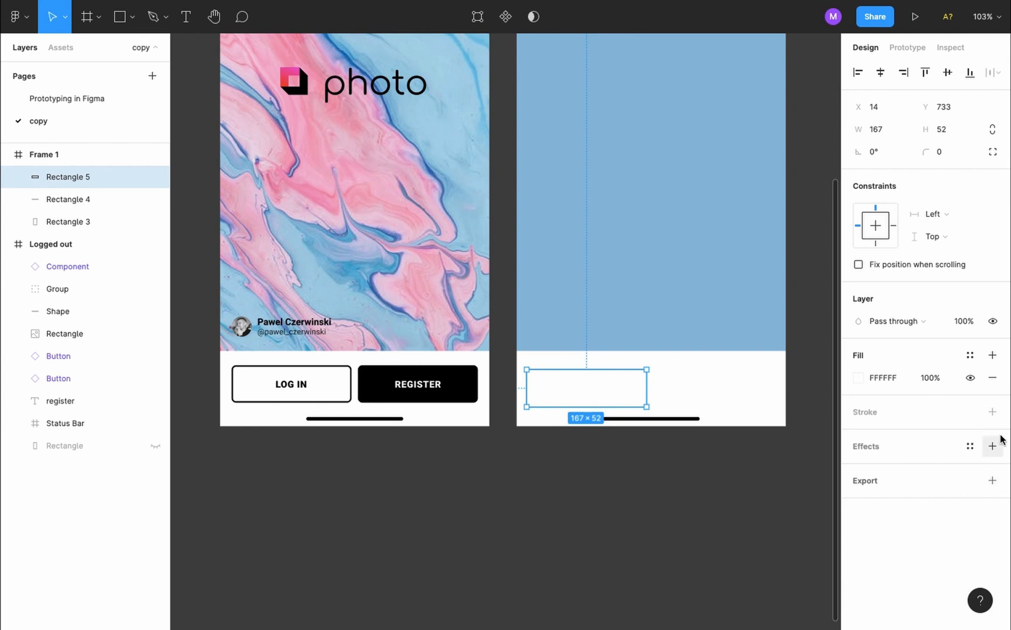
Add a black stroke 2 px thick to the new rectangle
click(993, 412)
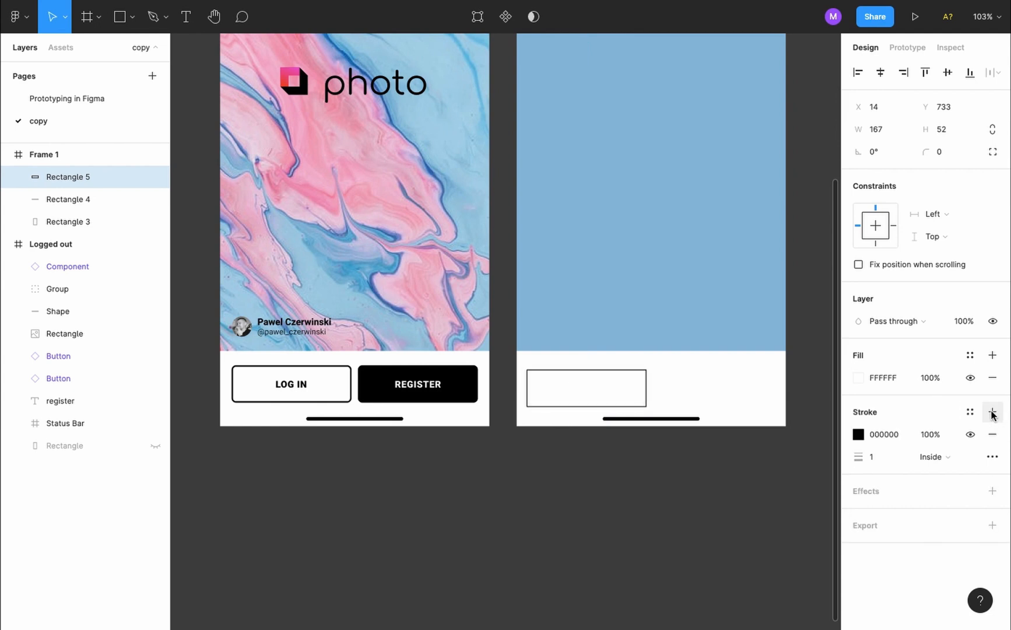
click(875, 457)
text(2)
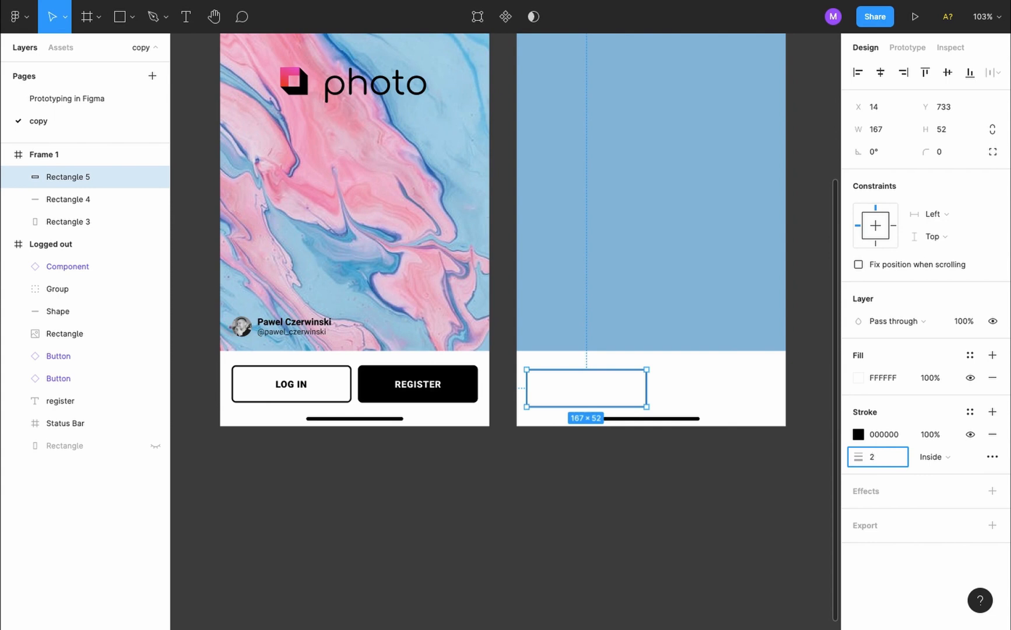
key(Return)
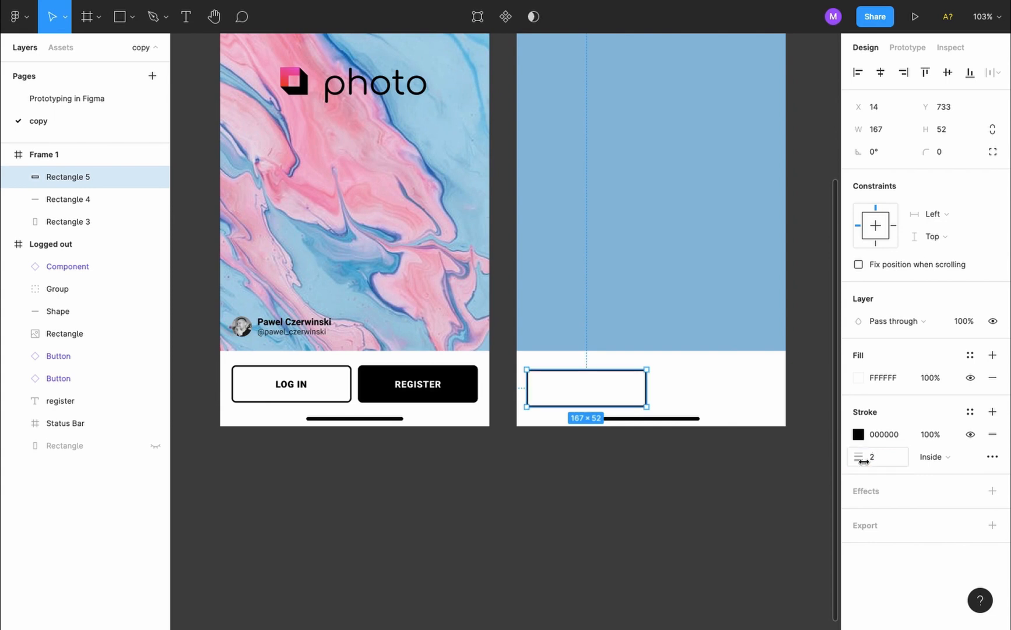
Inspect the original LOG IN button's outline rectangle in the Layers panel for comparison
click(784, 502)
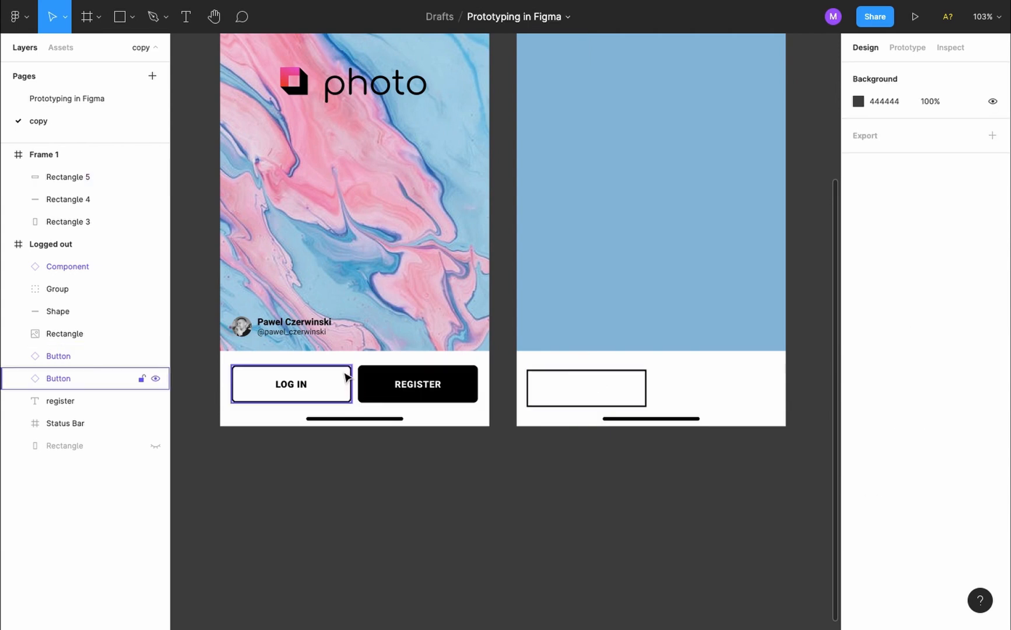
click(347, 376)
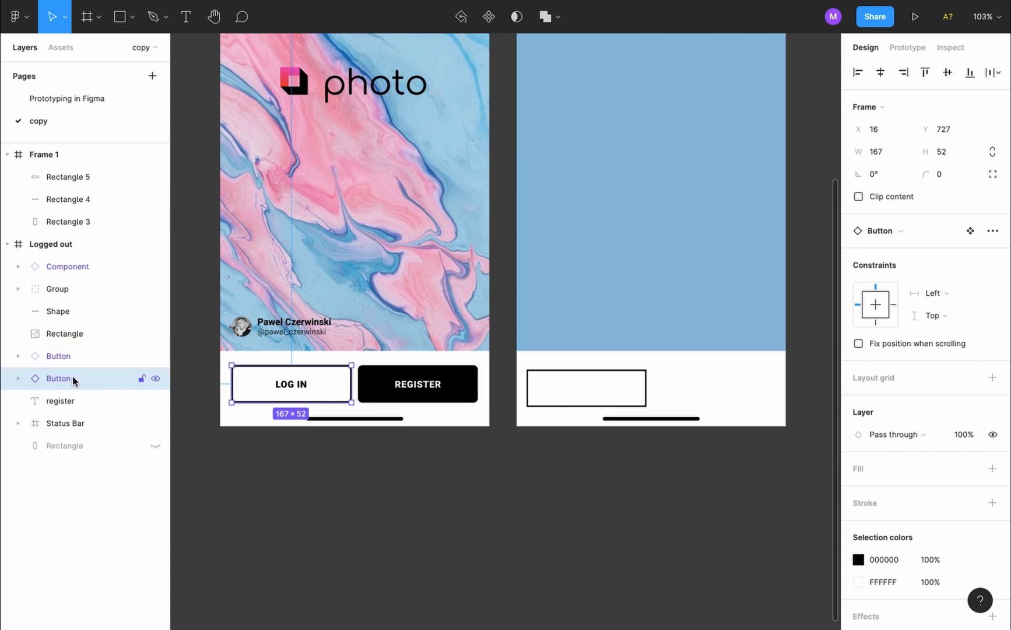
click(17, 378)
click(80, 420)
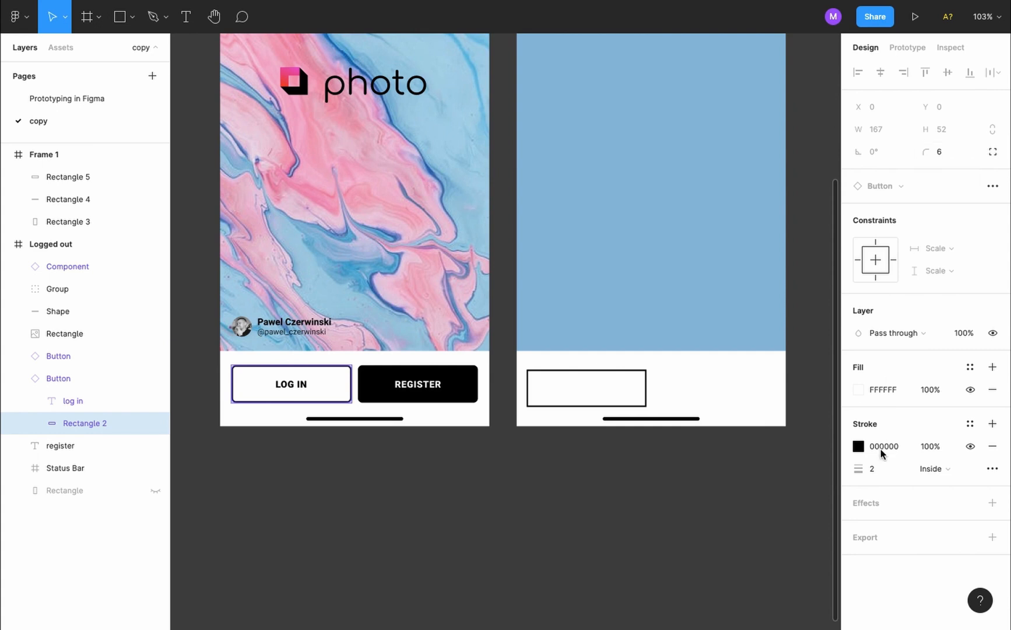
Set the outlined Rectangle 5's corner radius to 6 px
click(642, 371)
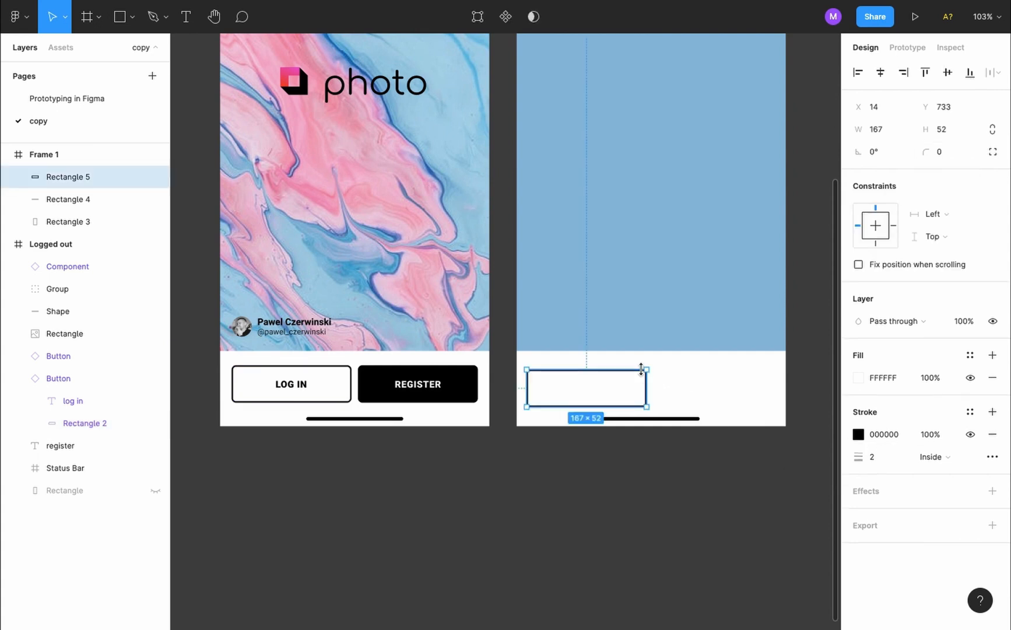
click(946, 153)
text(6)
key(Return)
click(661, 480)
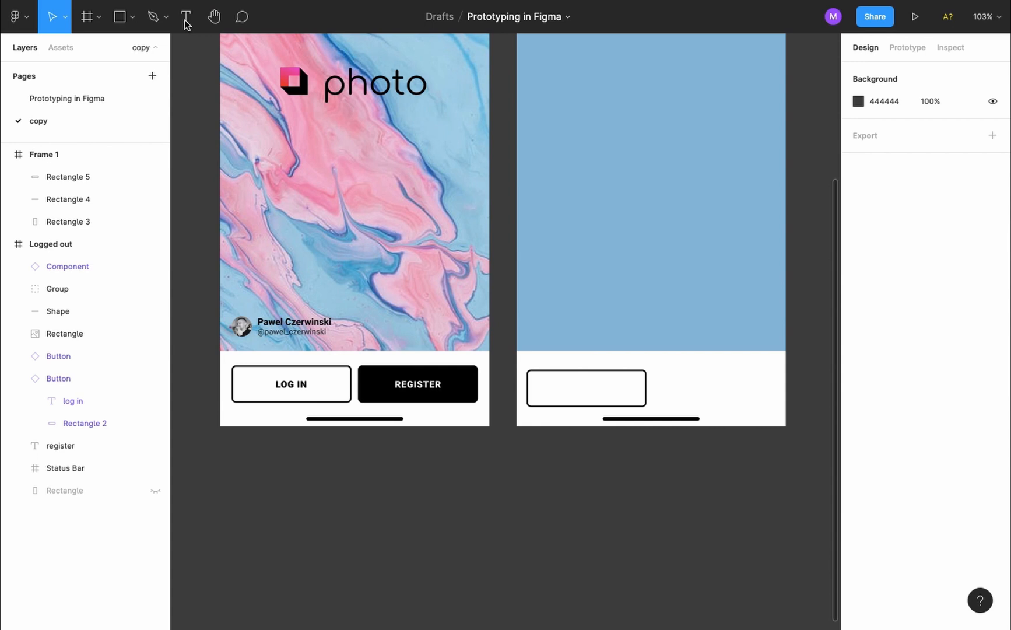
key(t)
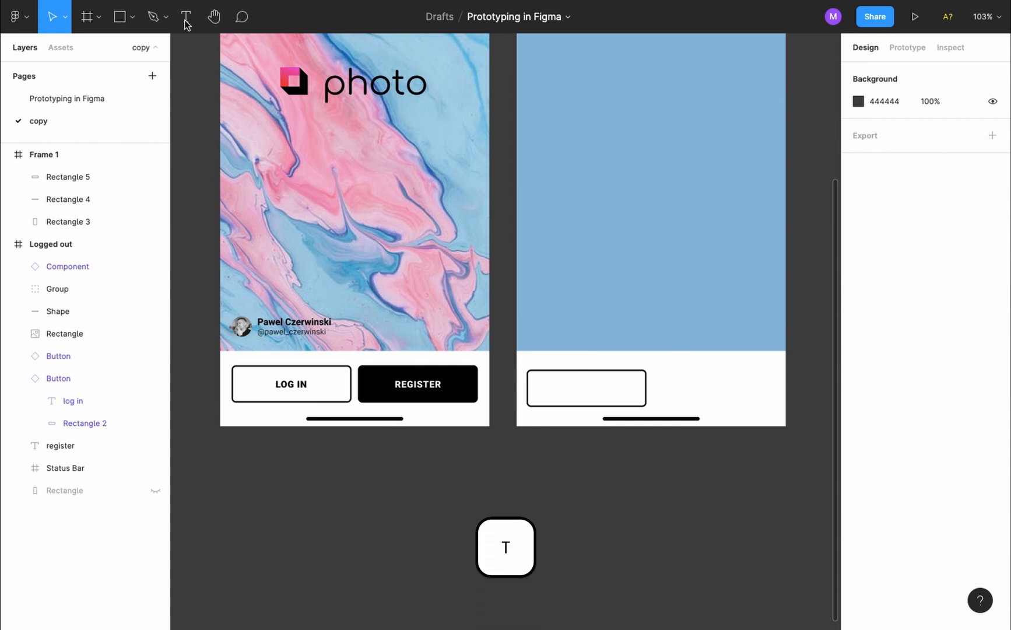
Type a 'LOG IN' text label inside the new outline, then check the original button text's style
click(187, 23)
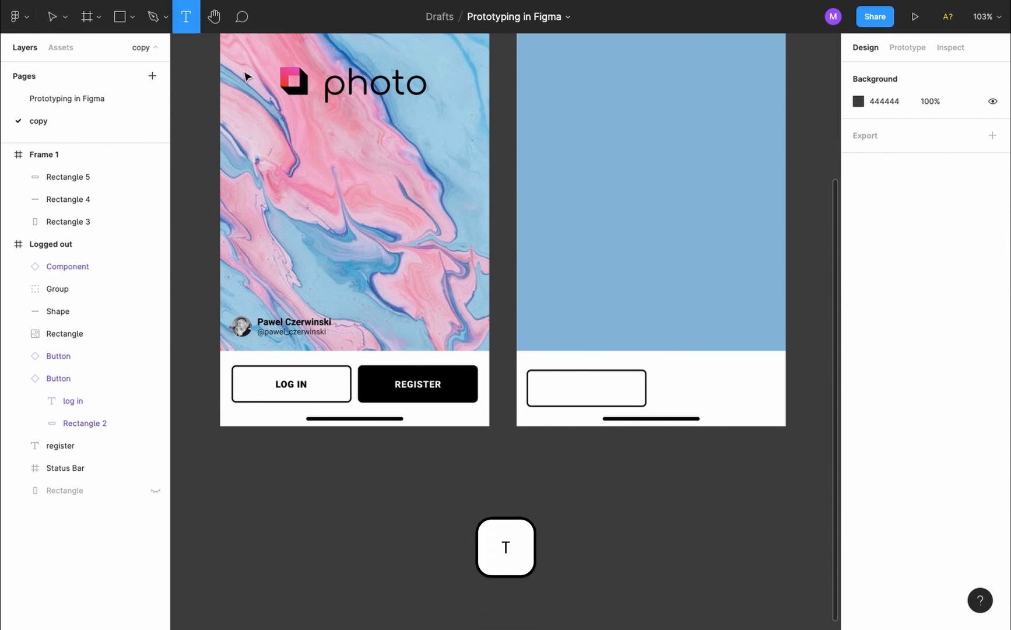
click(560, 384)
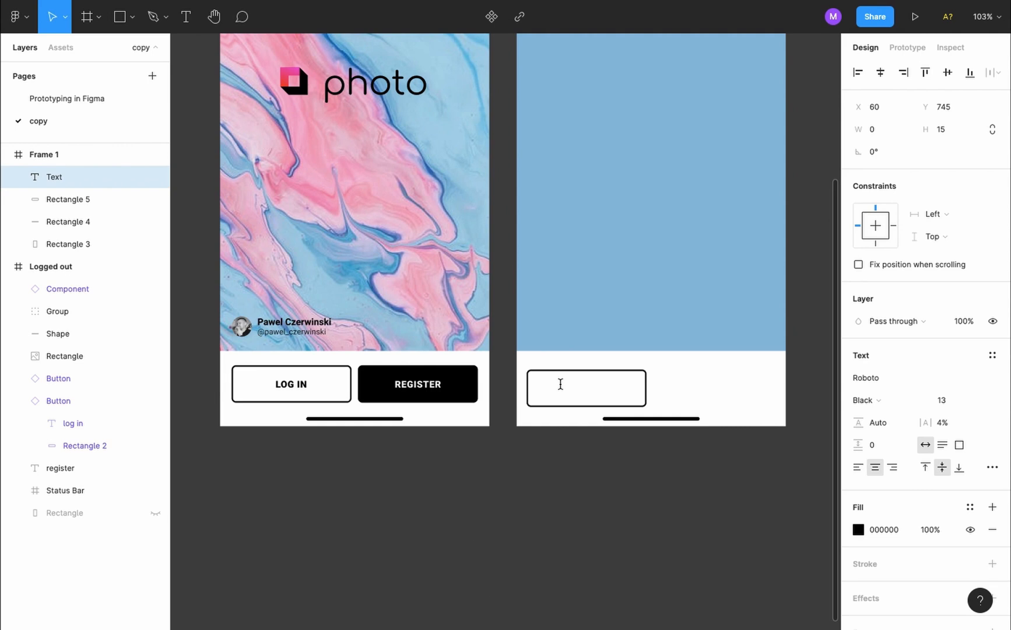
text(LOG IN)
key(Escape)
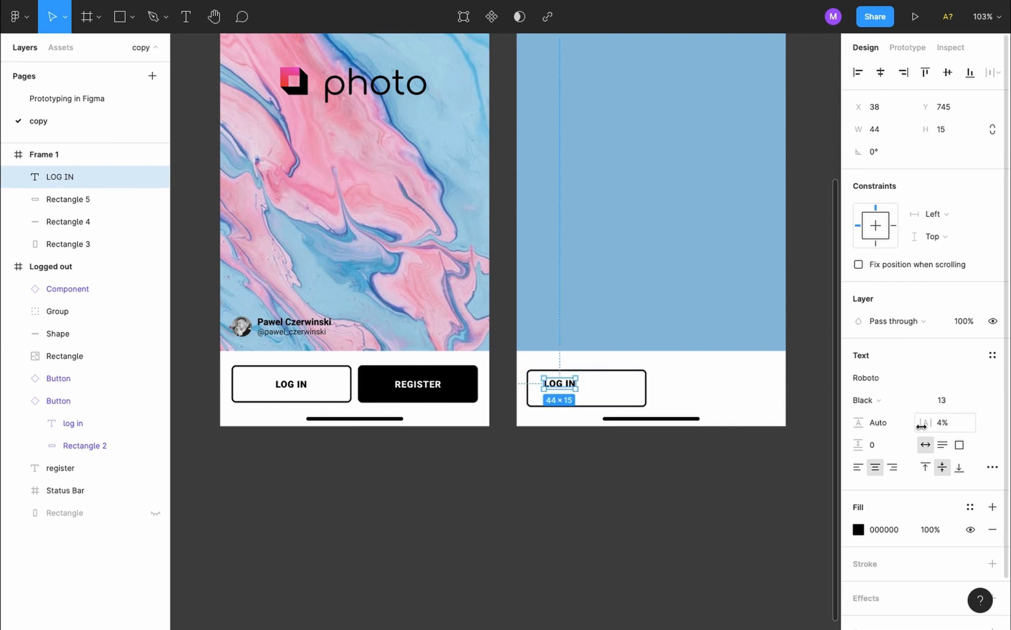
double_click(299, 385)
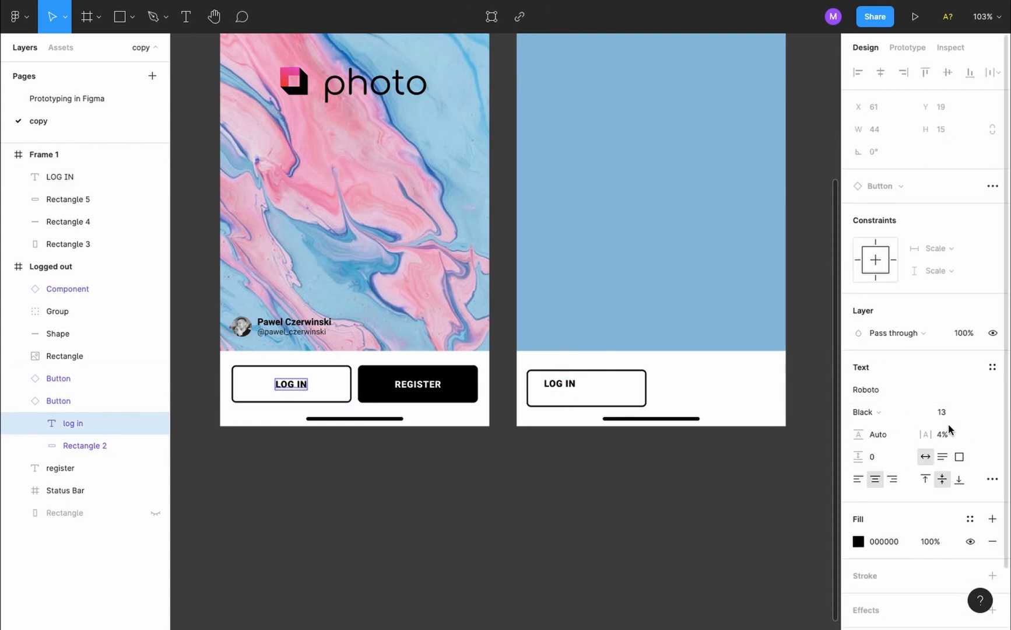
click(673, 534)
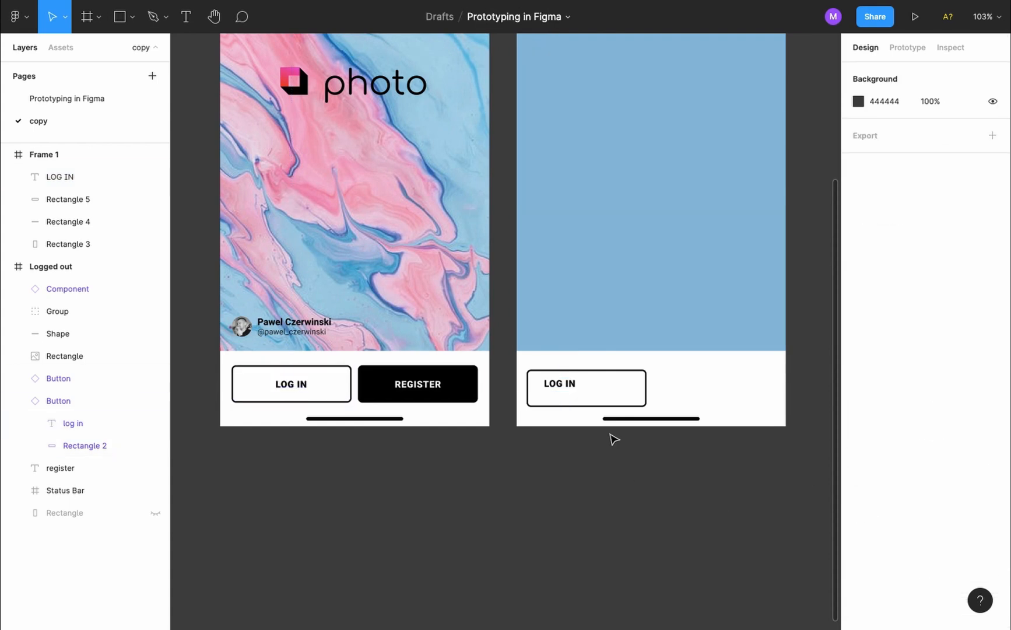
Align the LOG IN text and Rectangle 5 on horizontal and vertical centres
click(560, 385)
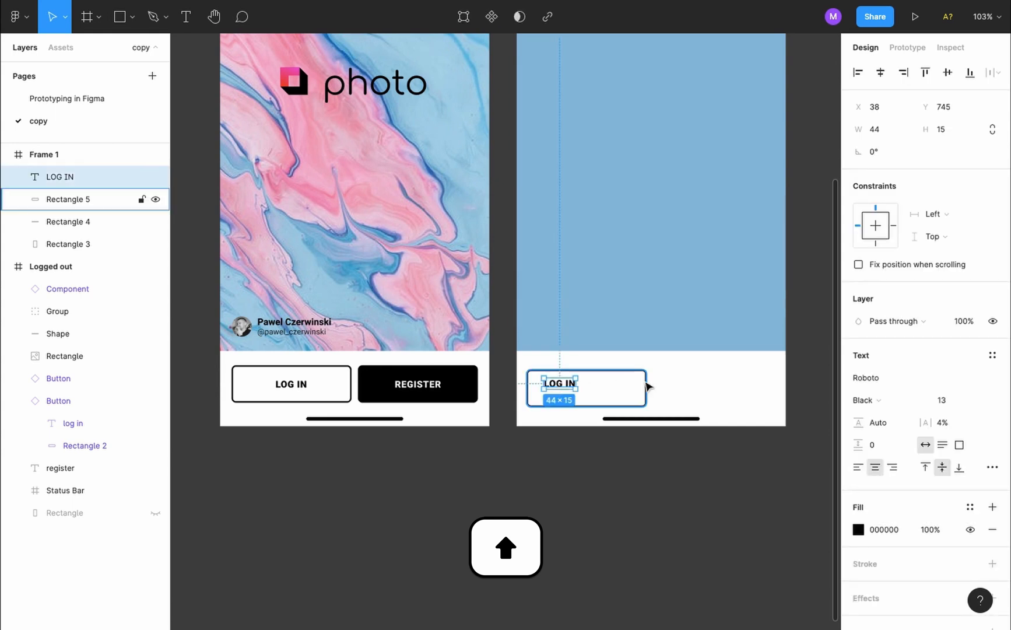
shift+click(648, 385)
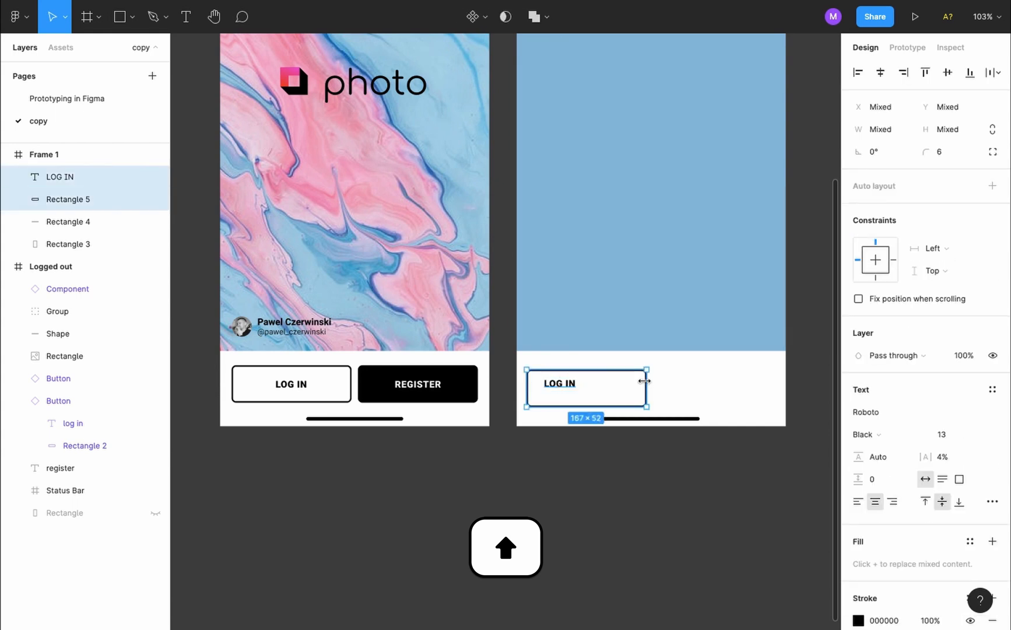
click(883, 77)
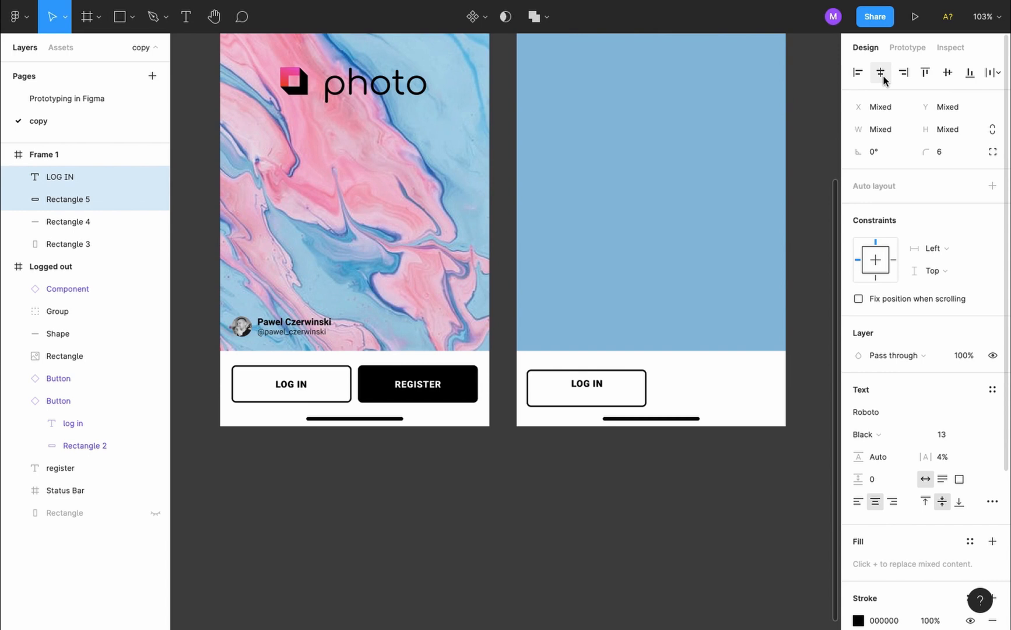
click(946, 74)
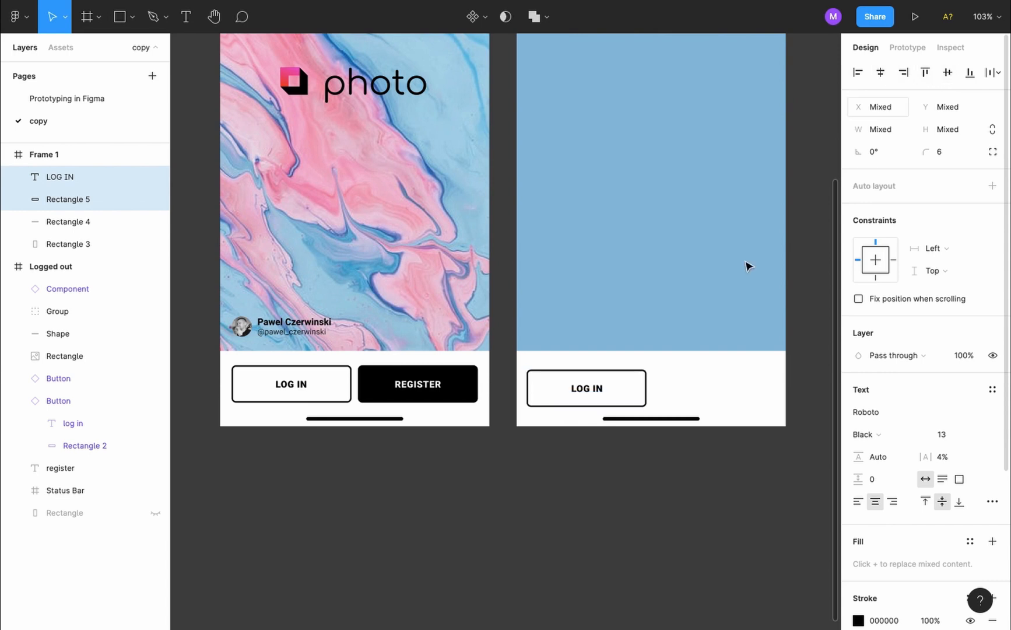
click(687, 389)
Nudge the LOG IN text down one pixel to X 76, Y 753
click(601, 391)
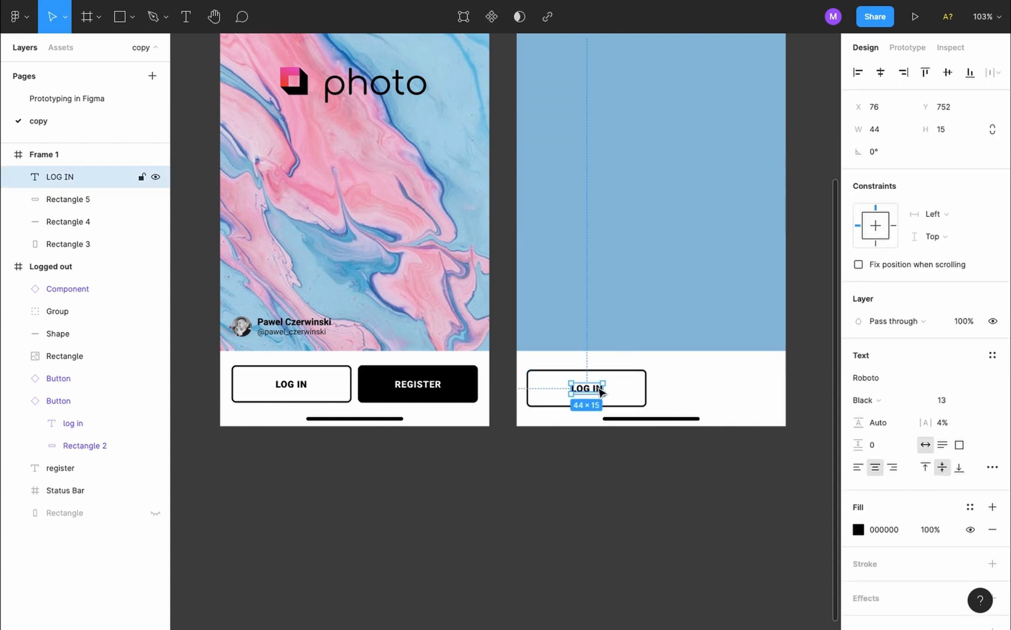
scroll(600, 391, up, 10)
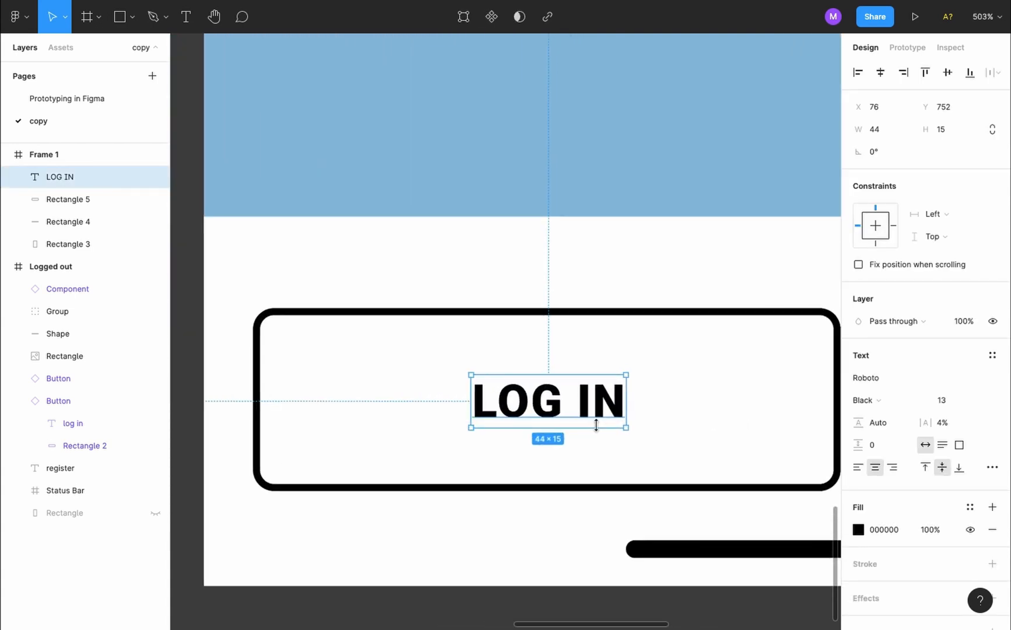
key(Down)
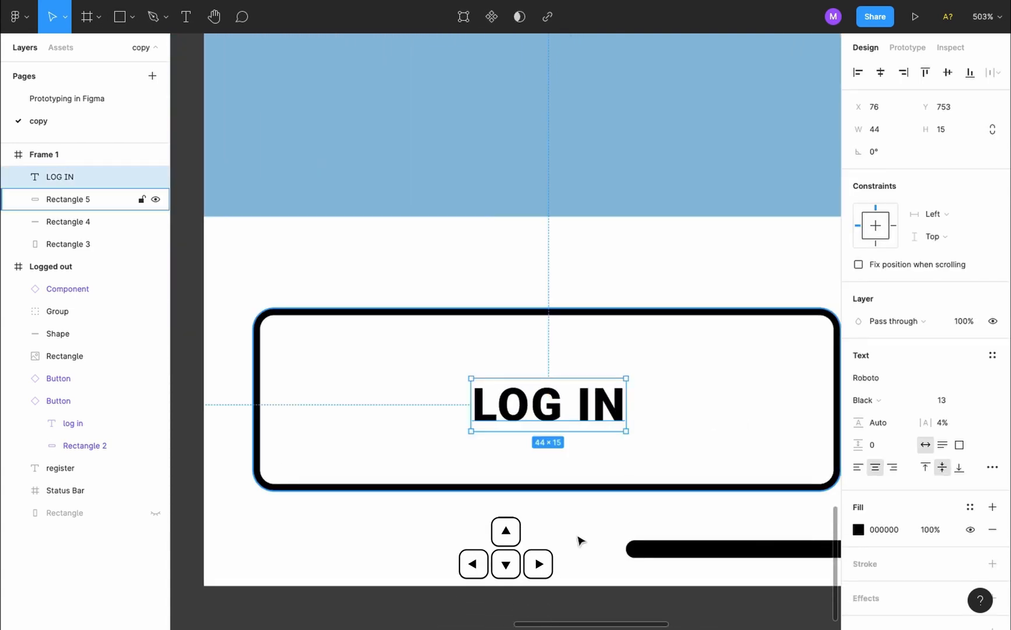
click(579, 540)
scroll(575, 544, down, 6)
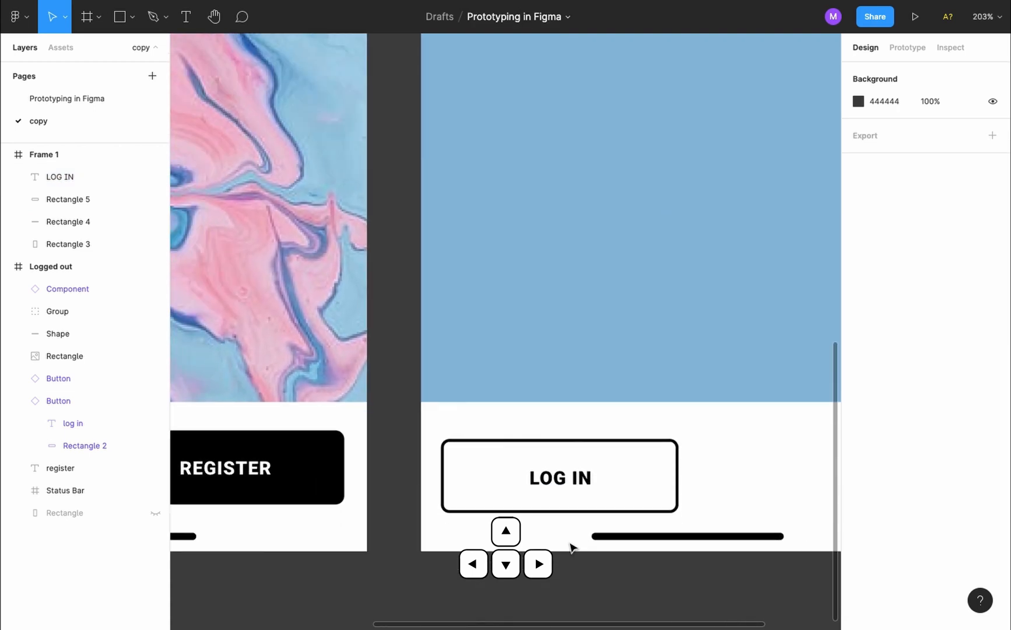
scroll(571, 546, down, 4)
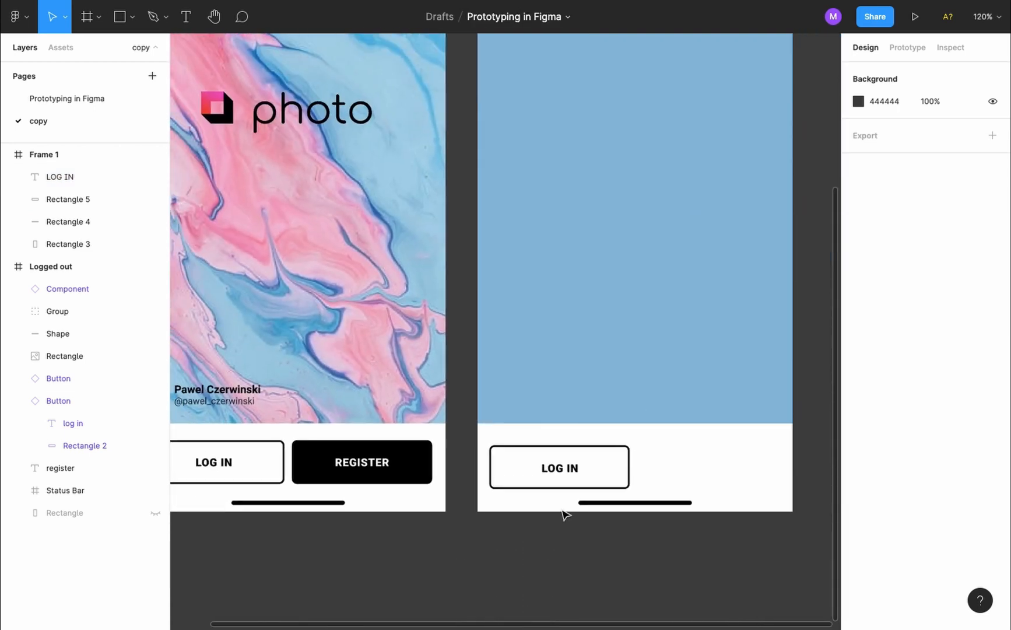
super+click(561, 468)
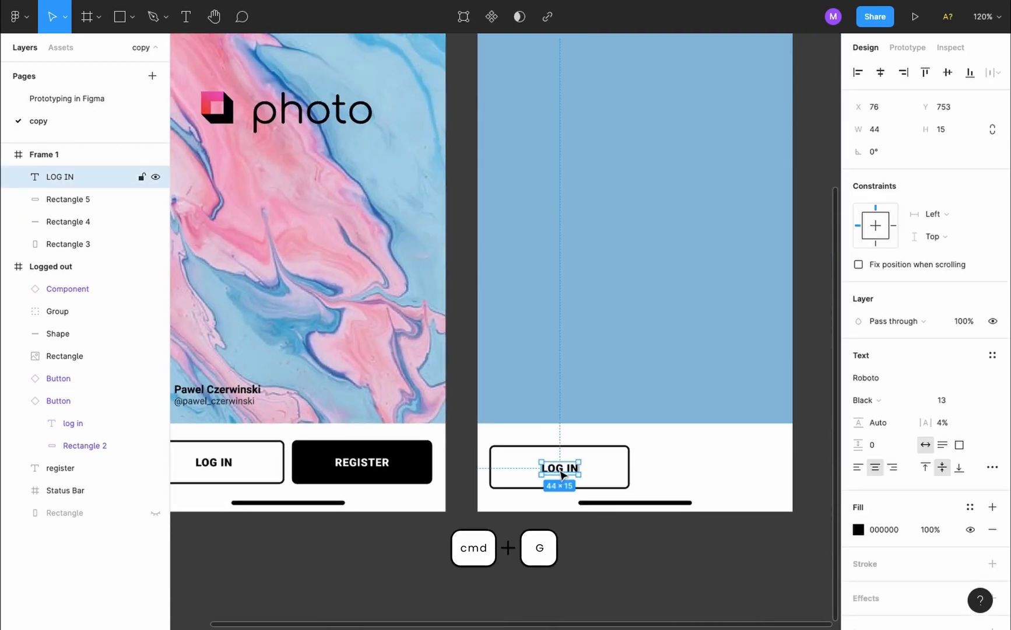
shift+click(629, 465)
key(super+g)
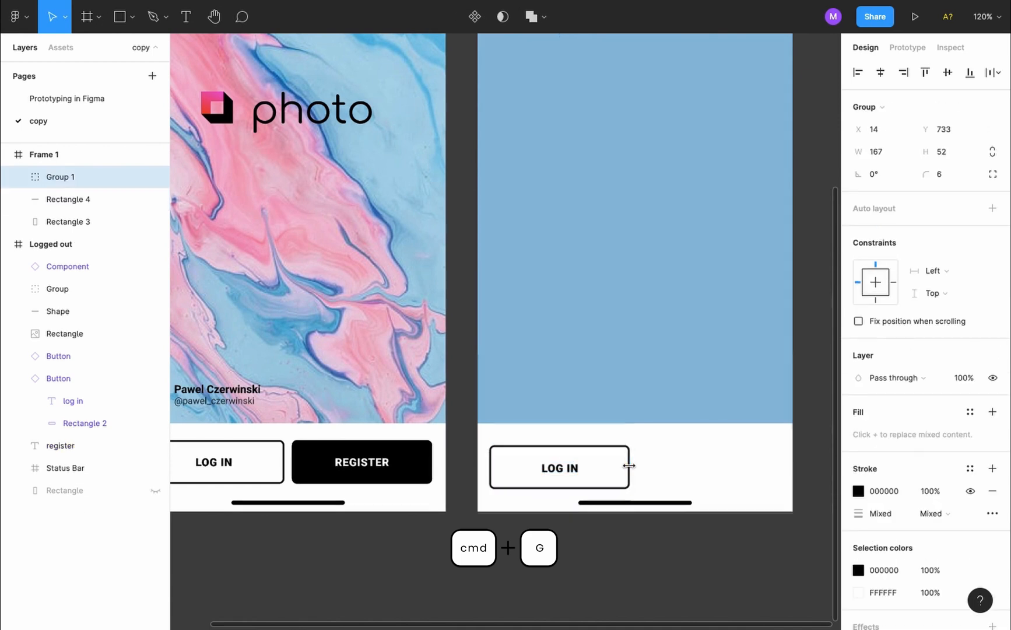
double_click(68, 183)
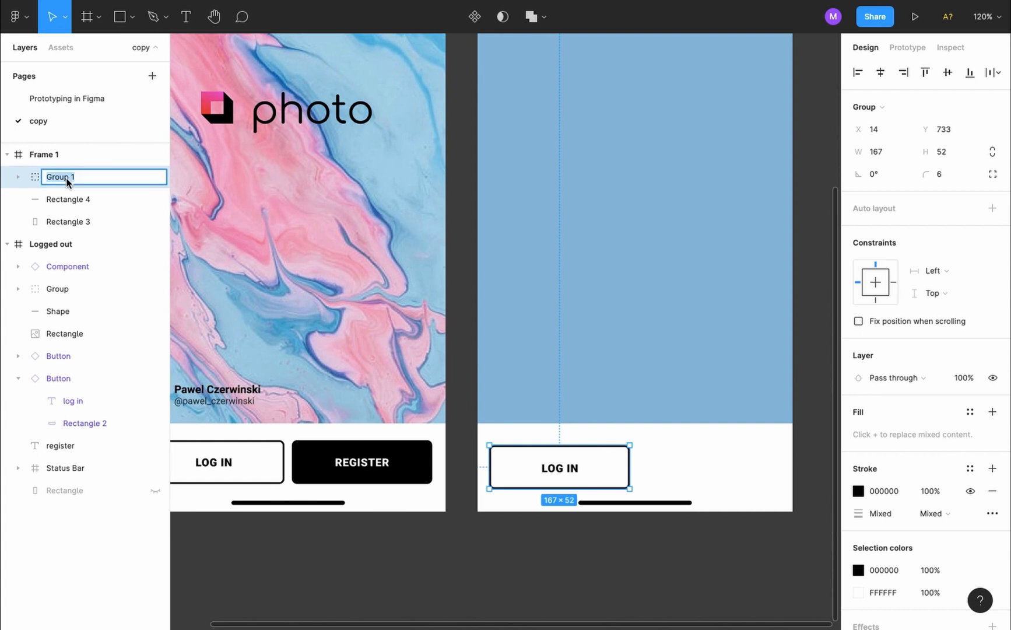
text(Button / Log in)
key(Return)
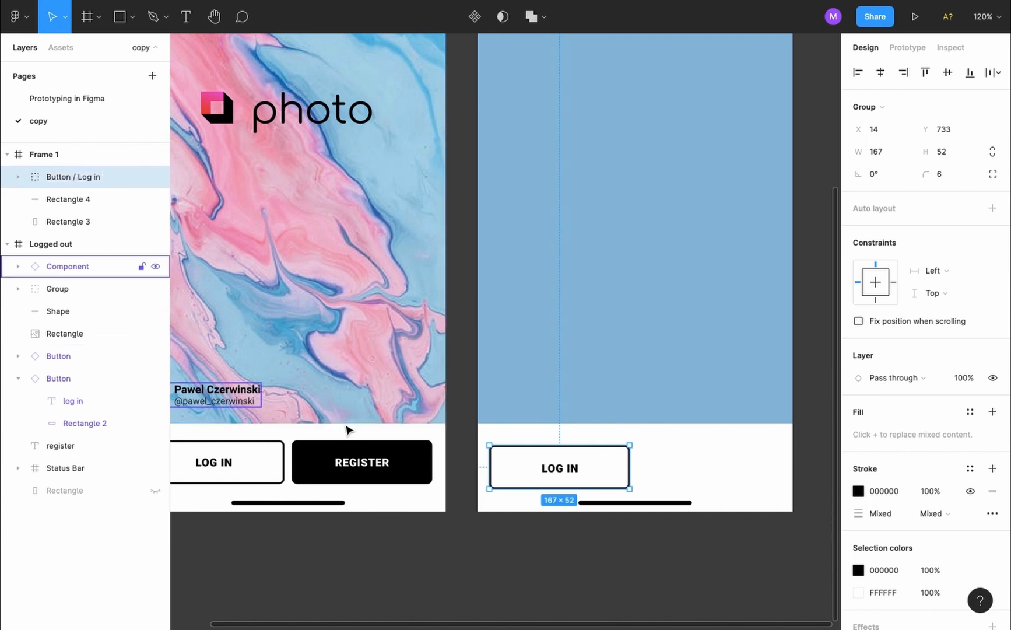
click(476, 572)
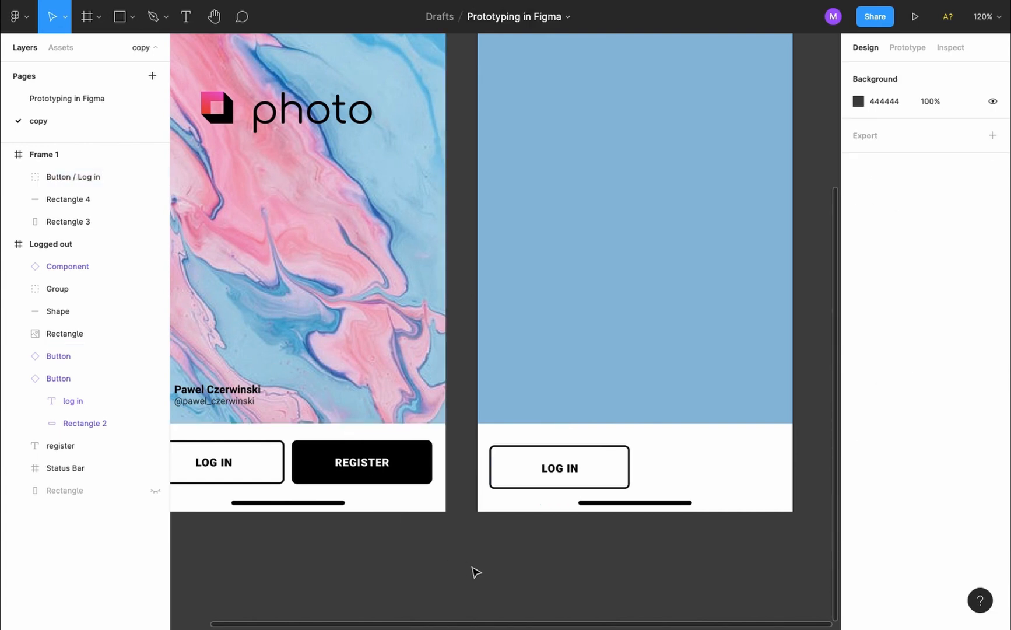
key(shift+0)
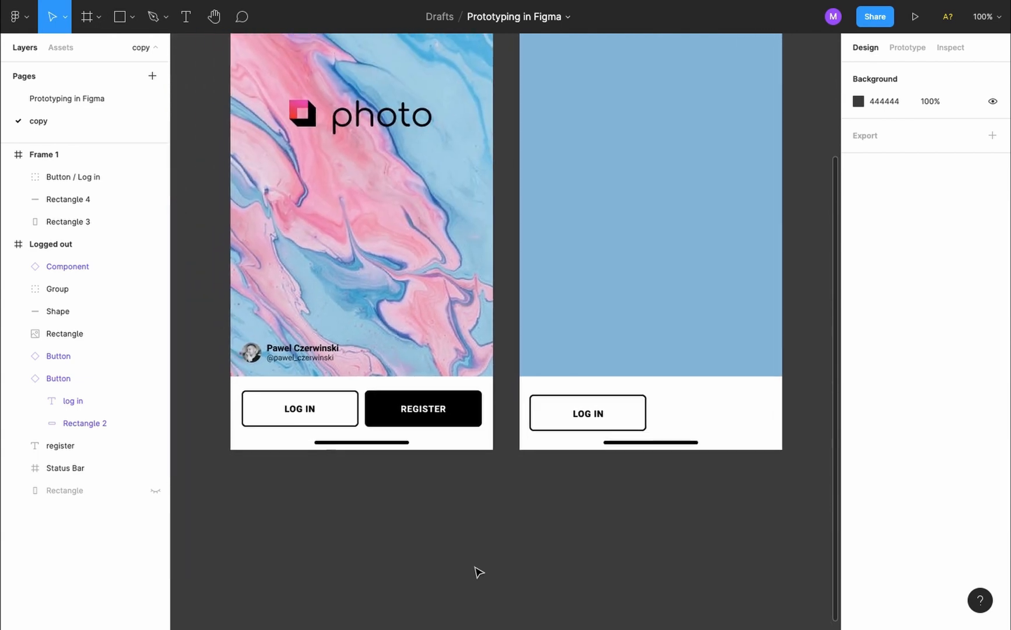
Measure the original LOG IN button's offsets and nudge the new one to X 16, Y 727
click(334, 420)
key(alt)
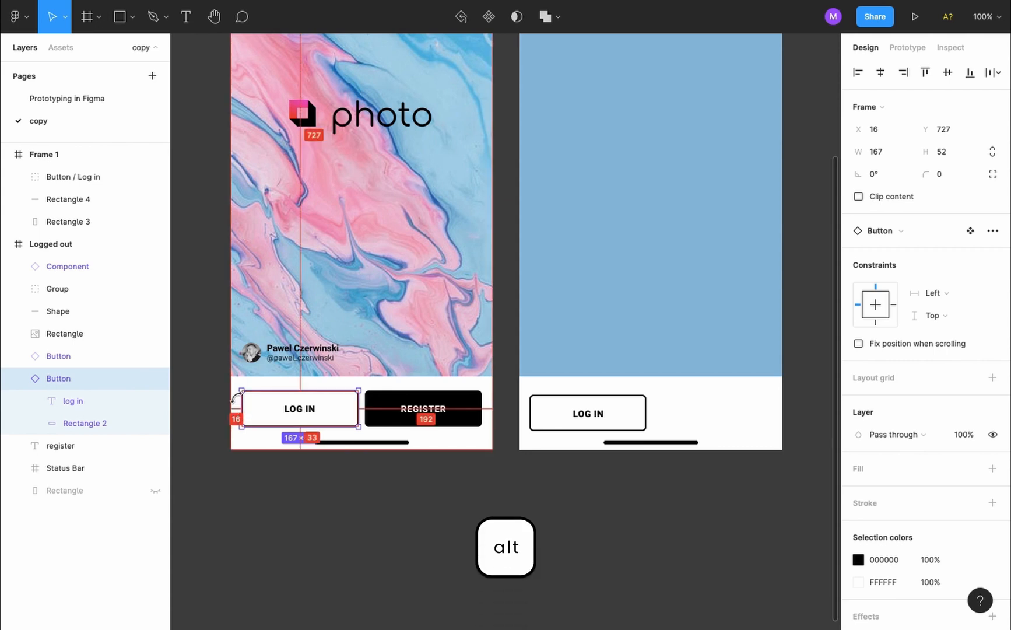
click(557, 428)
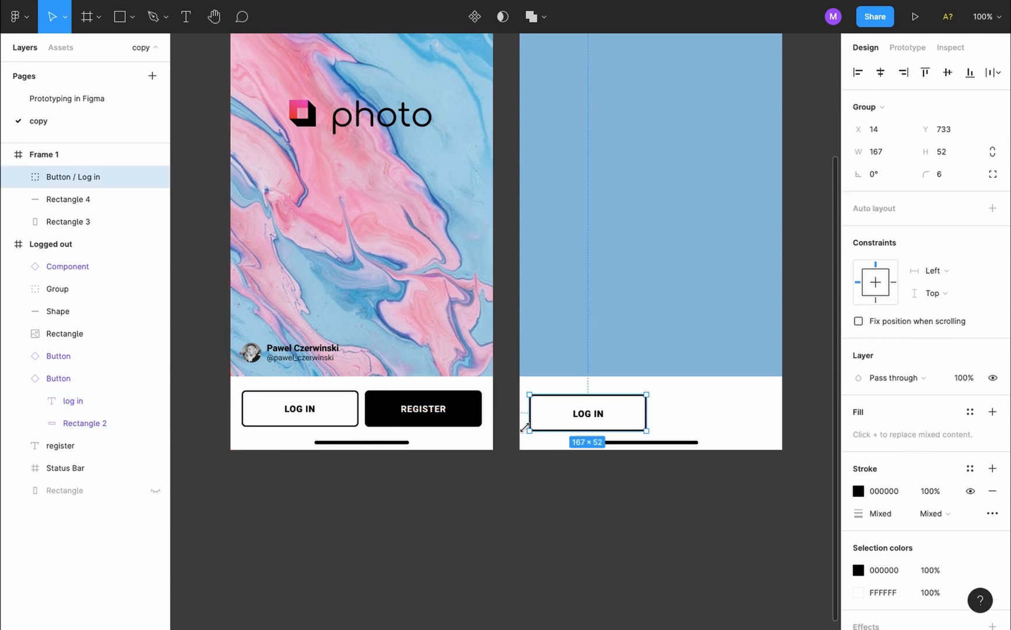
key(alt)
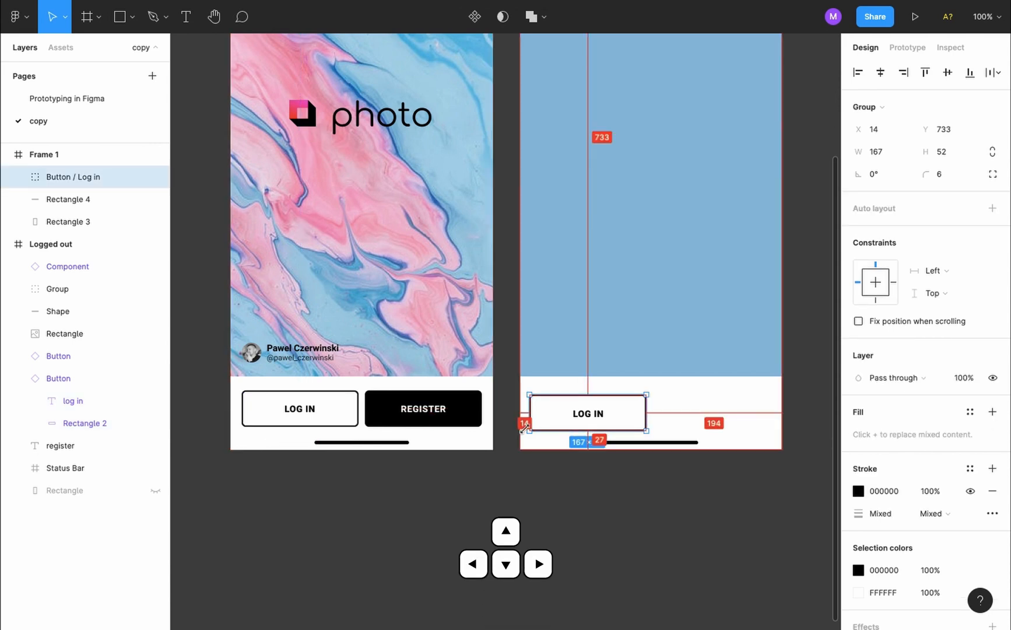
key(Right)
key(Right)
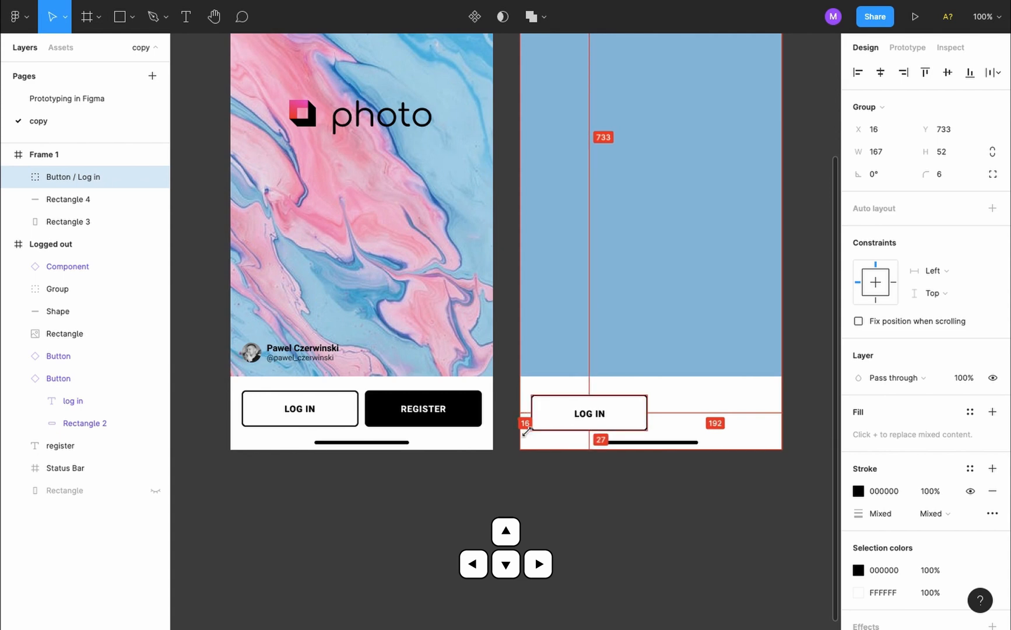
key(Up)
key(Up)
key(Up)
key(Up)
key(Up)
key(Up)
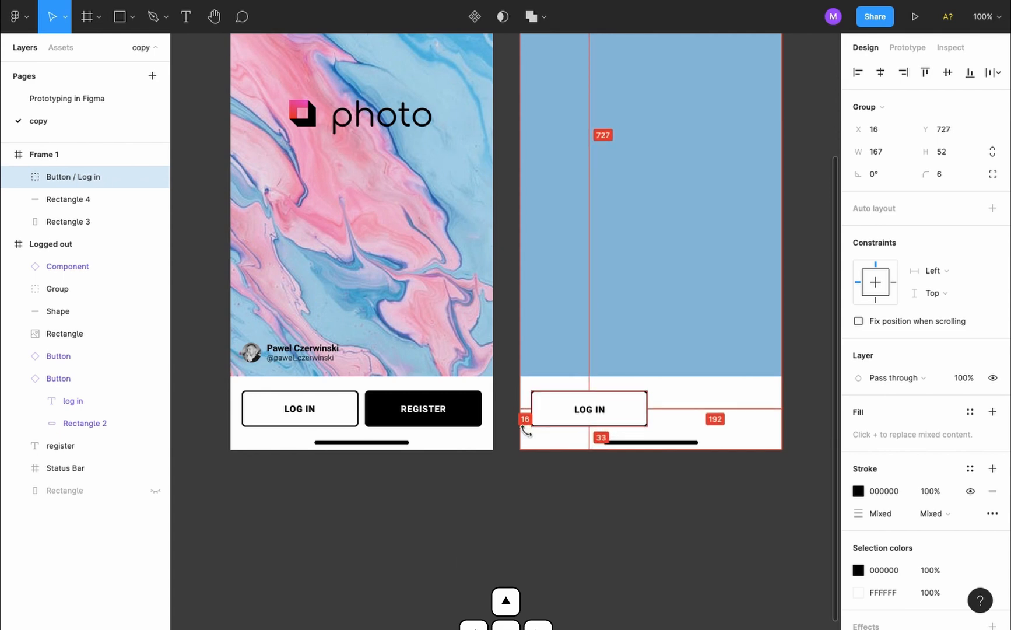
click(558, 482)
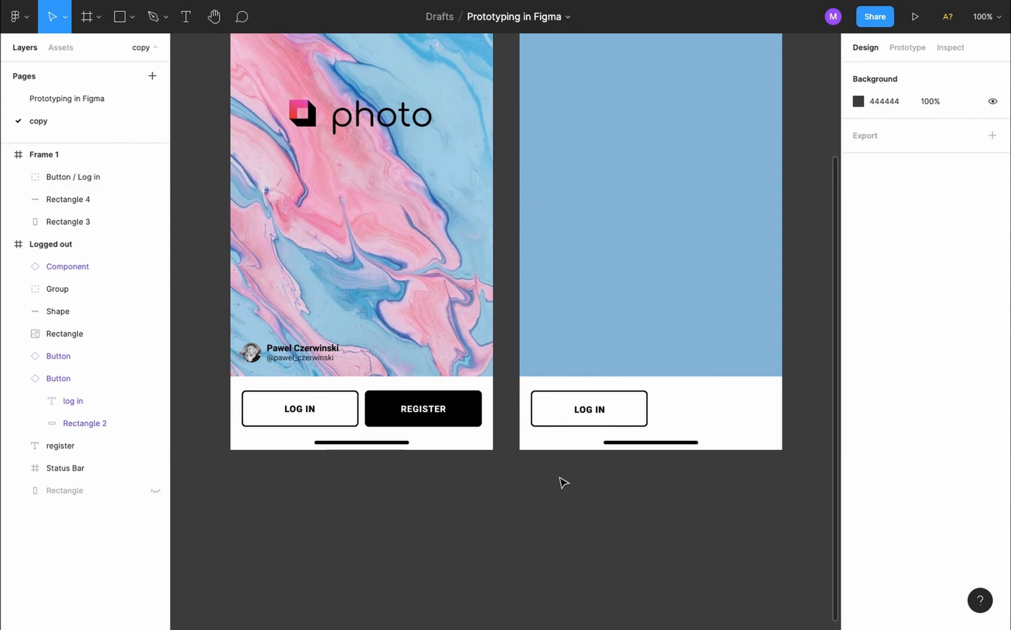
scroll(610, 462, right, 2)
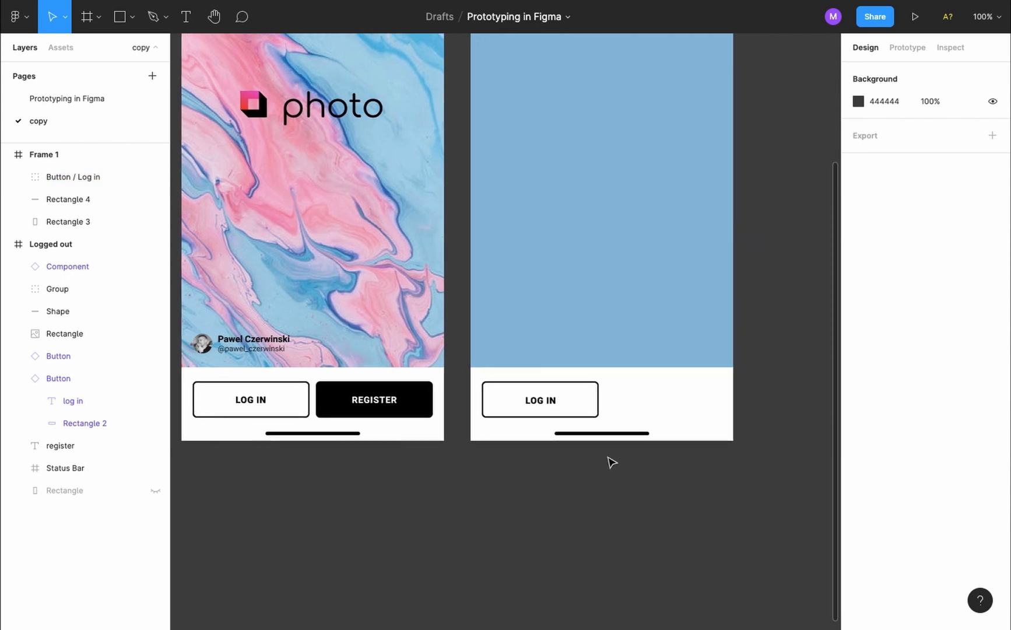
Duplicate the LOG IN button to its right at X 188 and relabel the copy 'REGISTER'
click(555, 404)
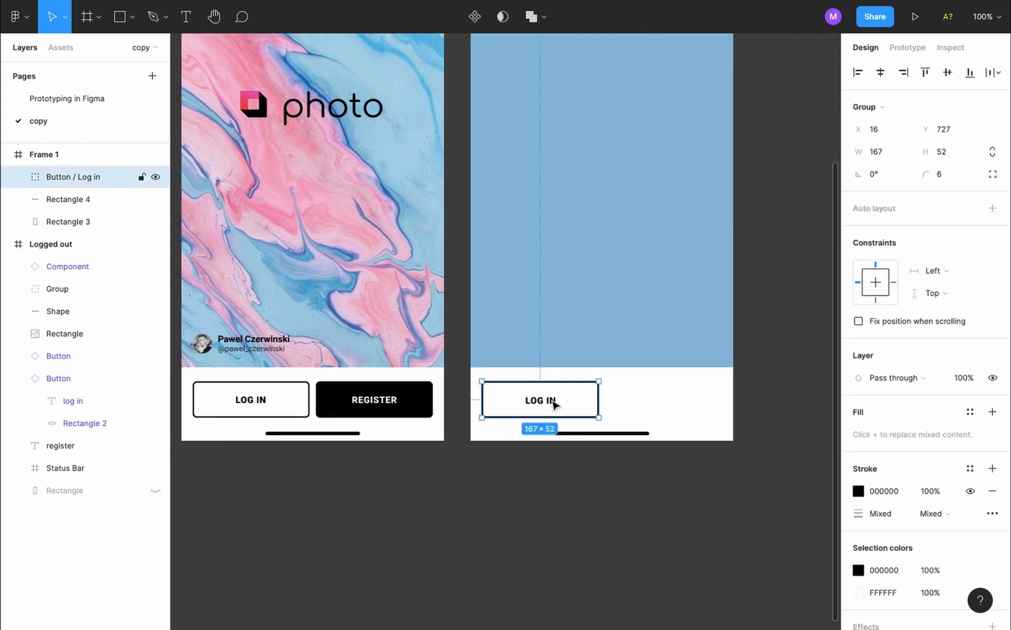
drag(555, 403, 679, 402)
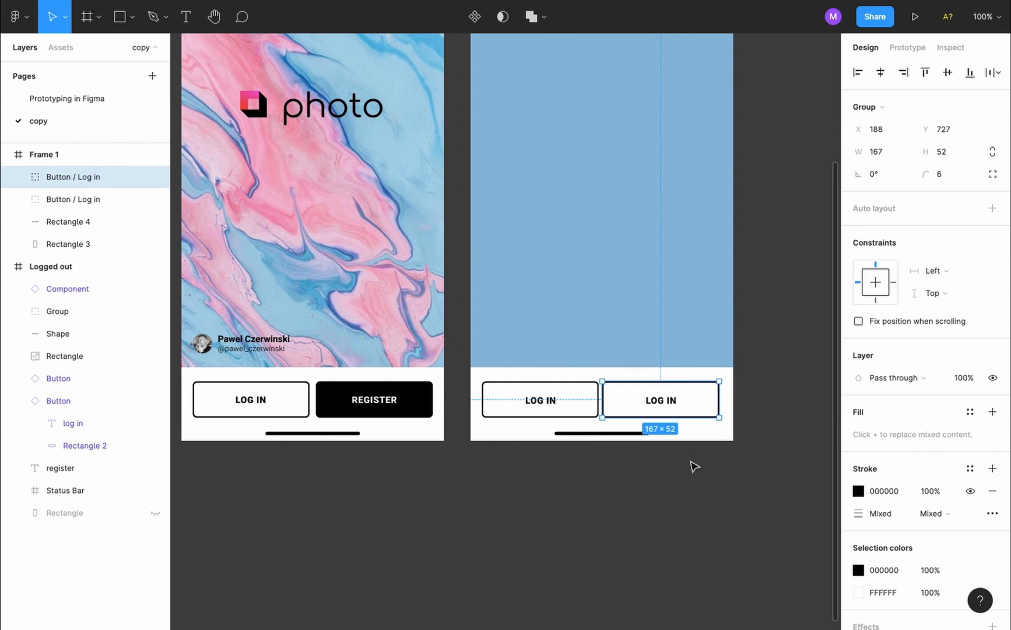
click(693, 467)
double_click(659, 400)
double_click(662, 399)
text(REGISTER)
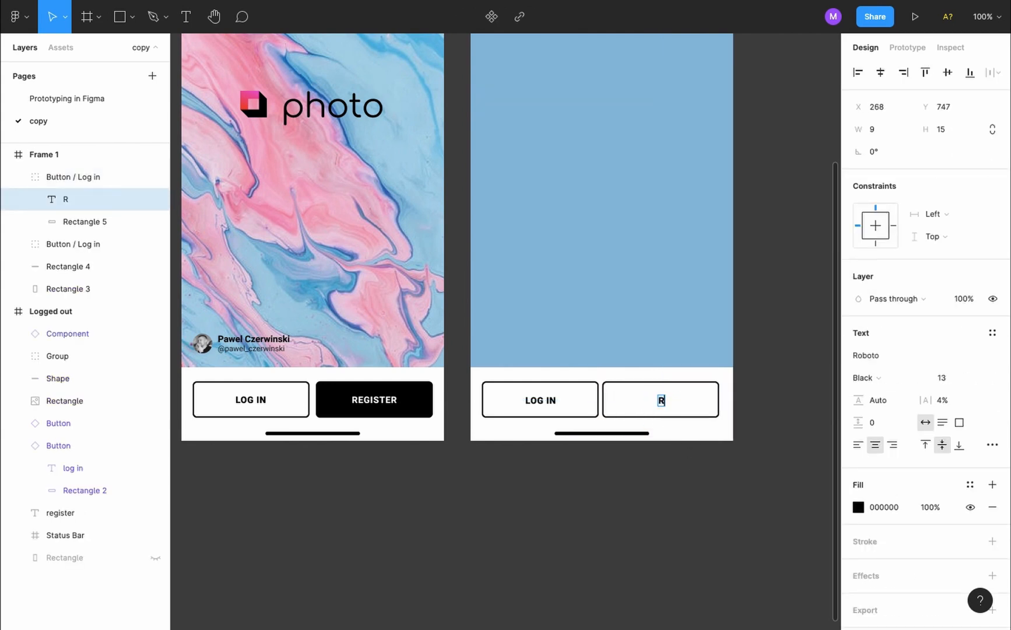
key(Escape)
click(683, 508)
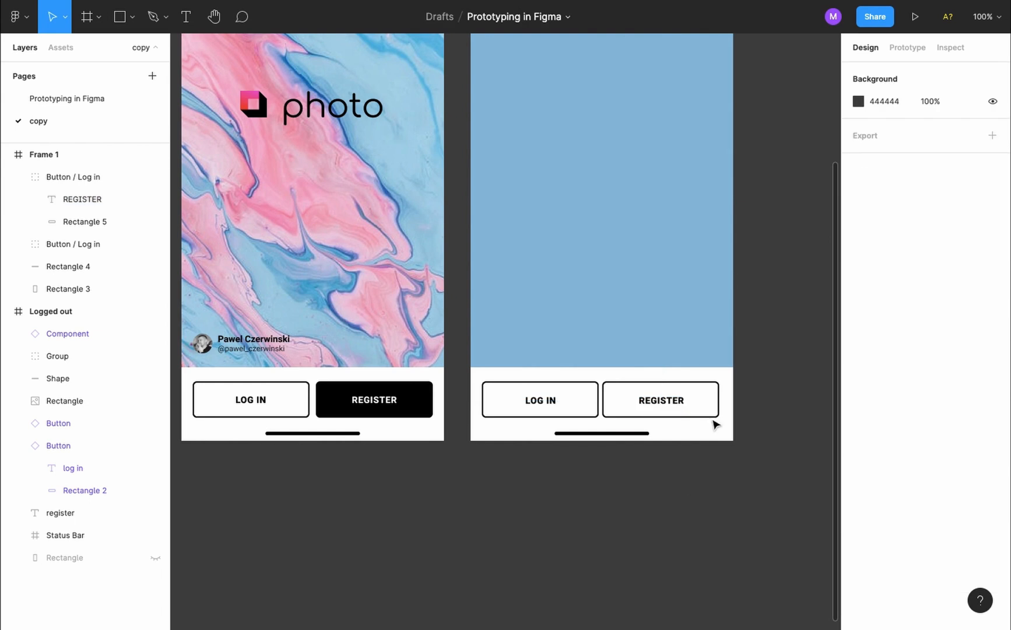
click(717, 404)
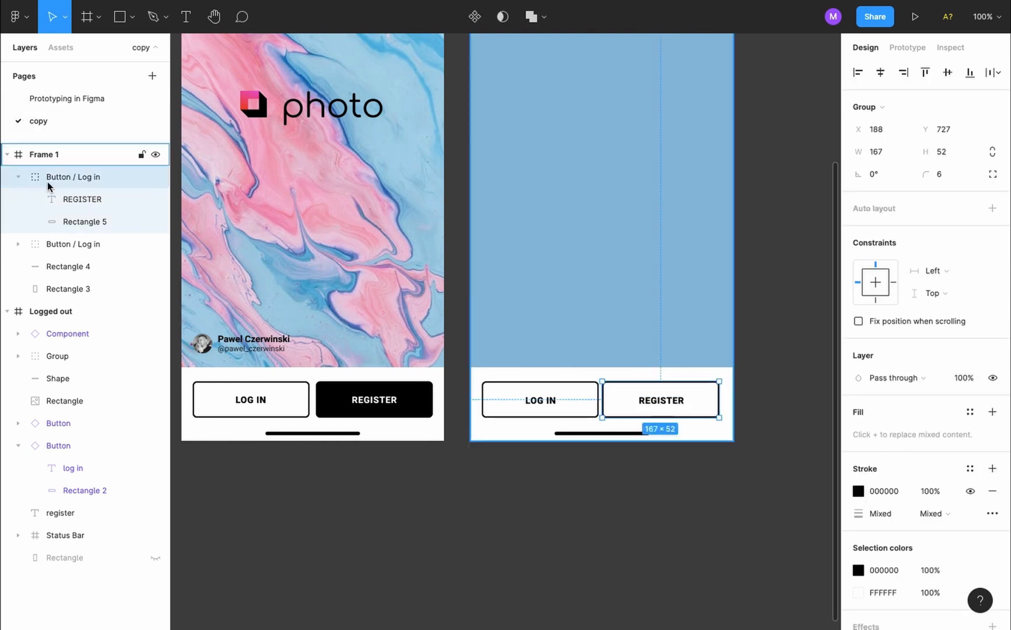
Remove the REGISTER background's stroke and fill it solid black (000000)
click(91, 223)
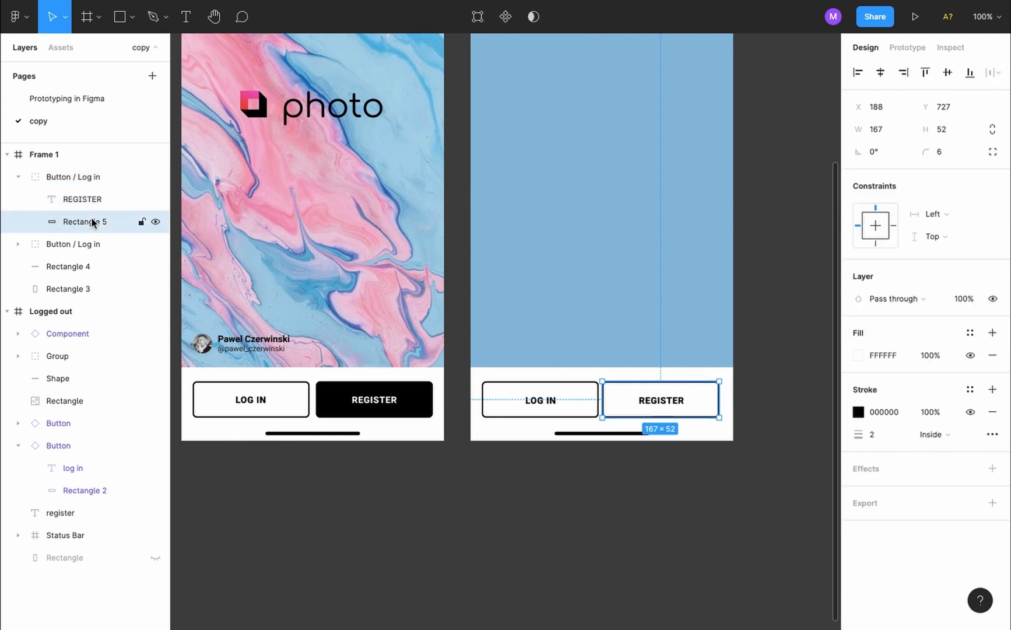
click(993, 413)
click(859, 355)
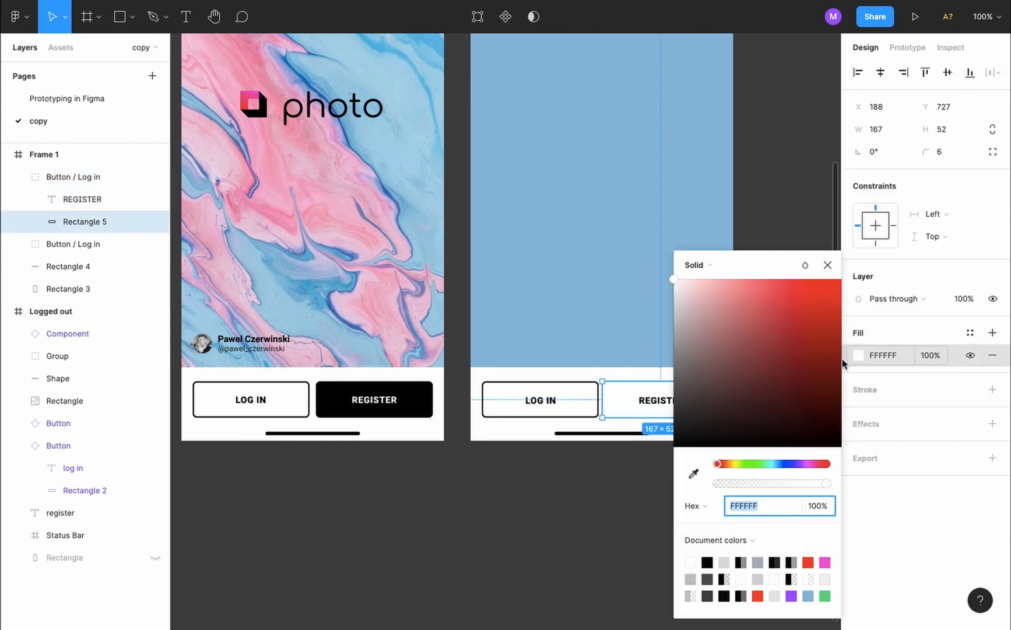
drag(686, 367, 673, 474)
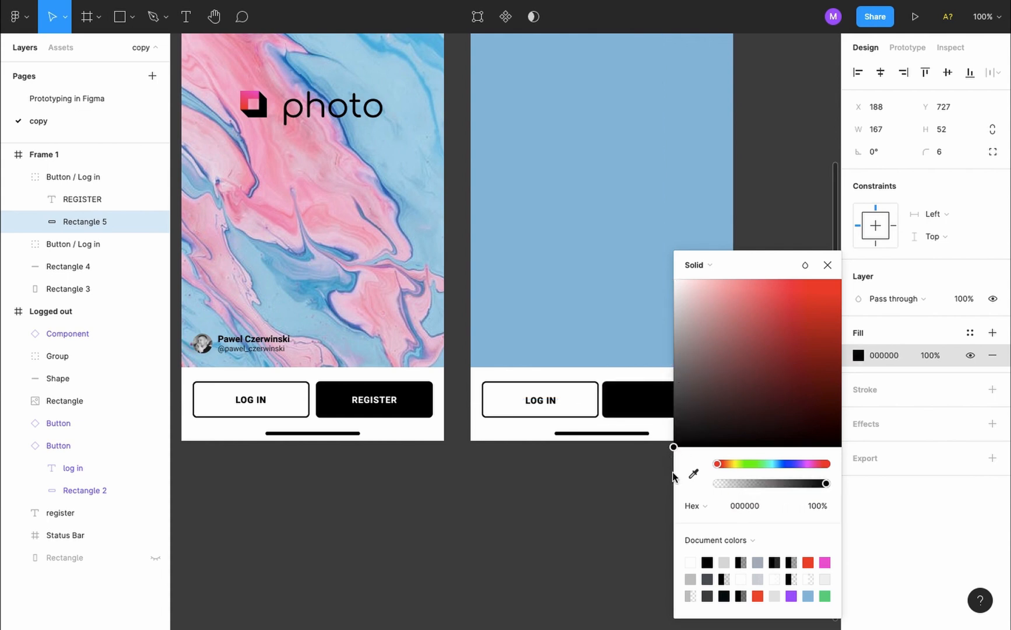
Turn the REGISTER label white (FFFEFE), then measure the original LOG IN–REGISTER gap
click(100, 205)
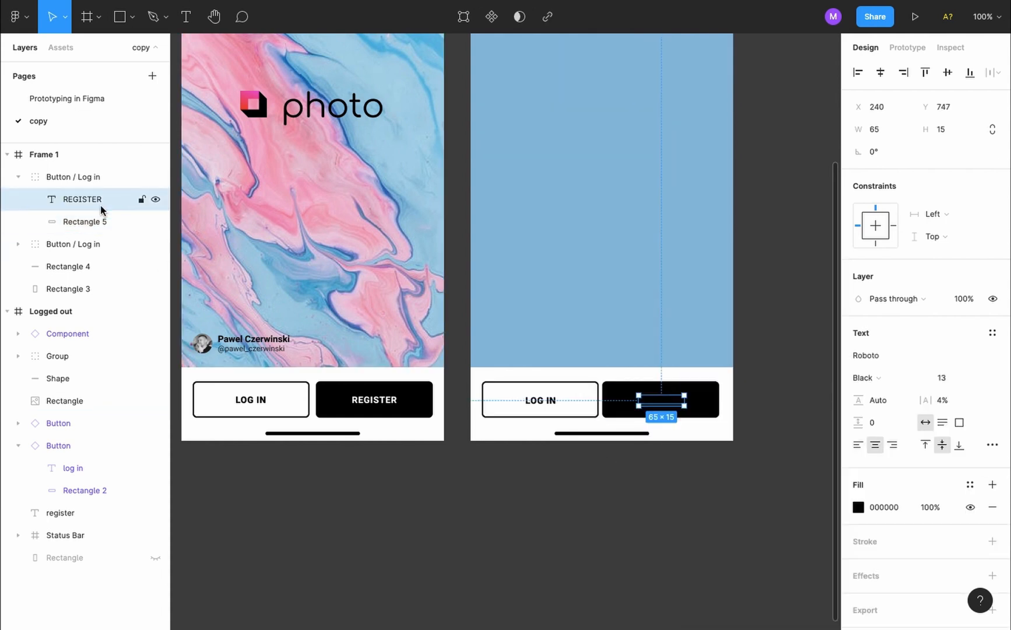
click(858, 507)
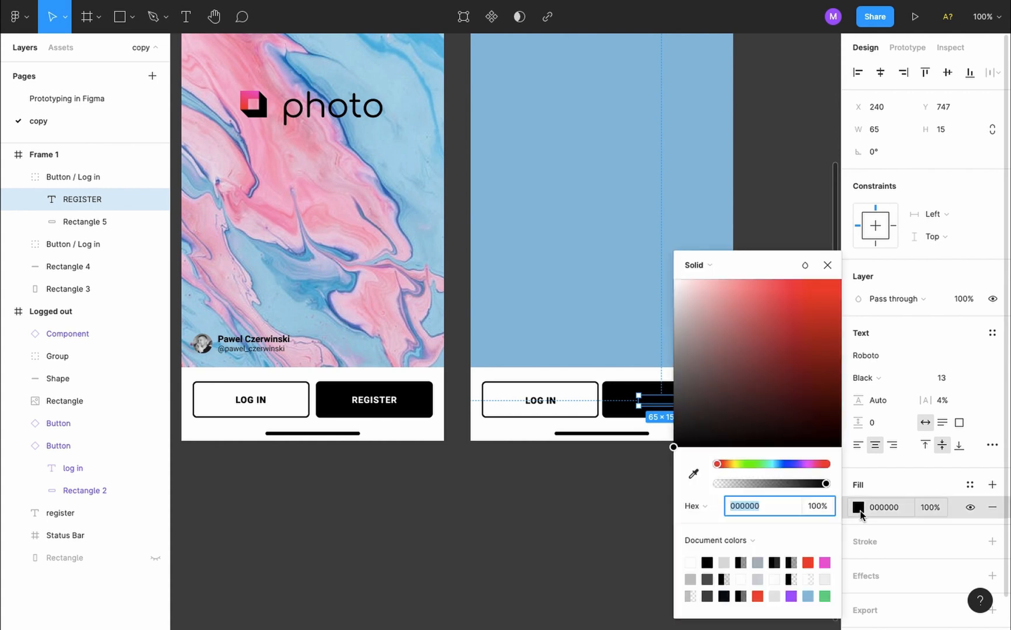
drag(703, 389, 674, 272)
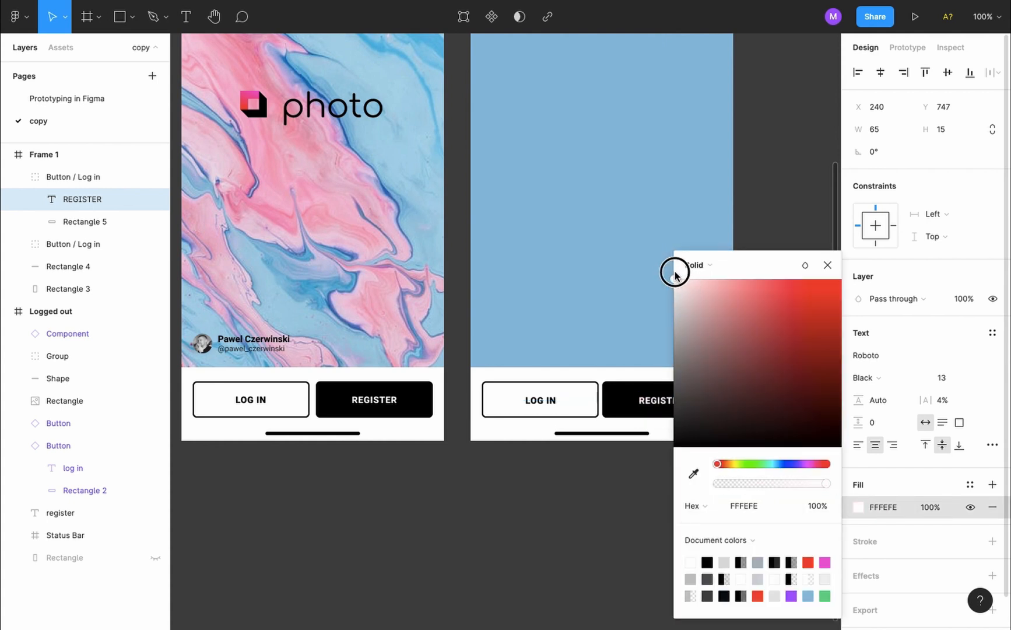
click(583, 497)
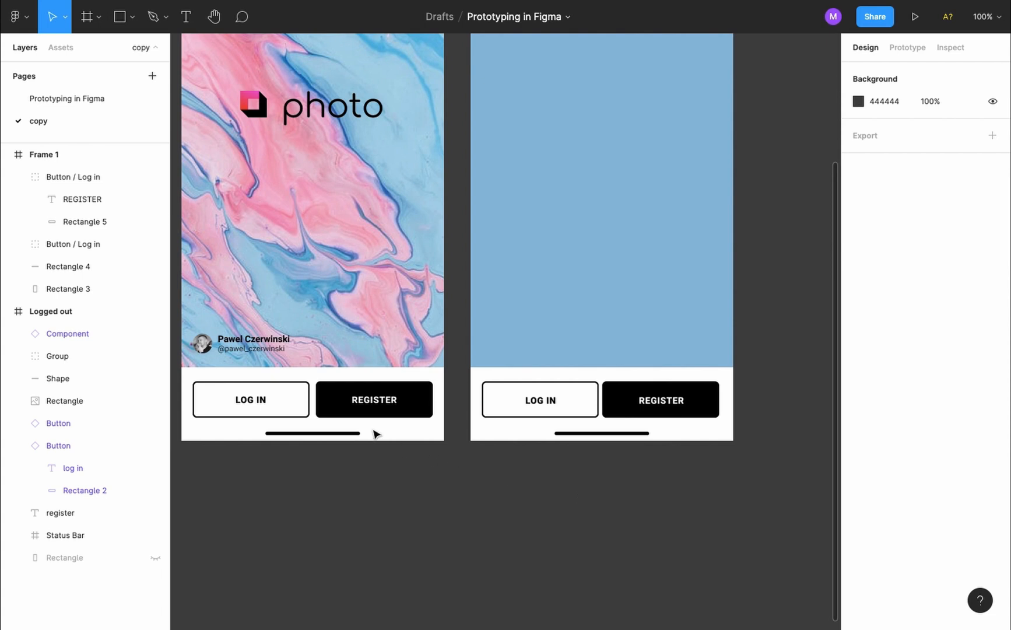
click(326, 405)
key(alt)
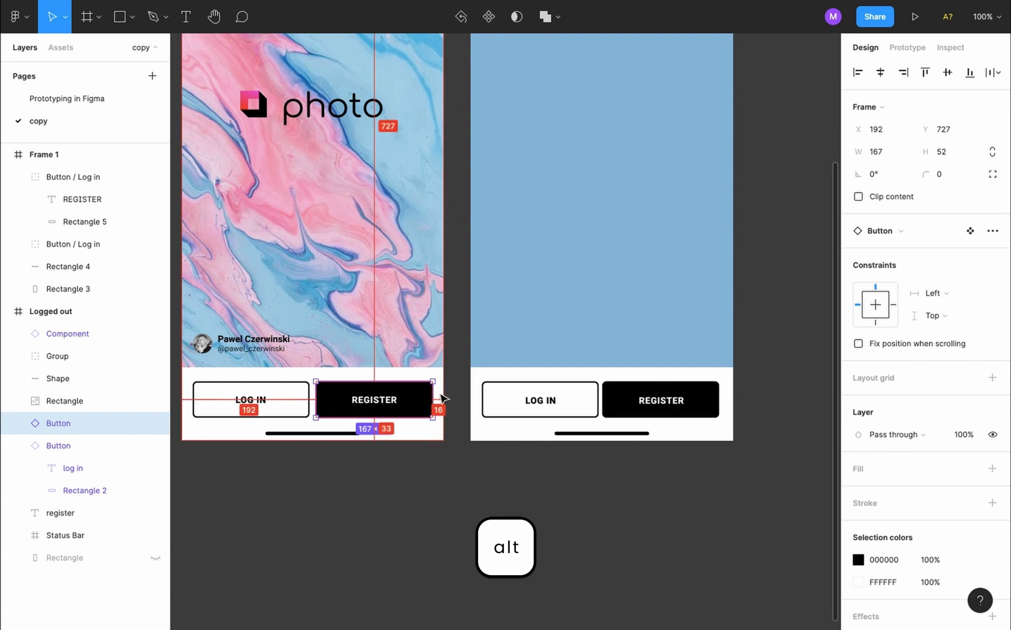
Nudge the new REGISTER button 4 px right to X 192, Y 727
alt+click(609, 401)
key(Right)
key(Right)
key(Right)
key(Right)
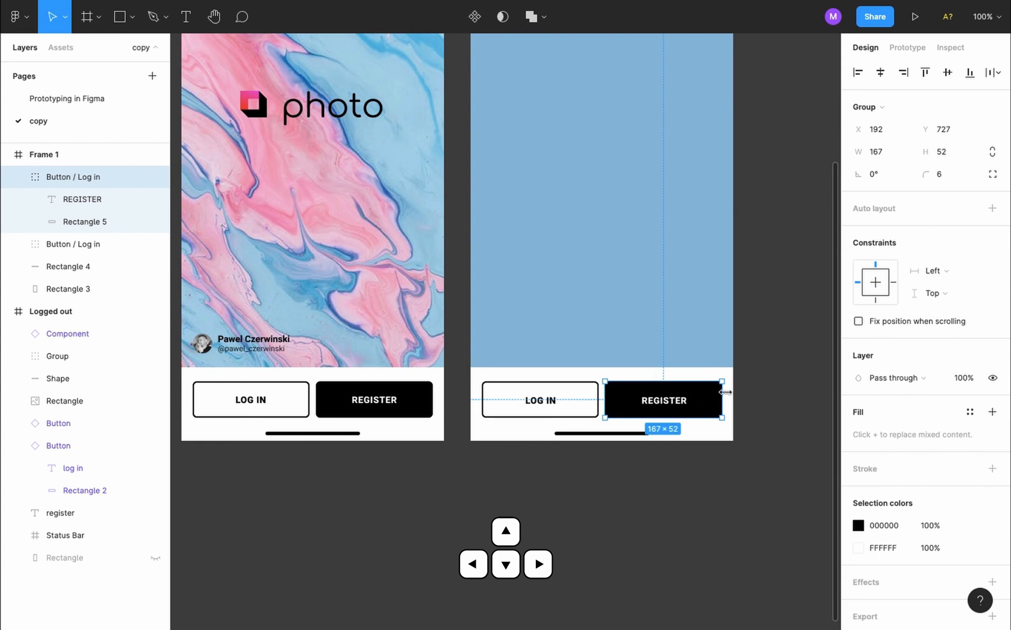
click(719, 478)
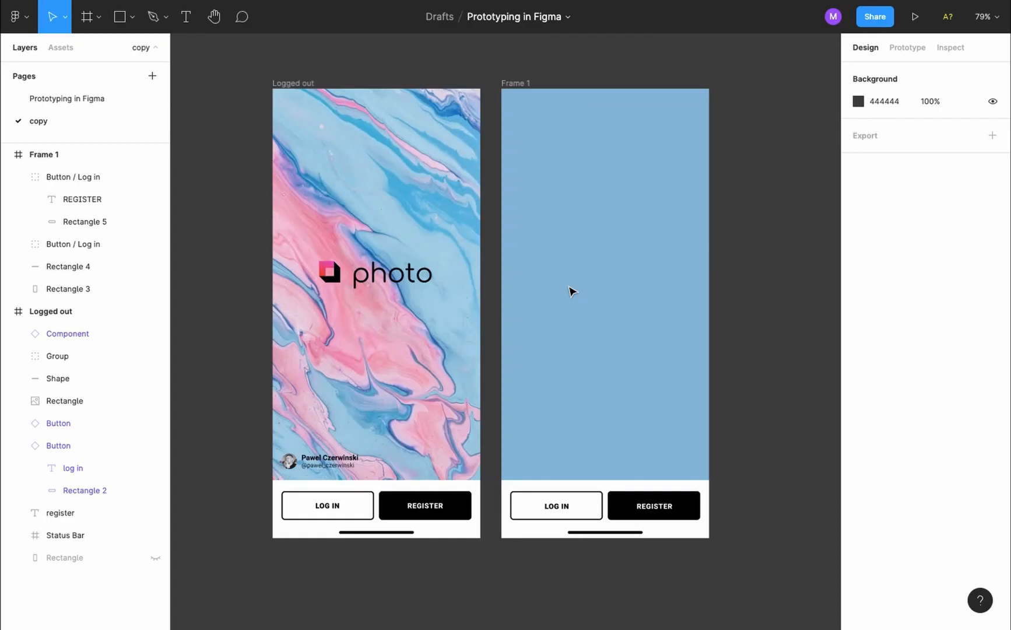
scroll(571, 291, down, 3)
scroll(302, 376, up, 2)
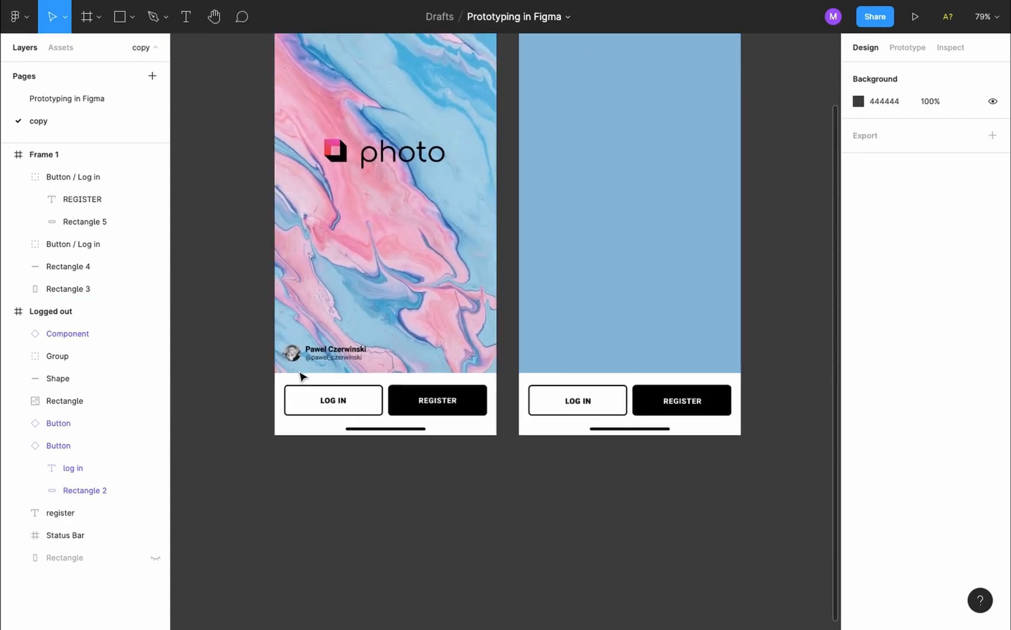
scroll(301, 377, up, 6)
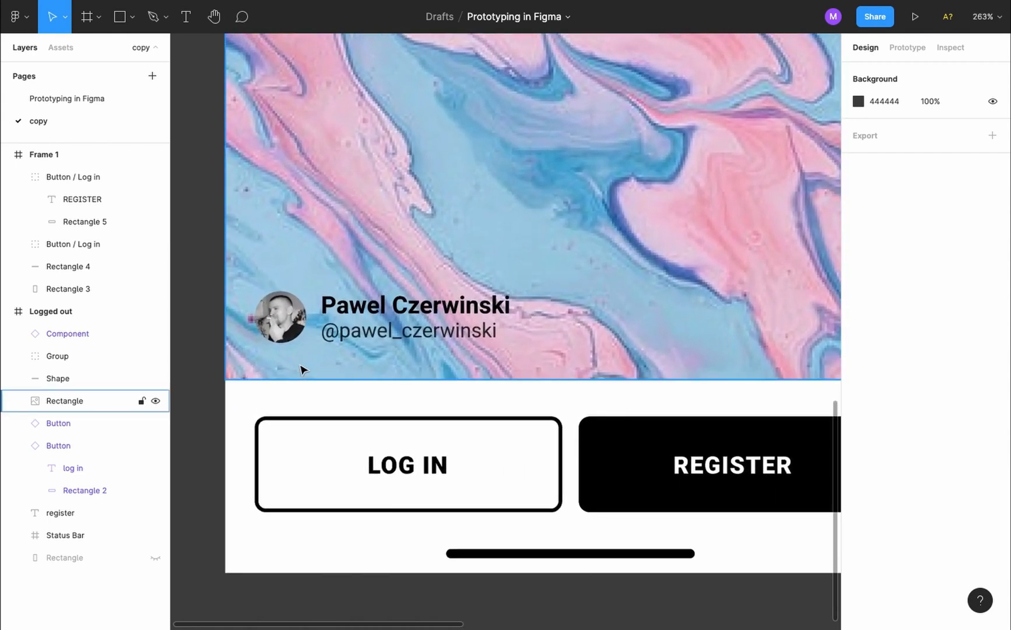
click(292, 333)
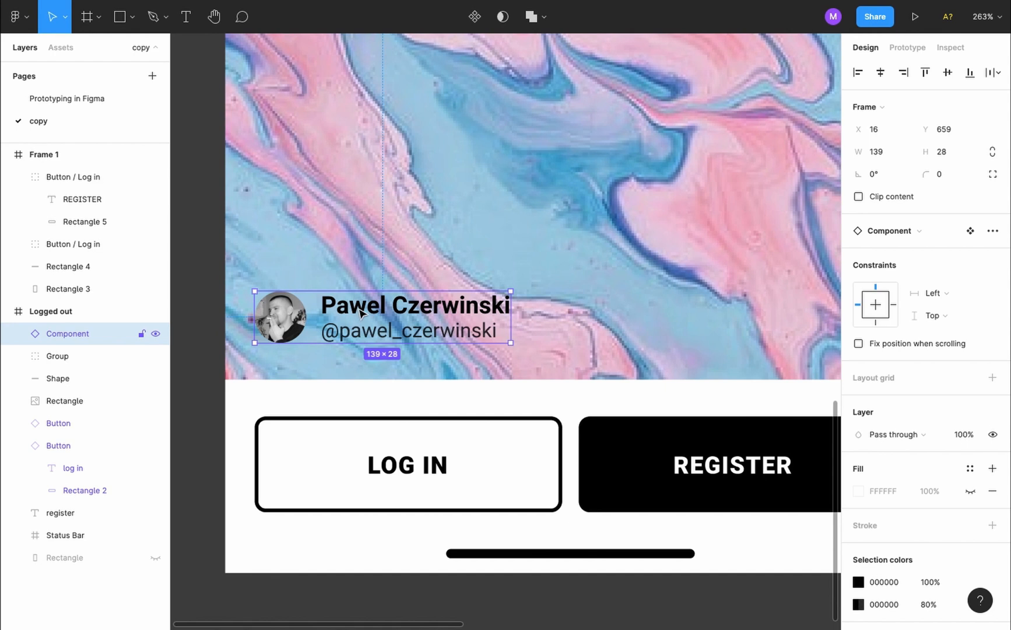
double_click(279, 319)
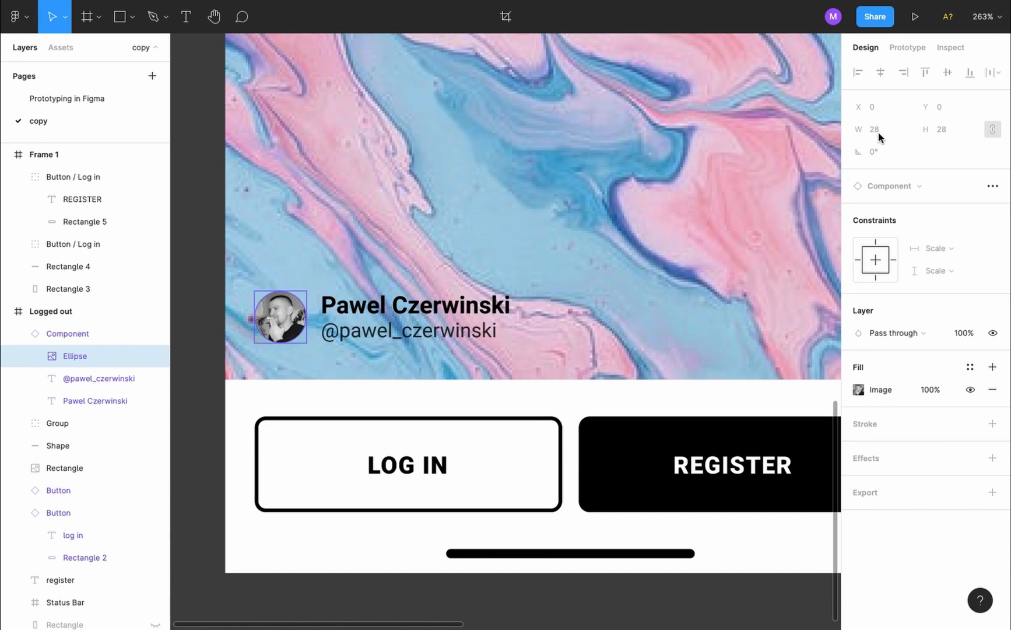
scroll(496, 348, down, 5)
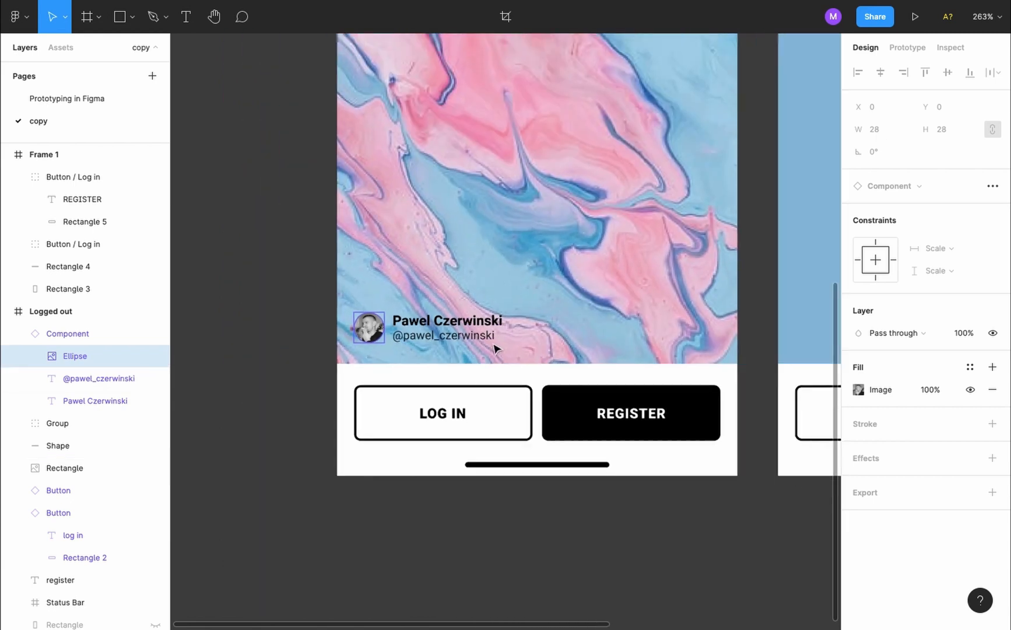
scroll(496, 348, right, 4)
click(625, 325)
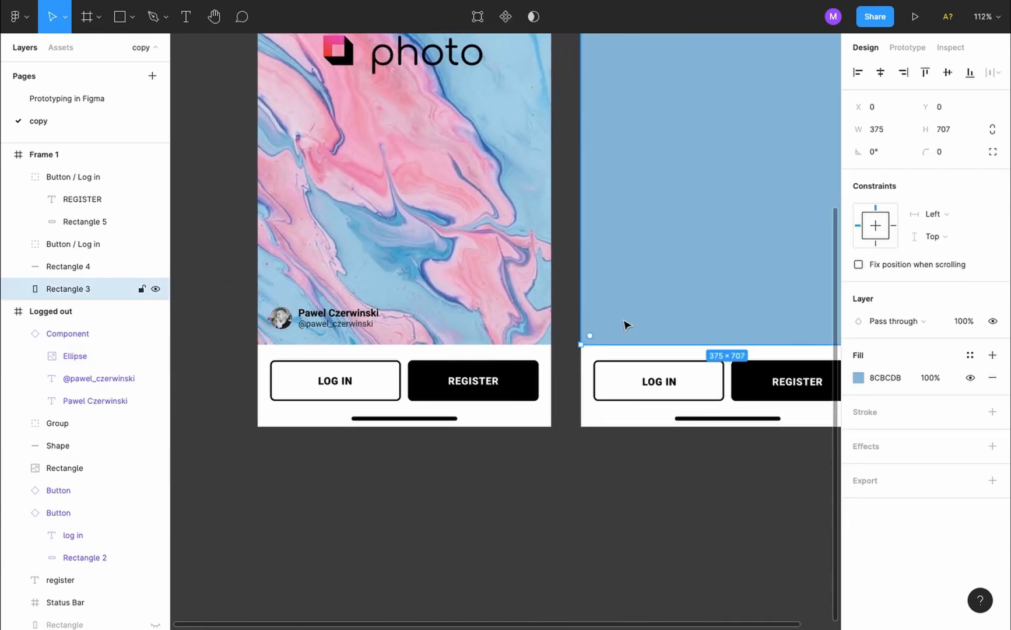
Draw a small grey 28×28 circle as the avatar placeholder
click(135, 19)
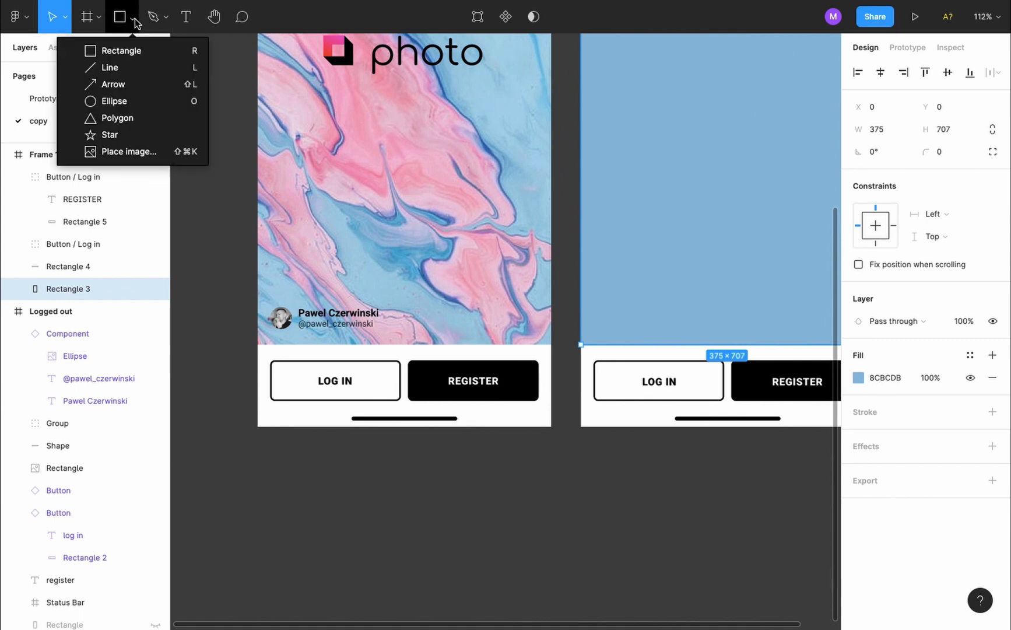
click(138, 103)
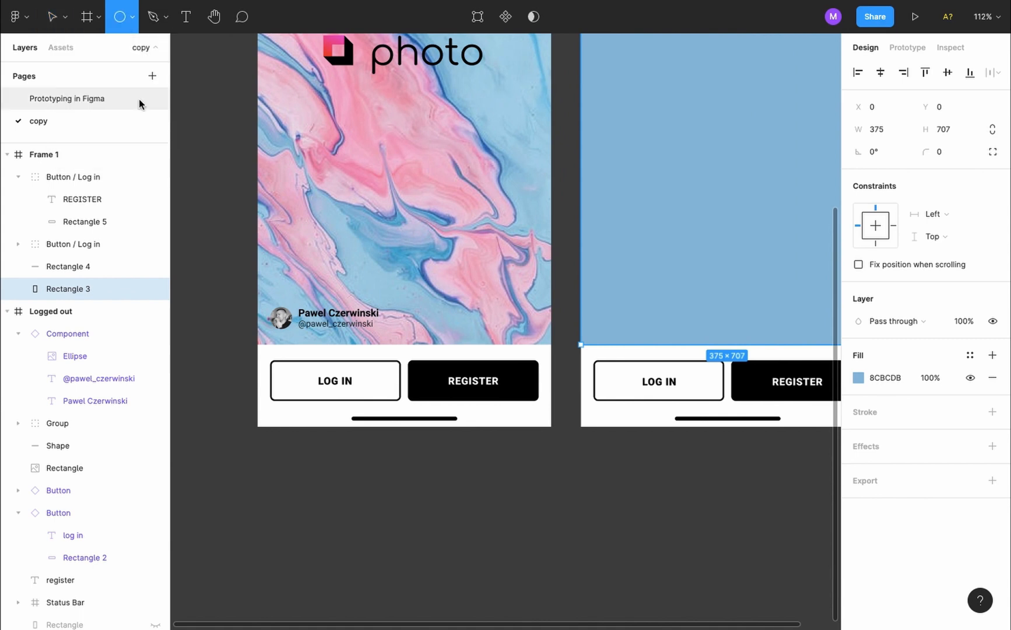
key(shift)
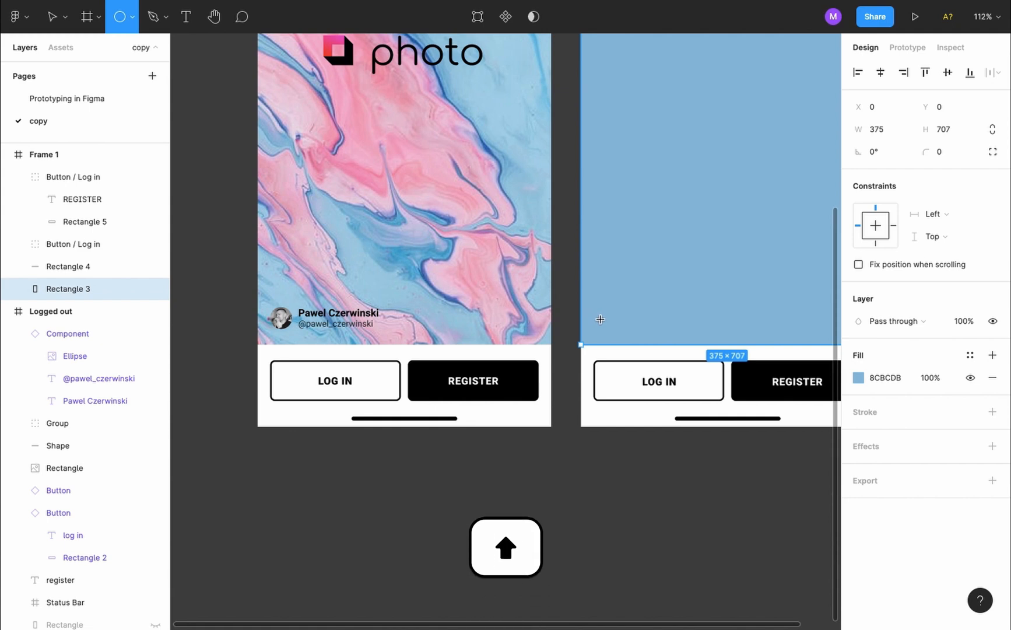
mouse_move(600, 319)
mouse_down()
mouse_move(635, 326)
mouse_move(619, 337)
mouse_move(610, 320)
mouse_up()
scroll(618, 337, up, 5)
Add the author's name text beside the circle and a duplicated handle text below it
key(t)
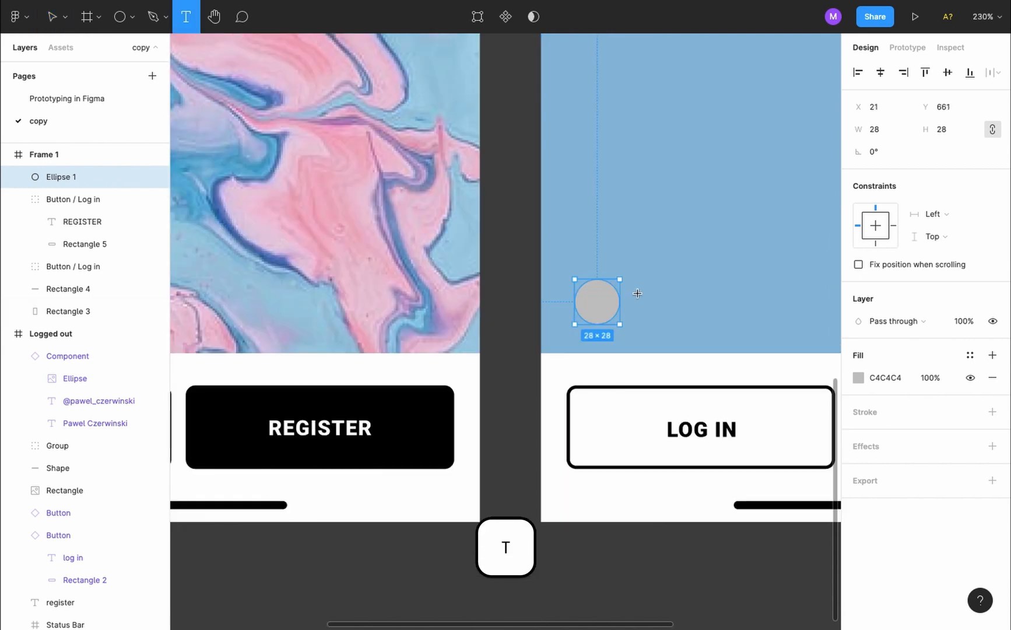
click(637, 292)
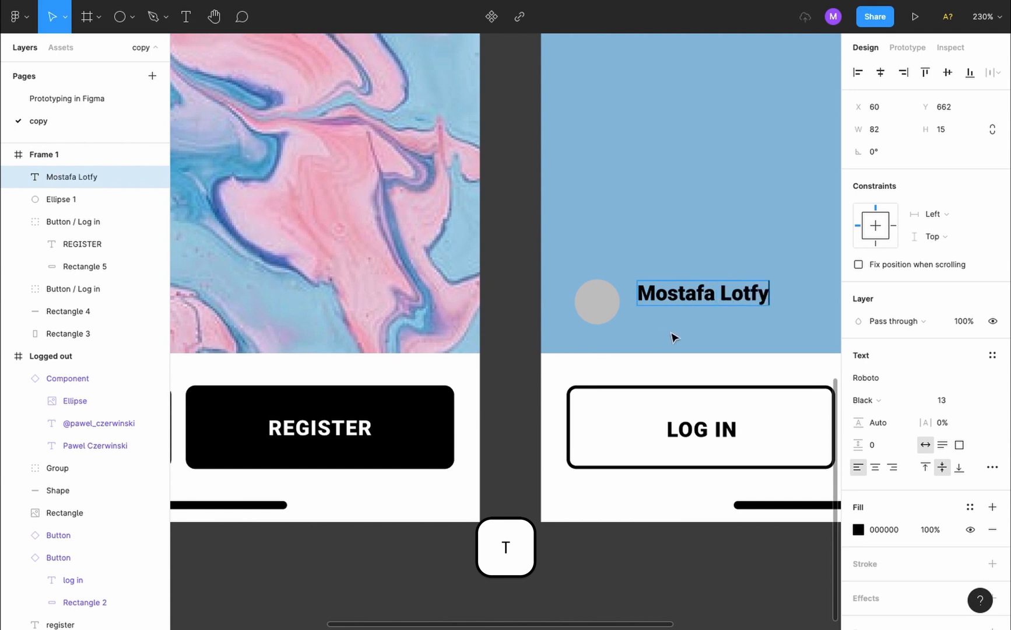
key(Escape)
drag(684, 296, 684, 325)
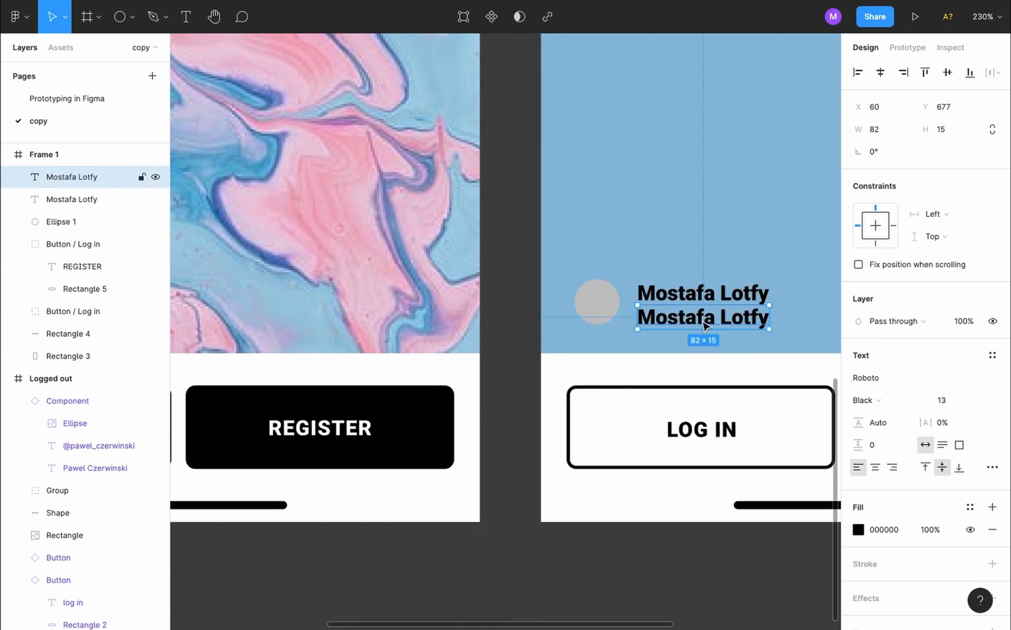
key(Return)
key(Escape)
Inspect the original caption's name and handle font settings
scroll(761, 341, left, 4)
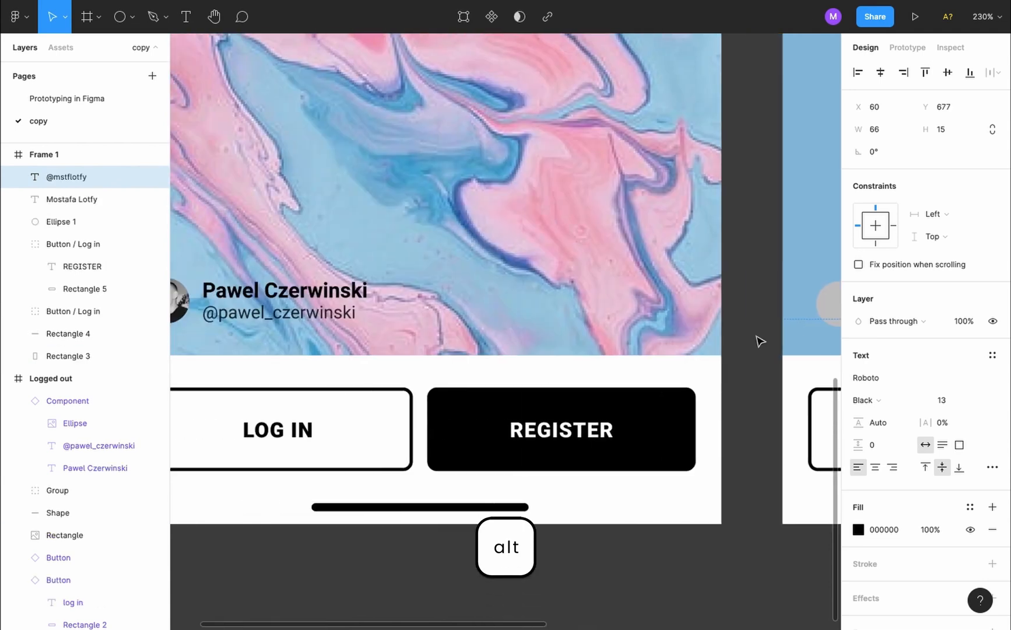
double_click(337, 294)
click(322, 315)
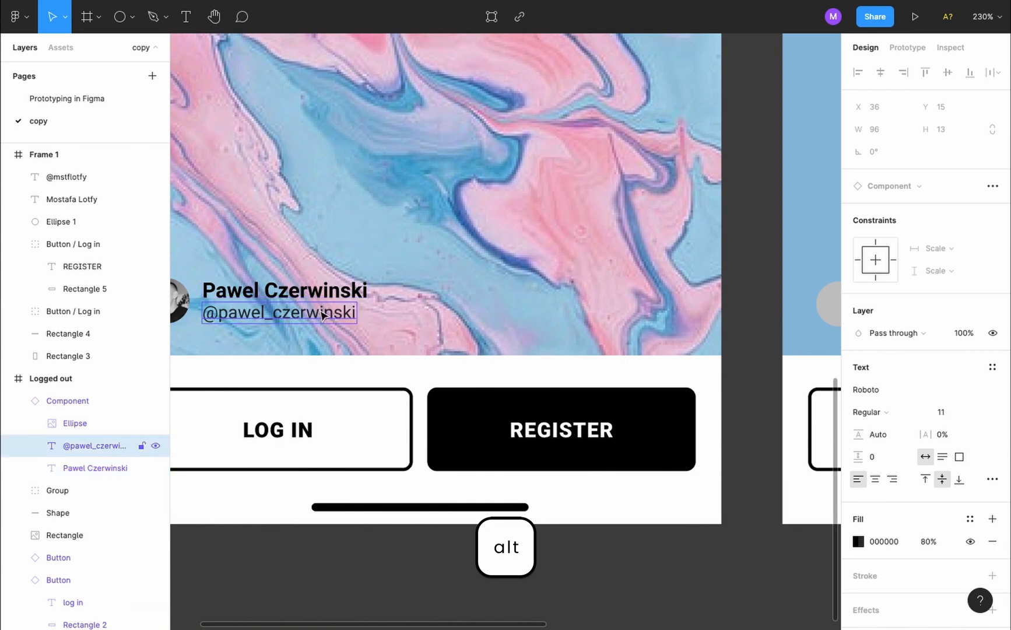
scroll(322, 313, right, 8)
Set the handle text to Regular weight at size 11
double_click(446, 301)
triple_click(446, 325)
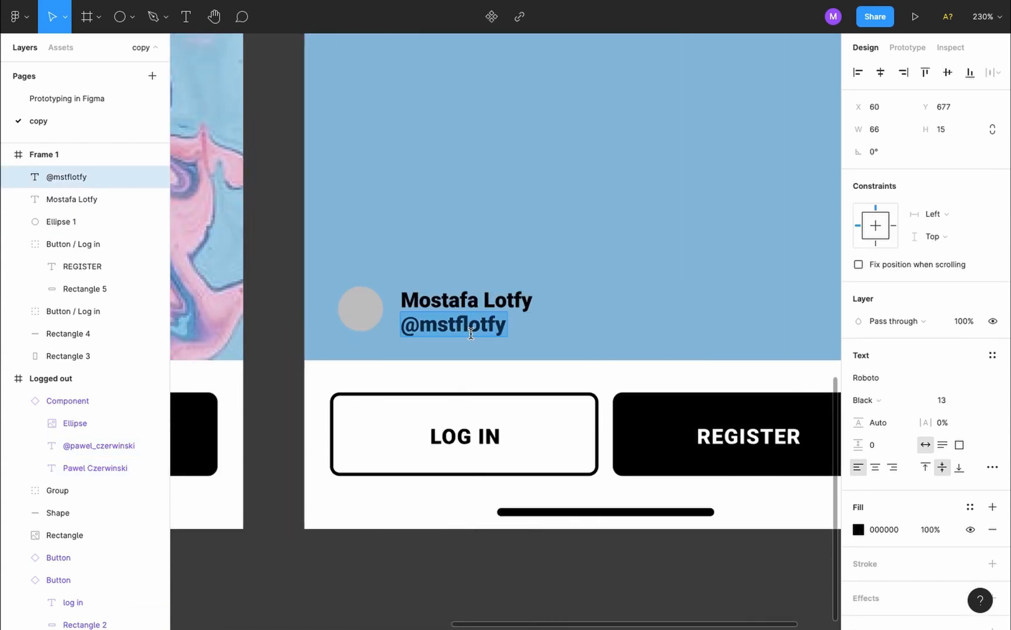
click(893, 406)
click(909, 350)
click(956, 401)
click(959, 366)
key(Escape)
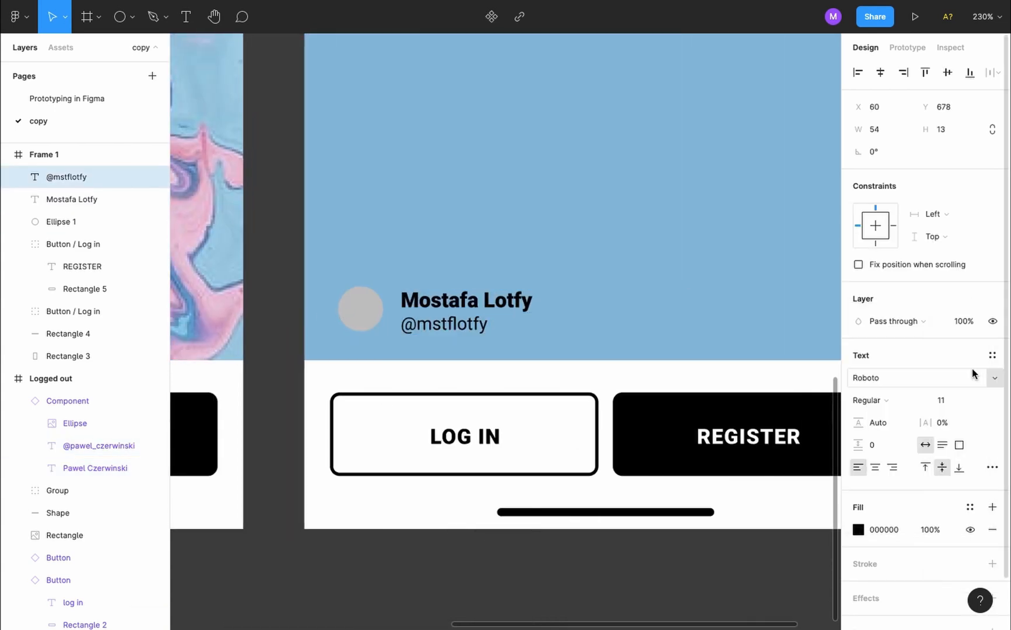
click(574, 263)
scroll(574, 266, left, 4)
click(562, 298)
click(481, 270)
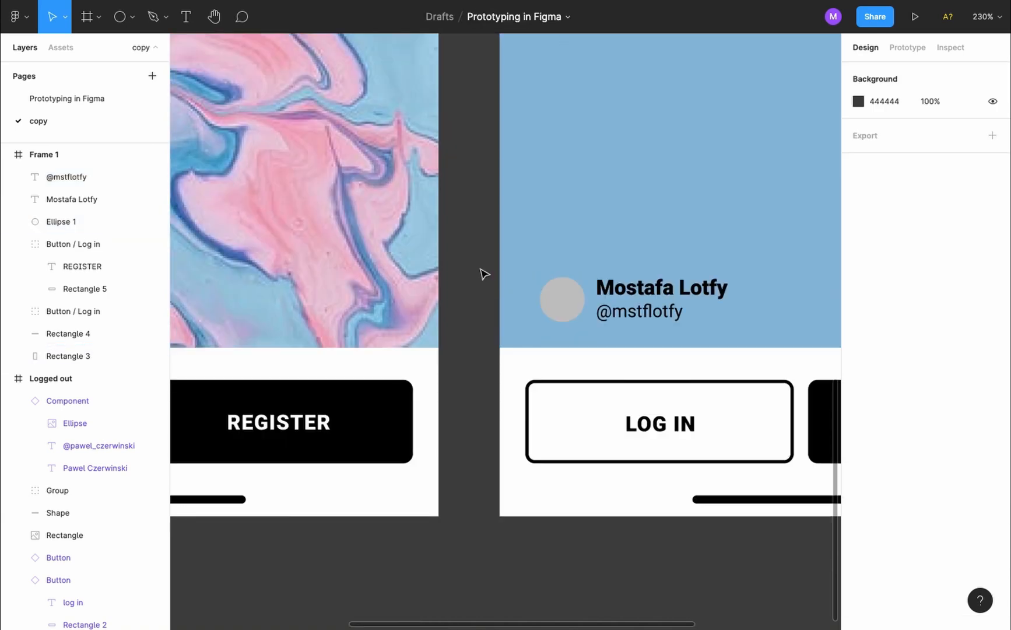
Place tempAvatar.jpg as a 38×31 photo layer over the grey avatar circle
click(132, 17)
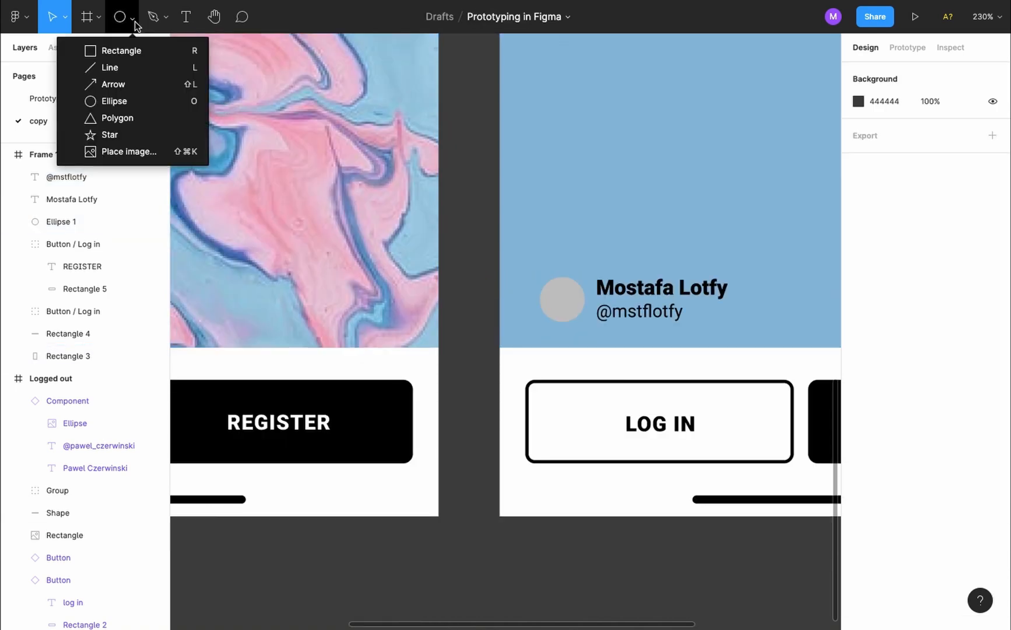
click(165, 152)
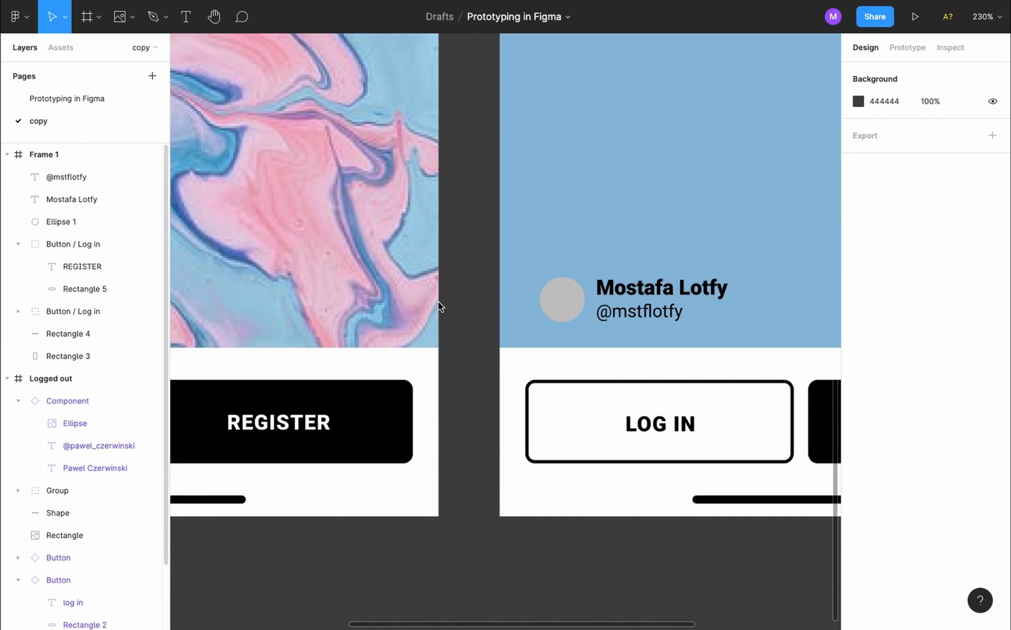
scroll(504, 205, down, 1)
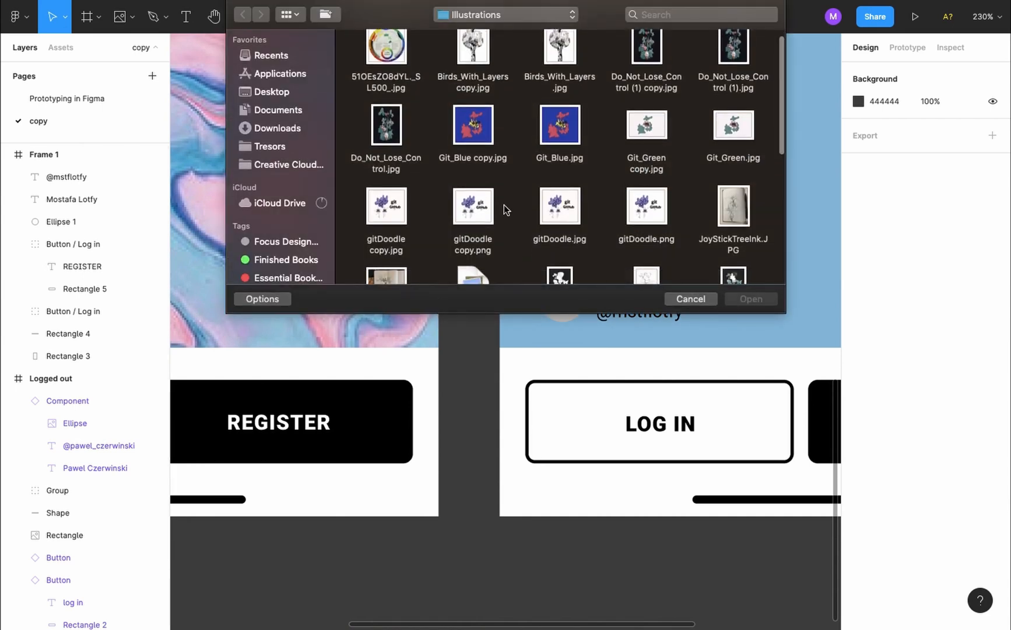
scroll(504, 205, down, 10)
double_click(560, 147)
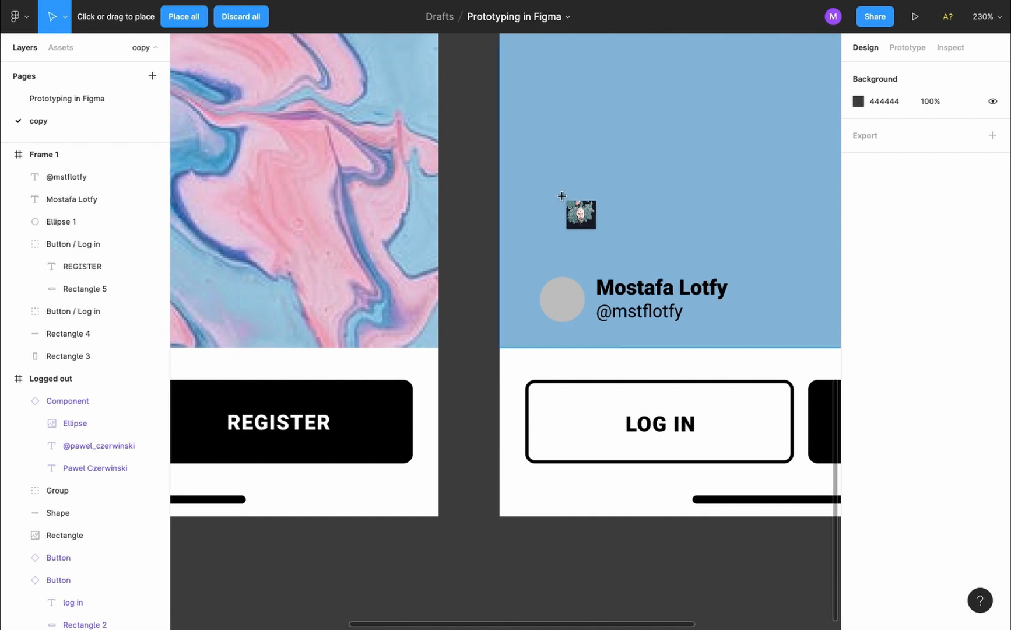
click(523, 268)
drag(523, 269, 573, 328)
key(shift)
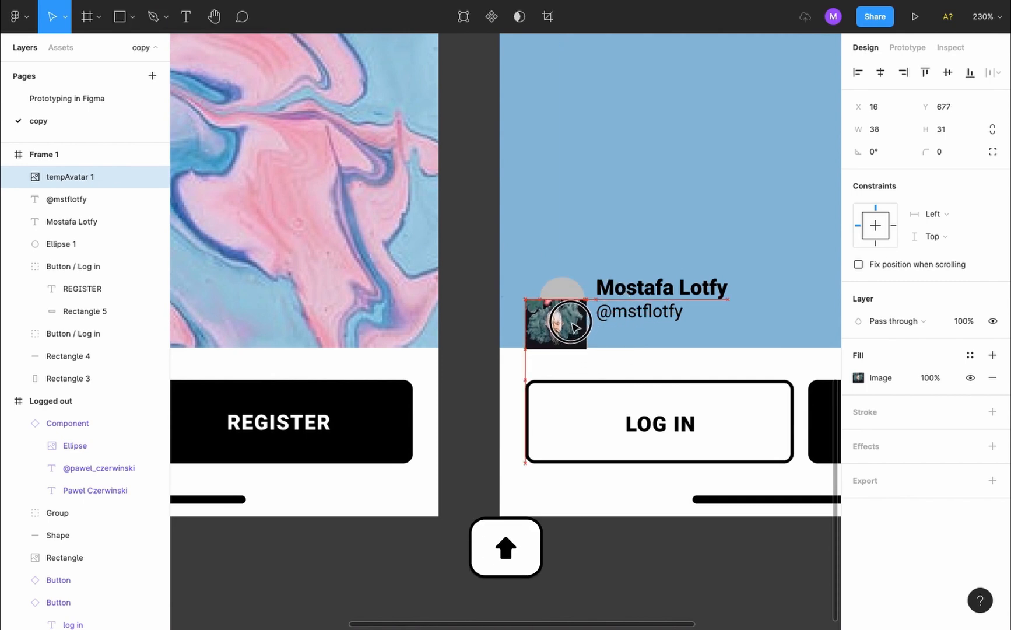
Mask the tempAvatar photo with Ellipse 1 and drag it so the face centres in the circle
shift+click(572, 284)
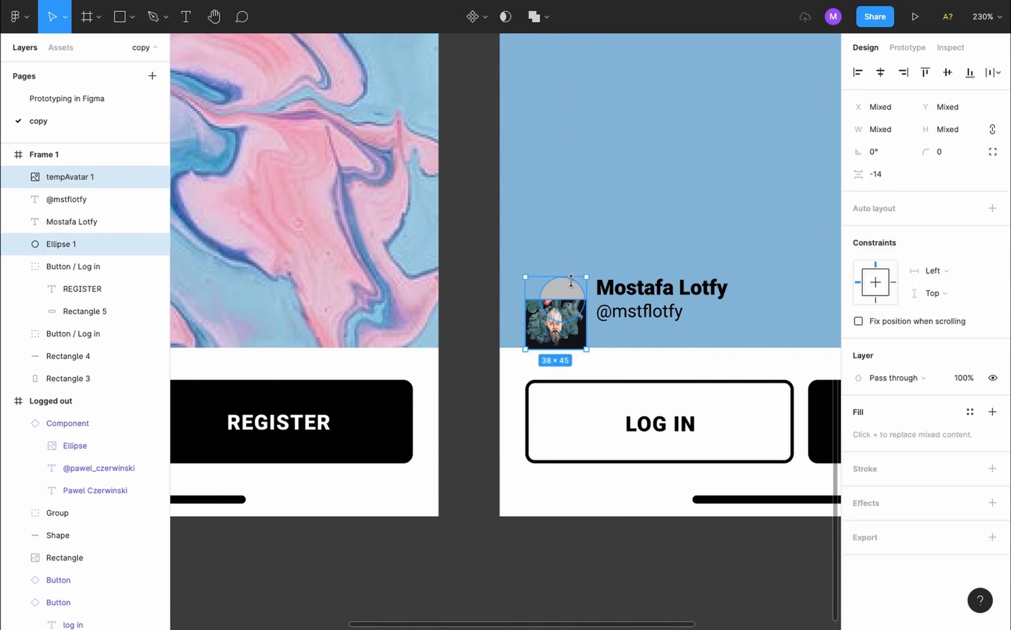
right_click(570, 296)
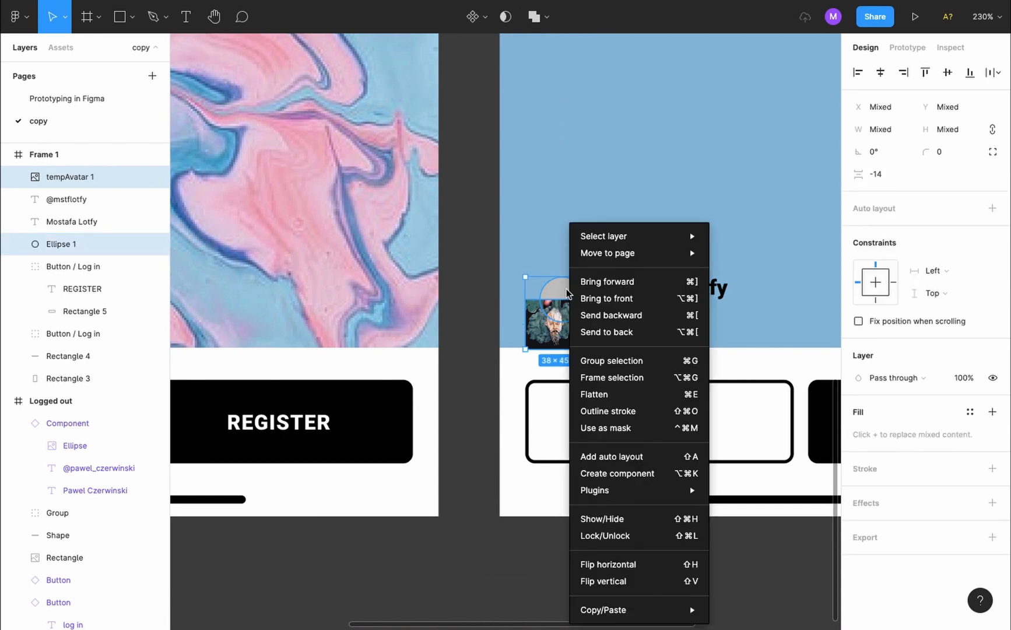
click(656, 427)
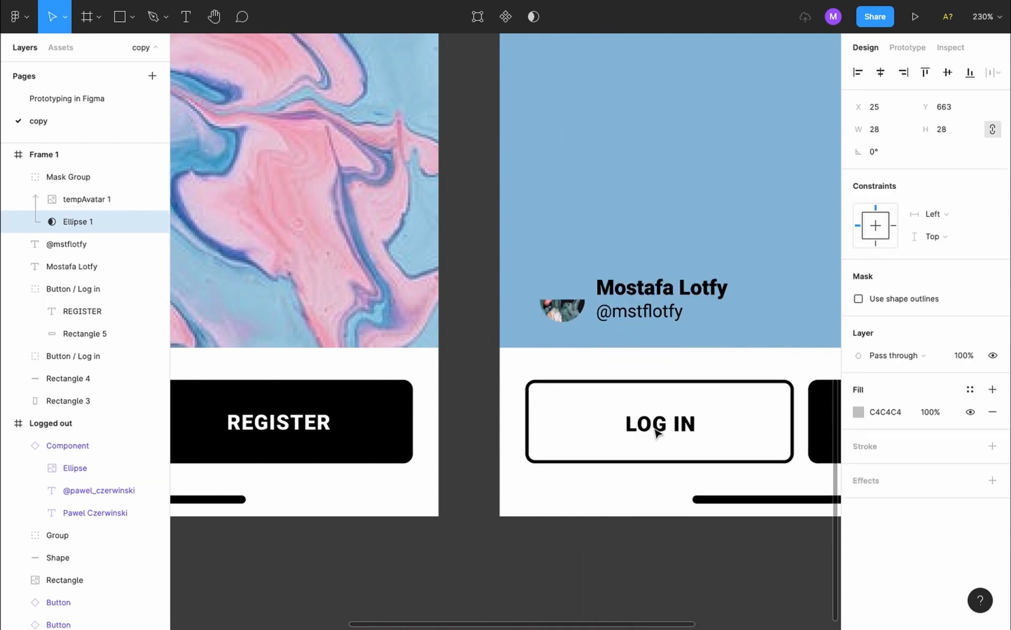
click(567, 317)
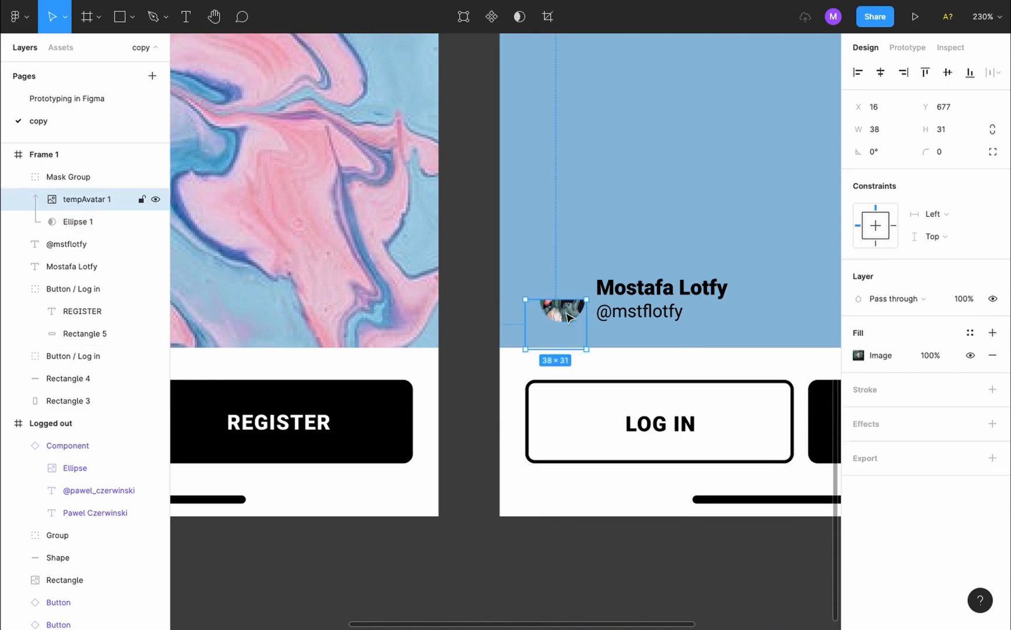
drag(567, 317, 574, 294)
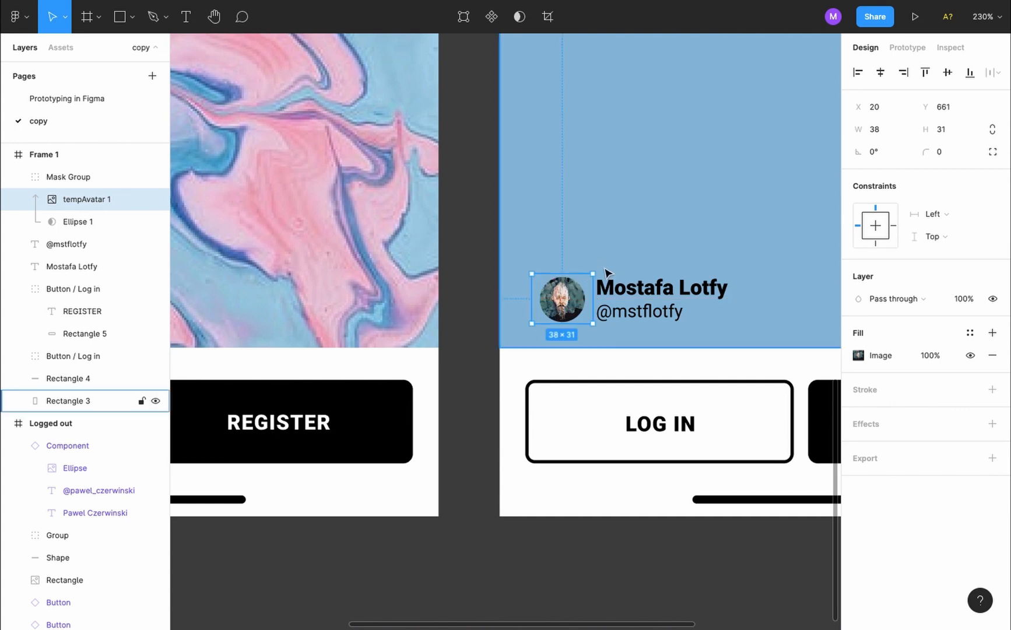
click(639, 228)
scroll(641, 228, left, 1)
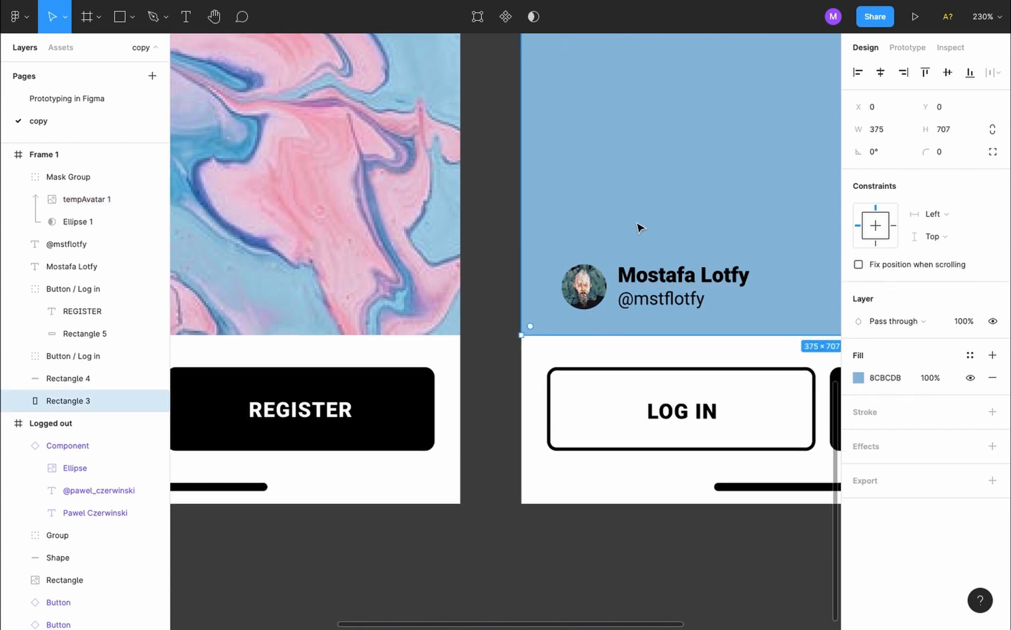
Measure the original avatar's spacing, then nudge the new round avatar 1 px left to X 24
scroll(641, 231, down, 3)
scroll(641, 231, left, 3)
scroll(640, 231, left, 2)
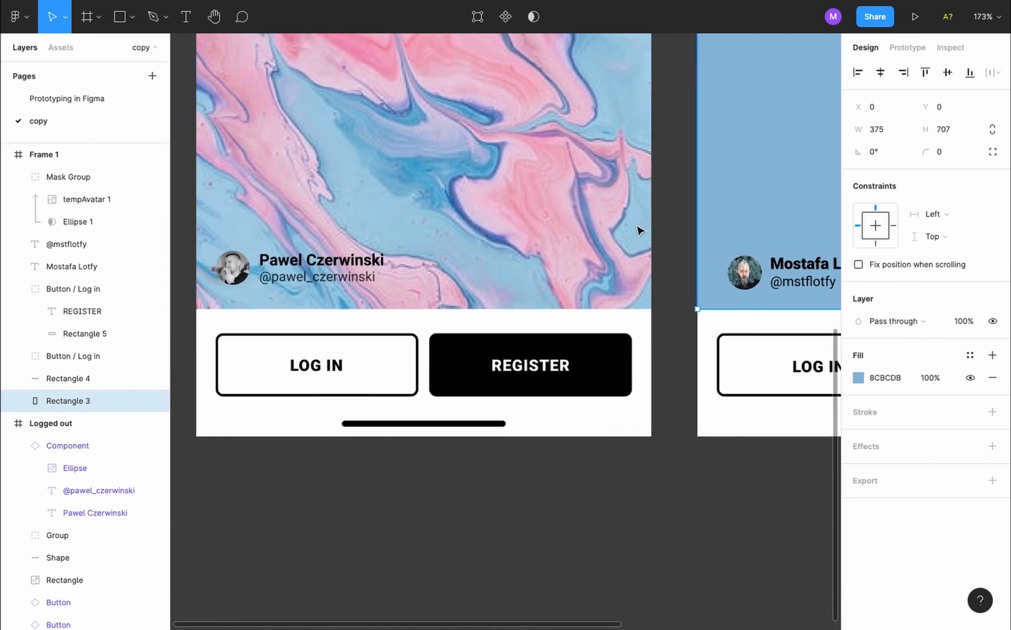
key(alt)
click(229, 279)
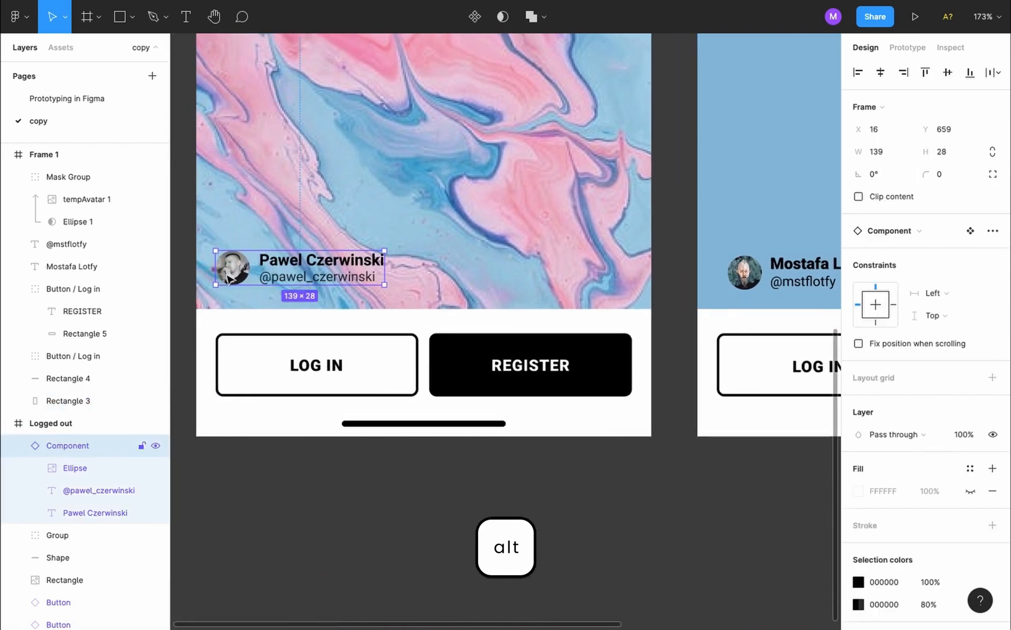
click(229, 279)
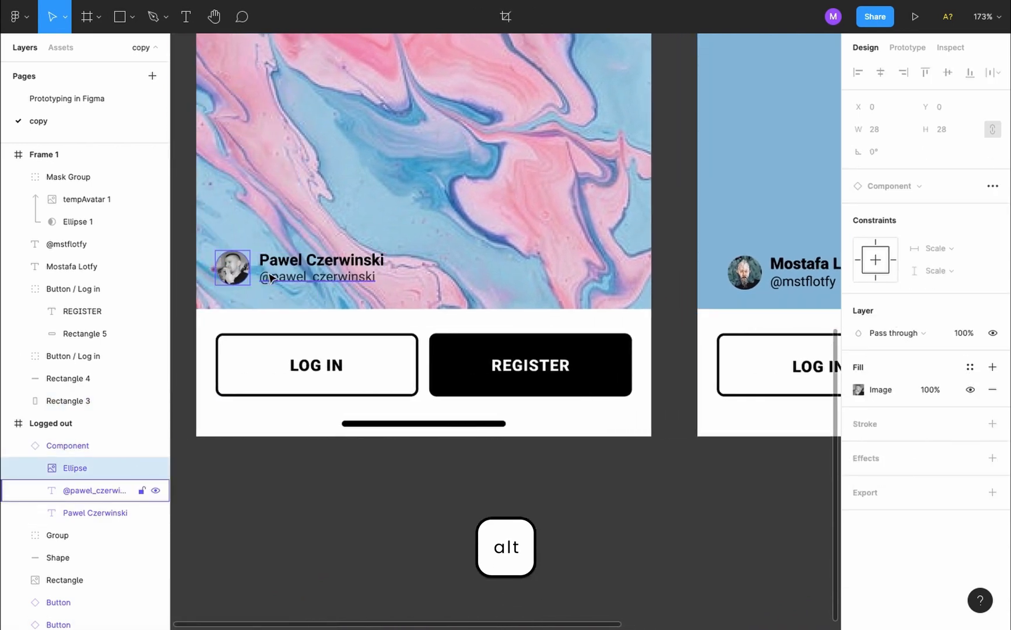
scroll(738, 292, right, 1)
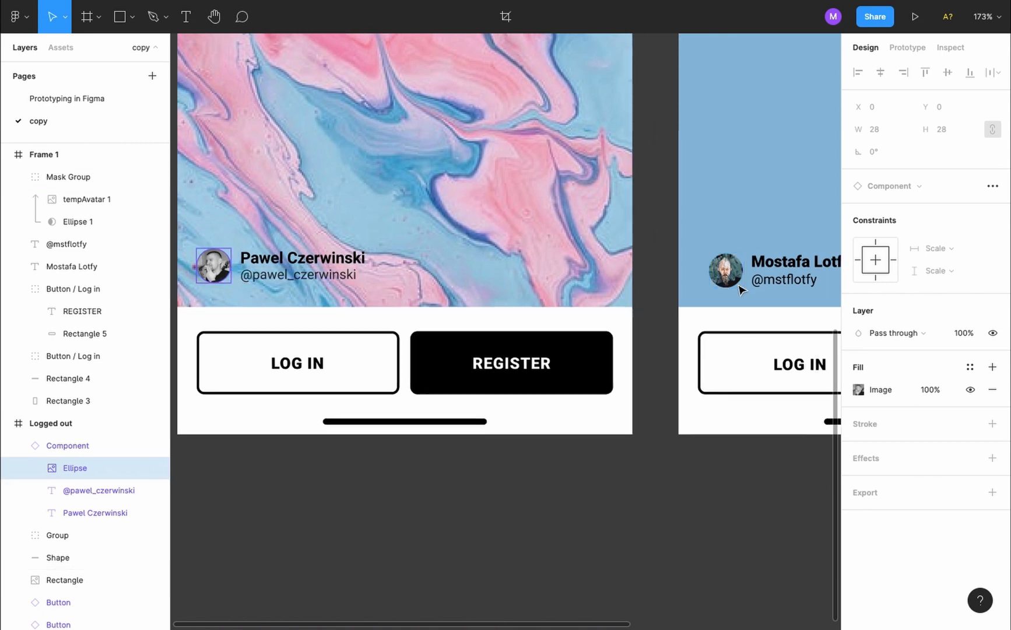
scroll(741, 290, right, 4)
click(632, 262)
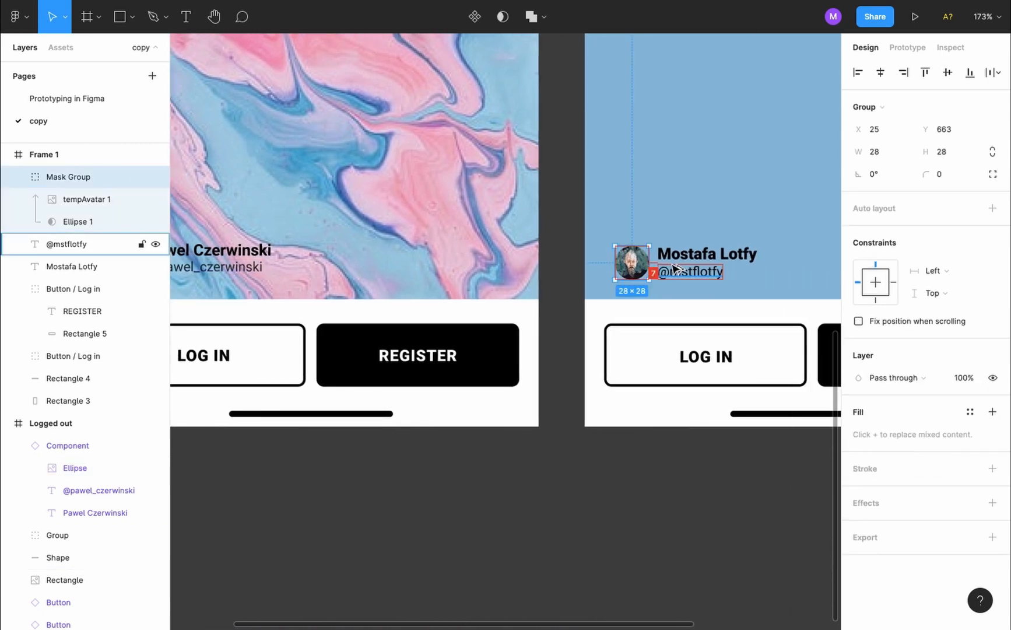
key(Left)
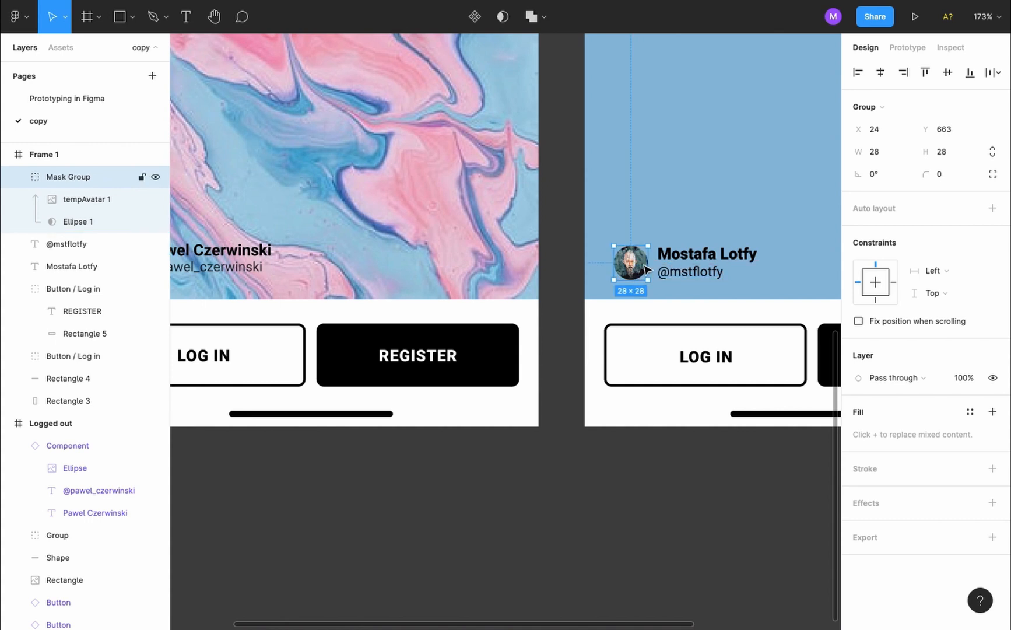
Group the masked photo with the name and handle text layers, naming the group Avatar
shift+click(702, 254)
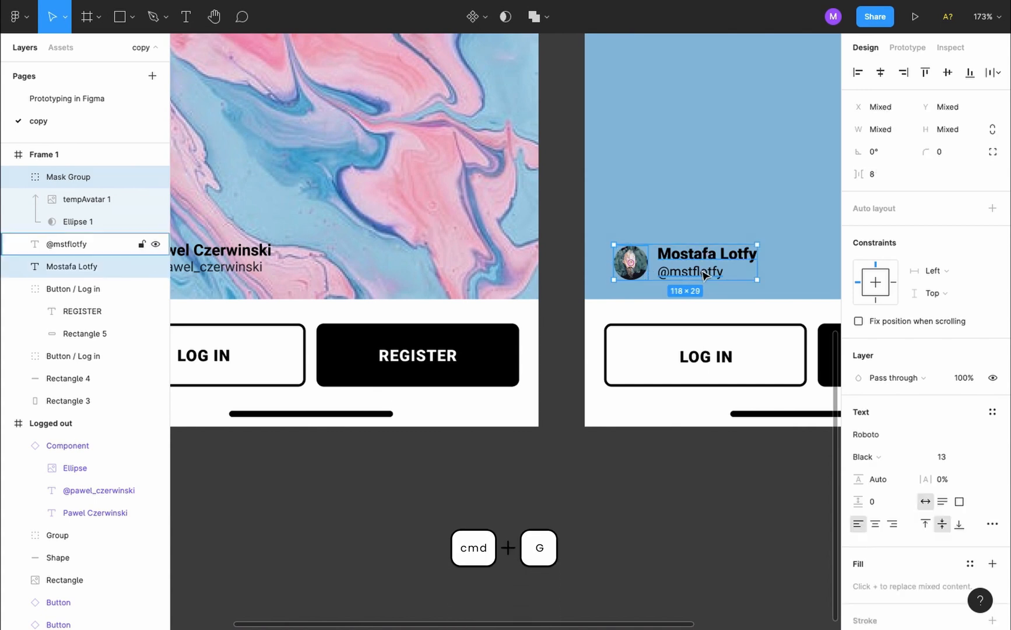
shift+click(704, 274)
key(super+g)
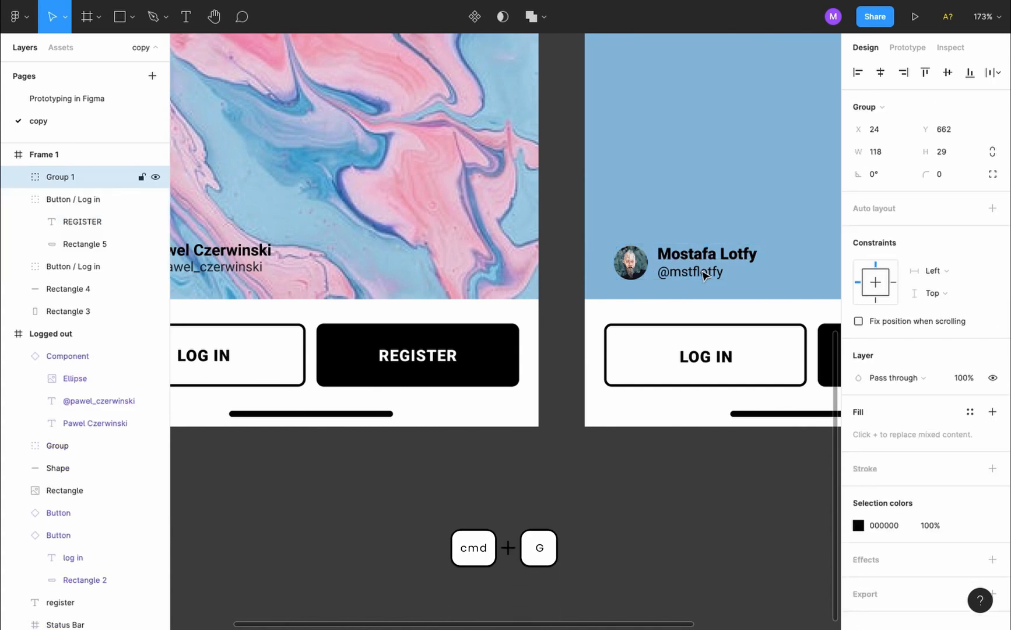
double_click(71, 177)
text(A)
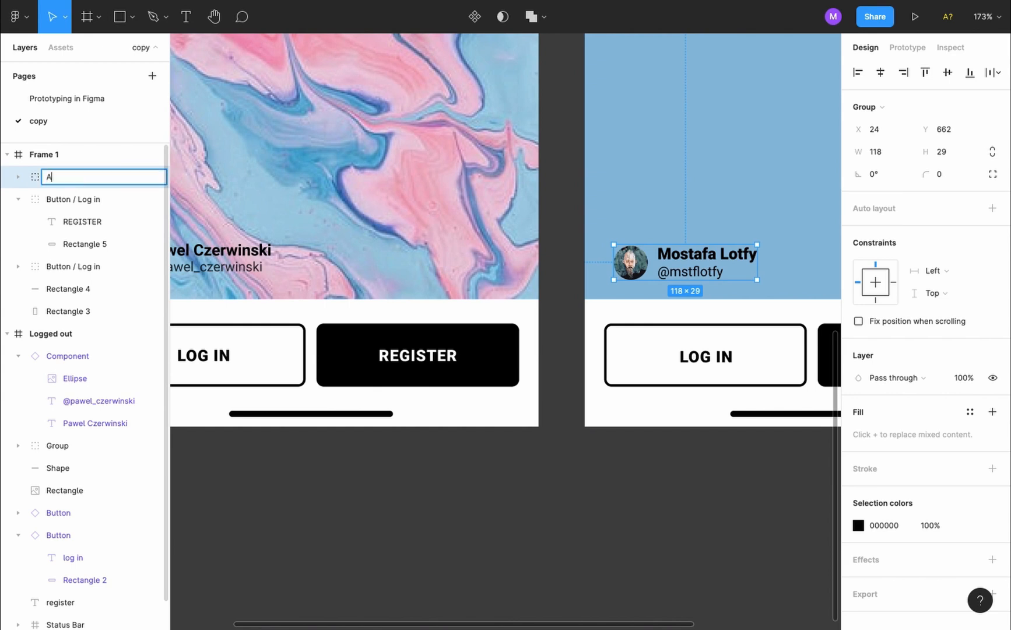
text(vatar)
key(Return)
Rename the masked photo layer inside Avatar to Icon and clear the selection
click(18, 177)
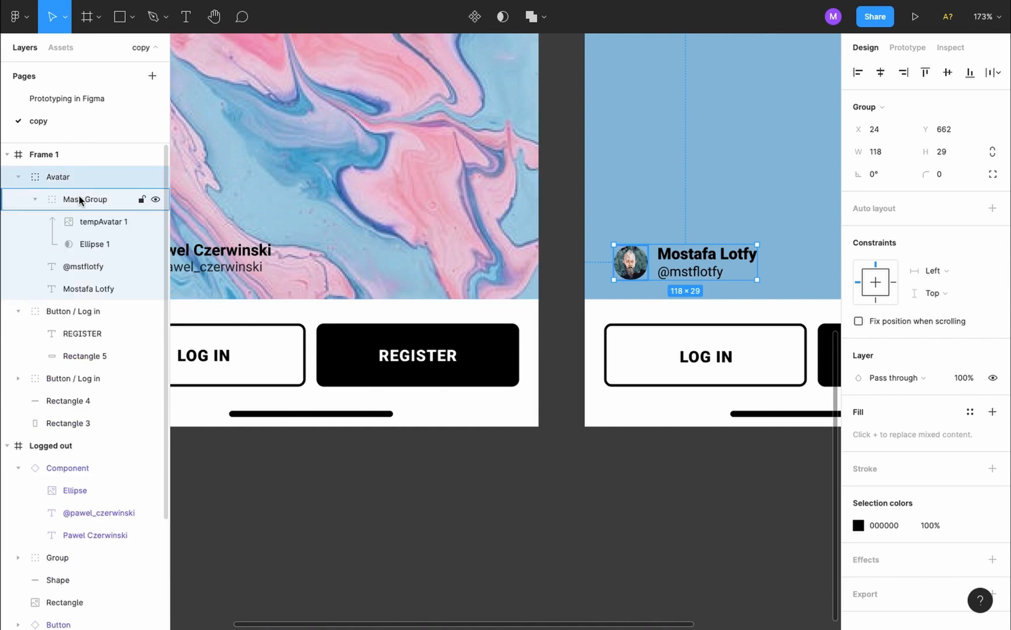
double_click(97, 199)
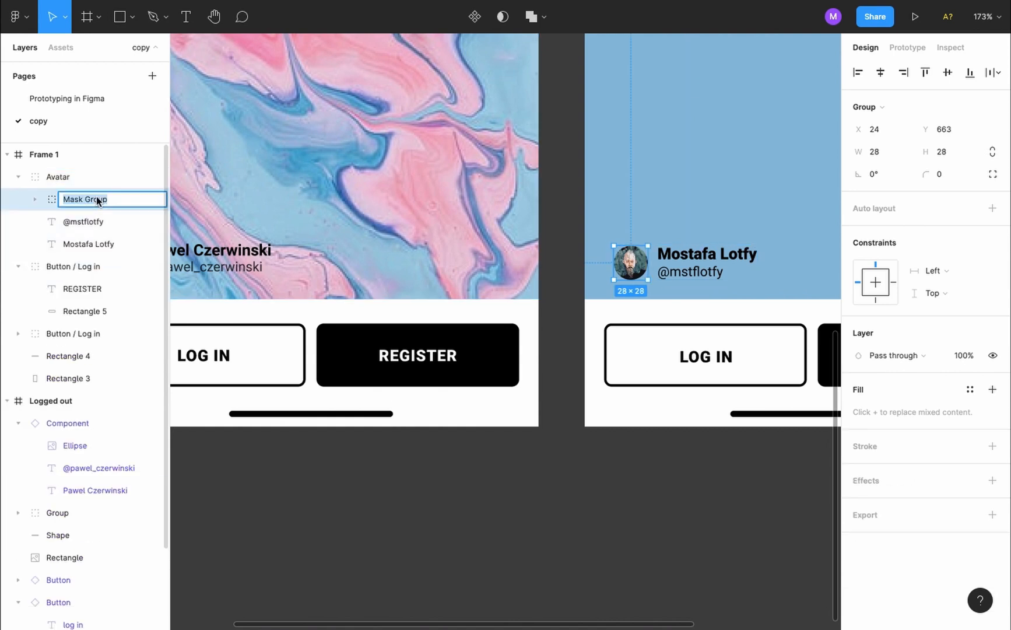
text(Icon)
key(Return)
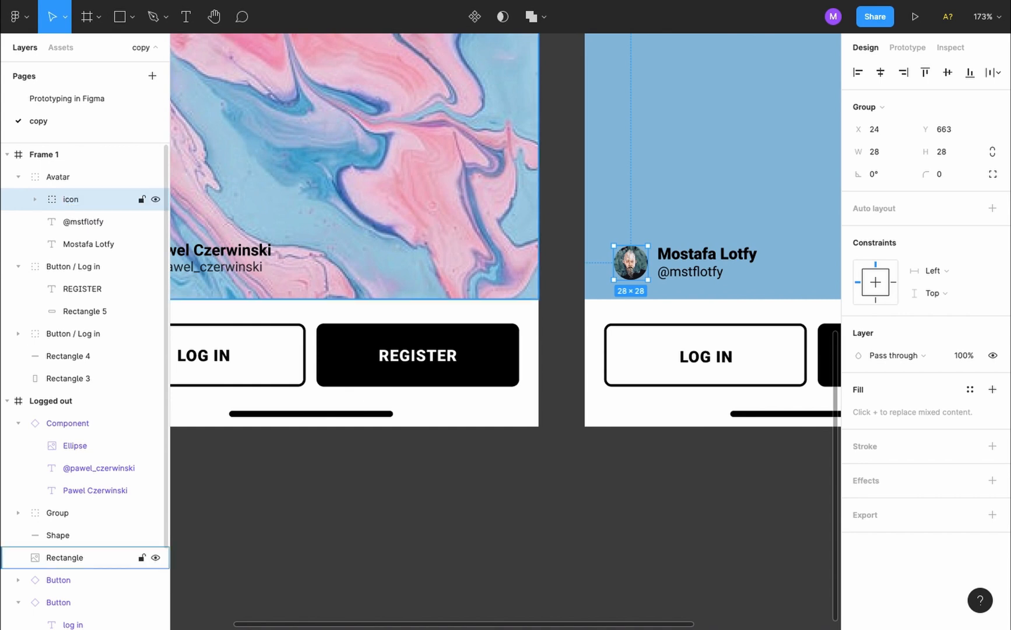
click(19, 178)
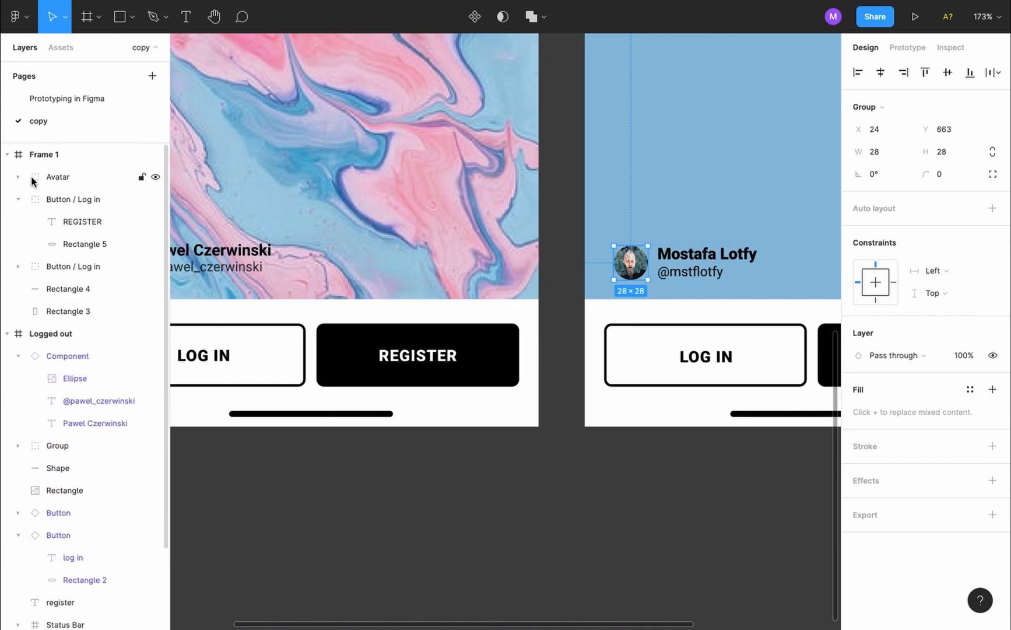
click(671, 271)
click(565, 343)
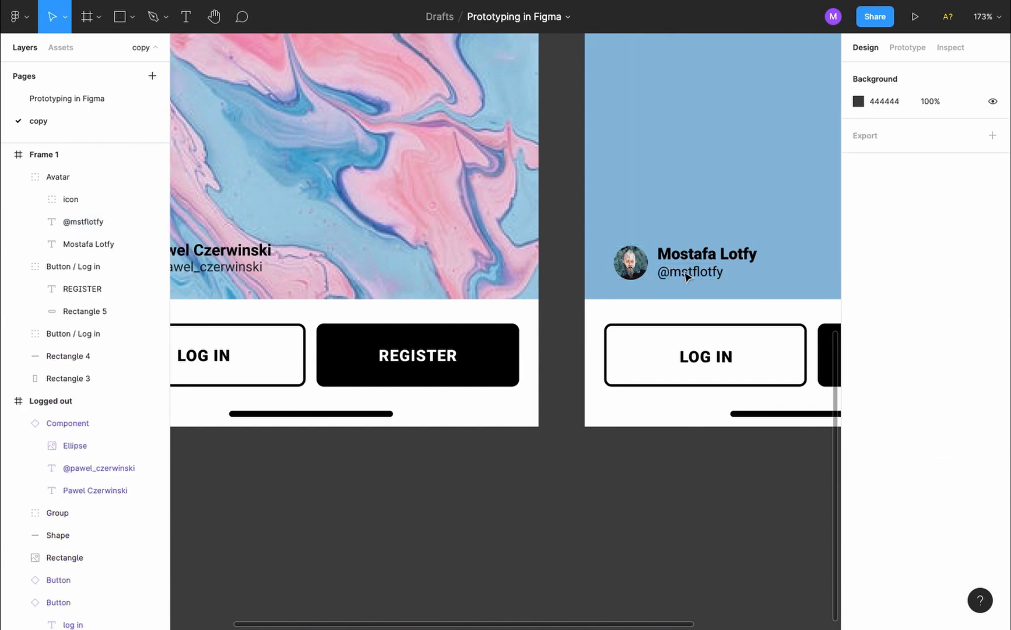
Match the original author block's spacing by nudging the Avatar group to X 16
click(687, 277)
scroll(688, 276, left, 5)
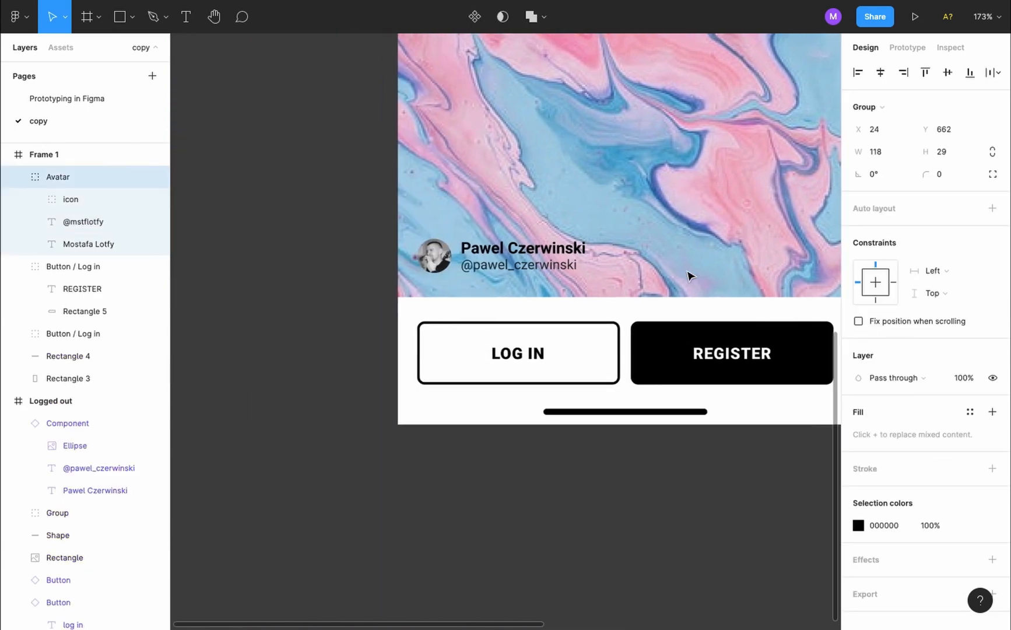
click(483, 269)
key(alt)
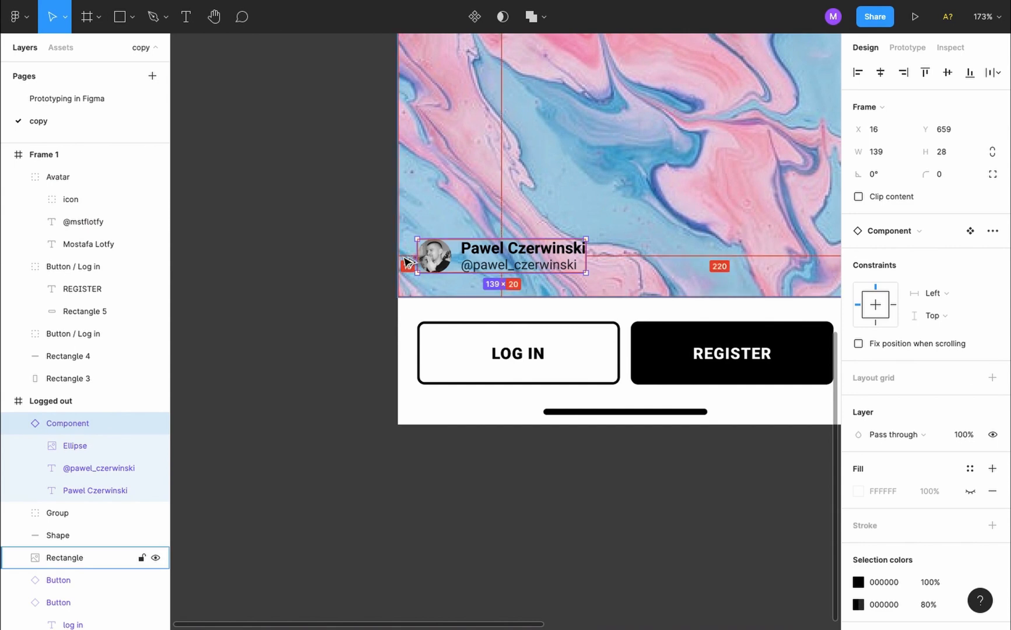
scroll(408, 250, right, 8)
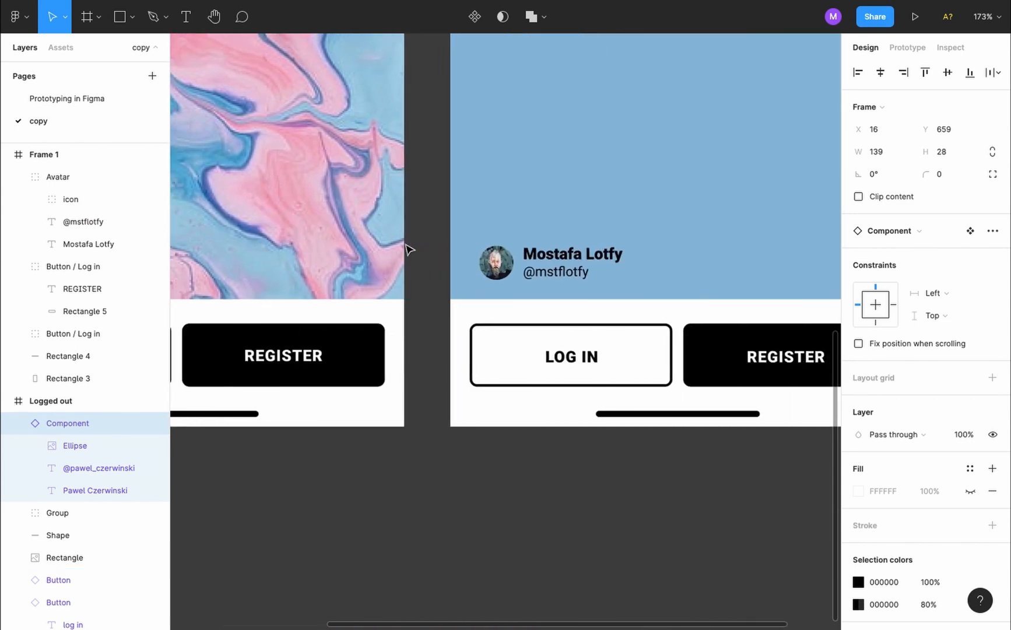
click(497, 267)
key(alt)
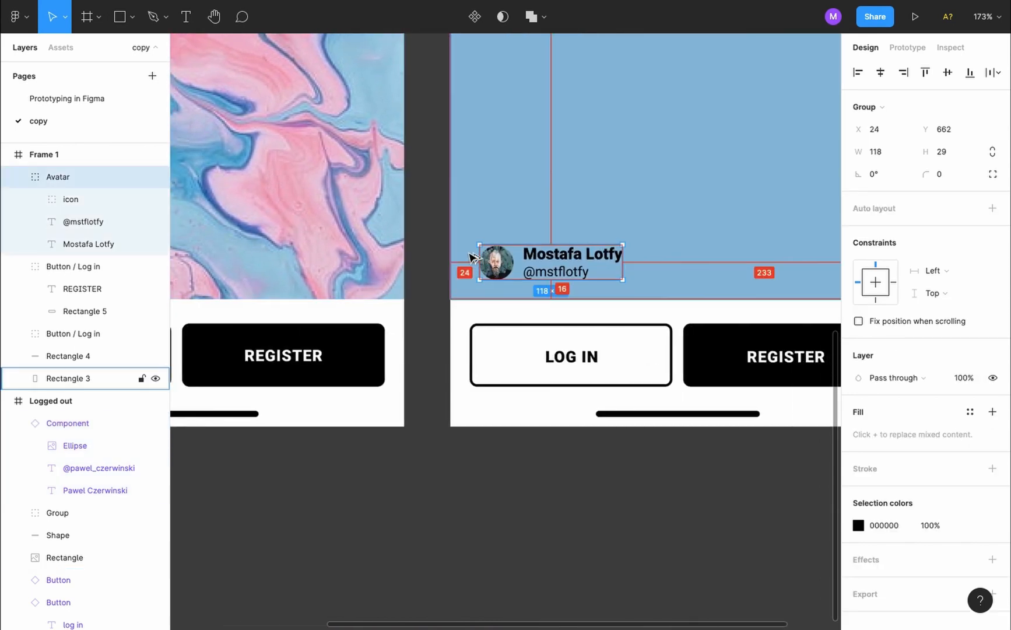
key(shift+Left)
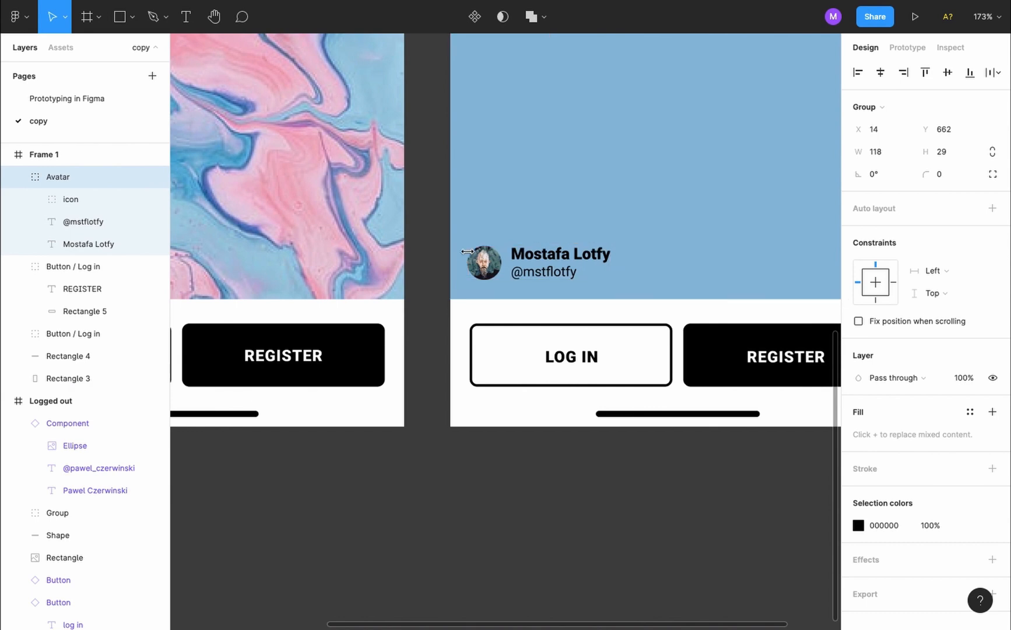
key(Right)
key(Right)
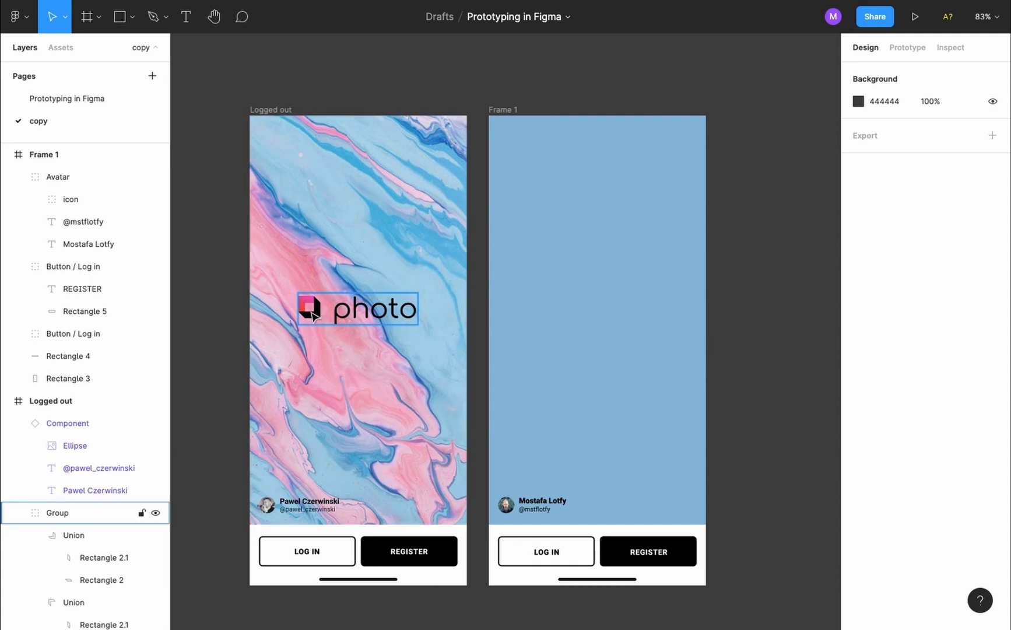
click(316, 316)
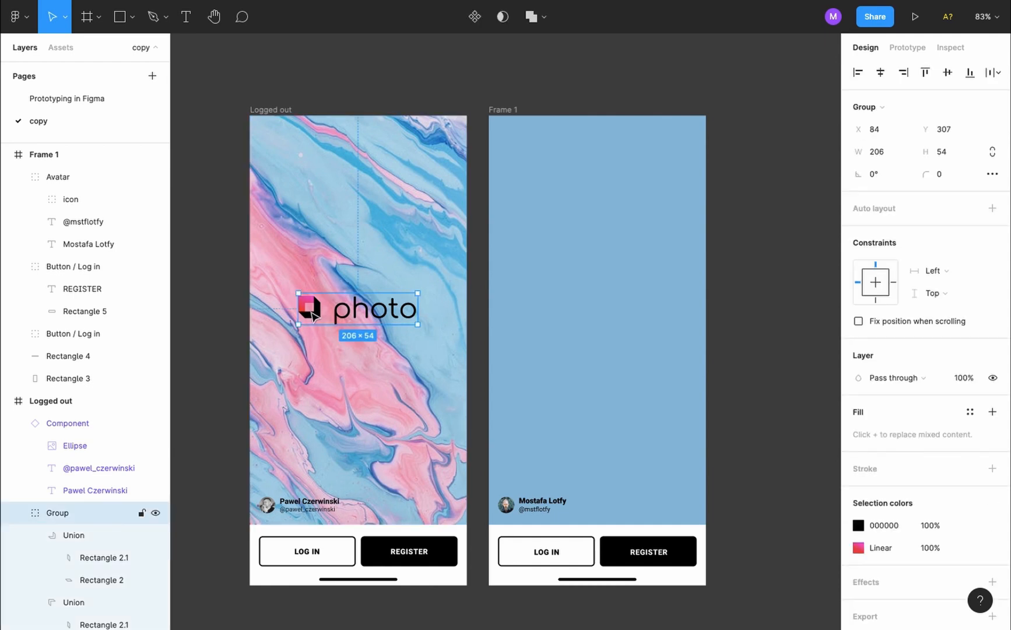
double_click(354, 317)
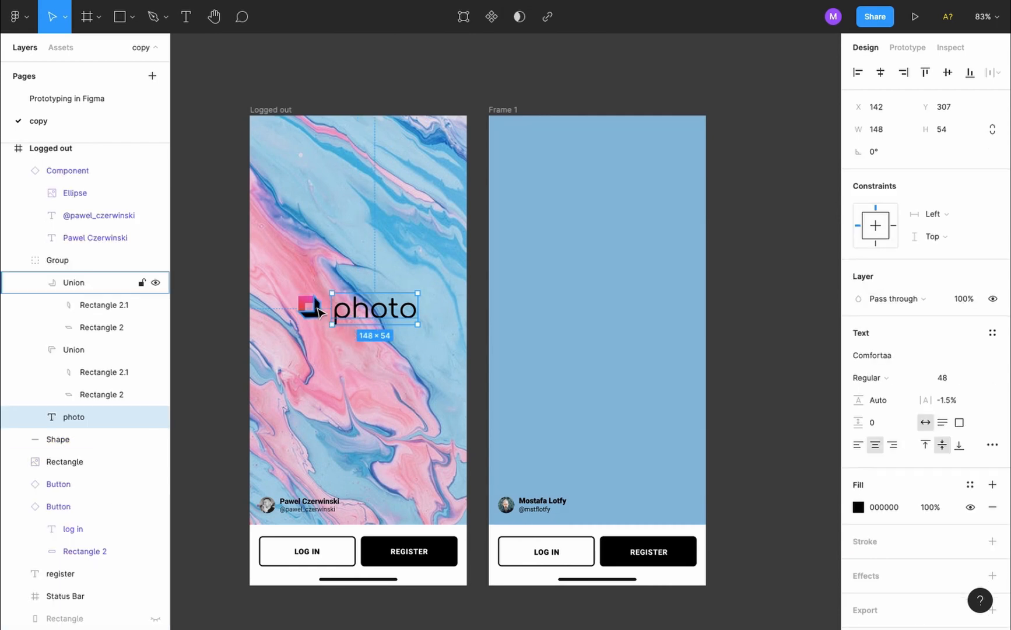
click(320, 312)
scroll(319, 312, up, 5)
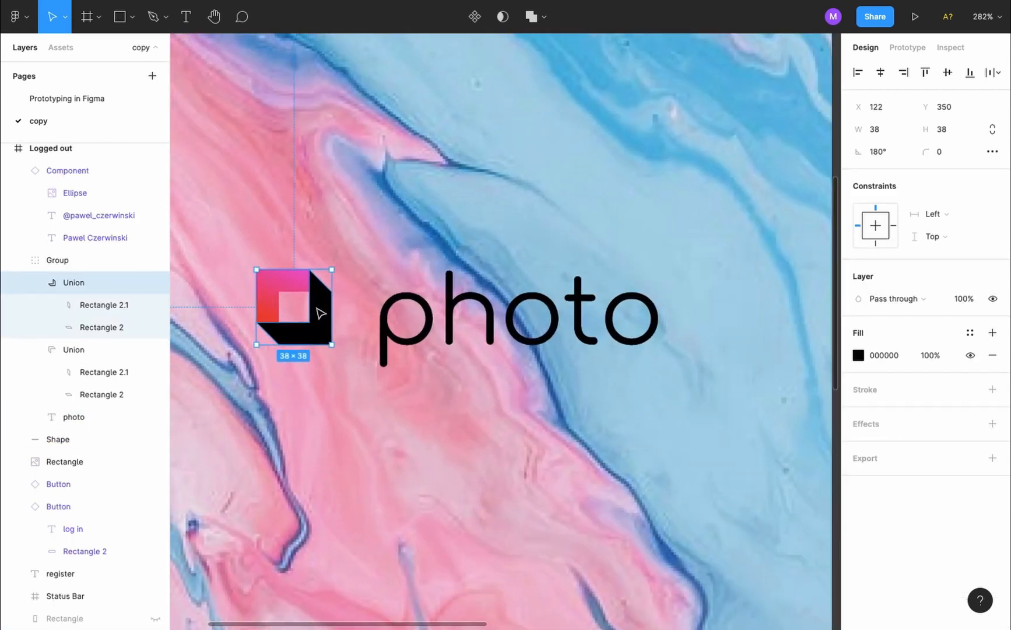
click(271, 294)
click(271, 294)
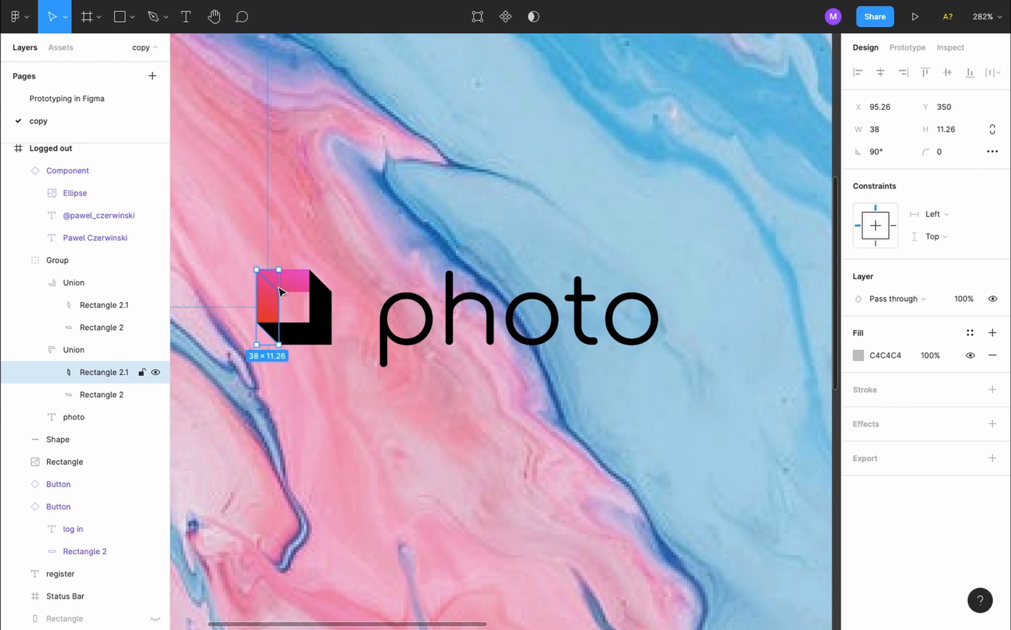
click(286, 288)
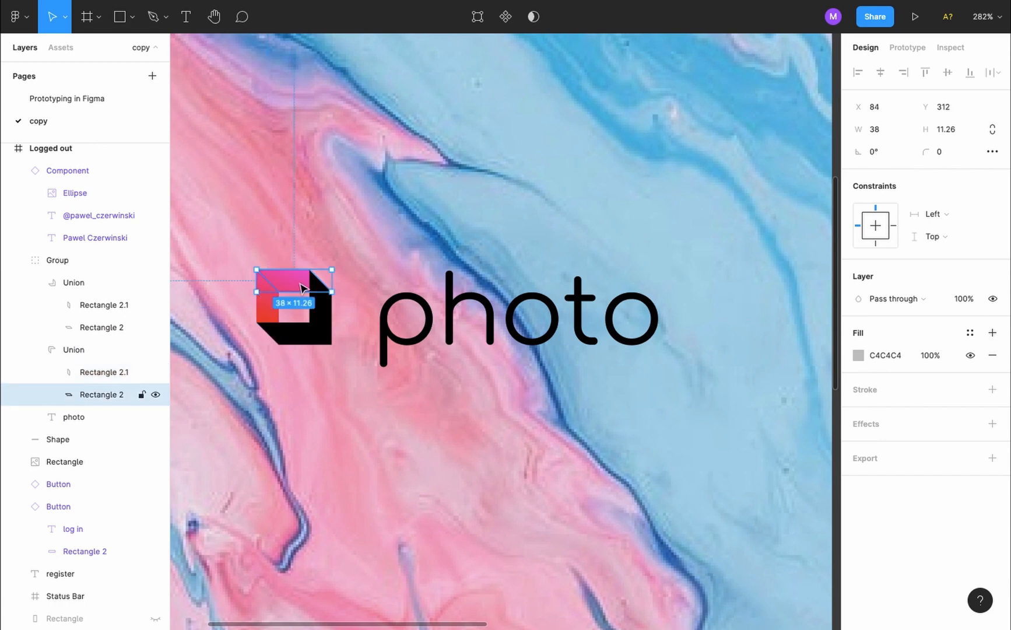
click(271, 317)
click(297, 283)
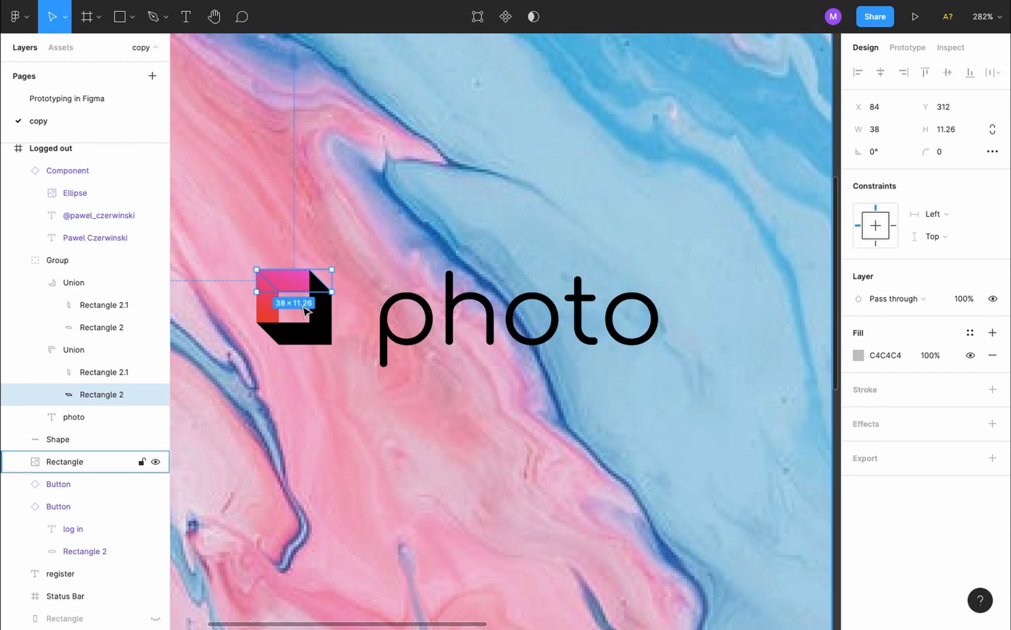
scroll(304, 310, down, 5)
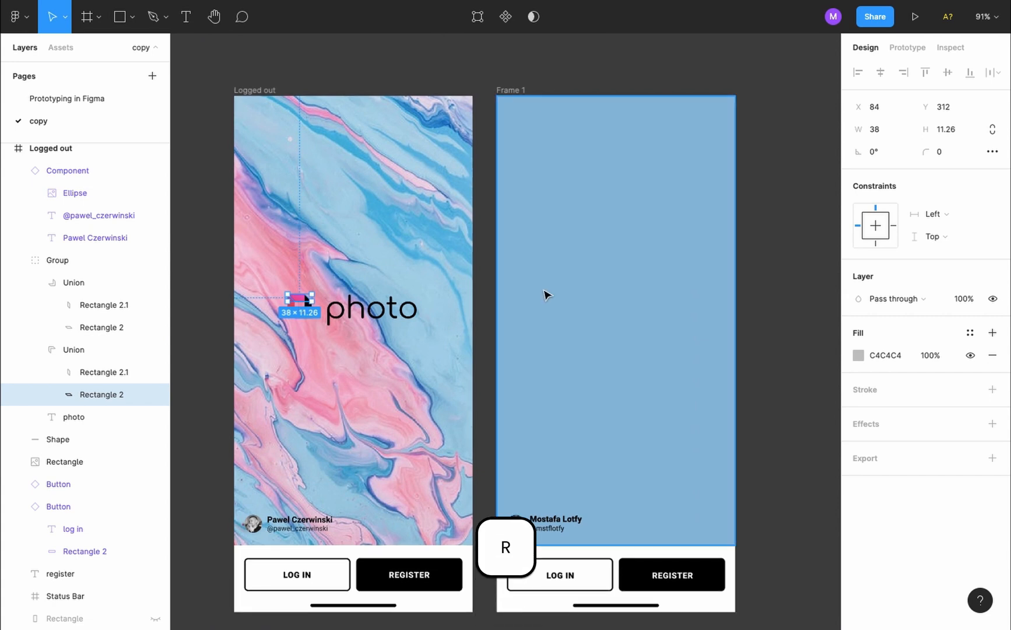
Draw a grey rectangle in Frame 1 sized 38 by 11.26
scroll(532, 294, up, 5)
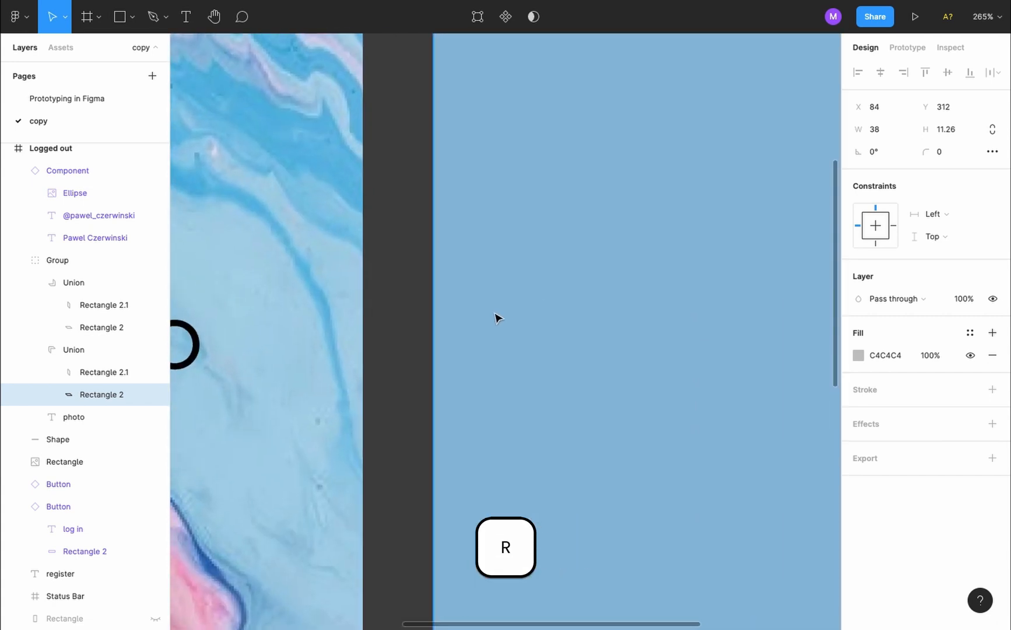
key(r)
drag(476, 292, 502, 343)
click(891, 130)
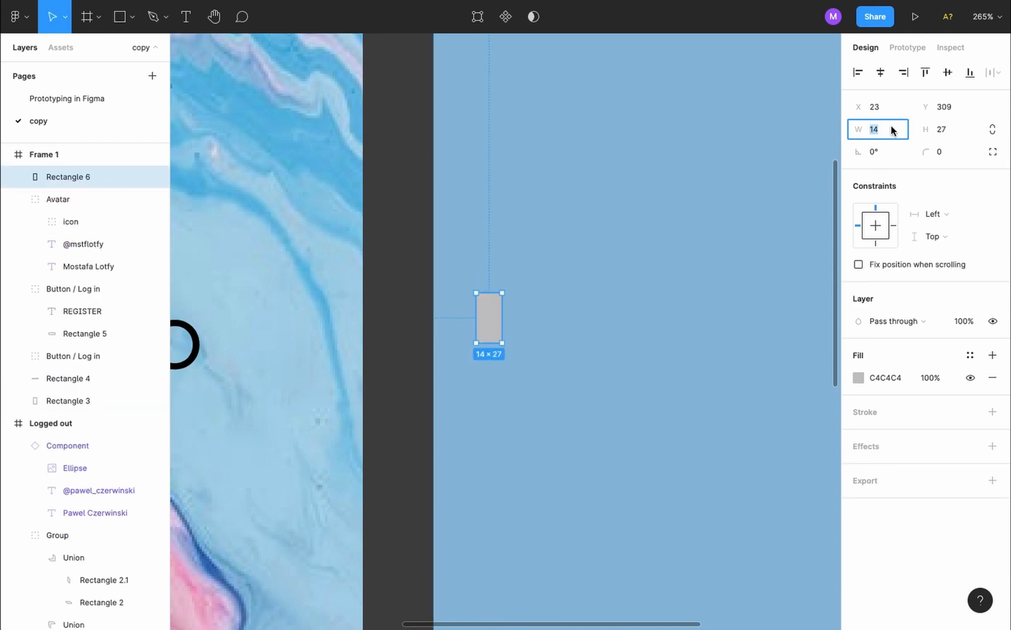
text(38)
key(Tab)
text(11.2)
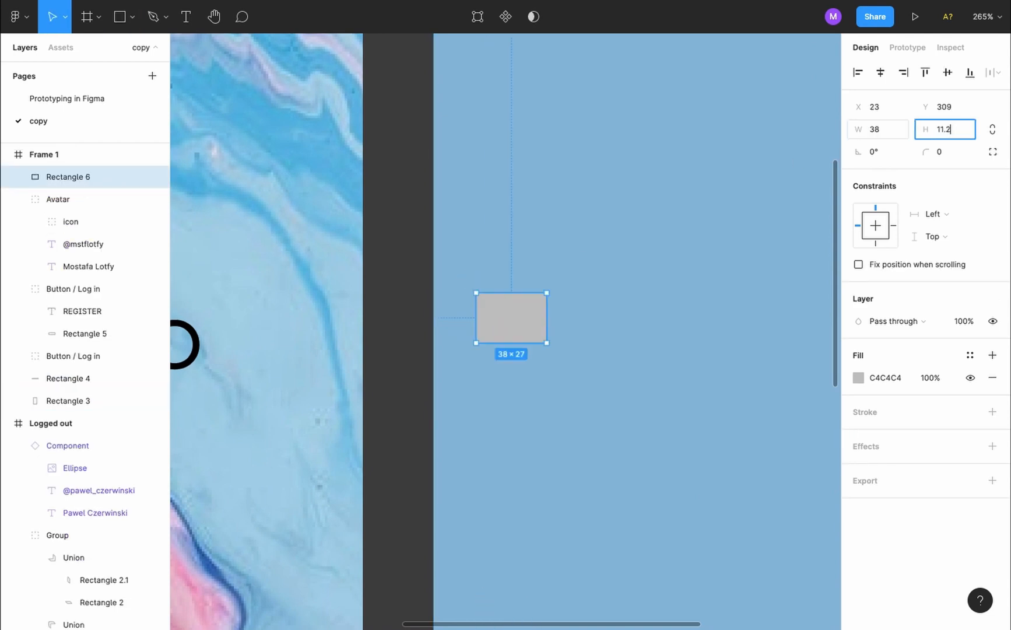
text(6)
key(Return)
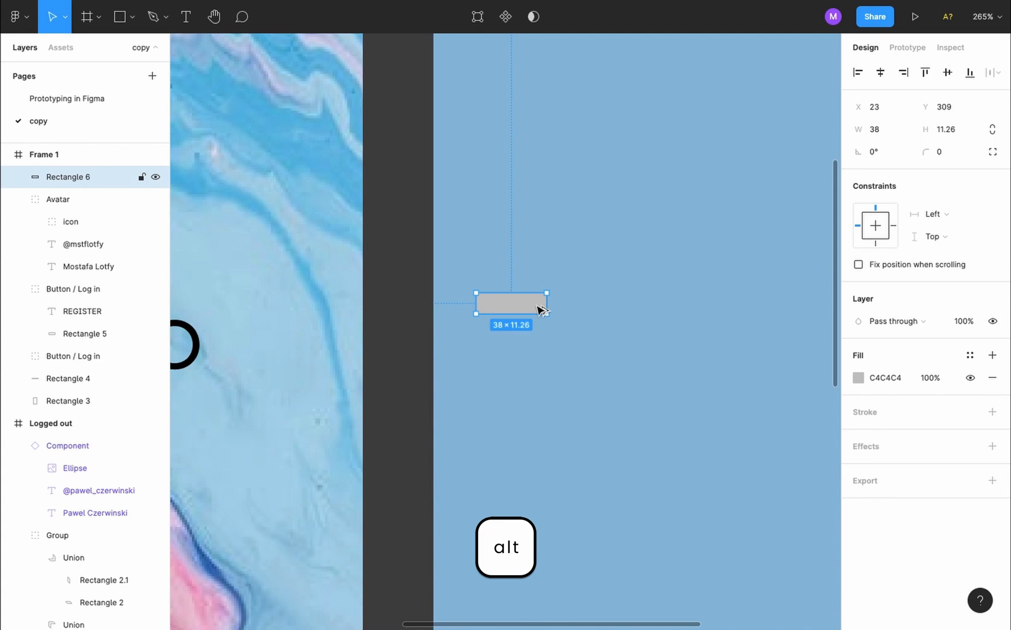
Duplicate the bar, rotate the copy upright into an L corner, and select both bars
drag(539, 309, 540, 337)
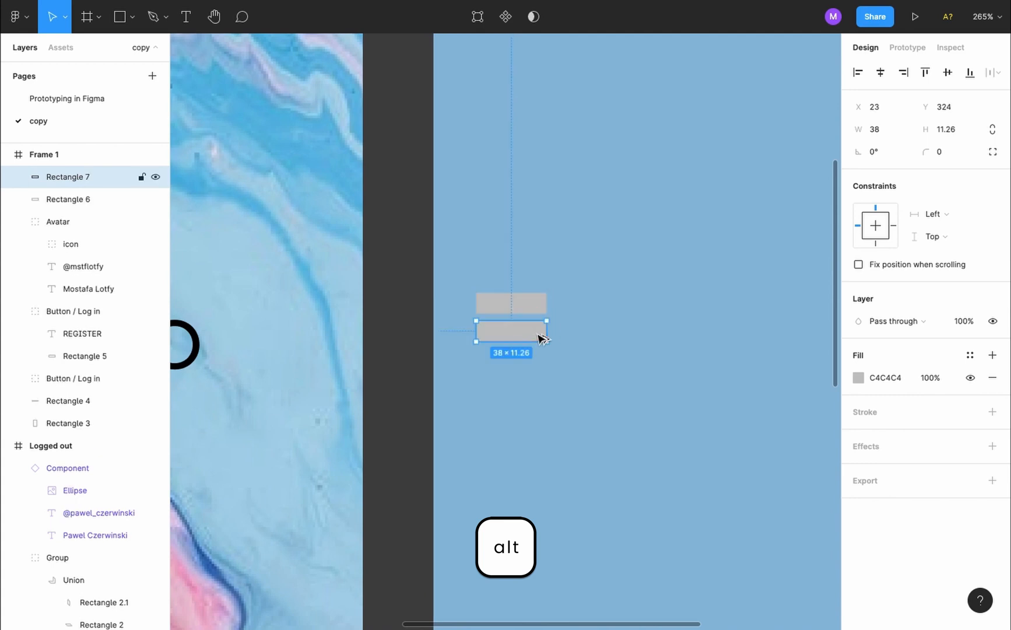
click(554, 321)
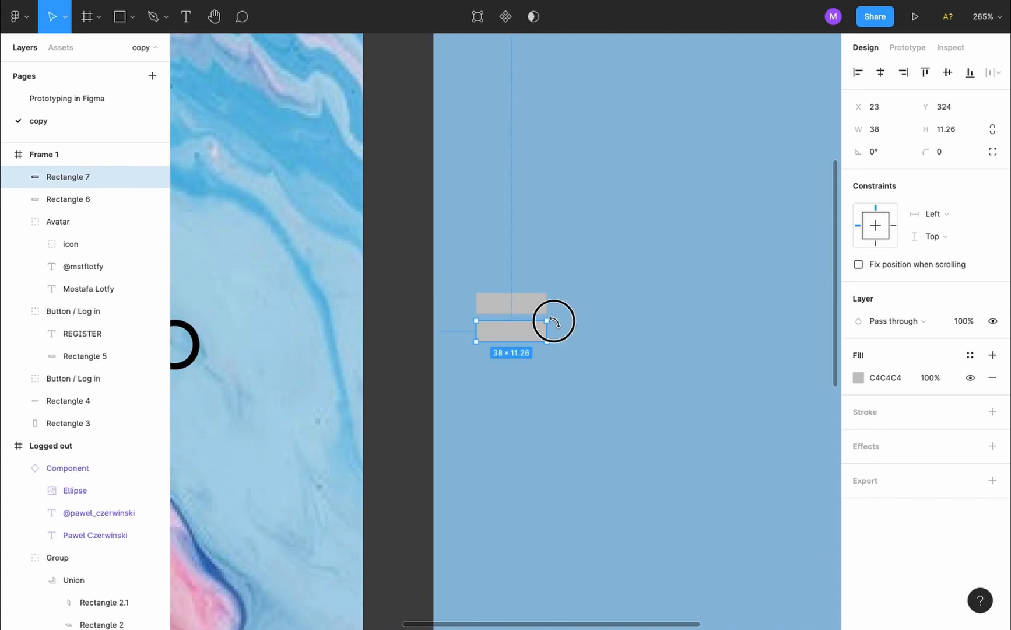
drag(554, 321, 489, 339)
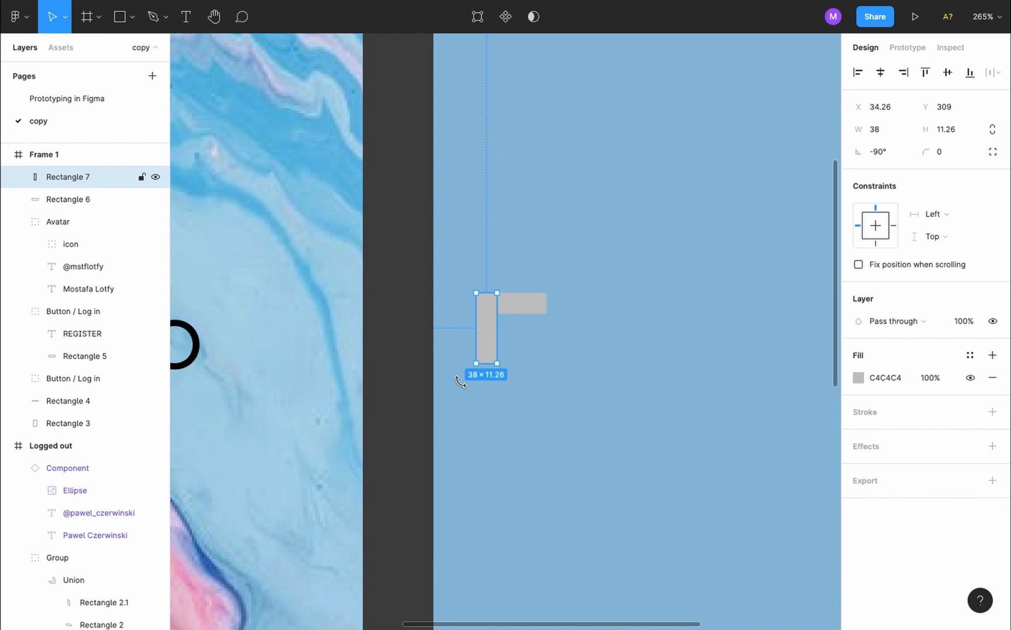
key(shift)
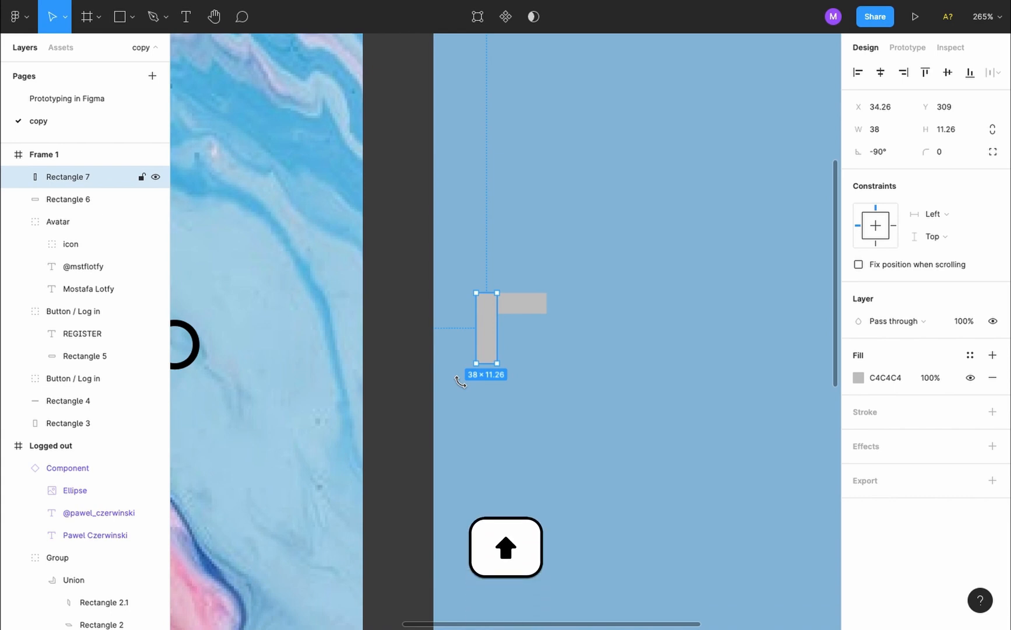
shift+click(526, 304)
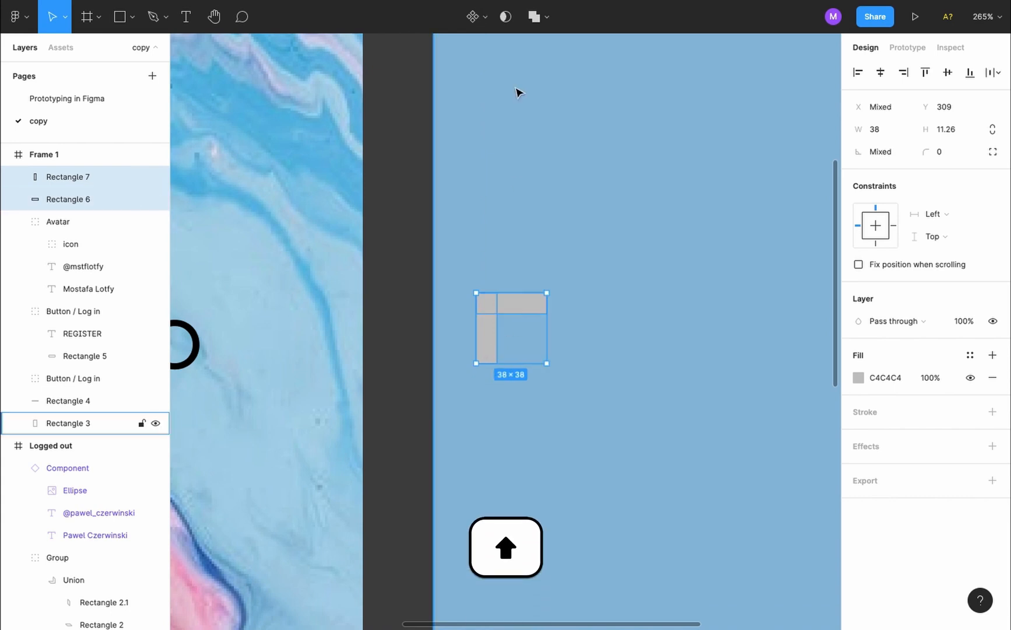
click(546, 23)
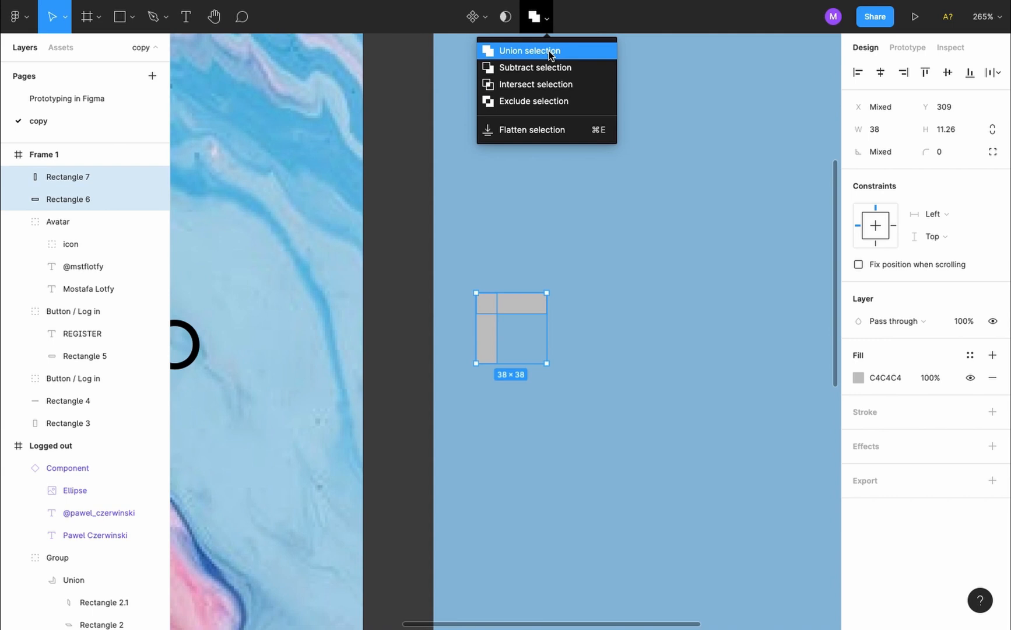
Union the bars into an L, then fit a black copy rotated 180° against it
click(549, 51)
alt+drag(510, 309, 530, 345)
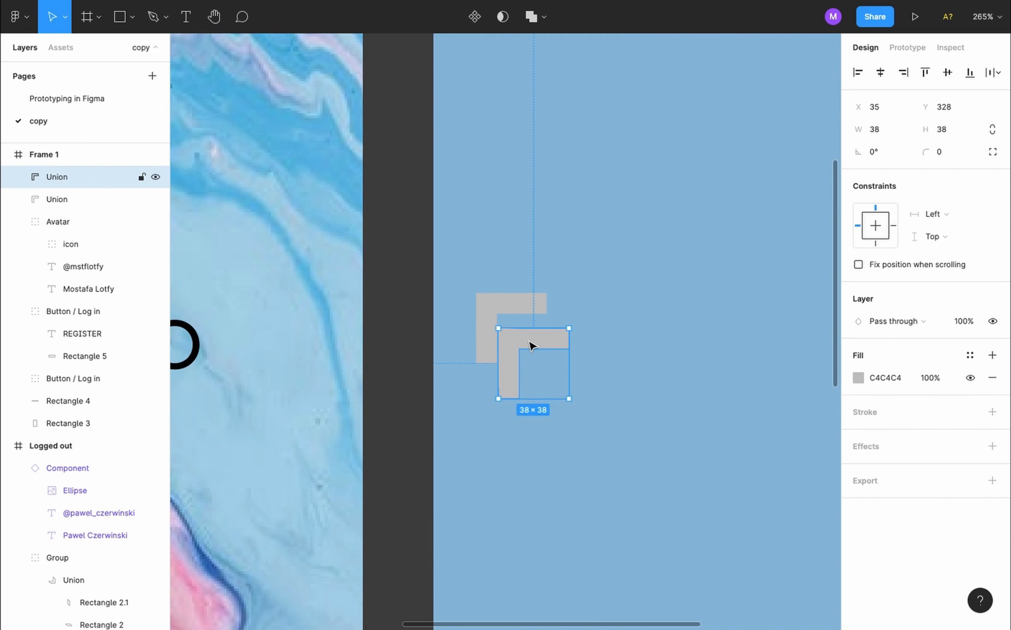
click(890, 157)
text(180)
key(Return)
click(859, 377)
drag(688, 432, 677, 489)
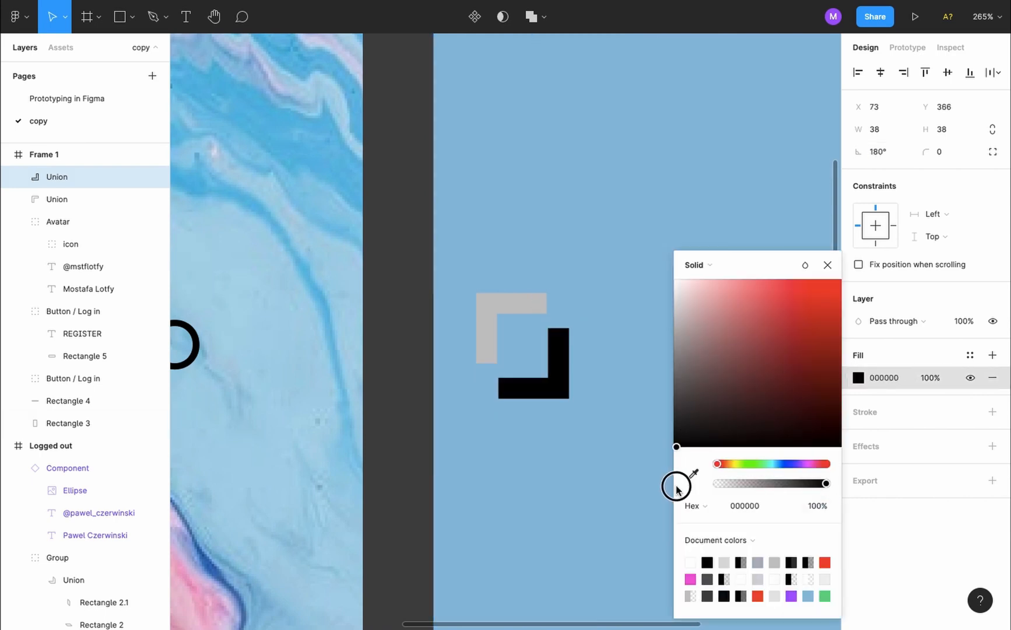
click(828, 265)
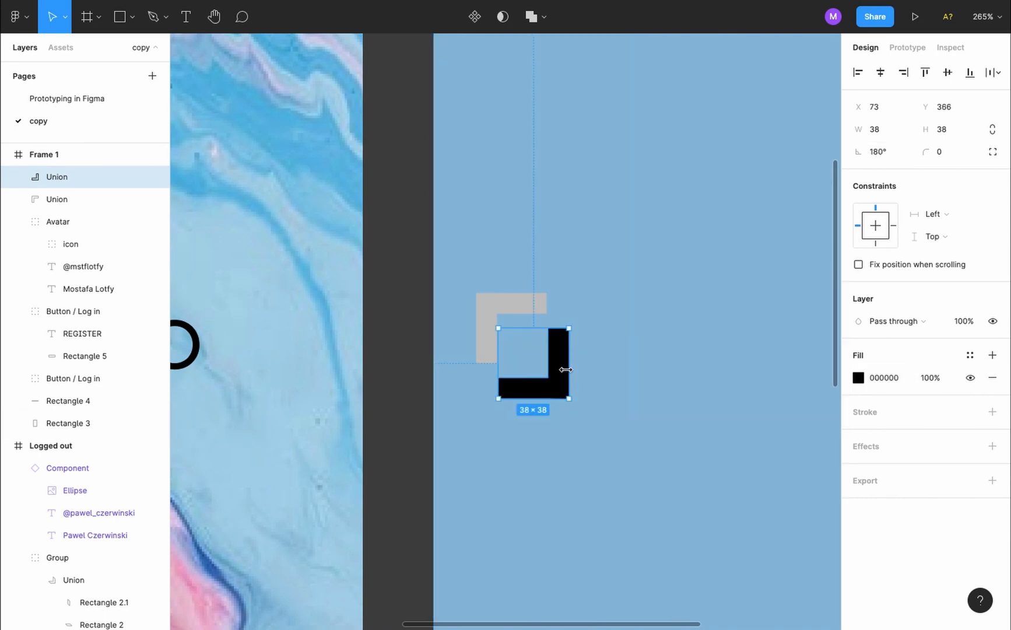
drag(558, 382, 535, 350)
Compare with the original logo's black sides, then open the black L's vertical bar for point editing
scroll(535, 350, left, 10)
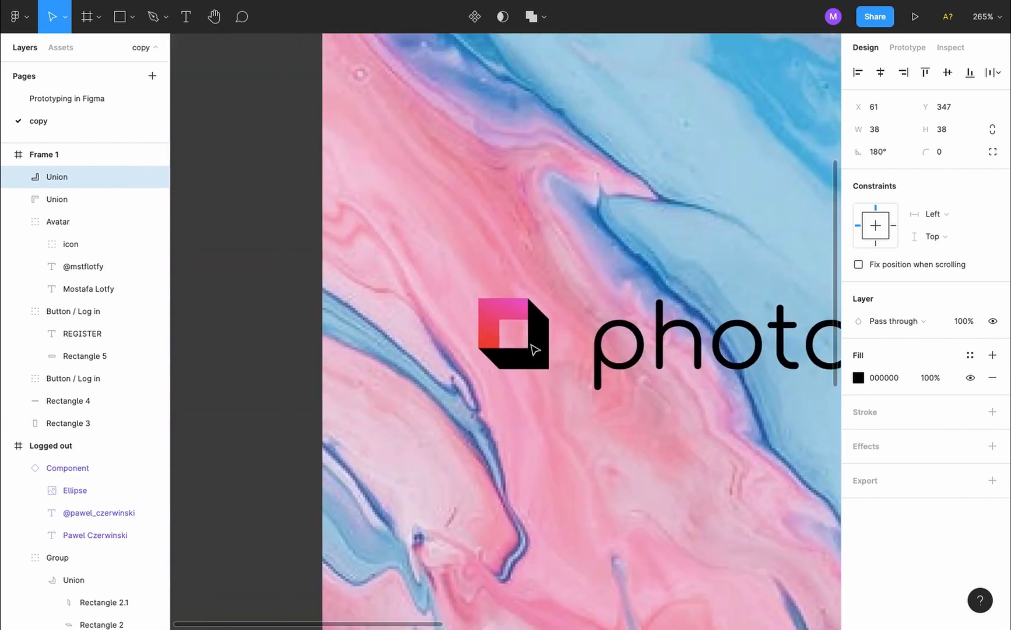
click(652, 319)
ctrl+click(651, 320)
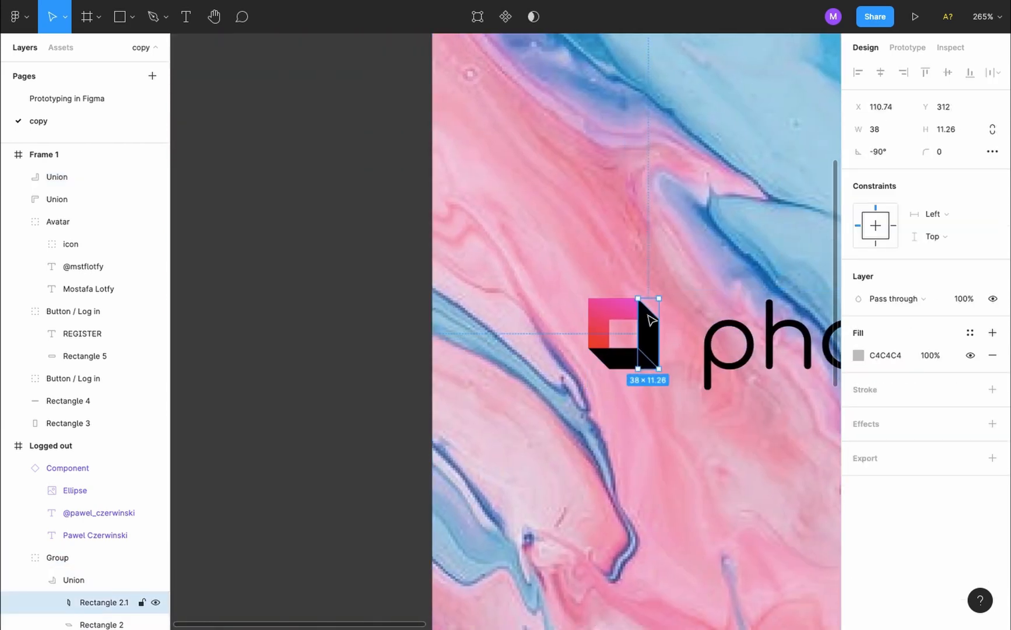
scroll(651, 319, up, 5)
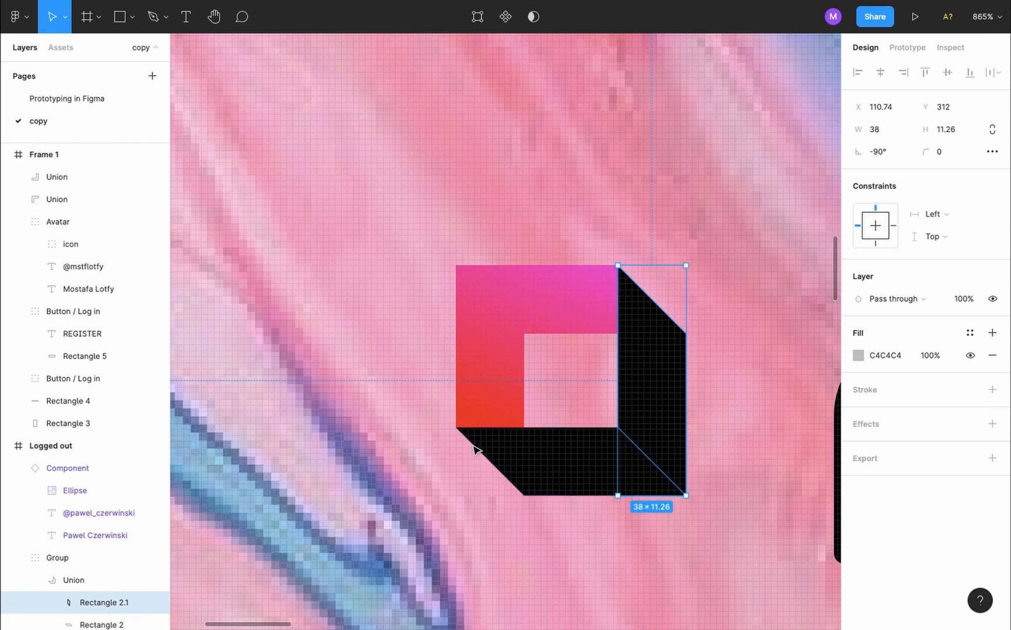
click(510, 464)
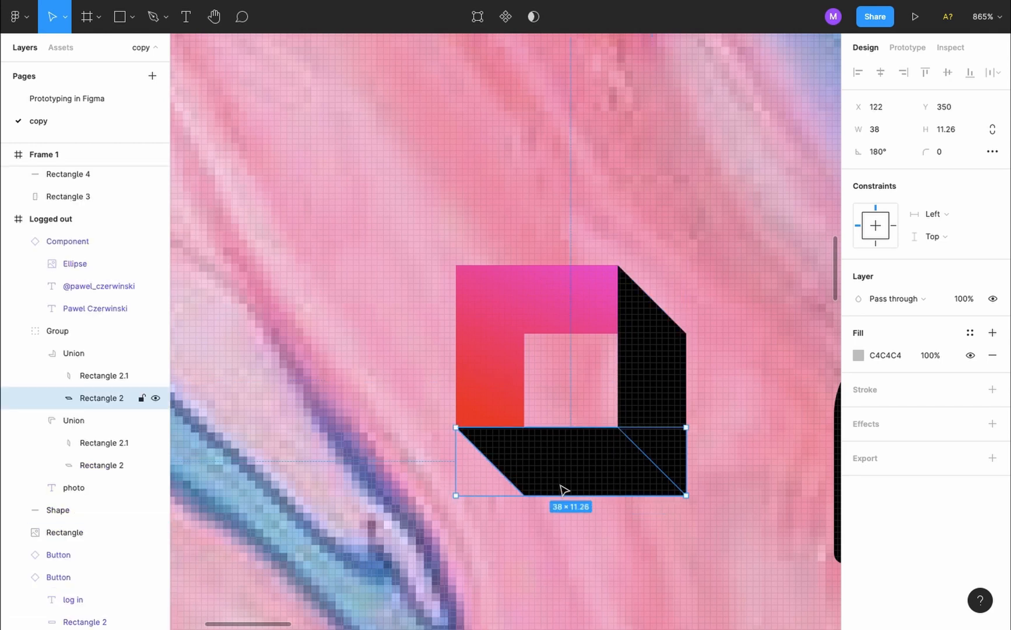
scroll(563, 490, down, 5)
scroll(563, 496, right, 10)
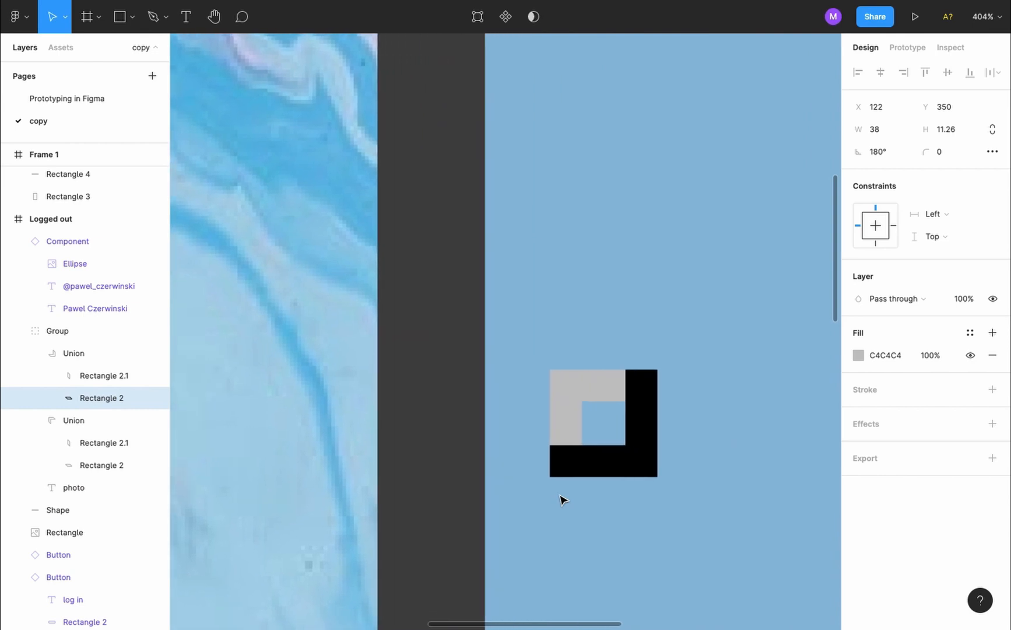
scroll(563, 500, right, 3)
scroll(607, 377, up, 5)
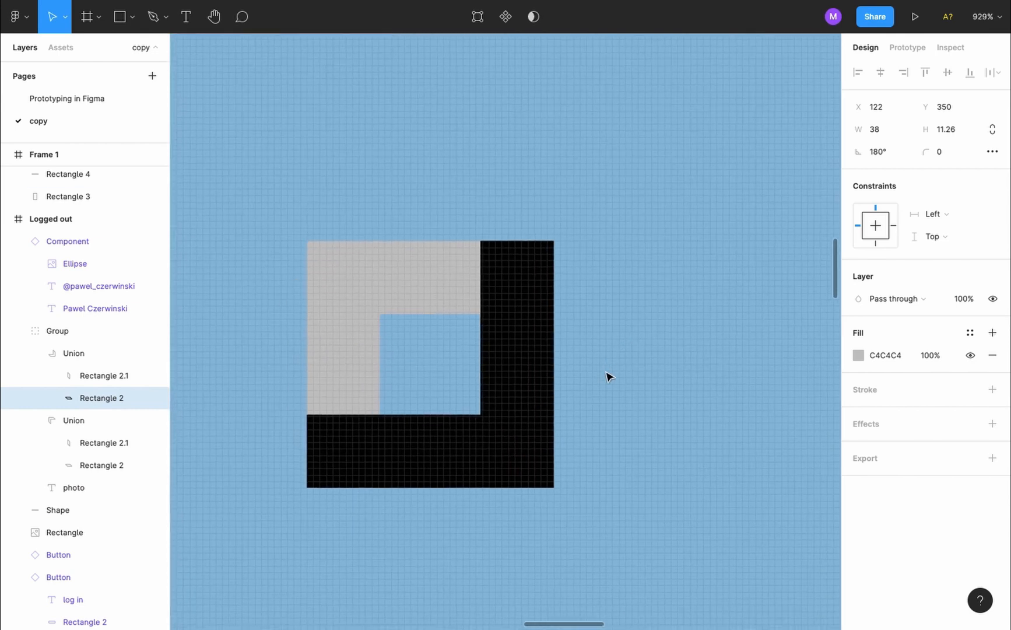
scroll(607, 377, up, 3)
click(509, 252)
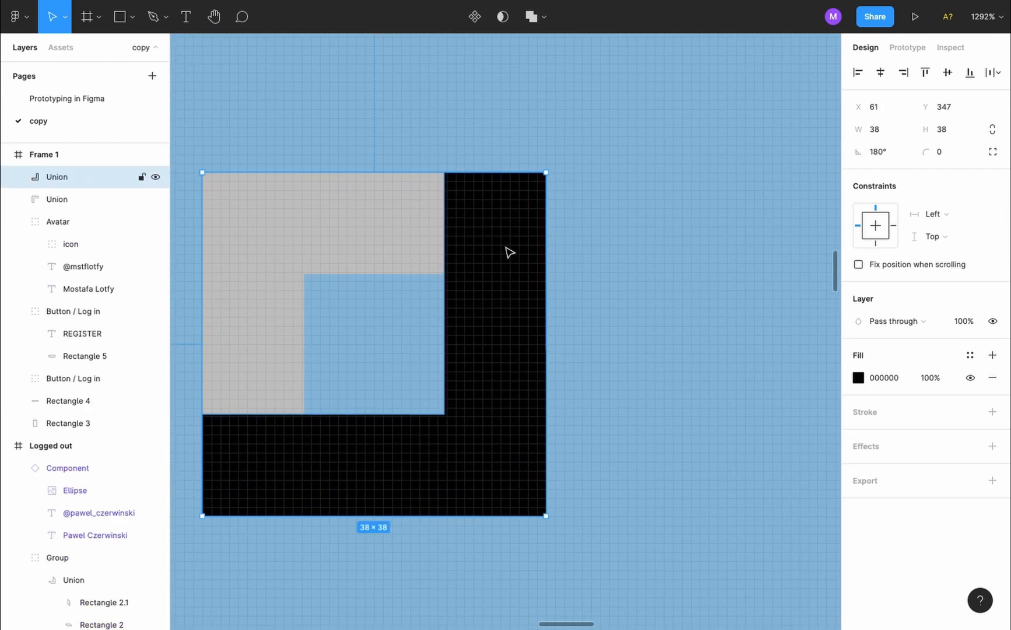
double_click(510, 252)
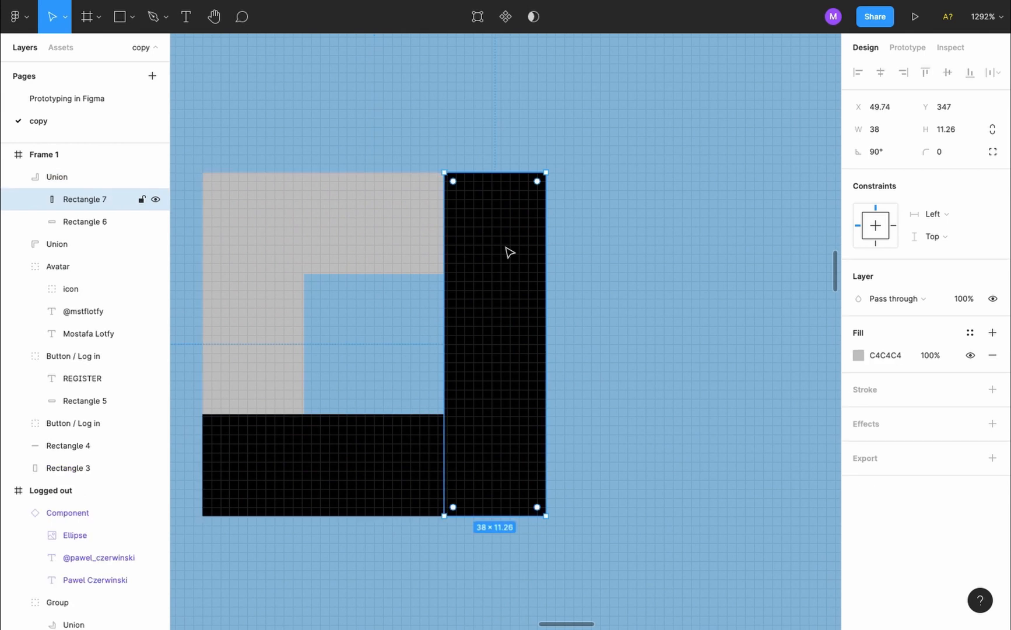
double_click(509, 252)
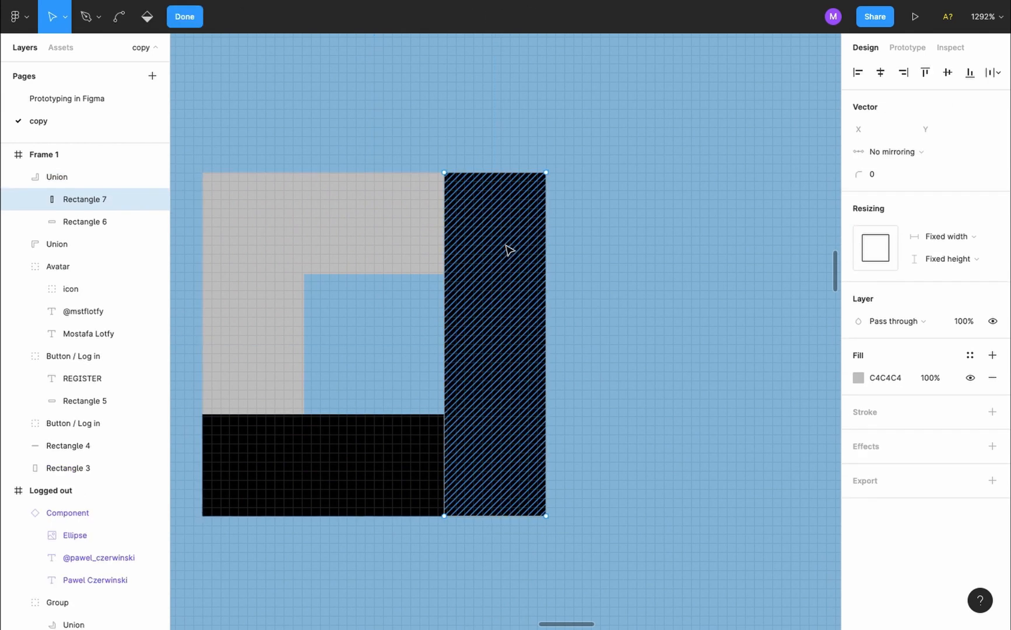
Bevel the top ends of the black L's bars, snapping points to the grey shape's corners
click(546, 173)
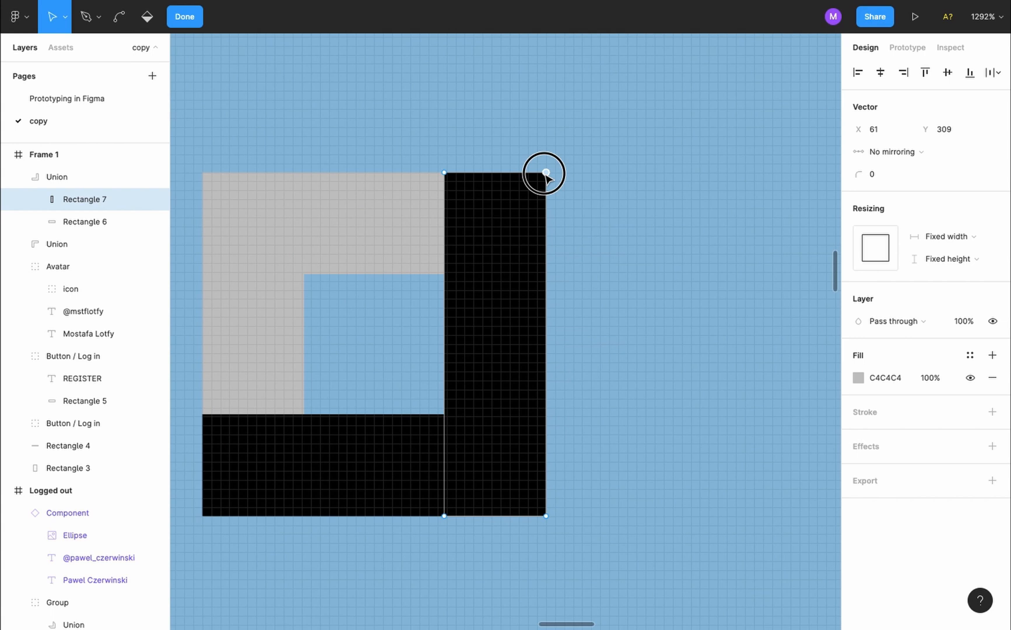
drag(546, 172, 546, 273)
ctrl+scroll(547, 273, up, 10)
scroll(547, 273, down, 10)
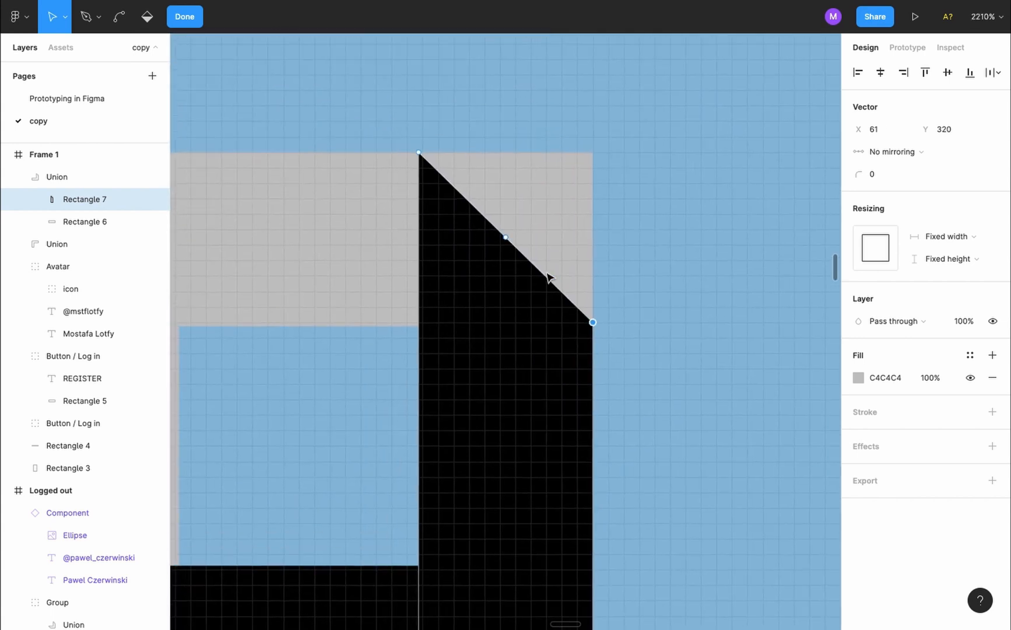
double_click(566, 175)
double_click(567, 175)
drag(593, 153, 422, 153)
ctrl+scroll(423, 156, up, 3)
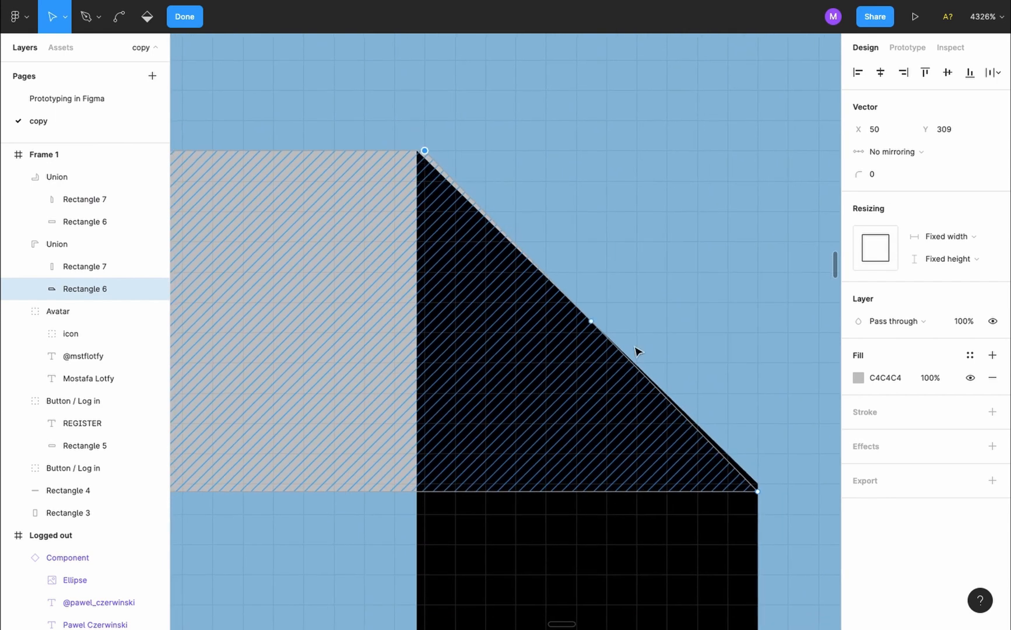
drag(759, 493, 758, 485)
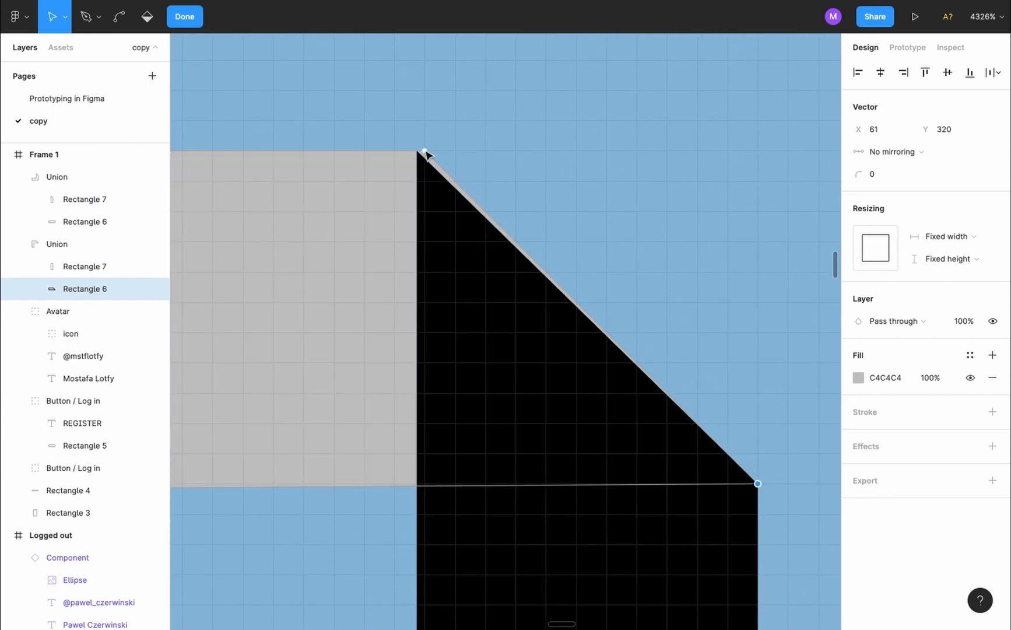
drag(425, 151, 421, 153)
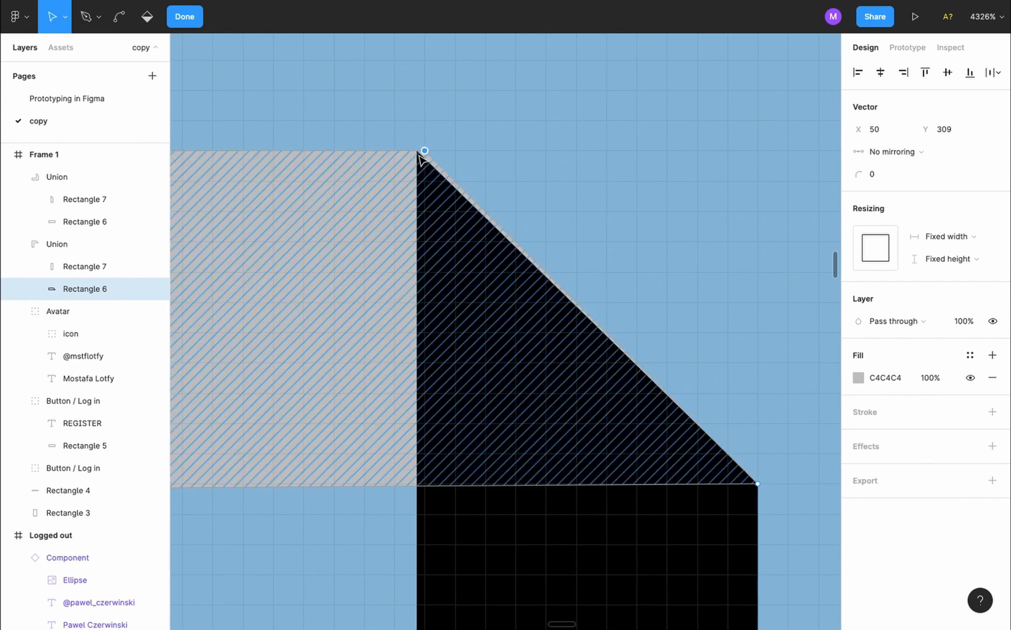
ctrl+scroll(418, 138, up, 5)
click(454, 221)
drag(454, 221, 418, 222)
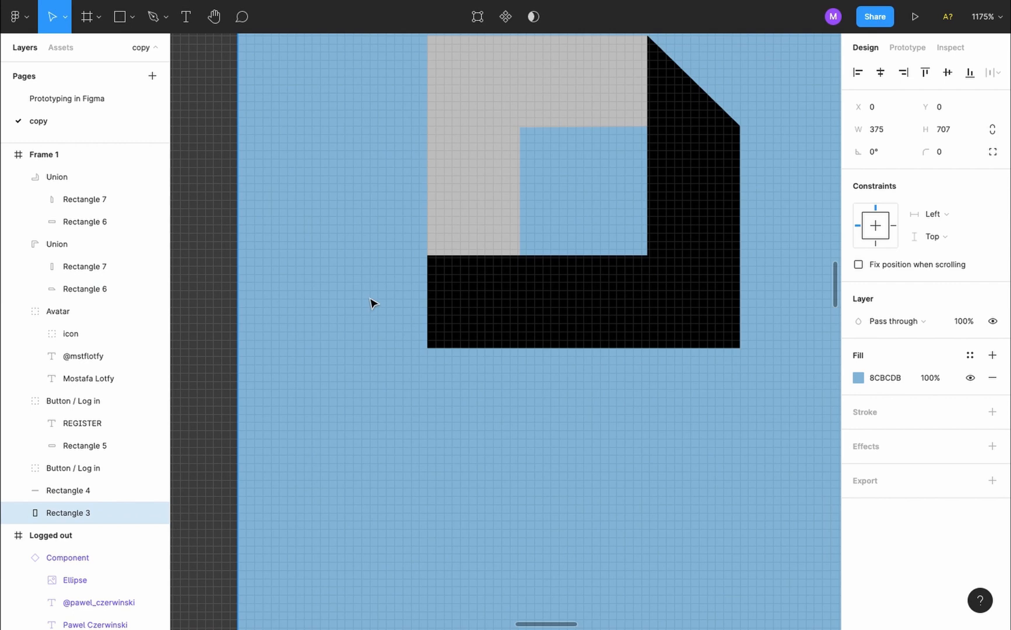
Cut diagonal bevels into the black L's bottom ends and exit point editing
double_click(467, 301)
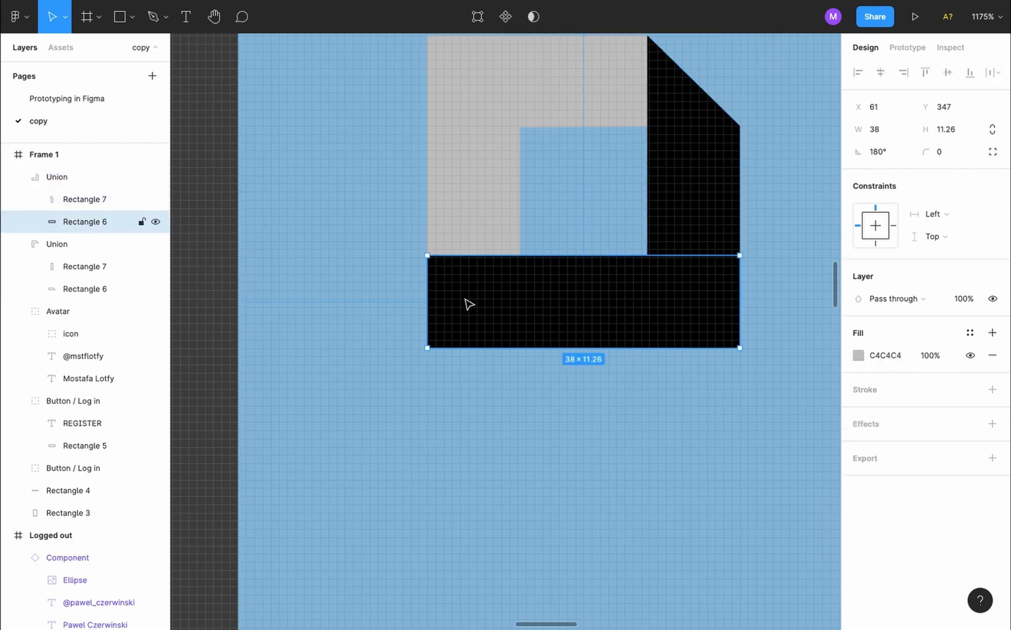
double_click(467, 301)
scroll(428, 349, up, 3)
ctrl+scroll(428, 350, up, 3)
drag(429, 350, 628, 350)
ctrl+scroll(630, 351, up, 3)
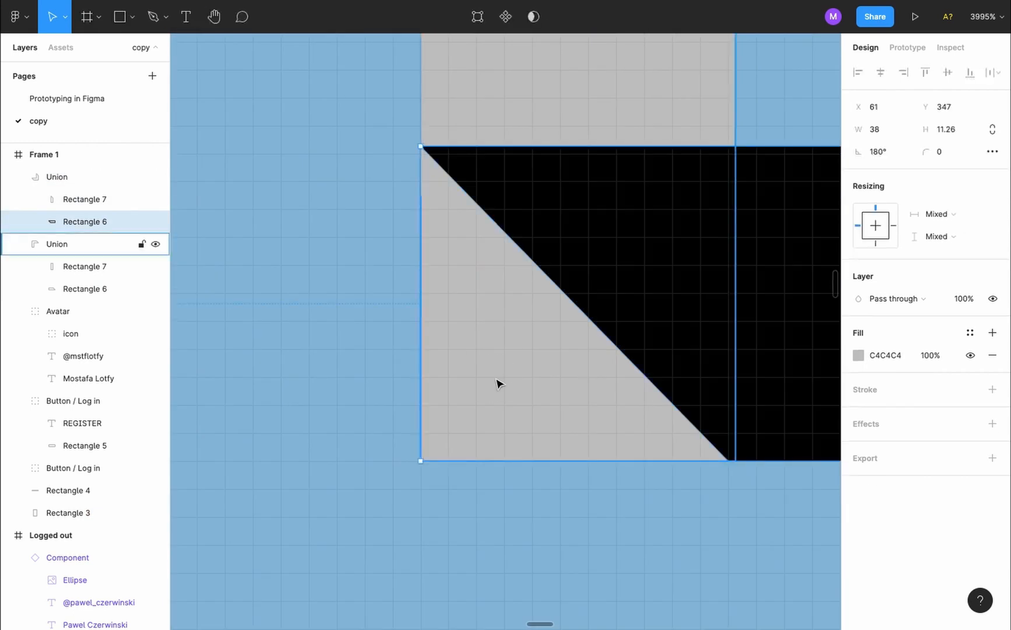
double_click(478, 429)
drag(420, 461, 421, 147)
ctrl+scroll(422, 150, up, 5)
key(Escape)
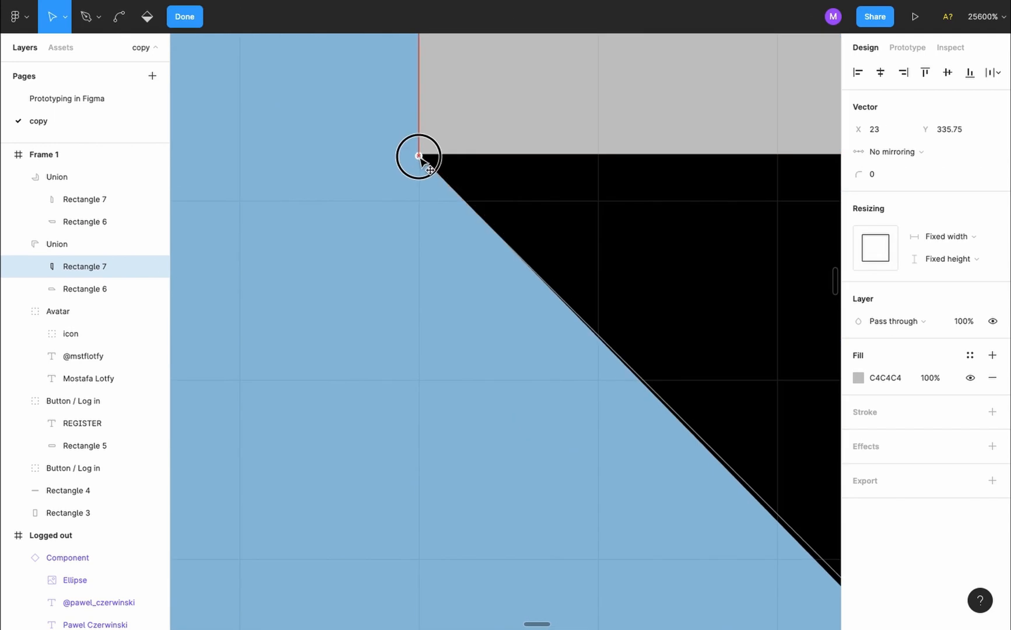
ctrl+scroll(403, 214, down, 10)
click(476, 366)
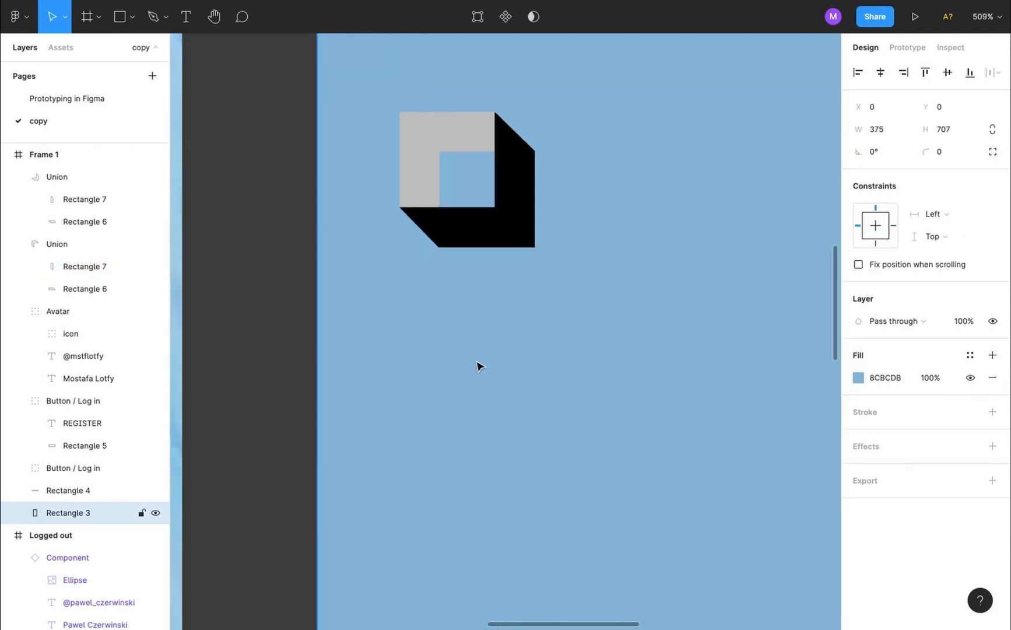
Select the original logo's pink L and show its linear gradient fill from FF00D6 to red
ctrl+scroll(477, 366, down, 3)
scroll(477, 366, left, 5)
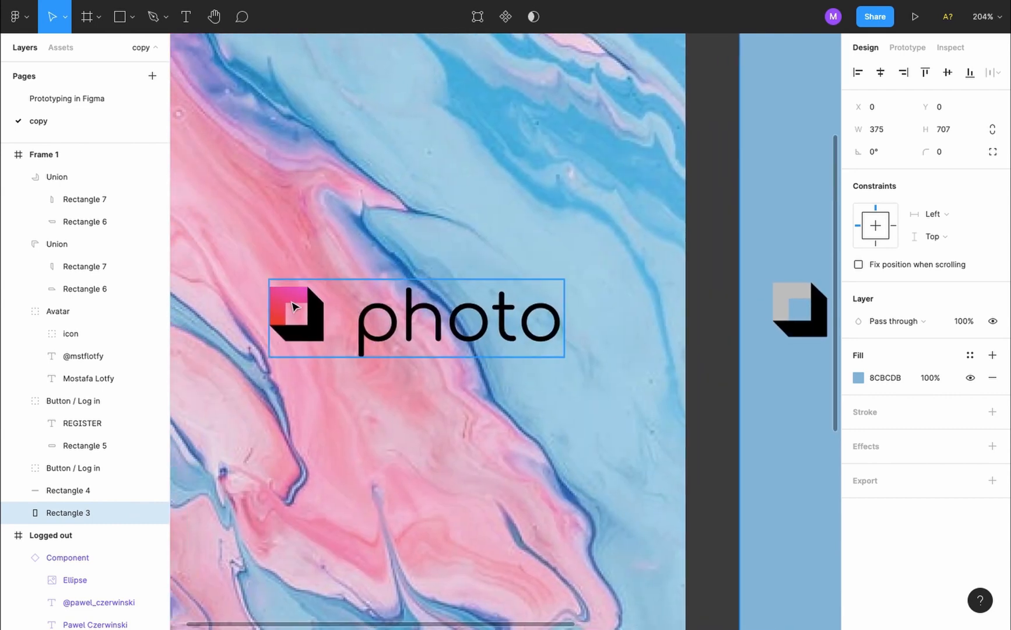
ctrl+click(295, 306)
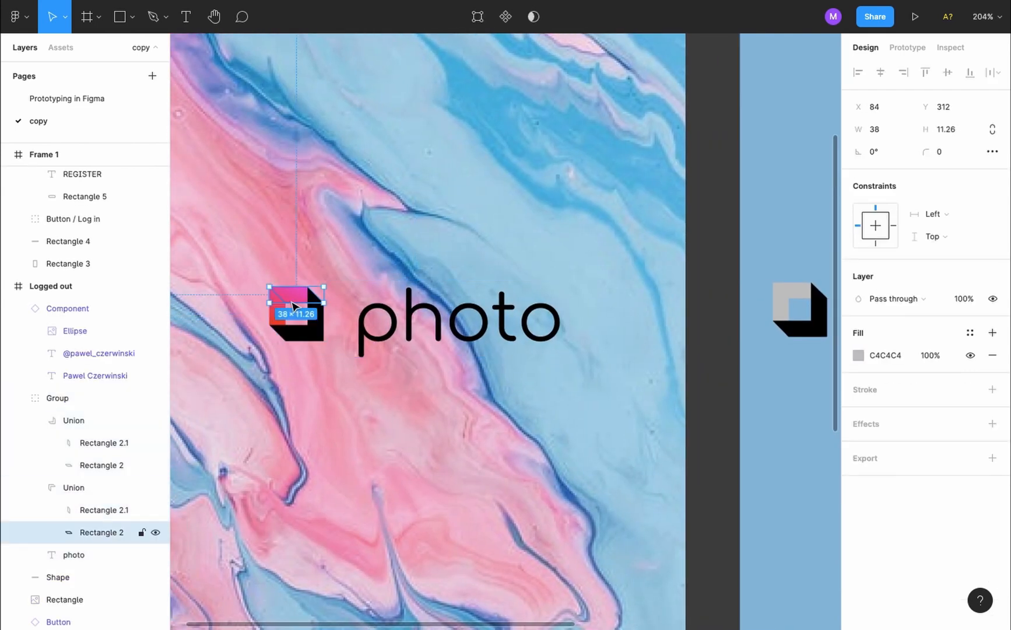
click(86, 487)
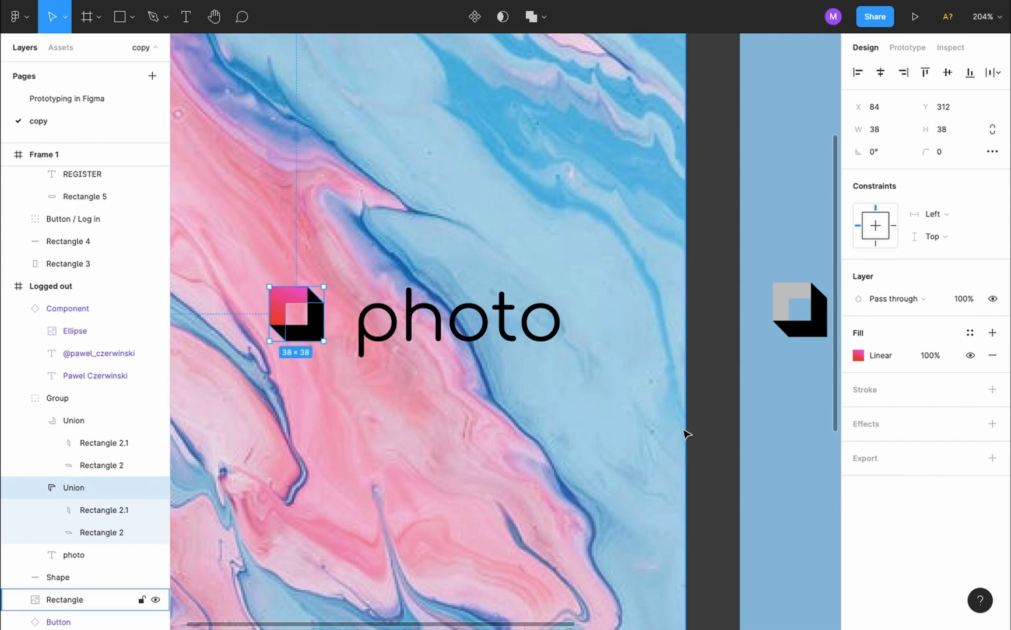
click(860, 357)
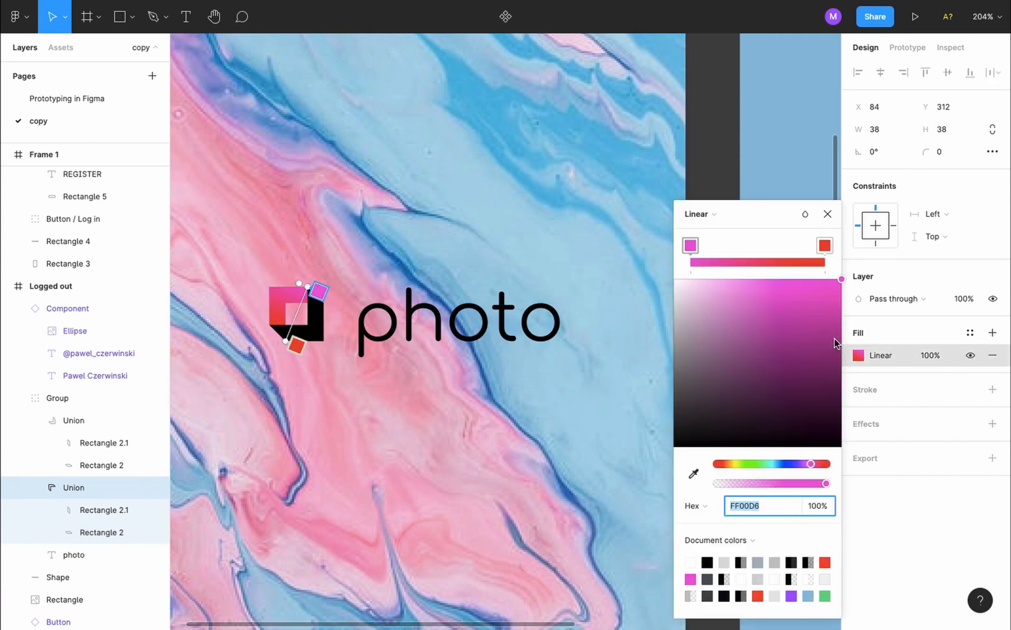
click(722, 217)
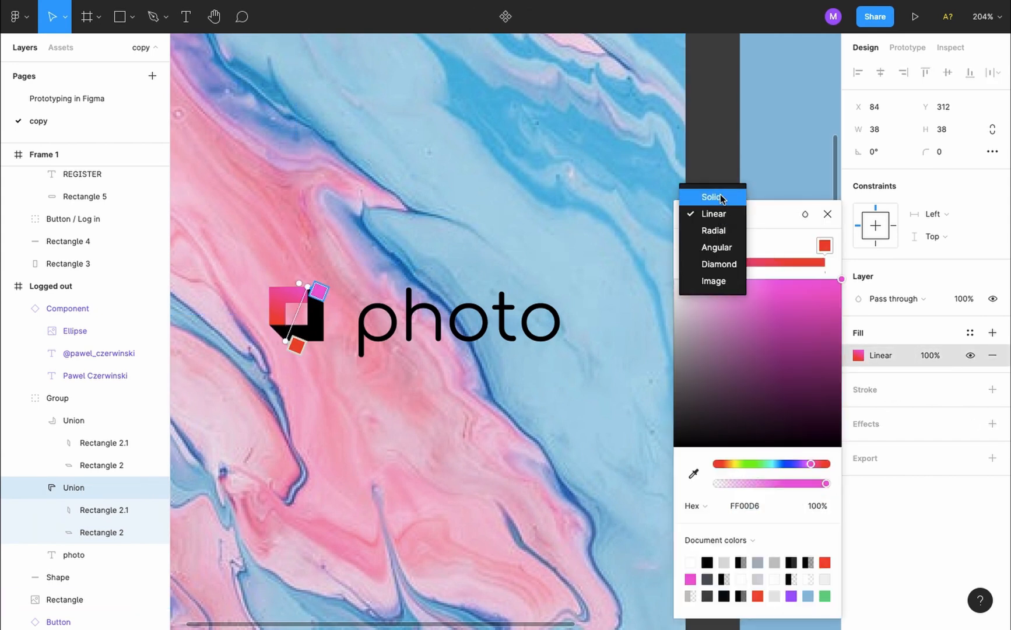
click(773, 228)
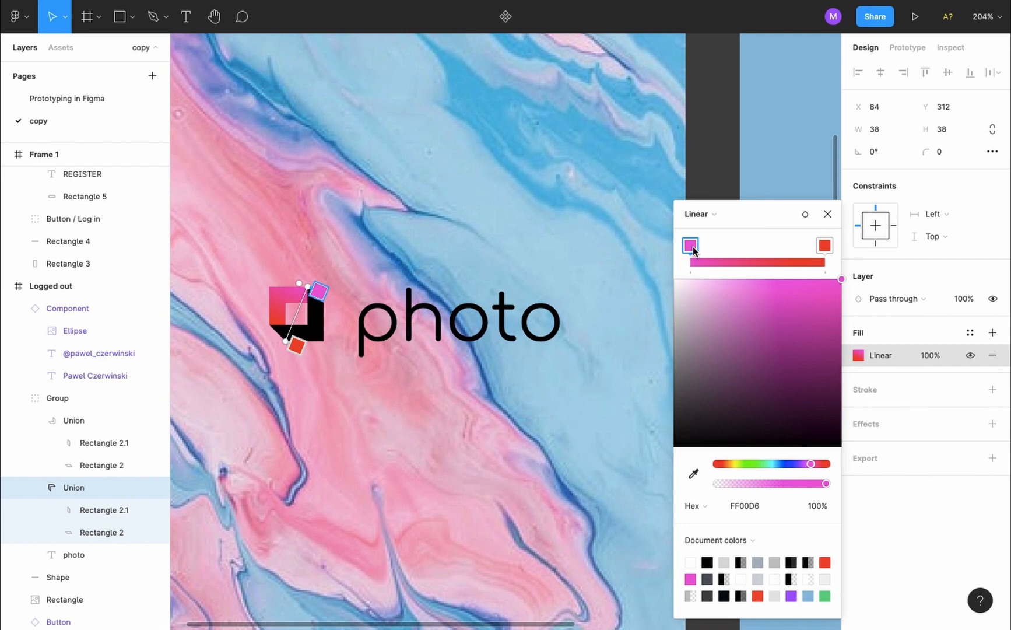
Copy FF00D6 from the original logo and paste it as the grey icon's fill
click(745, 506)
key(super+c)
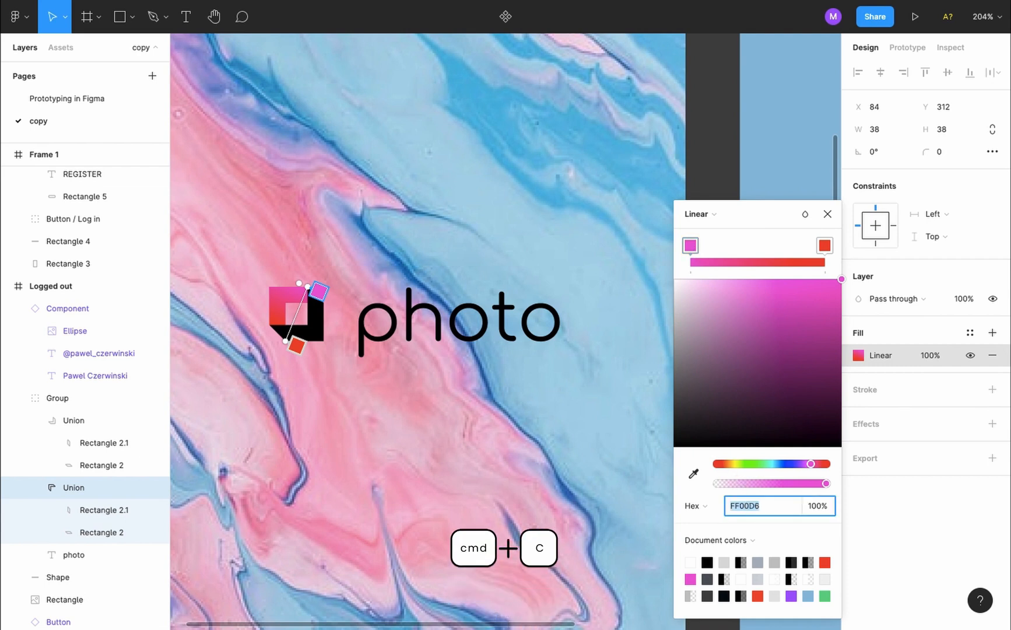
scroll(423, 331, right, 6)
key(Escape)
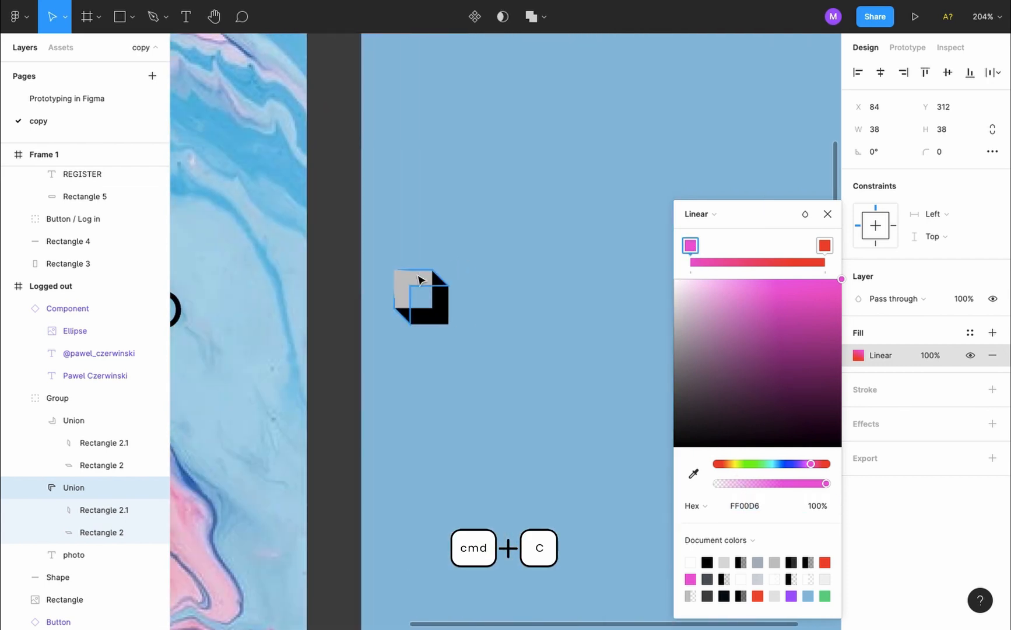
click(828, 214)
click(423, 283)
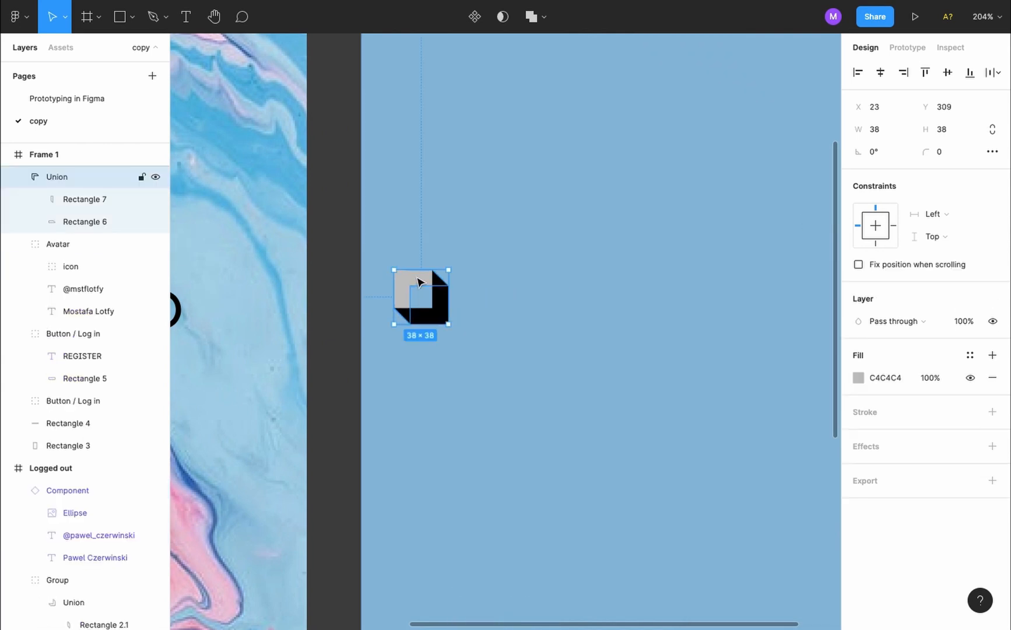
click(858, 378)
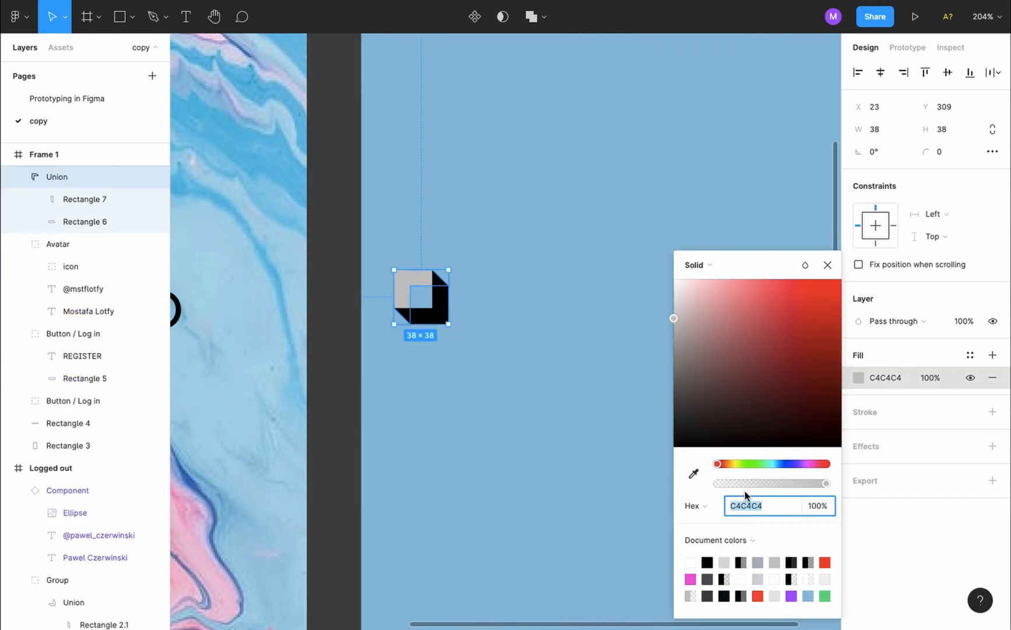
key(super+v)
key(Return)
Switch the icon's fill to a linear gradient starting at FF00D6
click(707, 264)
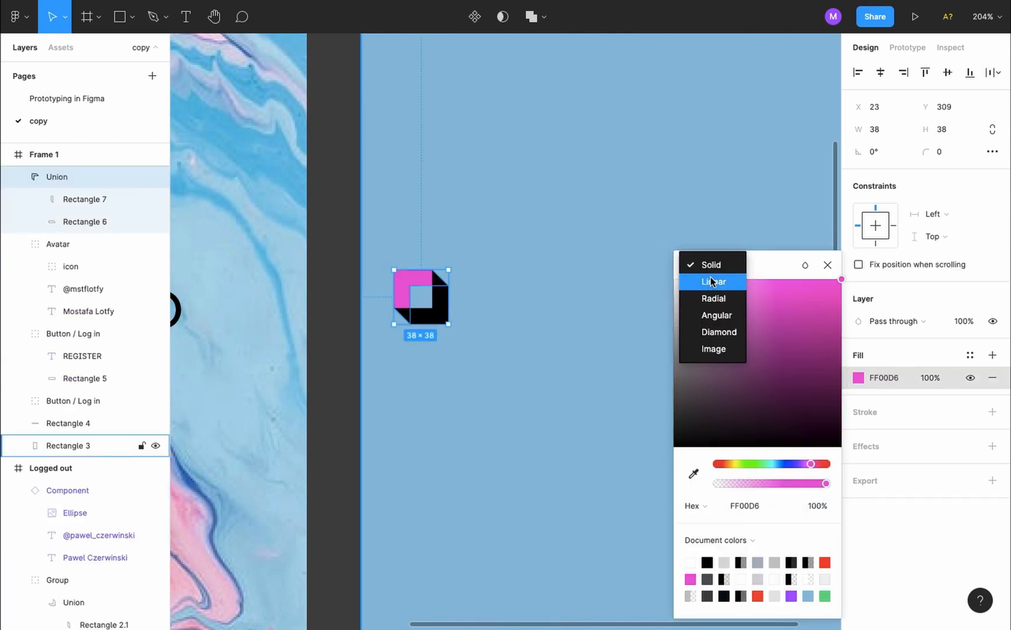
click(710, 281)
key(super+v)
scroll(512, 366, left, 5)
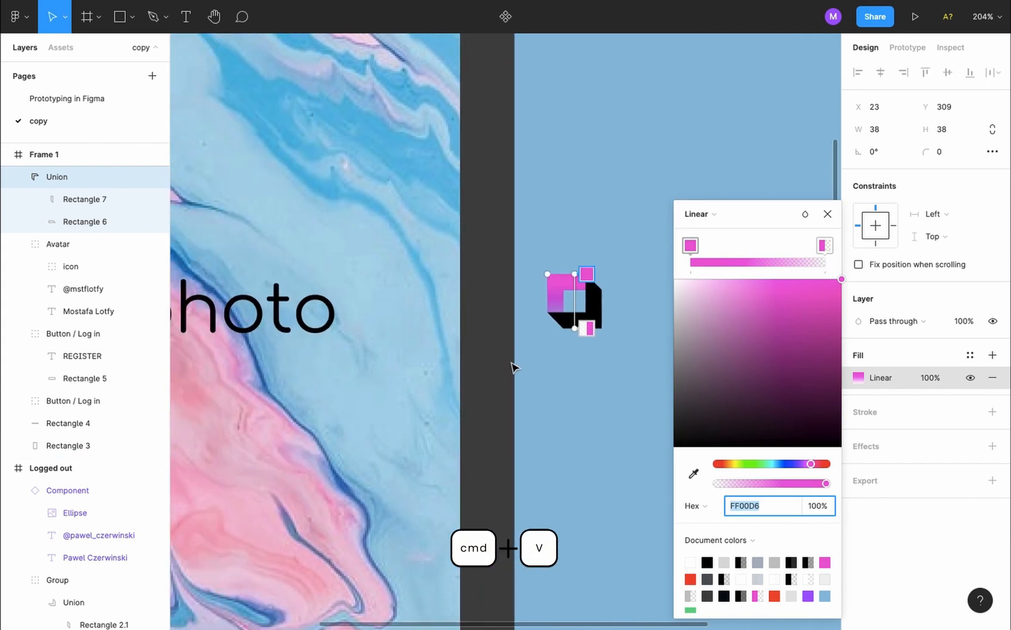
scroll(512, 366, left, 8)
key(Escape)
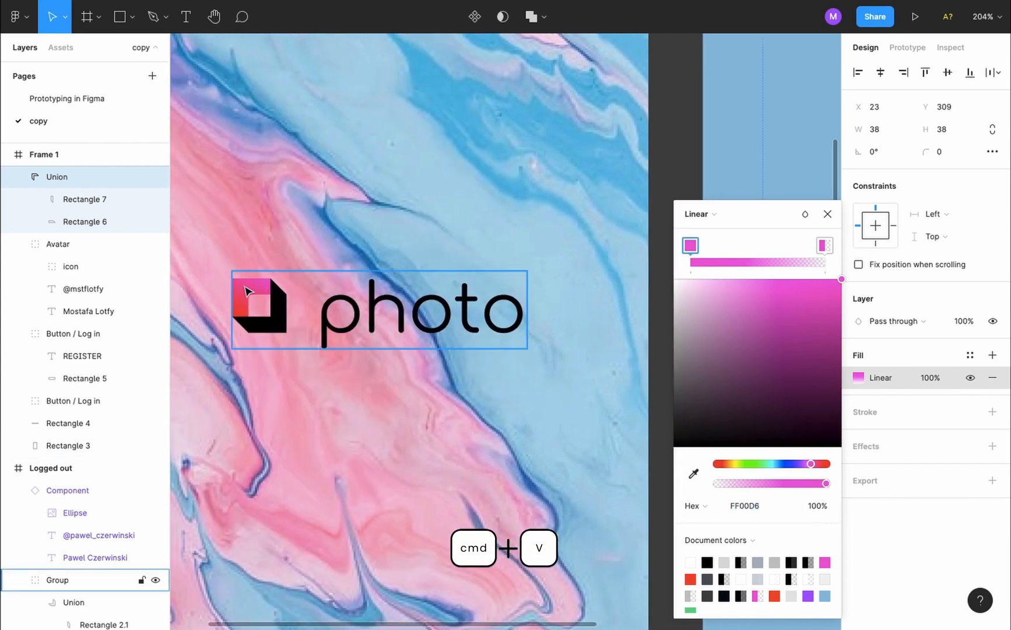
Look up the original logo gradient's red end colour, FF4D00
click(248, 290)
double_click(248, 290)
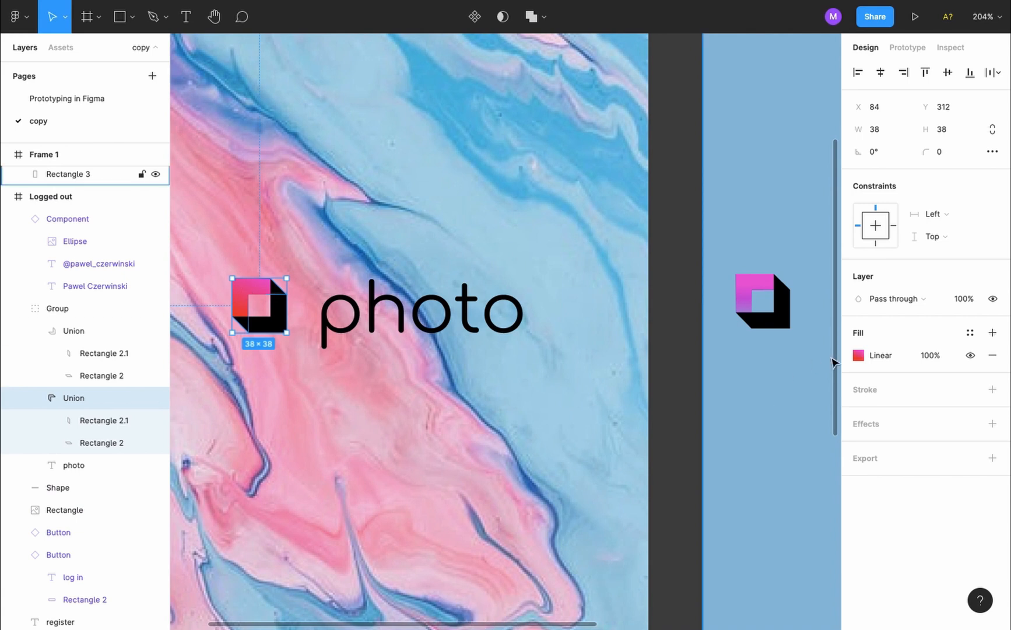
click(858, 357)
click(825, 246)
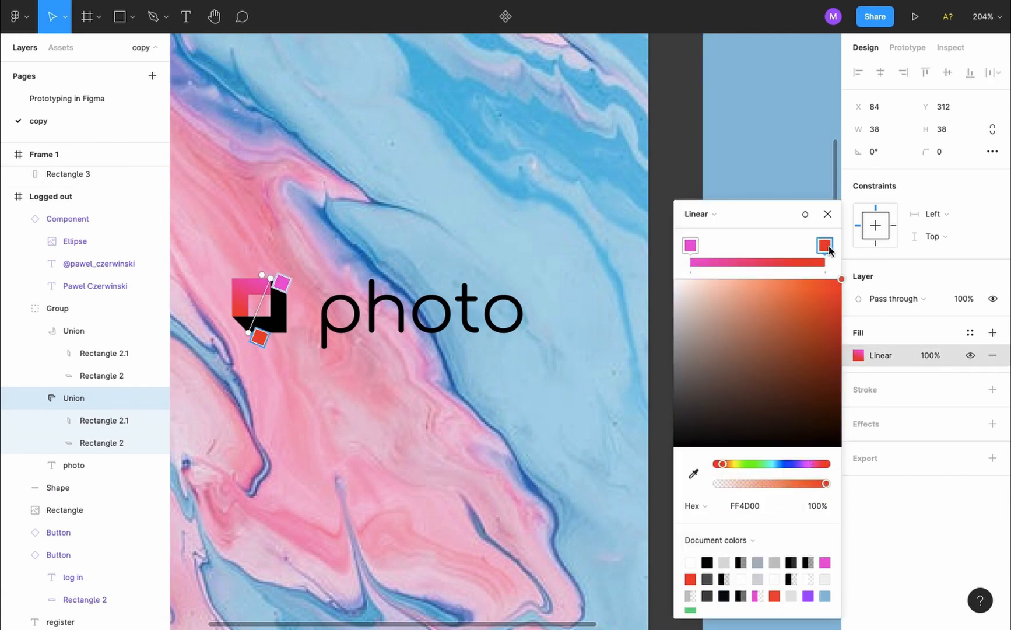
click(762, 506)
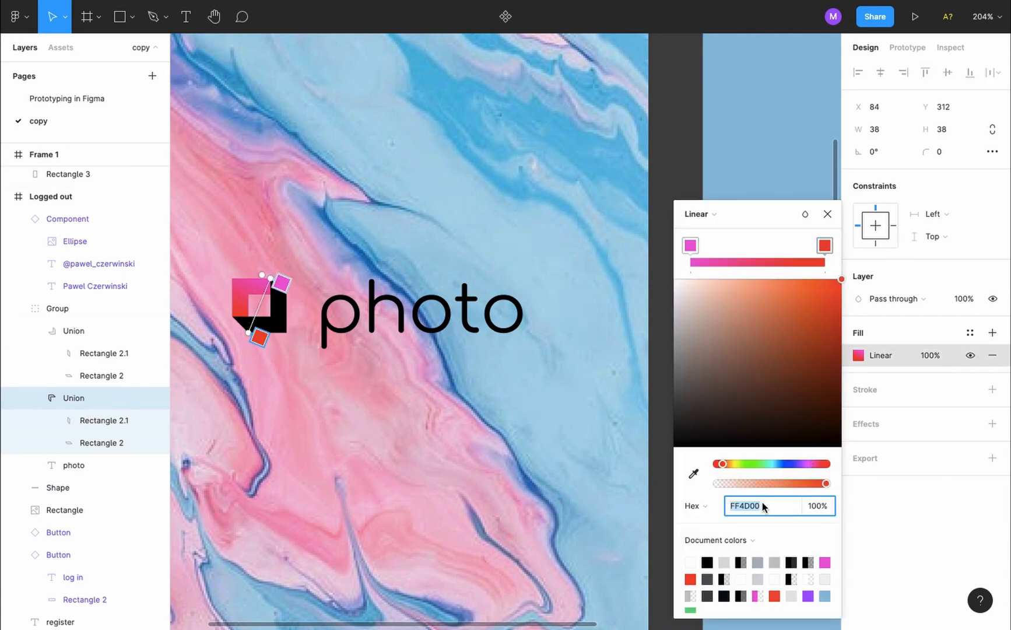
click(828, 214)
scroll(758, 326, right, 5)
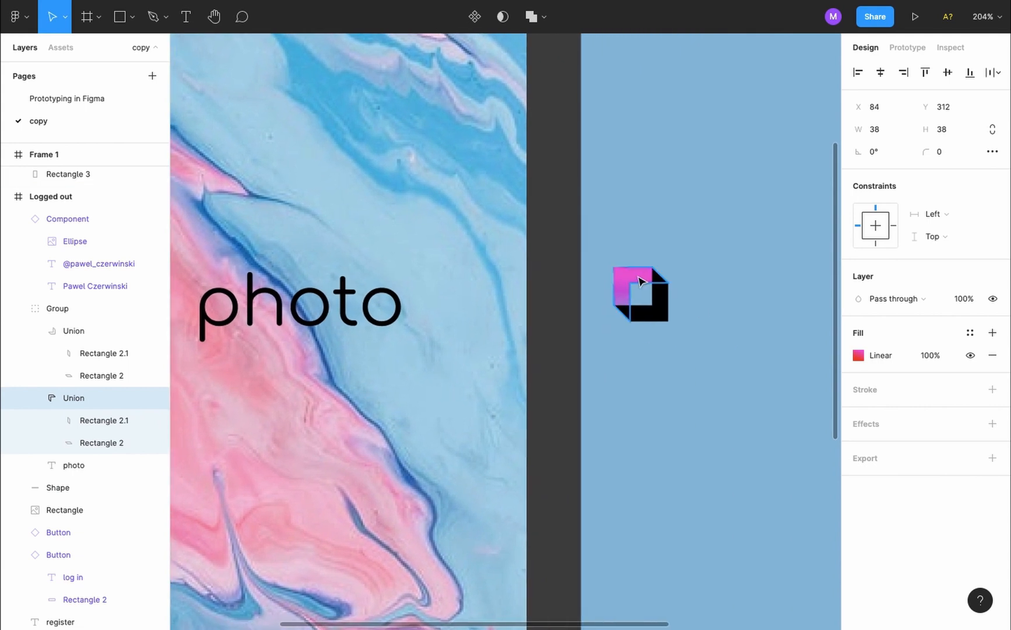
Set the new icon's gradient end stop to FF4D00 at 100% opacity
click(654, 288)
click(857, 378)
click(823, 245)
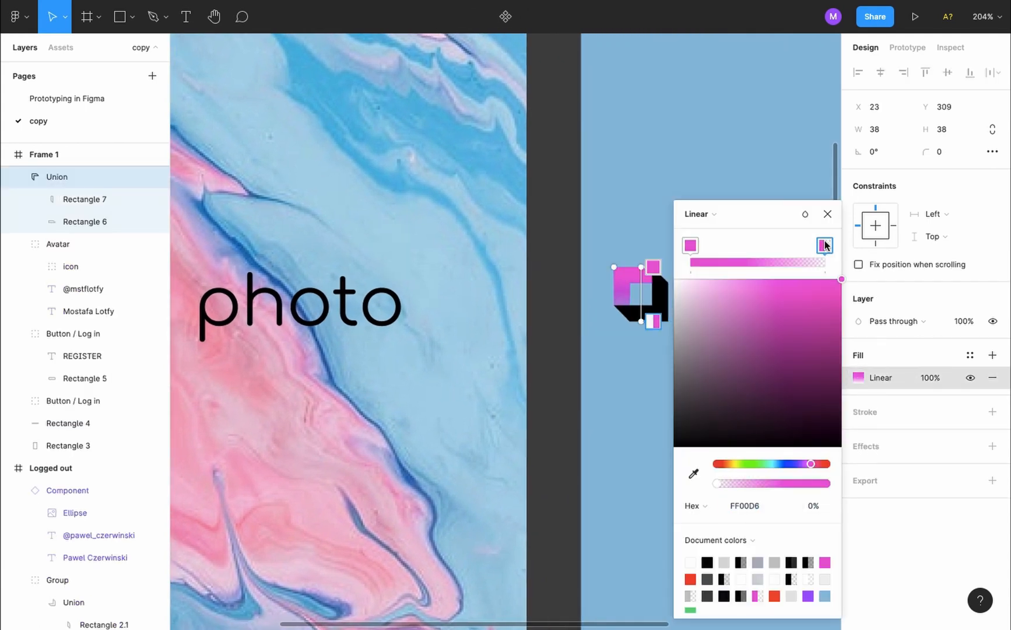
click(761, 506)
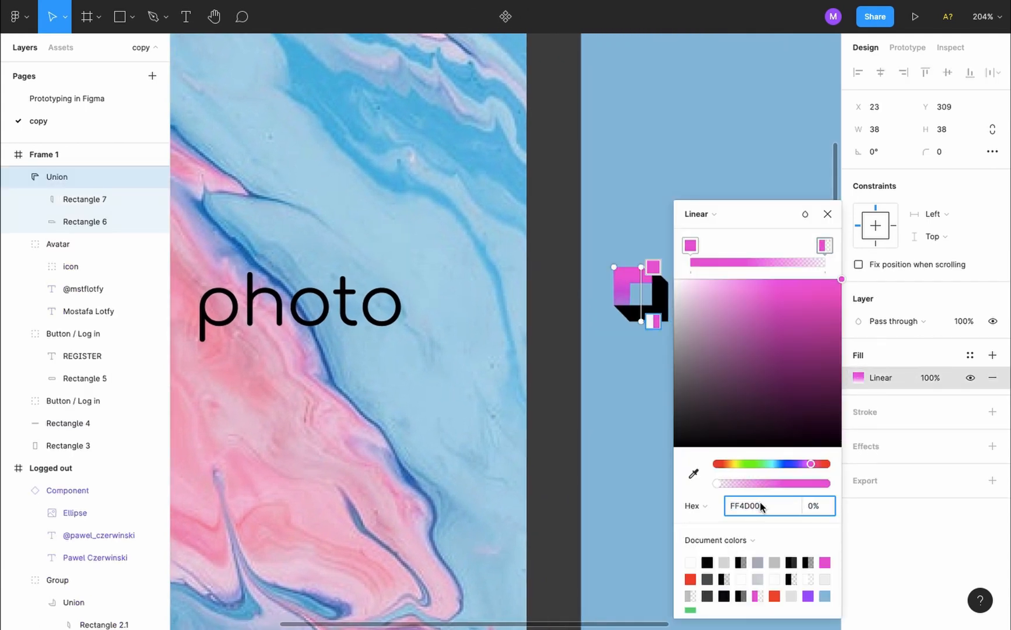
text(FF4D00)
key(Return)
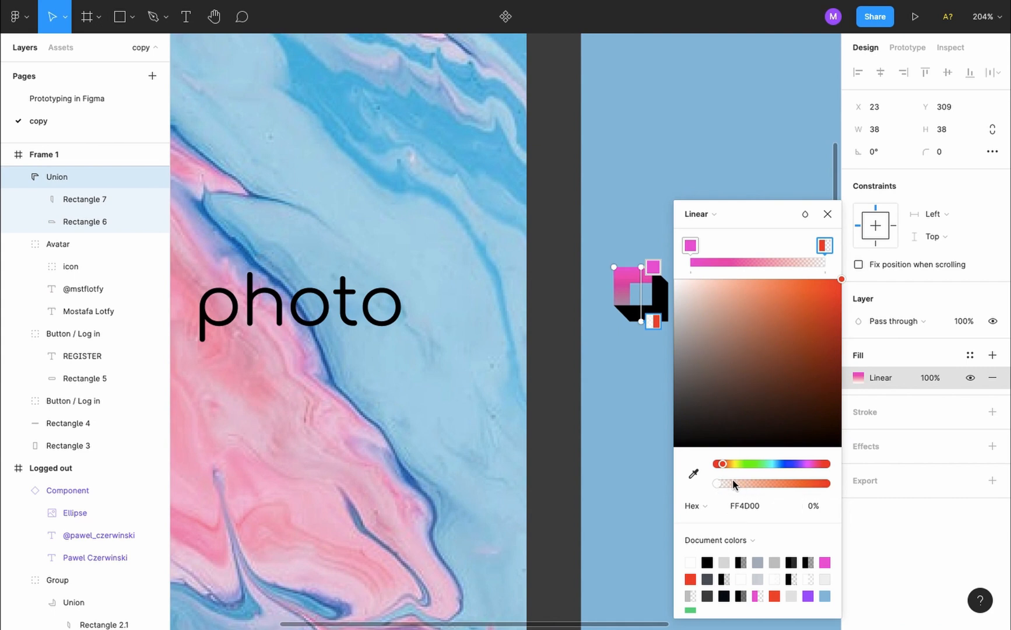
drag(718, 488, 849, 494)
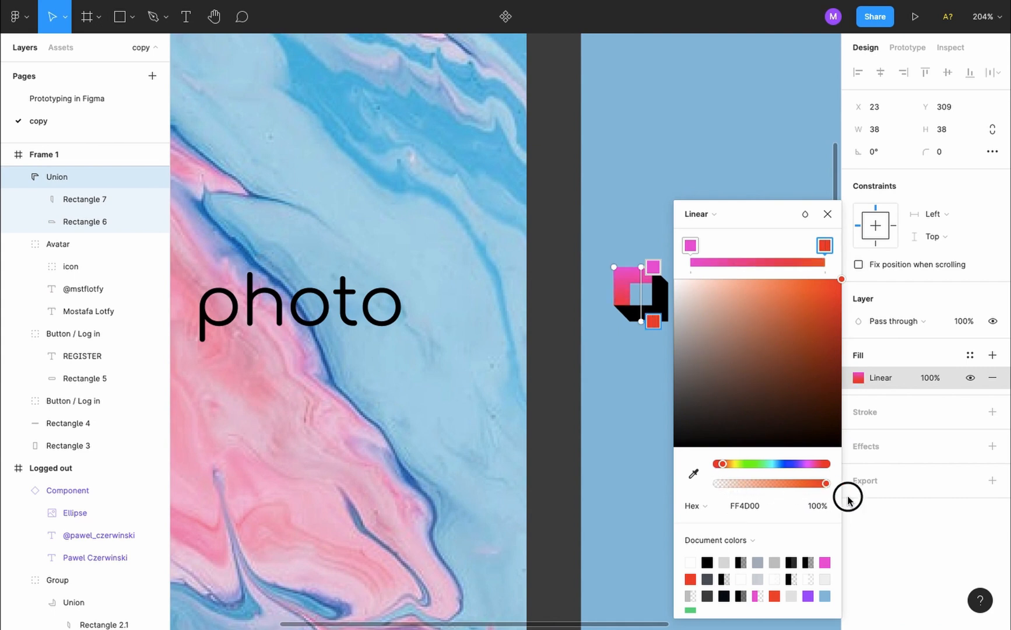
click(828, 214)
click(740, 309)
scroll(740, 308, down, 2)
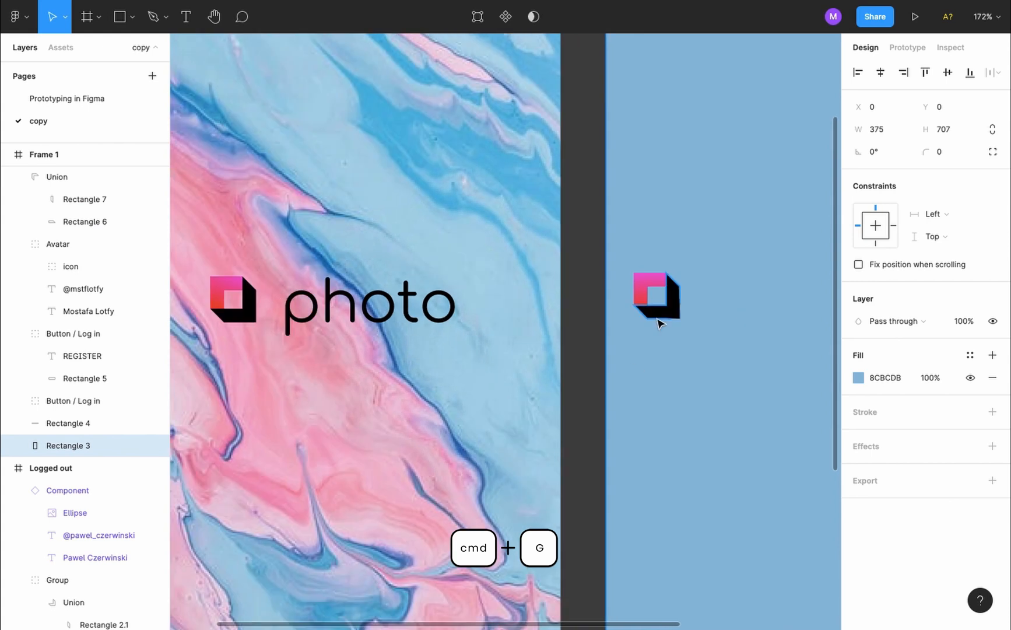
Group the icon's black and pink shapes and name the group 'Logo'
click(666, 308)
shift+click(649, 286)
key(super+g)
key(super+r)
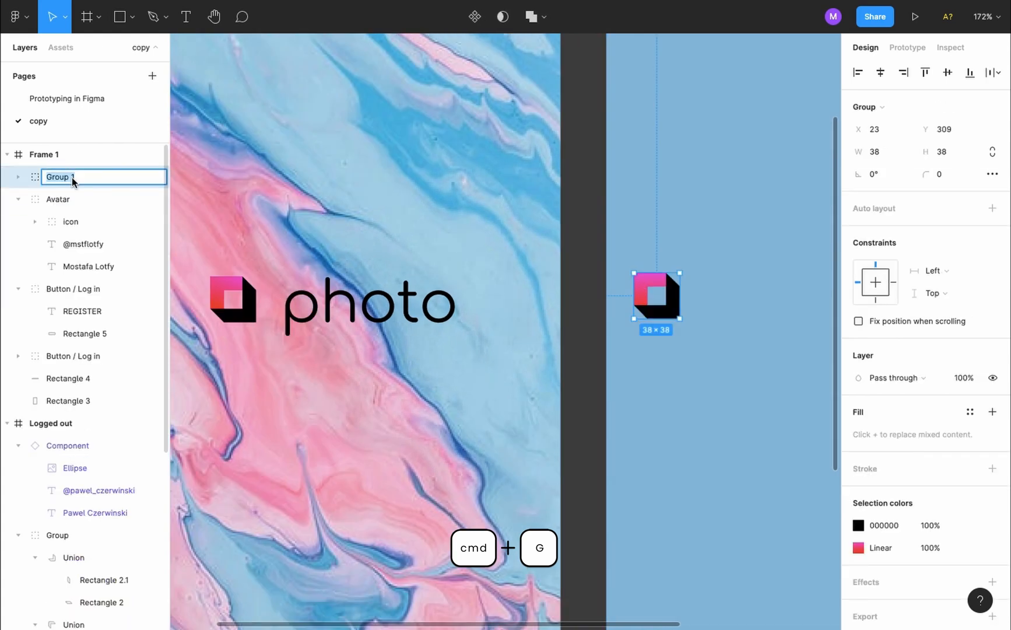
text(Logo)
key(Return)
click(700, 309)
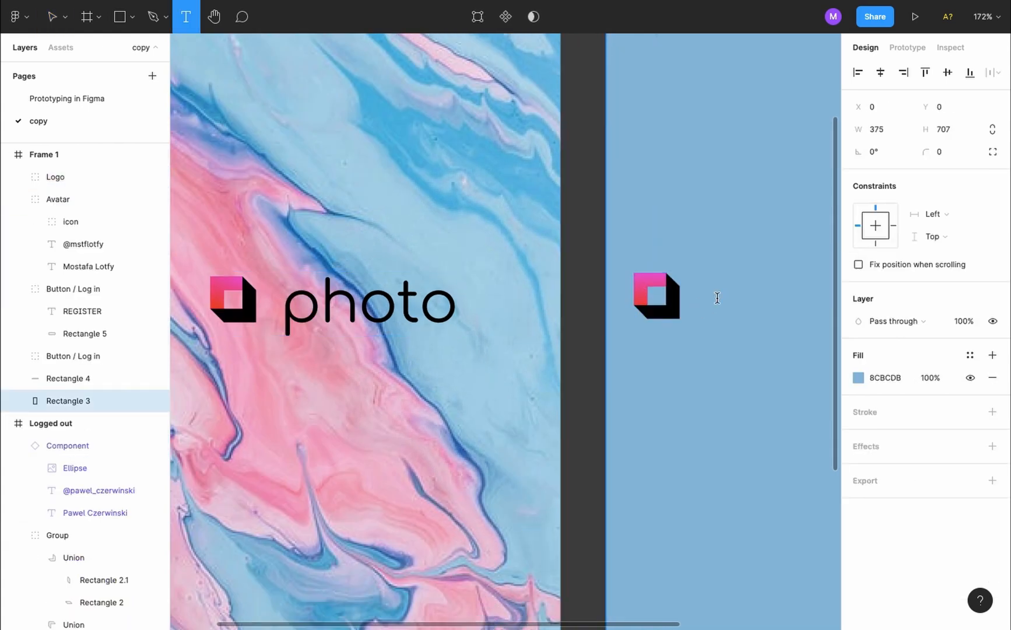
Add 'photo' text beside the icon, spaced like the original wordmark
key(t)
click(678, 270)
text(photo)
key(Escape)
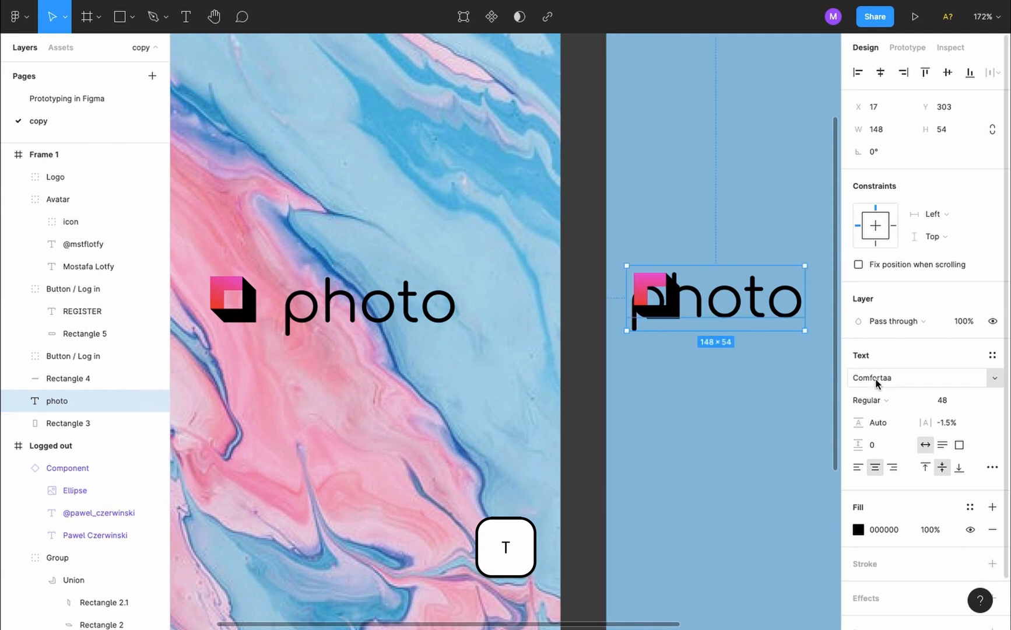
double_click(423, 317)
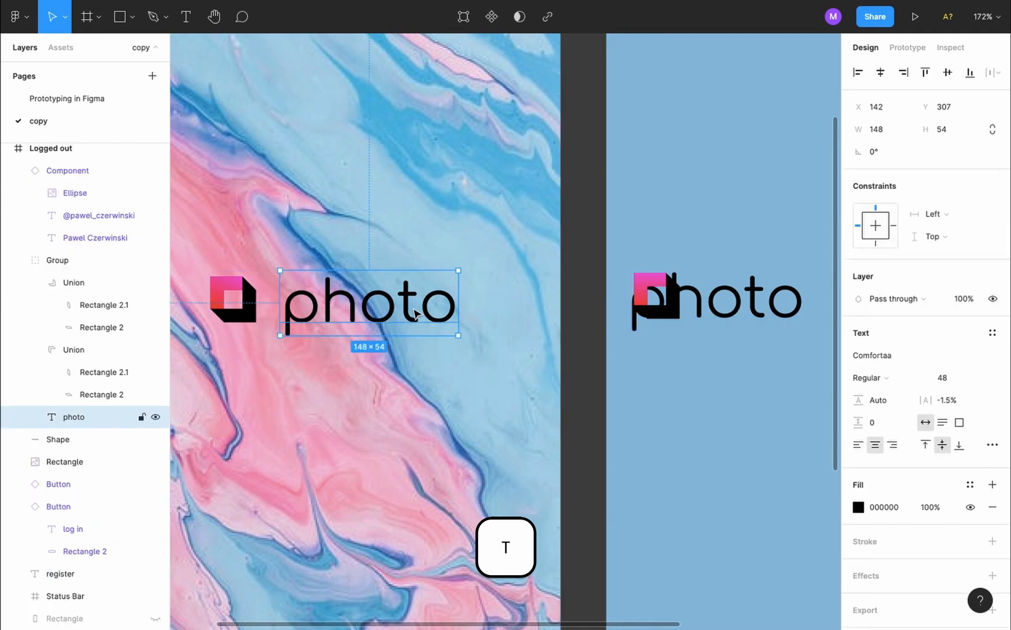
drag(753, 303, 816, 303)
double_click(374, 302)
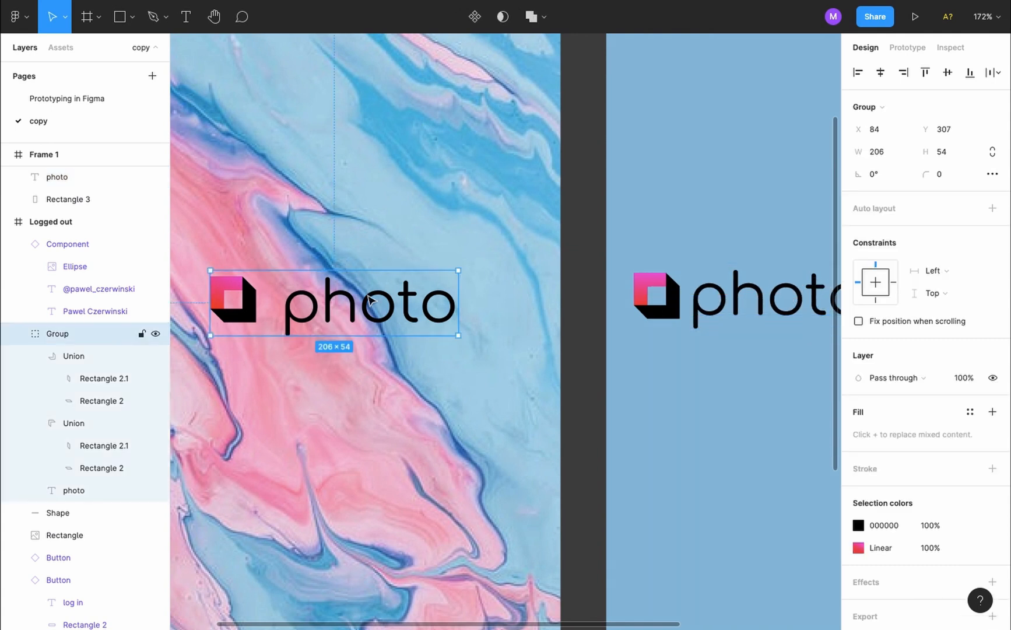
key(alt)
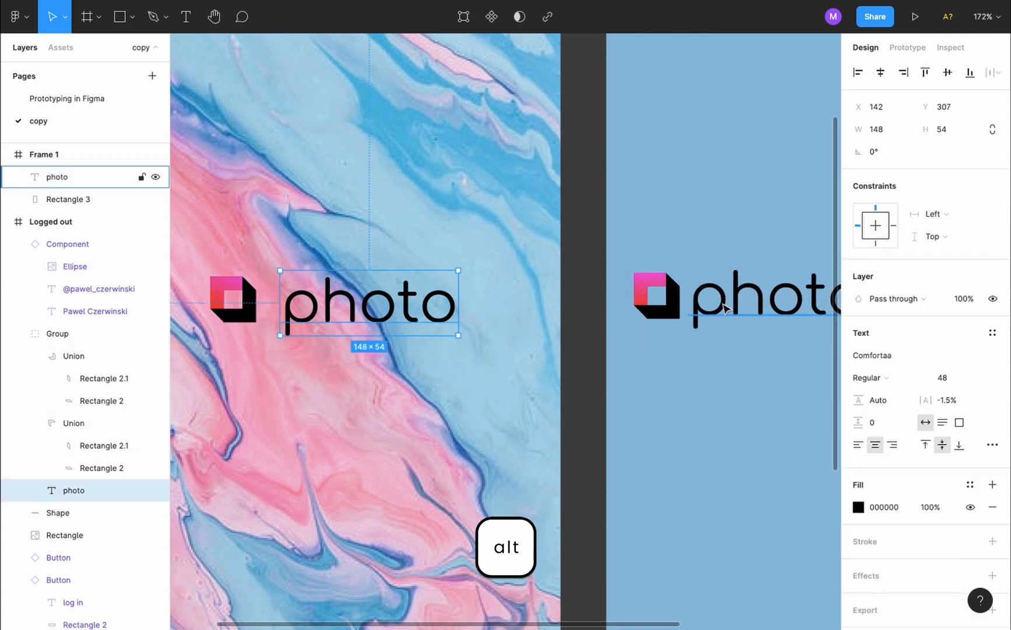
click(689, 307)
key(alt+Right)
key(alt+Right)
key(alt+Right)
key(alt+Right)
key(alt+Right)
key(alt+Right)
key(alt+Right)
key(alt+Right)
key(alt+Right)
key(alt+Right)
key(alt+Right)
key(alt+Right)
key(alt+Right)
key(alt+Right)
key(alt+Right)
key(alt+Right)
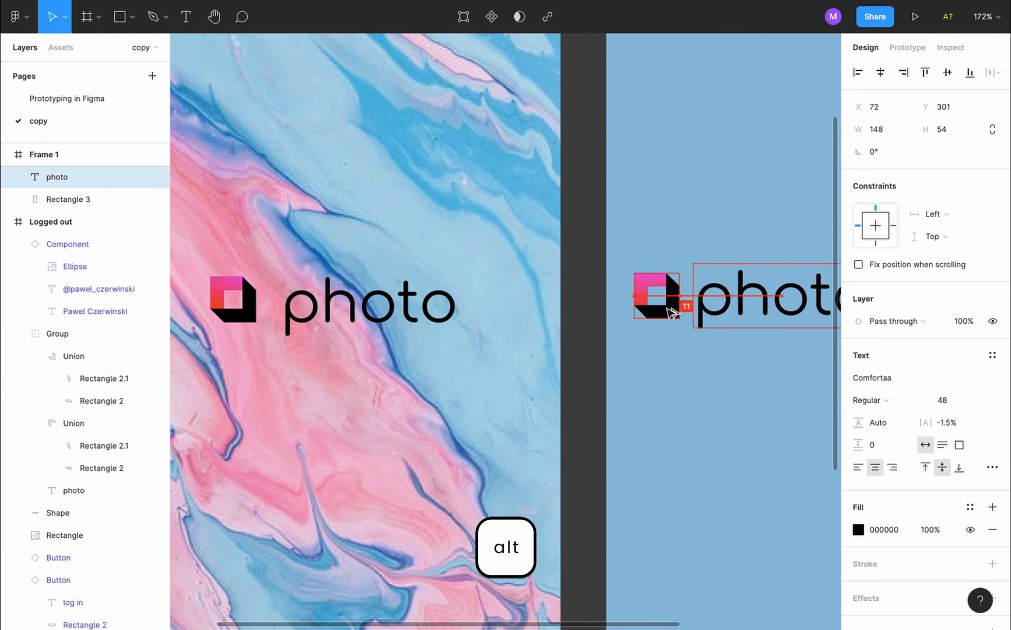
key(alt+Left)
key(alt+Left)
key(alt+Left)
Group icon and text as 'Logo', renaming the inner icon group 'icon'
click(606, 268)
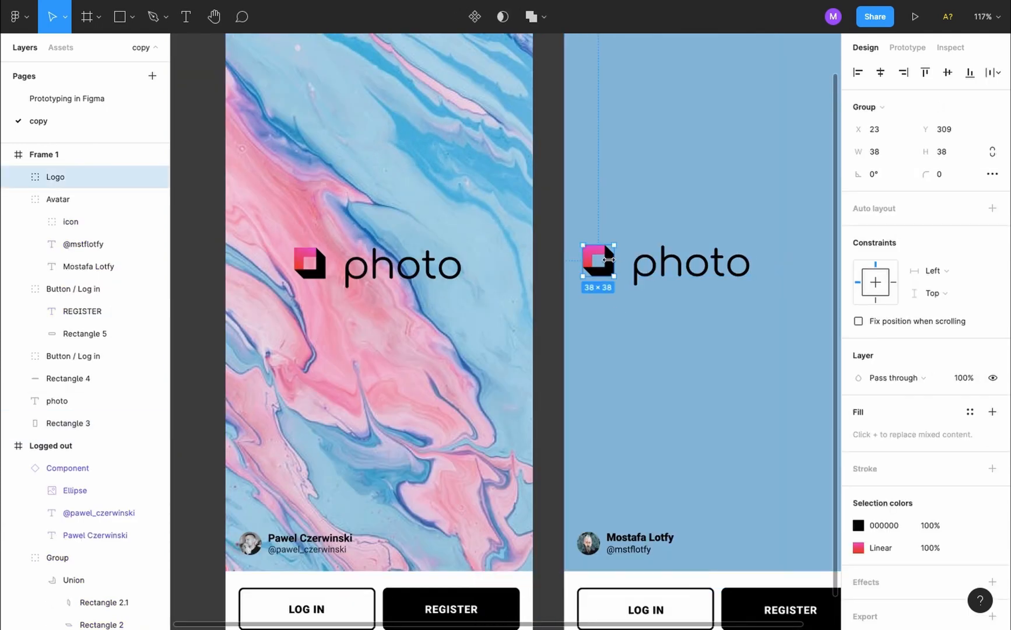
shift+click(654, 265)
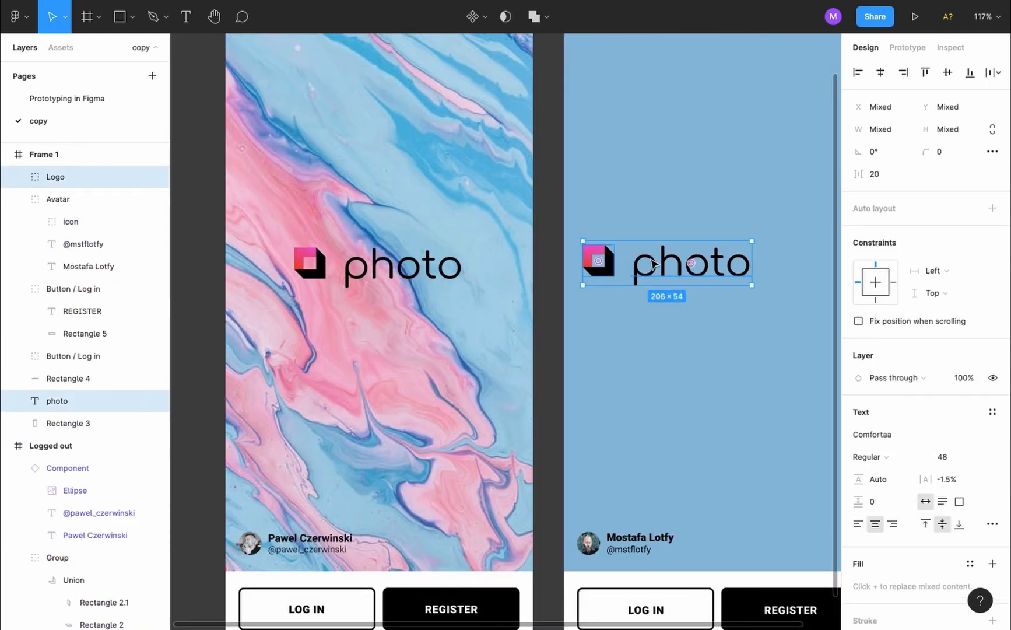
key(super+g)
double_click(66, 177)
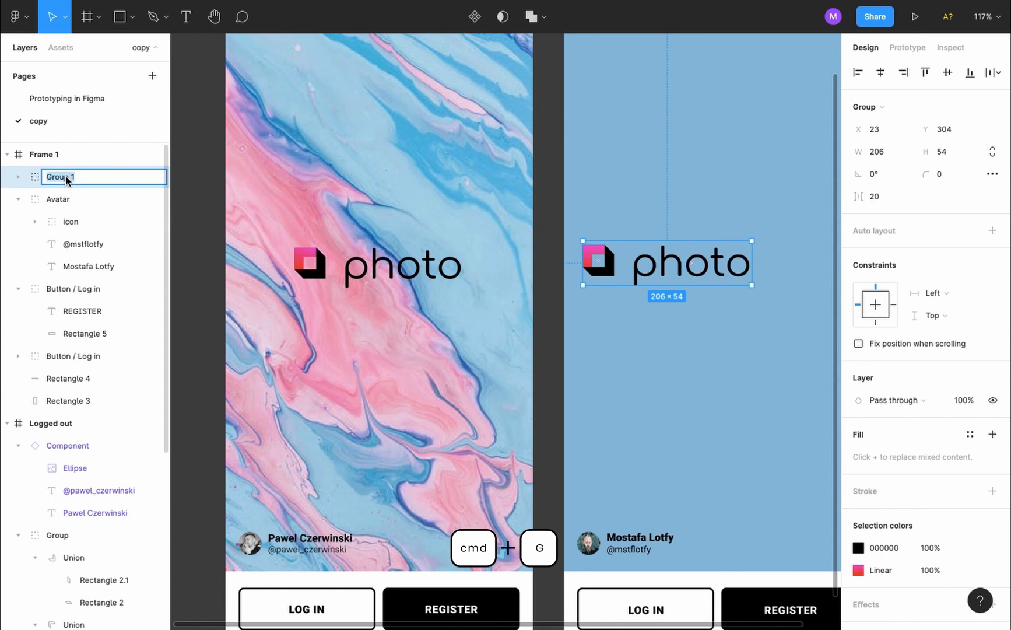
text(Logo)
key(Return)
click(18, 177)
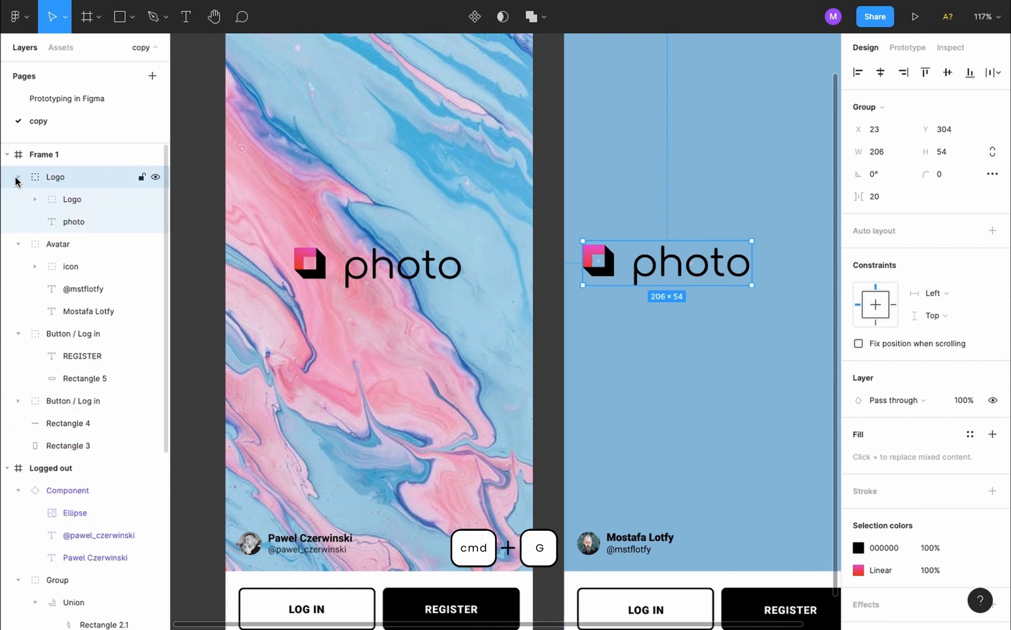
double_click(70, 199)
text(icon)
key(Return)
click(17, 179)
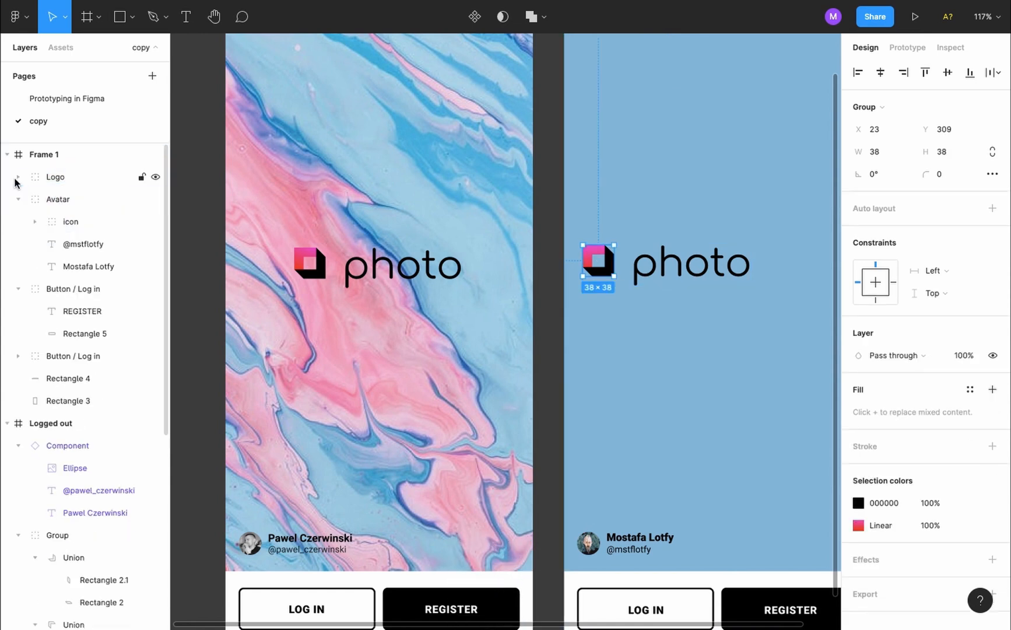
Centre the logo in the blue frame and raise it to match the marbled screen
click(688, 325)
click(689, 267)
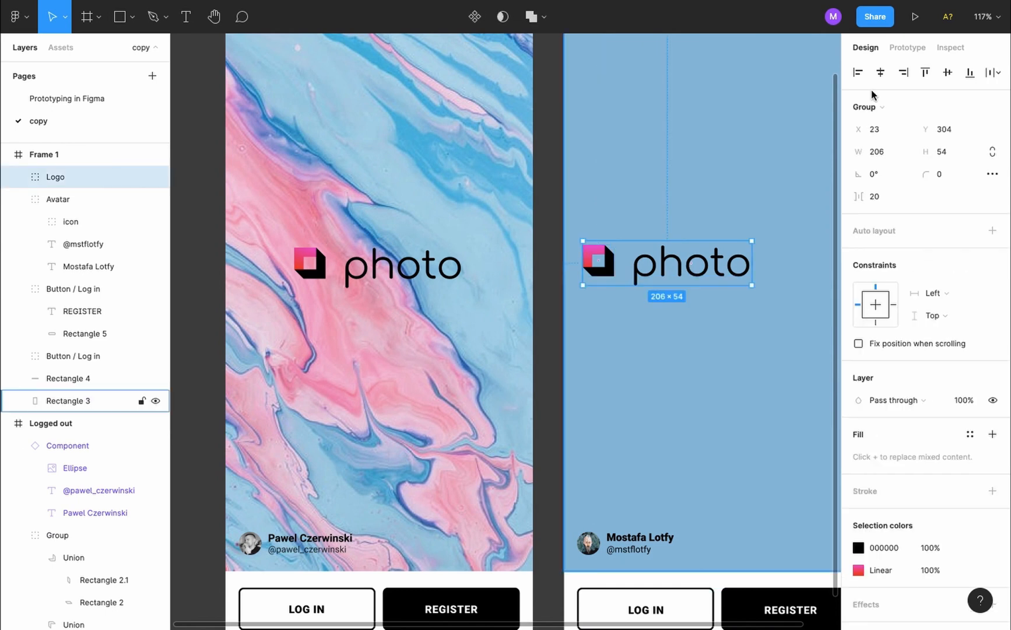
click(881, 72)
click(948, 71)
click(406, 269)
scroll(294, 208, down, 3)
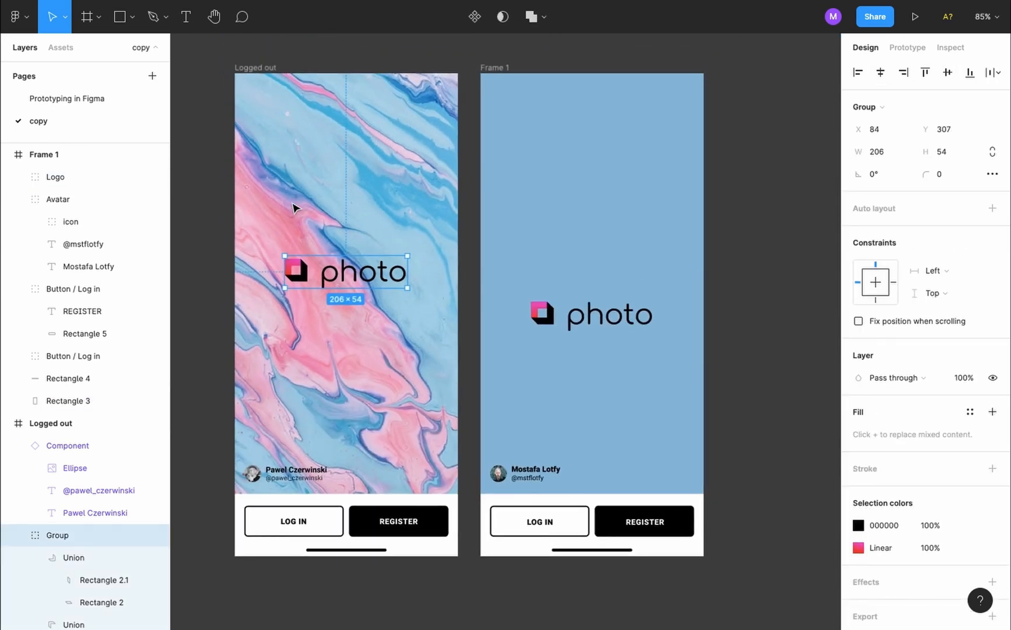
key(alt)
click(539, 318)
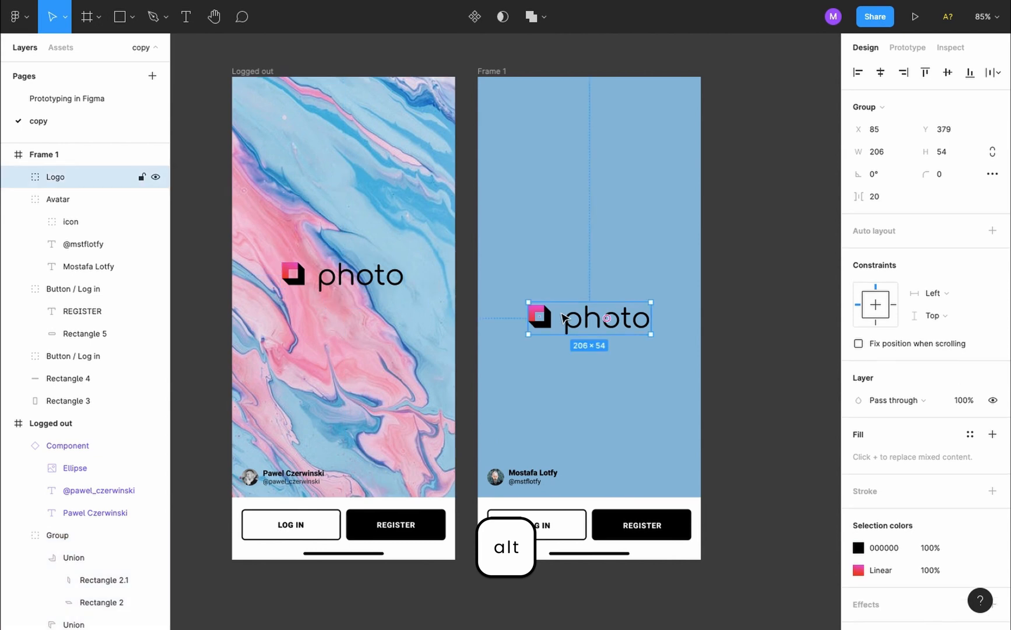
key(shift+Up)
key(shift+Up)
key(shift+Up)
key(shift+Up)
key(shift+Up)
key(shift+Up)
key(shift+Up)
key(shift+Up)
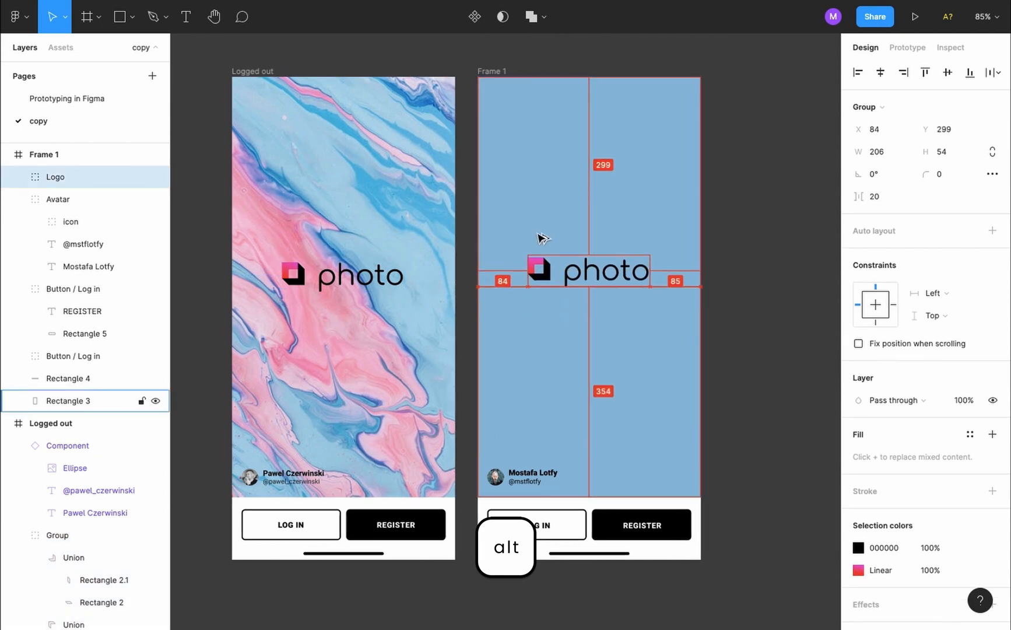
Nudge the logo down slightly, then search Unsplash for 'liquid pattern'
key(Down)
key(Down)
key(Down)
key(Down)
key(Down)
key(Down)
key(Down)
key(Down)
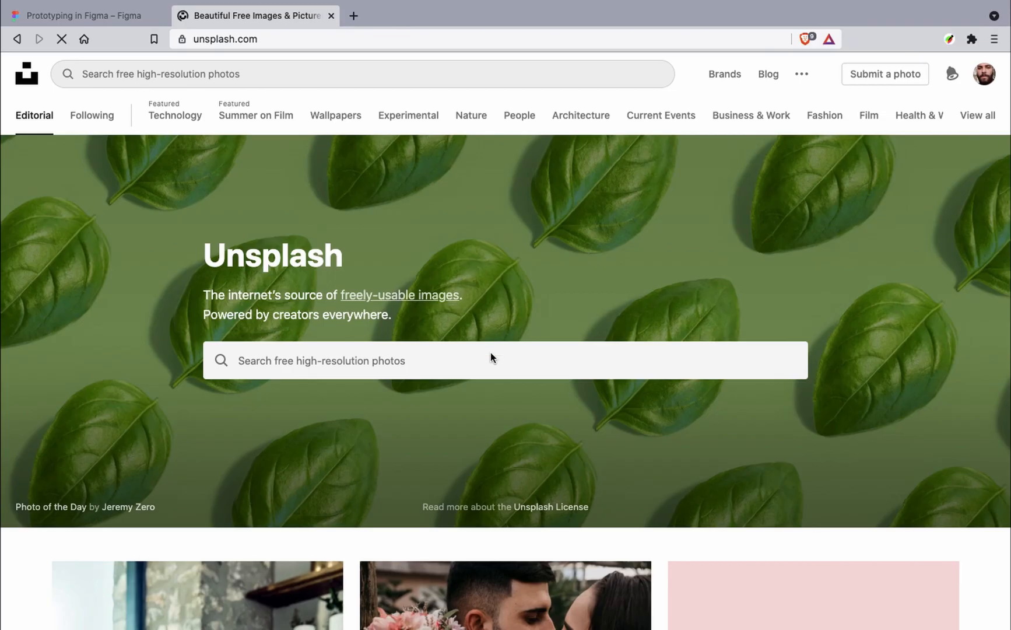
click(491, 353)
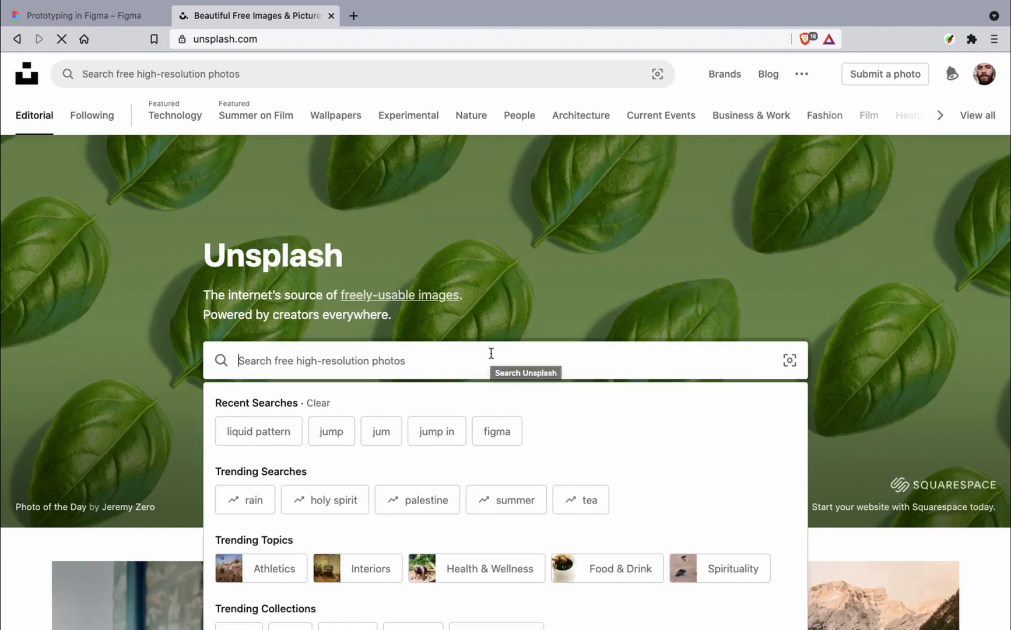
text(liquid patte)
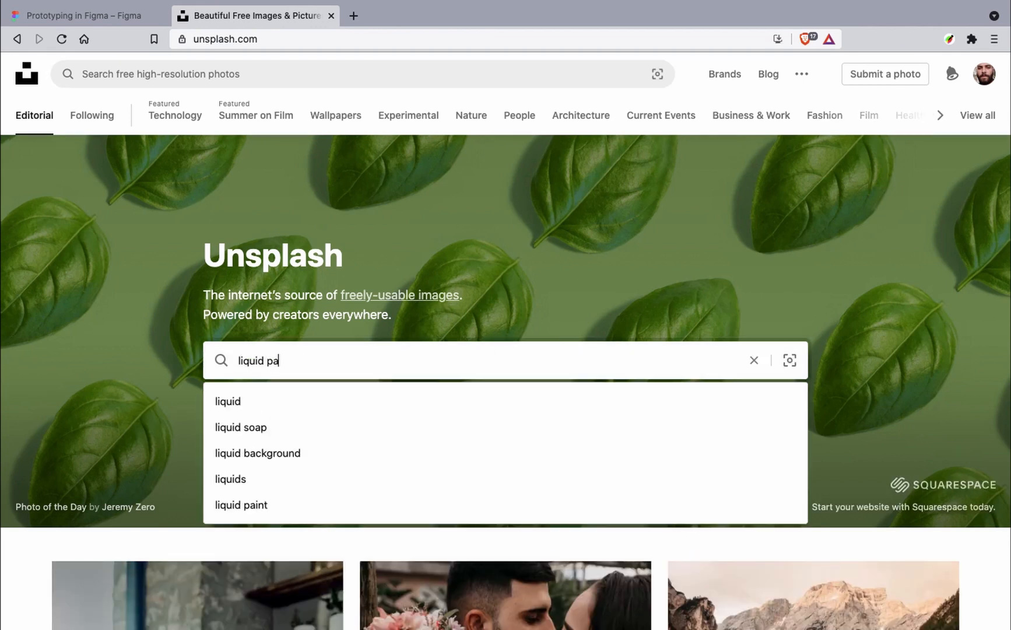
text(rn)
key(Return)
scroll(549, 291, down, 15)
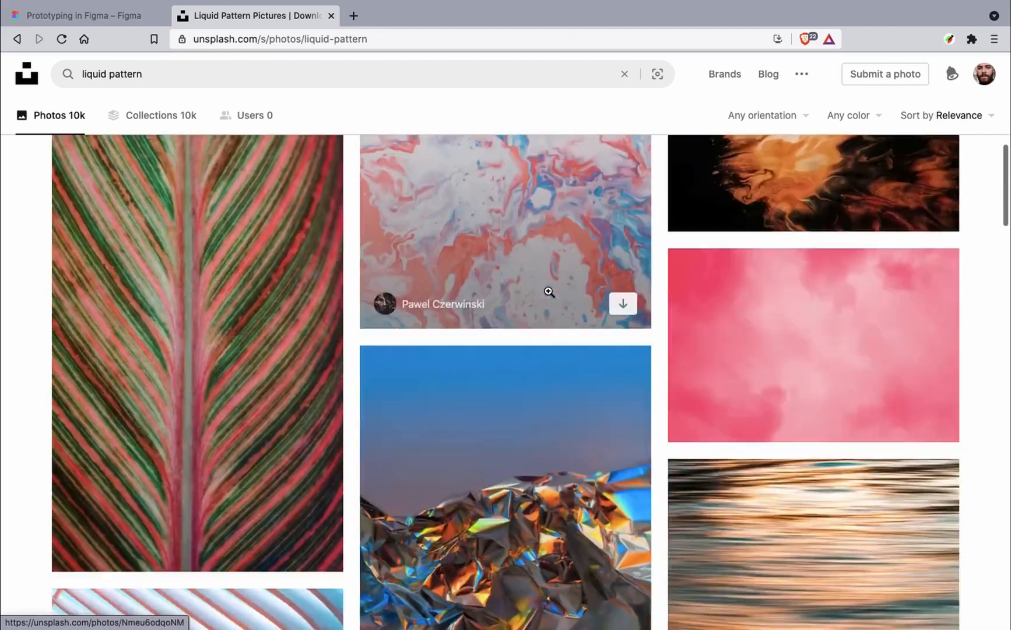
scroll(548, 291, down, 10)
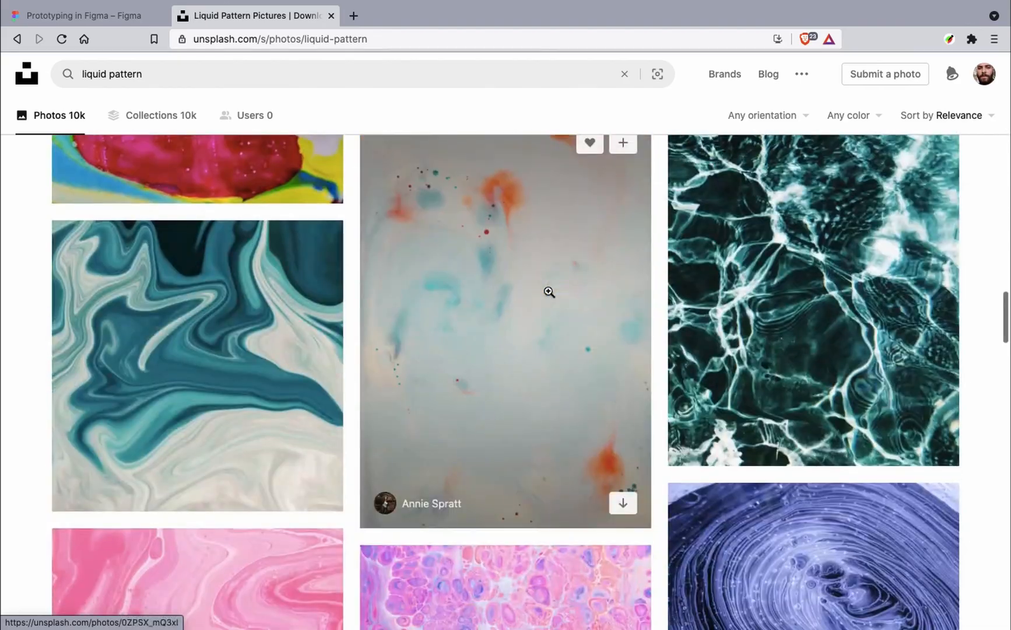
scroll(525, 294, up, 1)
Open a pale pastel pattern photo, copy the image, and close the tab
click(493, 300)
right_click(509, 272)
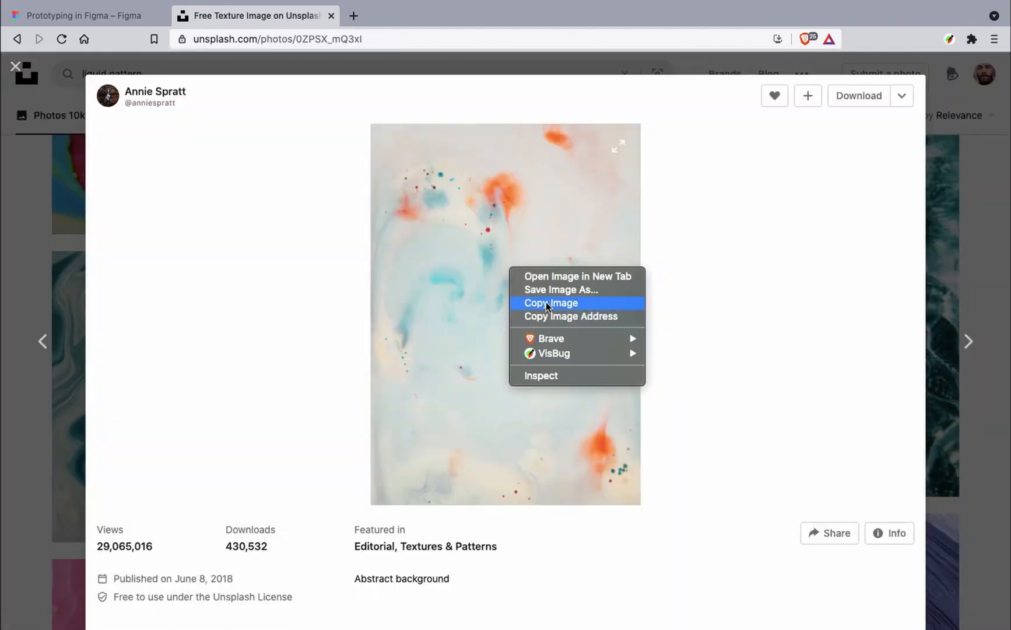
click(548, 304)
key(super+w)
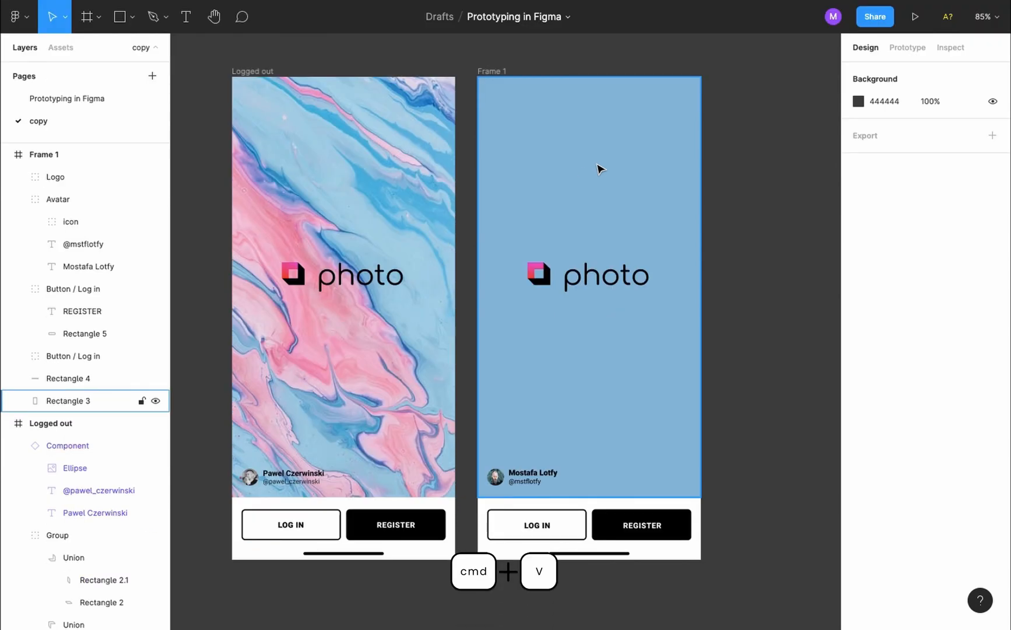
Delete the old Logged out frame and rename Frame 1 to 'Logged Out'
click(599, 166)
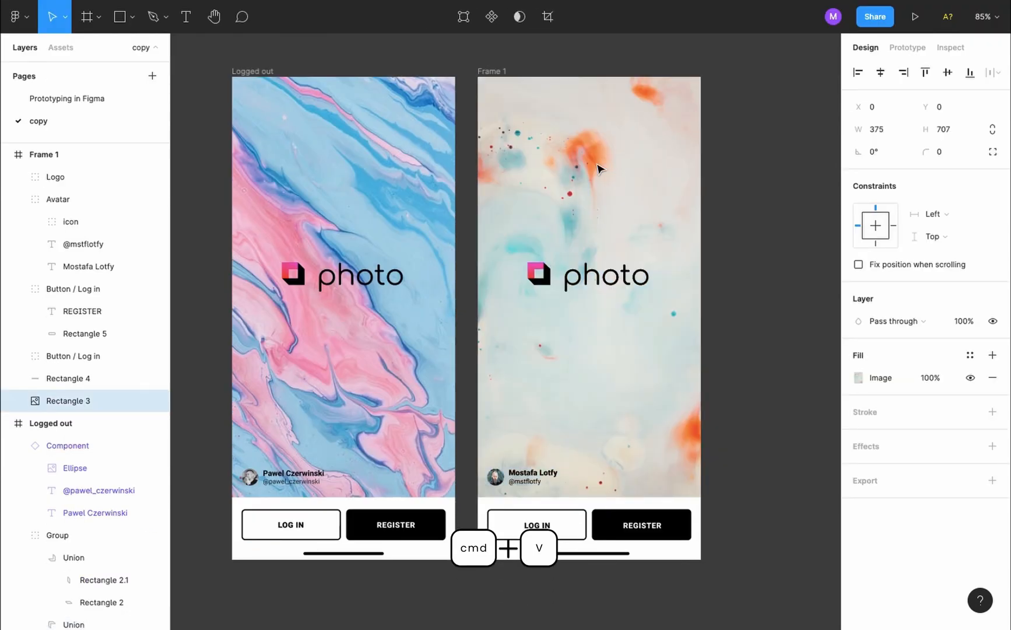
scroll(598, 165, down, 3)
click(729, 259)
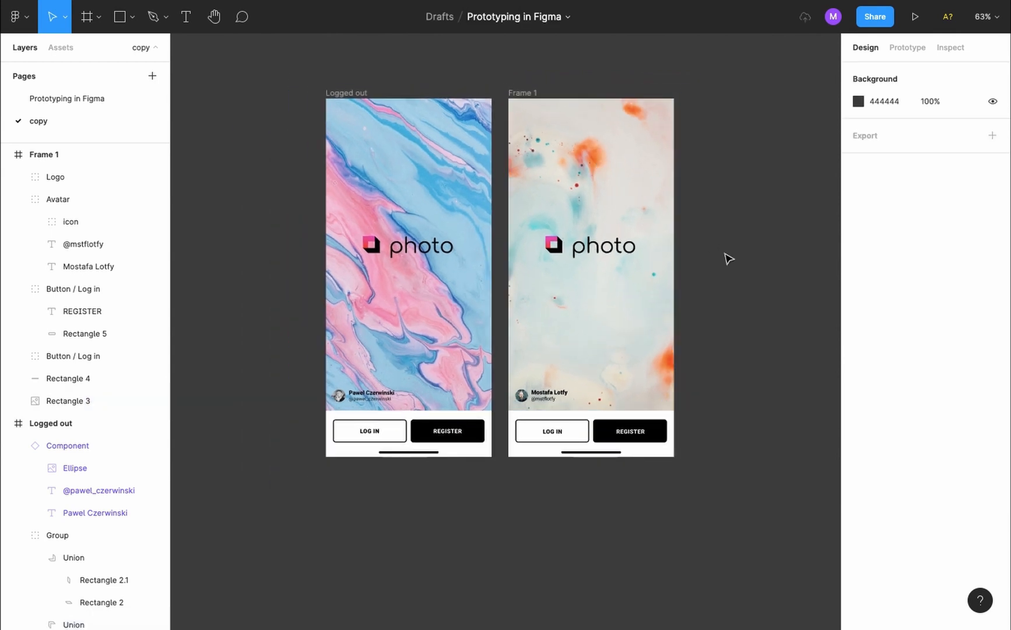
click(355, 92)
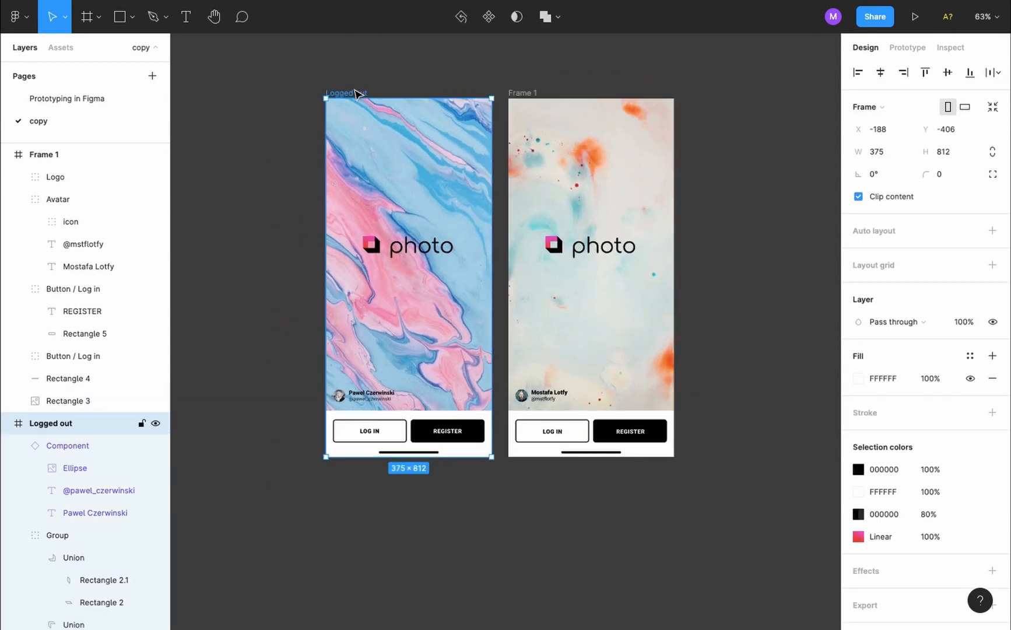
key(Delete)
click(537, 94)
key(super+r)
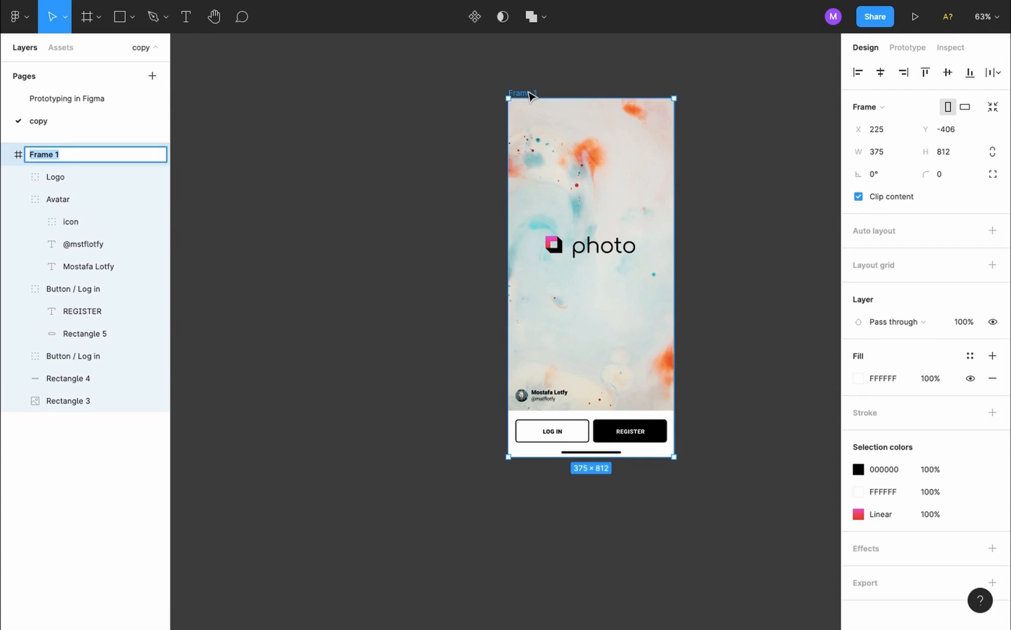
text(Logged Out)
key(Return)
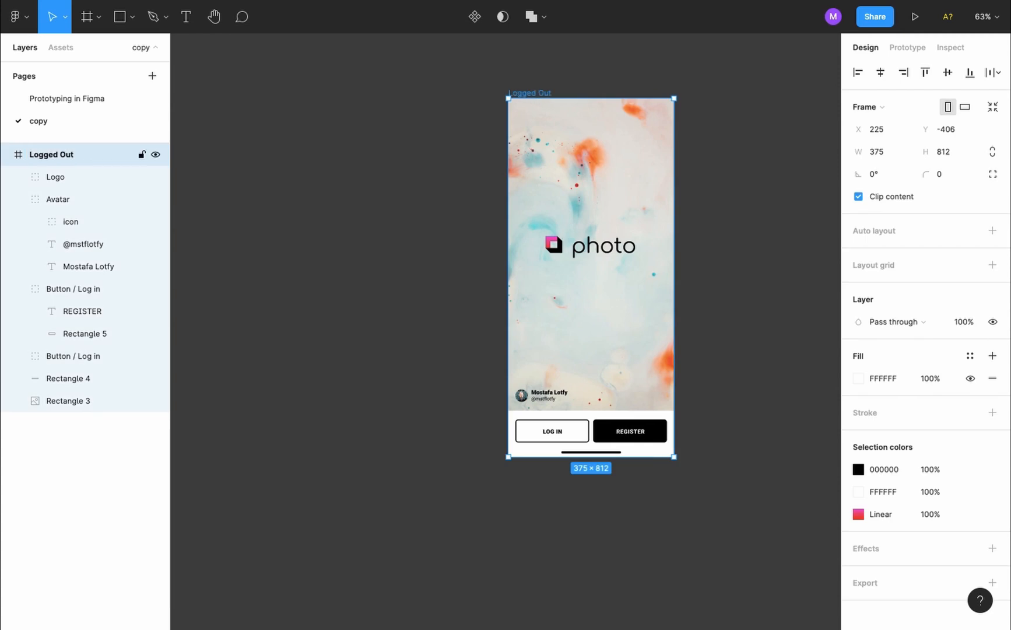
Rename the second Button / Log in layer to 'Button / Register'
click(18, 199)
click(19, 222)
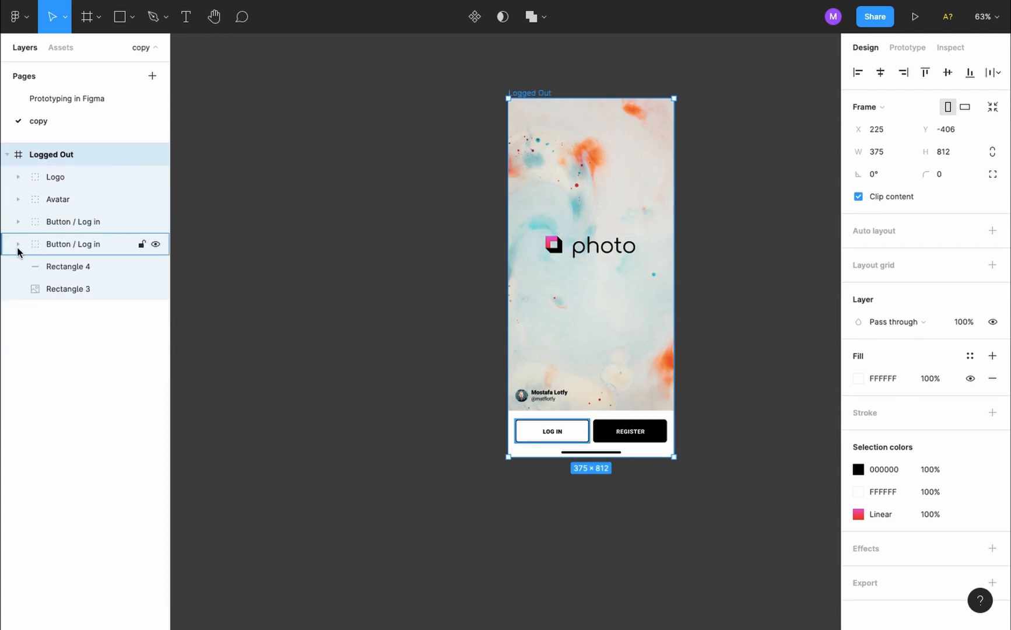
double_click(93, 245)
key(BackSpace)
key(BackSpace)
key(BackSpace)
key(BackSpace)
key(BackSpace)
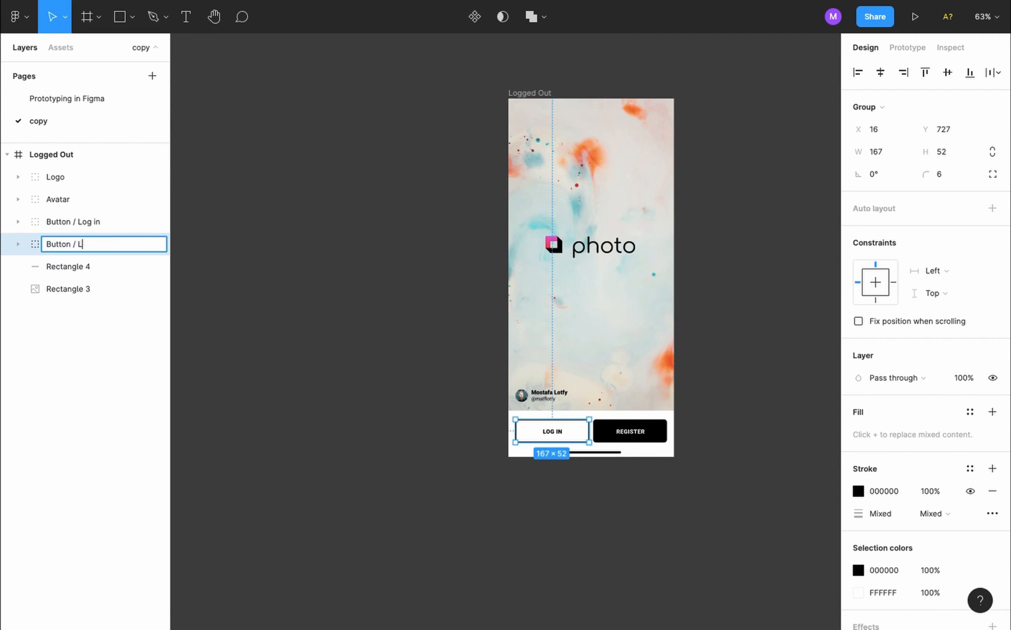
text(Register)
key(Return)
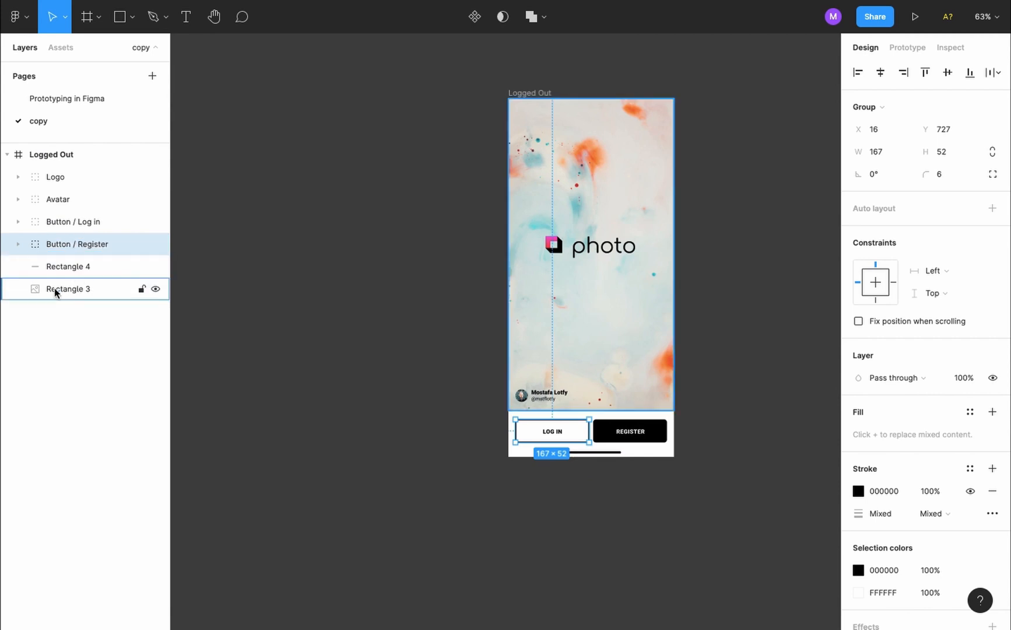
Rename Rectangle 3 to 'Background Image' and Rectangle 4 to 'Home bar'
click(54, 288)
double_click(68, 288)
text(Background)
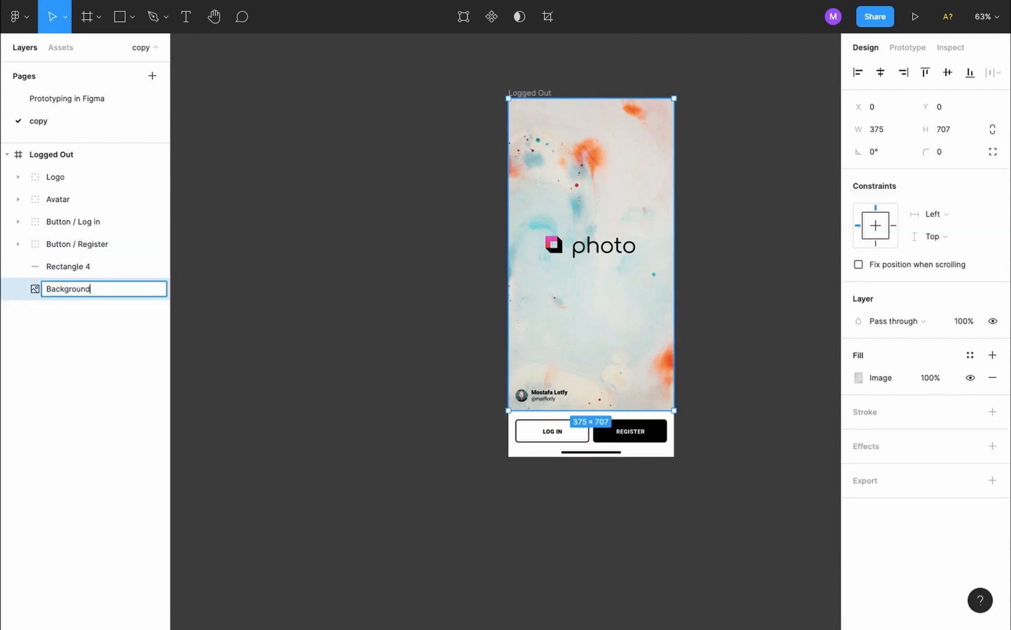
text( Image)
key(Return)
click(65, 266)
double_click(65, 266)
text(Home bar)
key(Return)
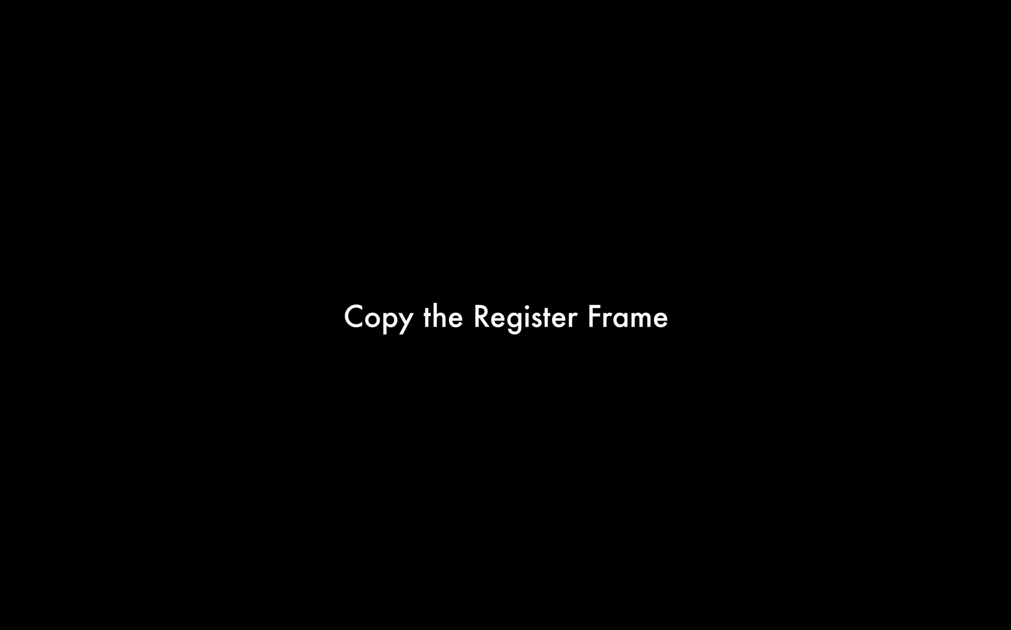
Paste the Register (step 1) frame onto the copy page, right of Logged Out
scroll(699, 285, right, 10)
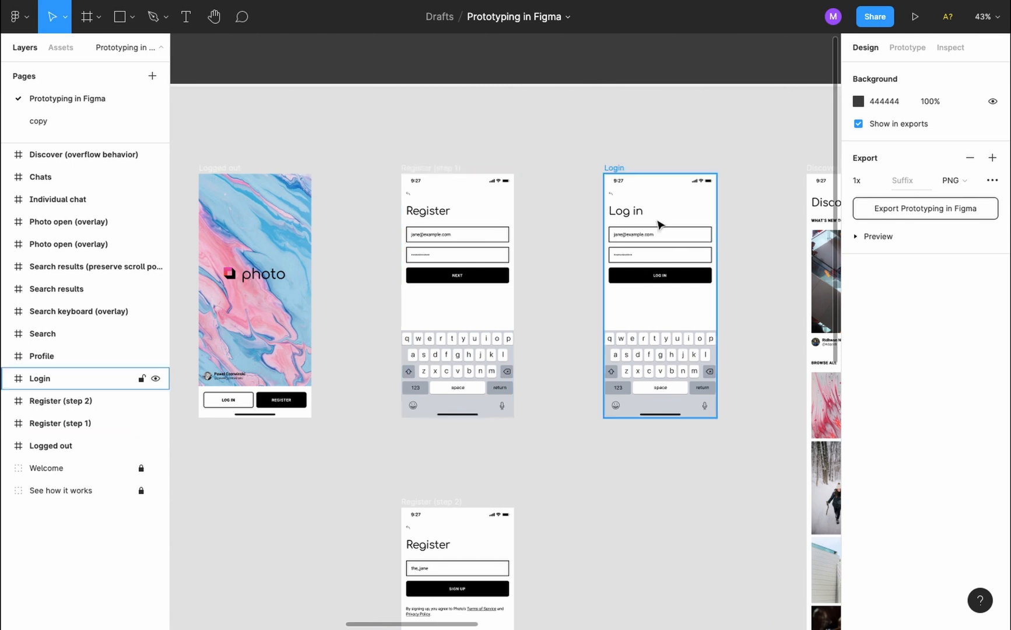
click(435, 168)
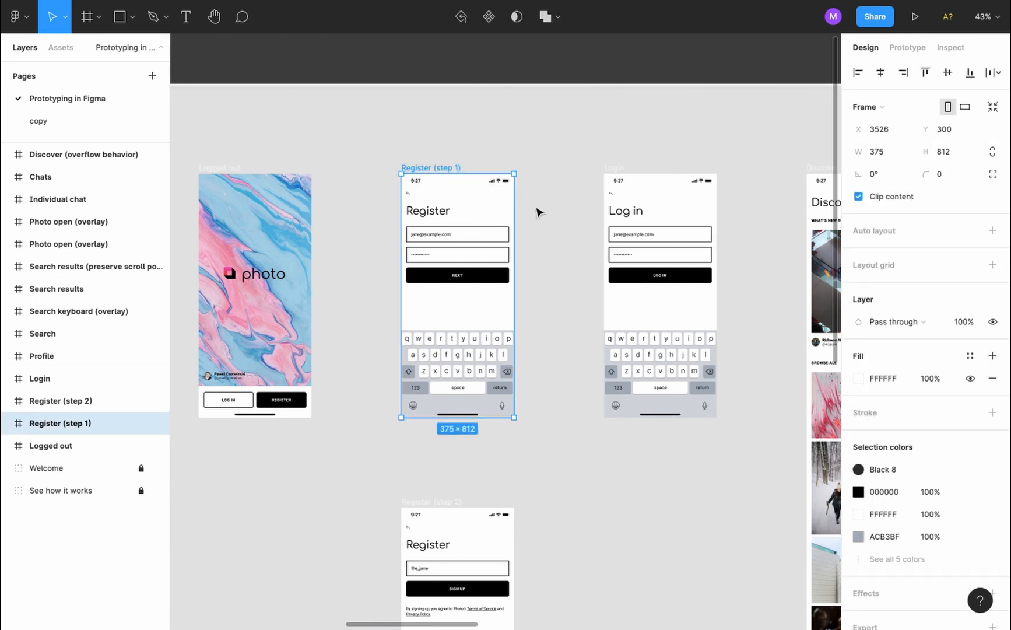
click(120, 117)
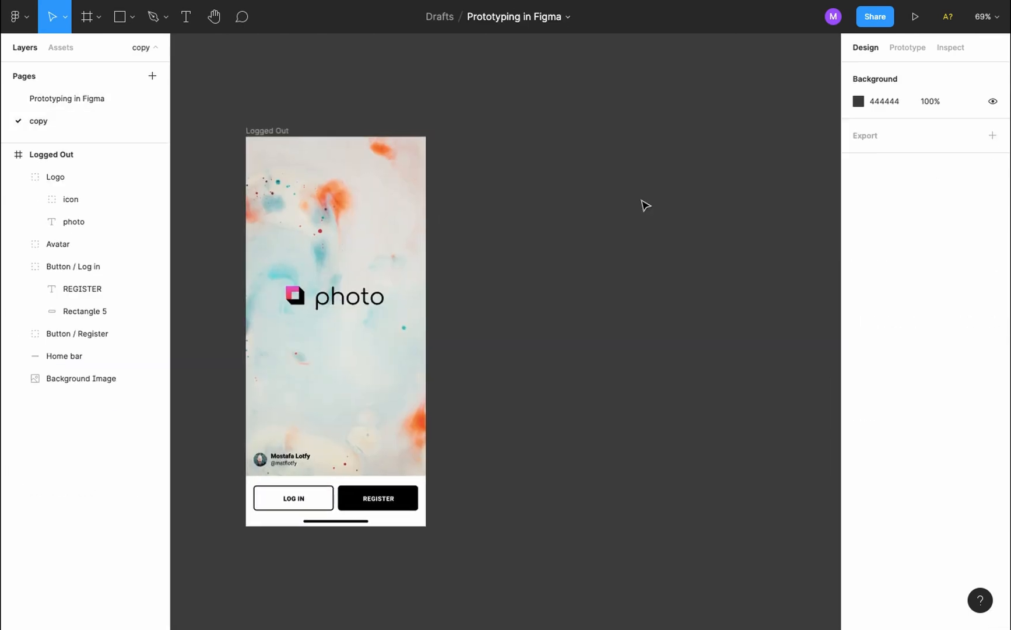
key(ctrl+v)
drag(462, 133, 492, 135)
scroll(655, 197, right, 2)
scroll(655, 197, down, 1)
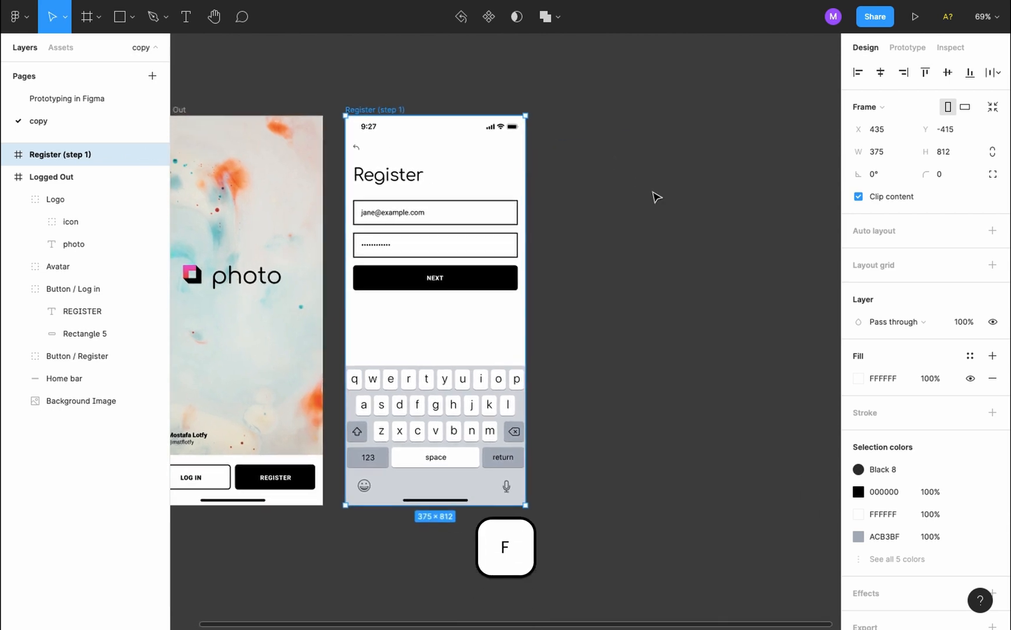
Add an iPhone 11 Pro / X frame aligned with the others and name it Register
key(f)
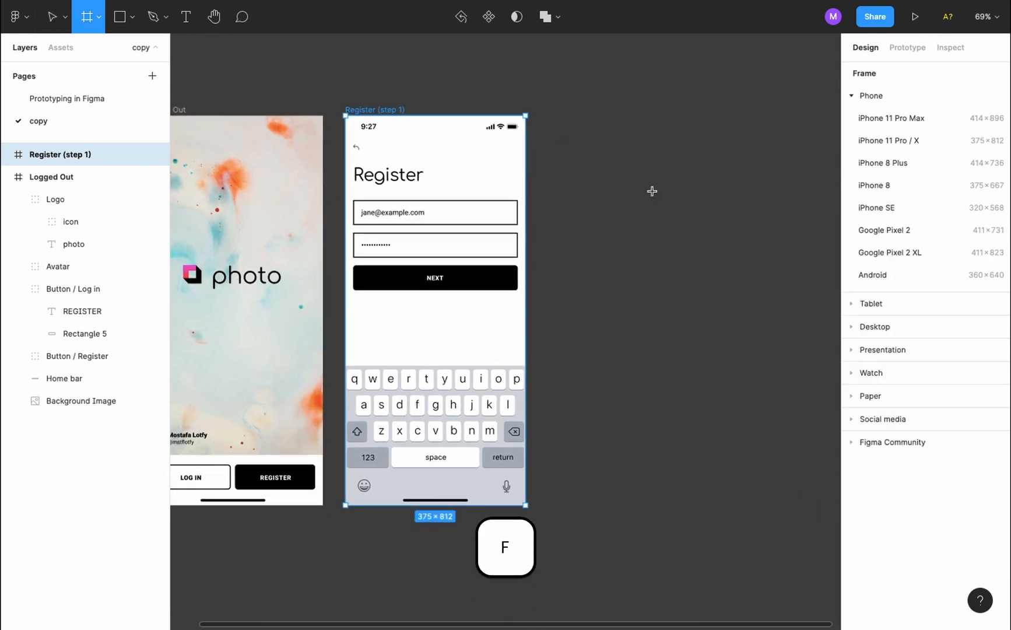
click(886, 146)
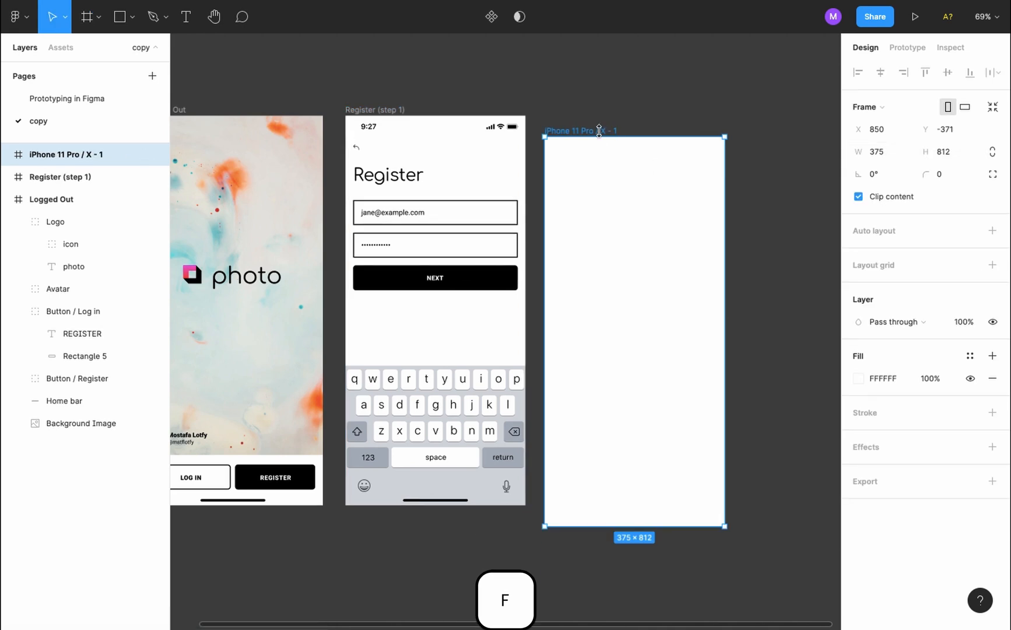
drag(592, 129, 592, 109)
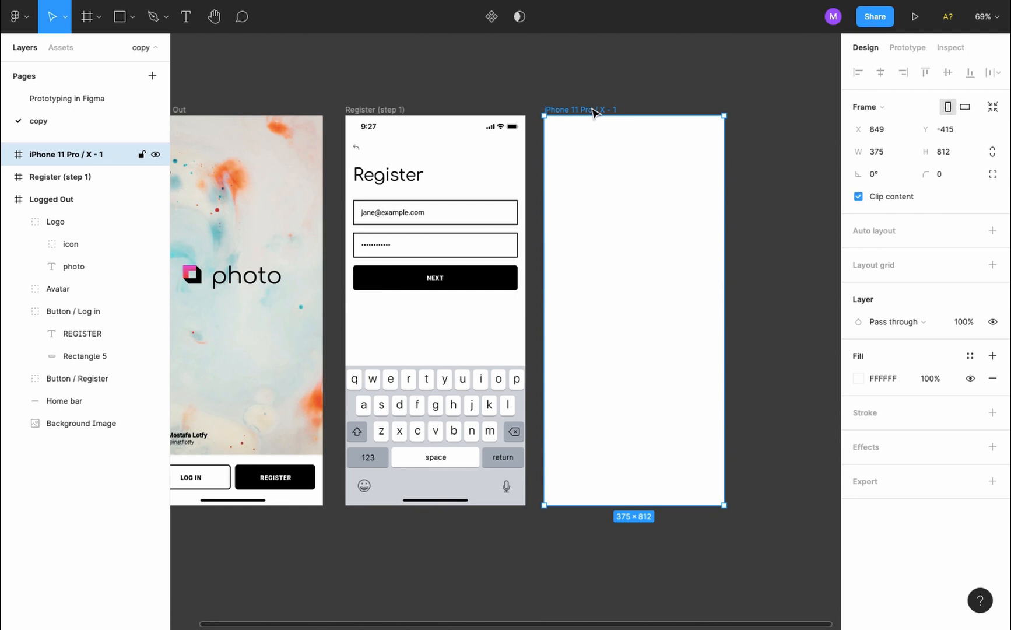
key(ctrl+r)
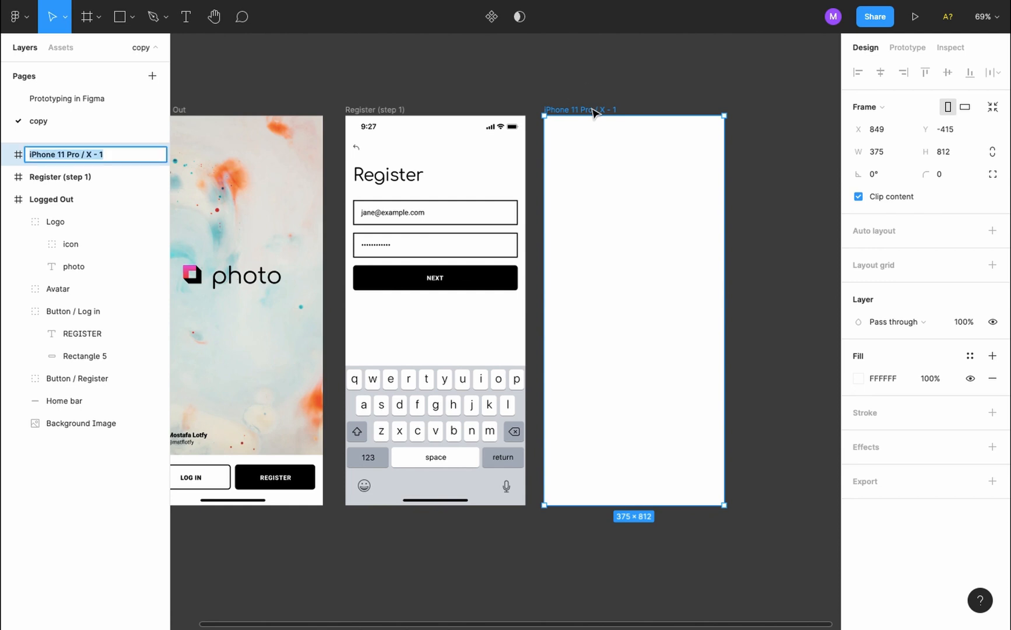
text(Re)
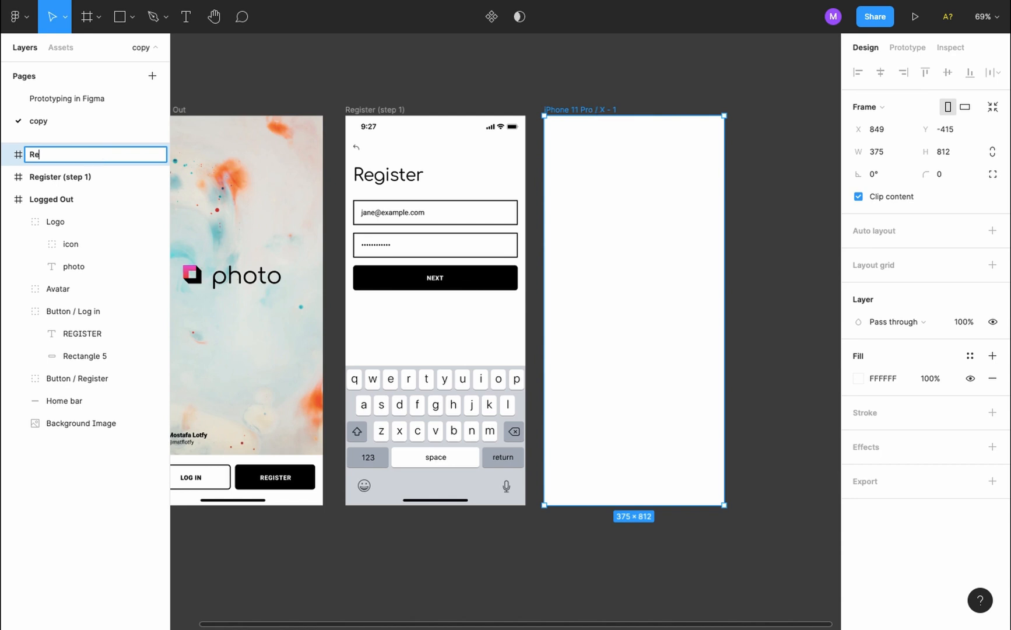
text(gi)
text(ster)
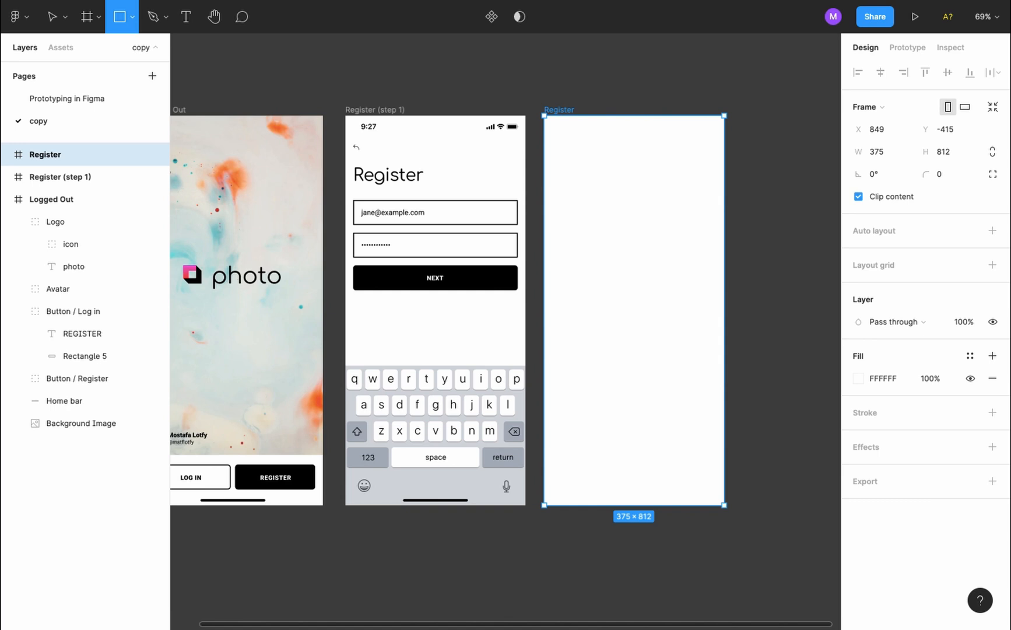
Draw a 375 × 44 rectangle along the Register frame's top, matching the status bar
key(r)
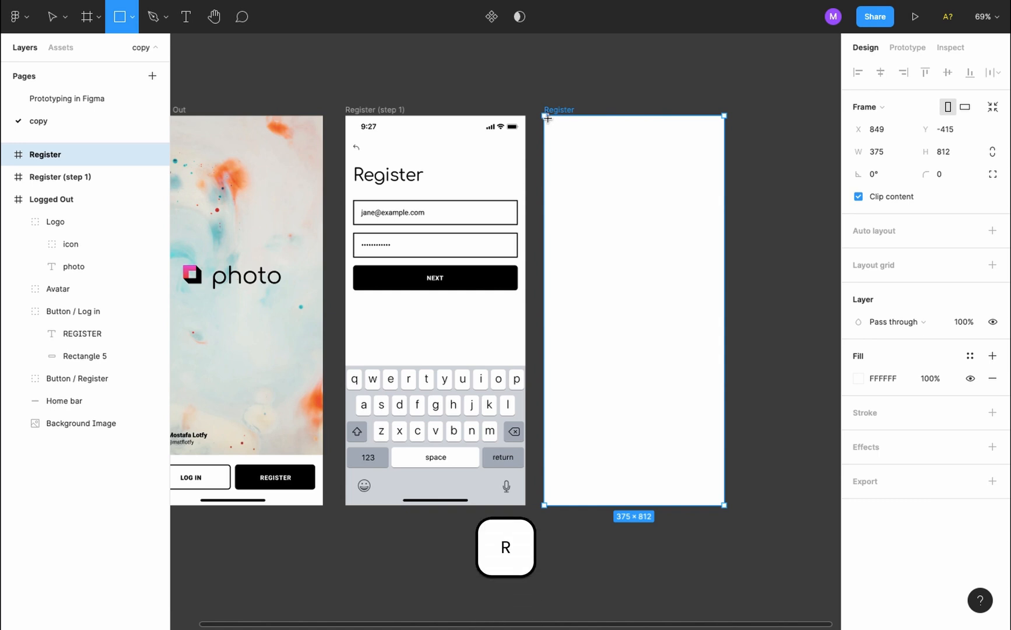
drag(545, 116, 724, 138)
click(500, 134)
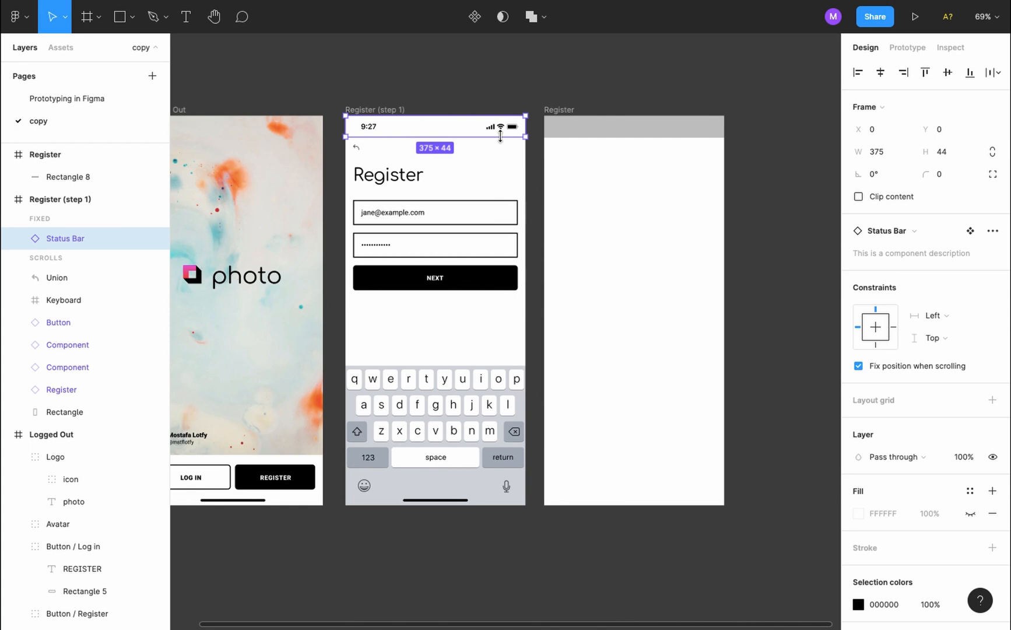
click(584, 136)
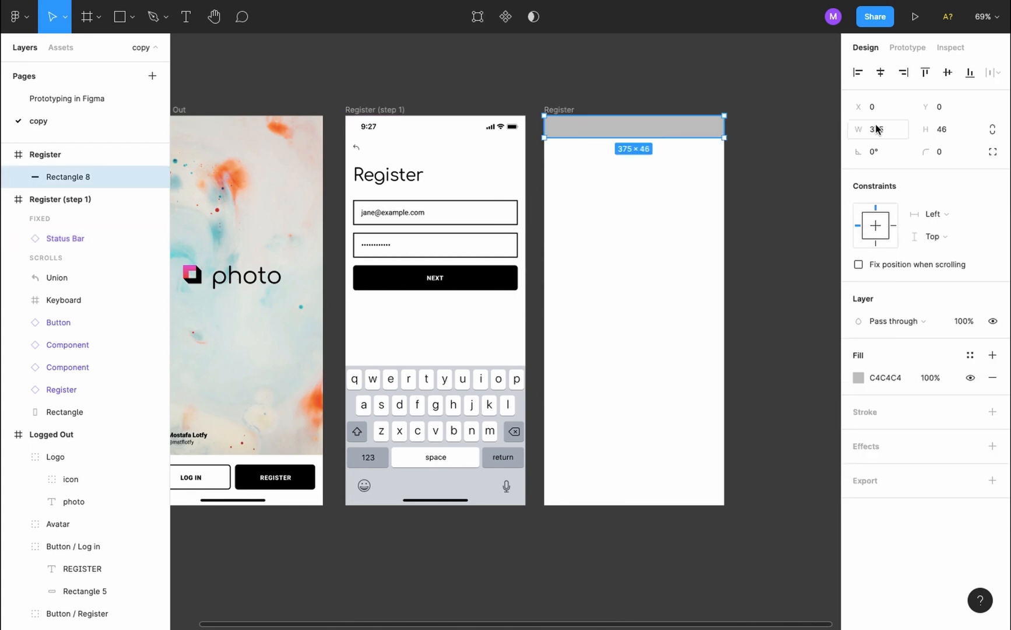
click(945, 131)
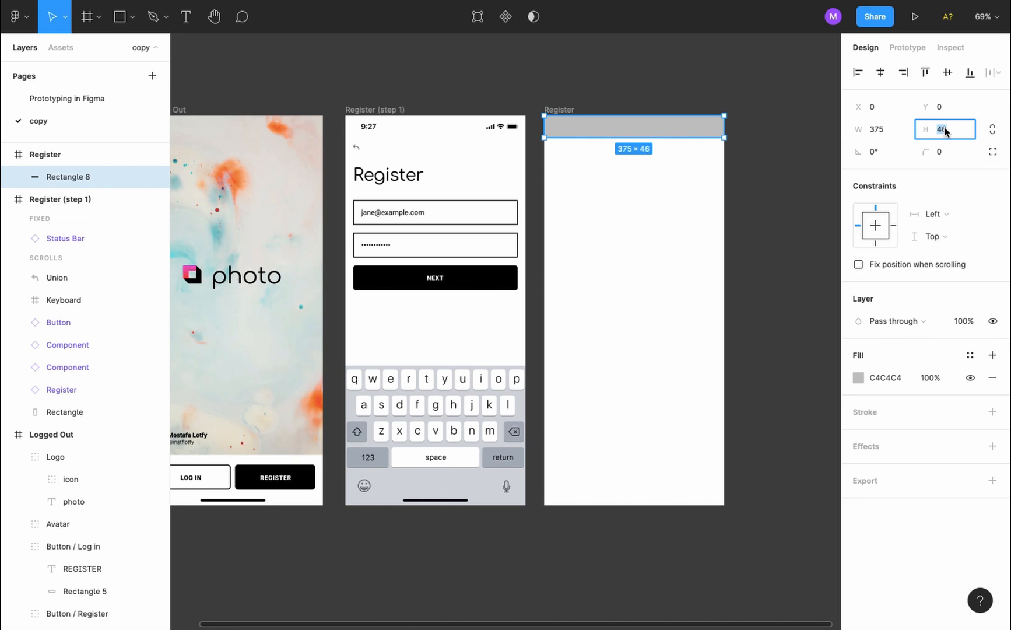
key(Return)
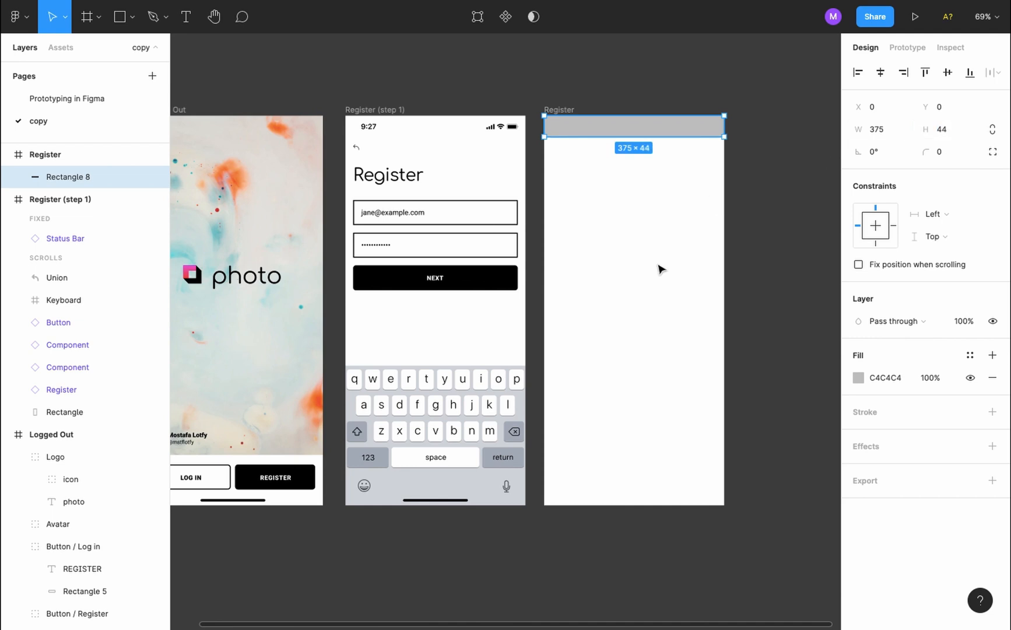
Draw a 375 × 291 rectangle over the frame's bottom keyboard area
key(r)
key(r)
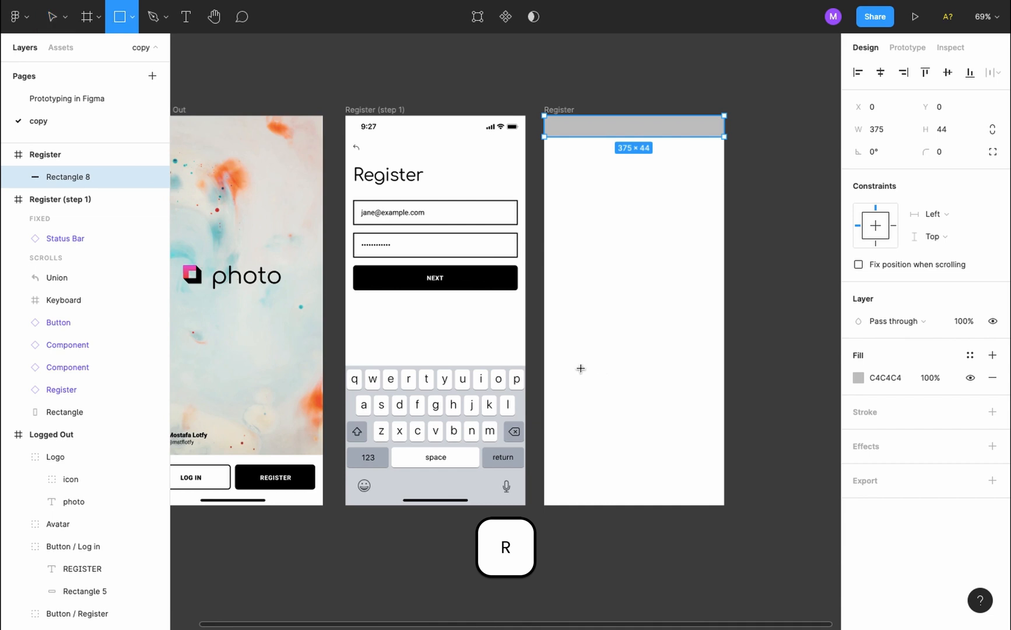
drag(544, 366, 724, 505)
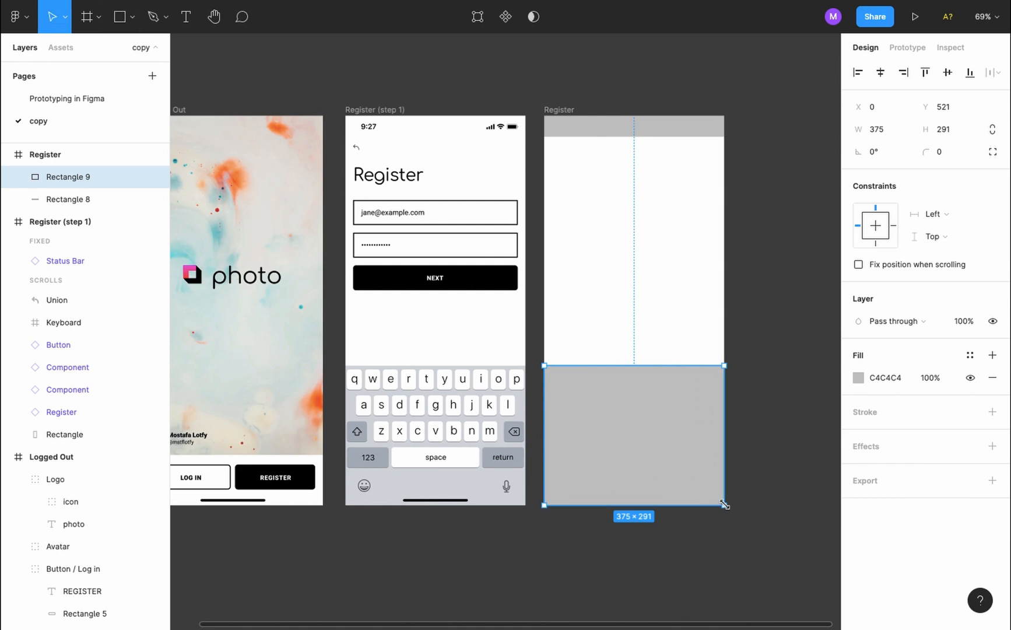
click(459, 429)
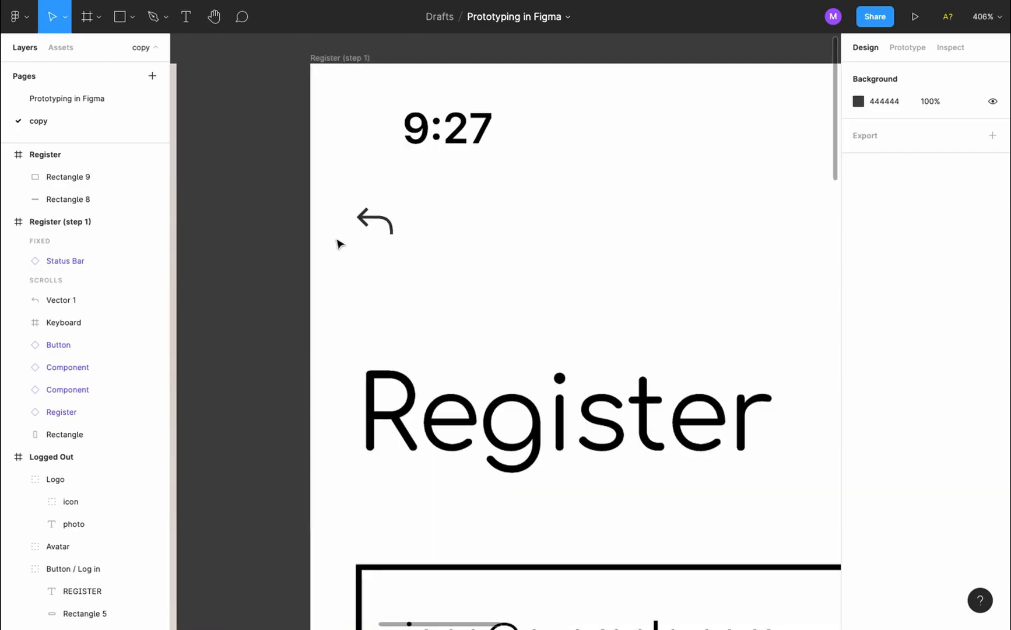
scroll(336, 242, up, 5)
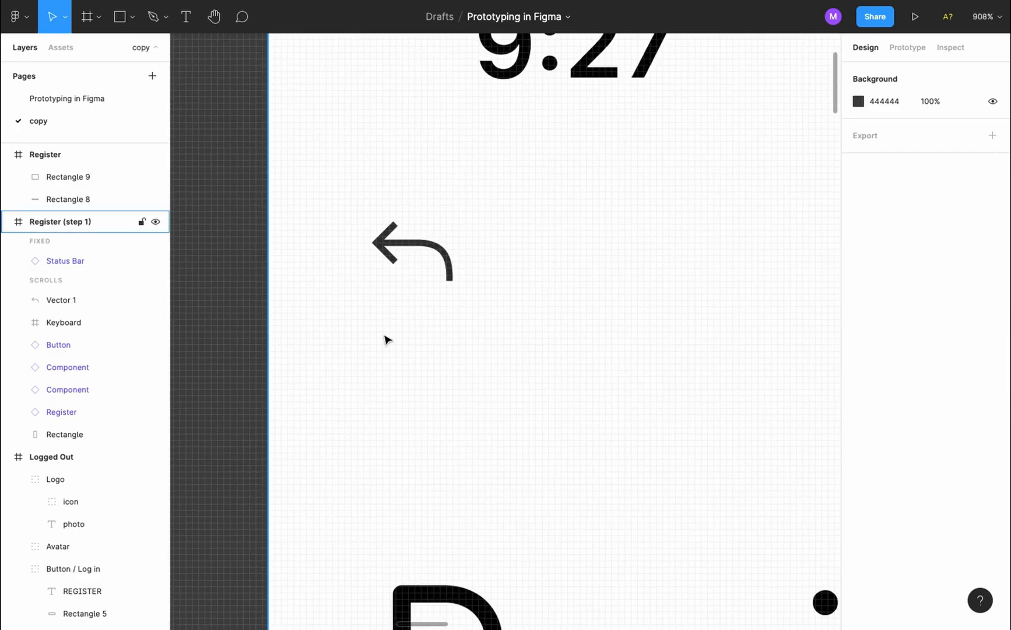
click(153, 17)
click(373, 325)
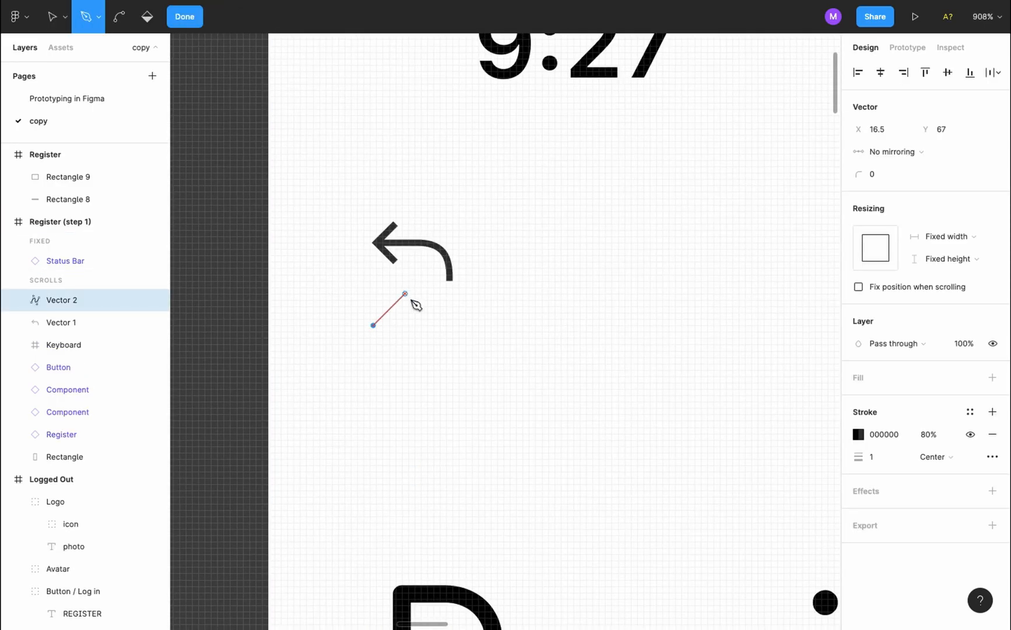
click(408, 289)
key(Escape)
key(p)
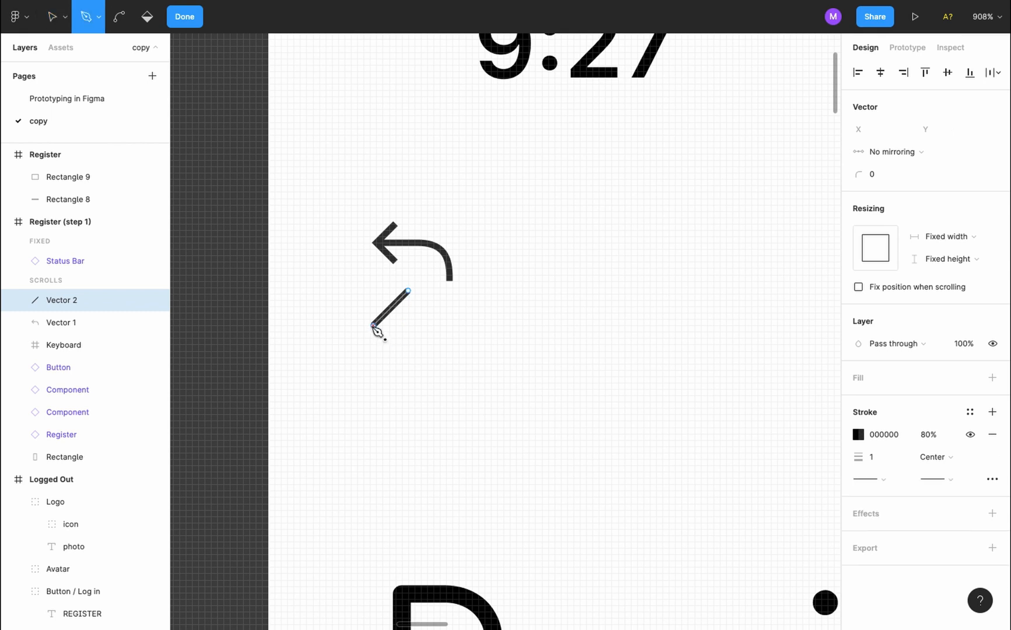
click(373, 324)
click(408, 360)
key(Escape)
key(Escape)
key(Escape)
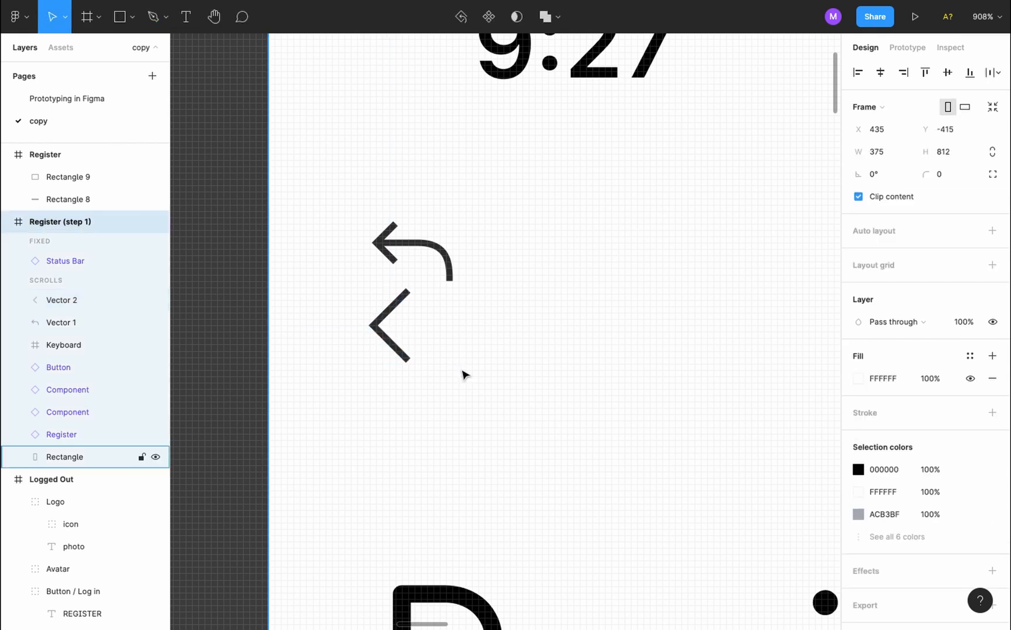
scroll(465, 375, down, 3)
scroll(465, 375, down, 3)
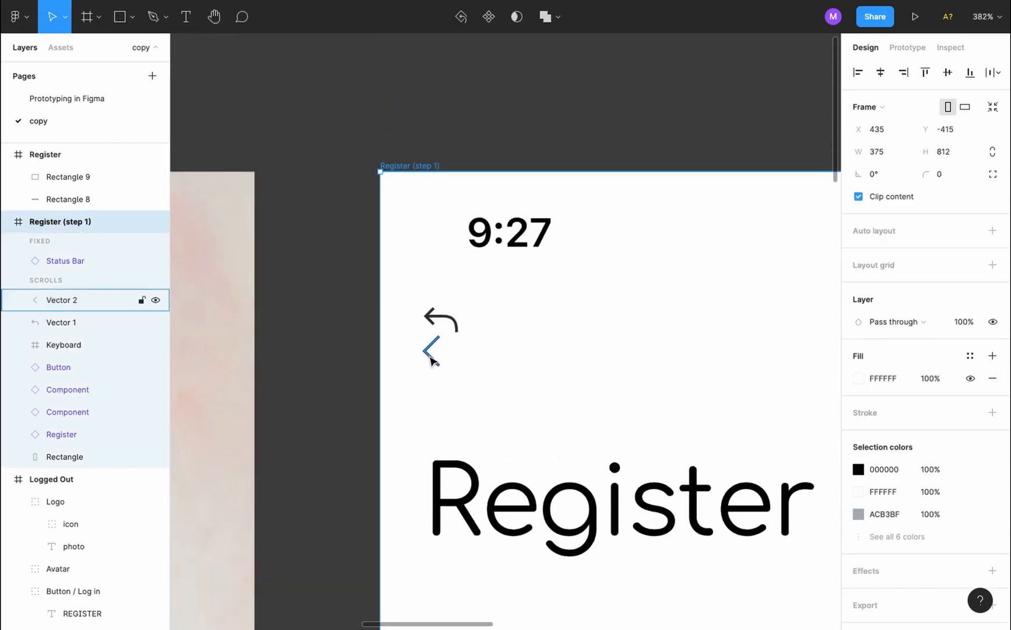
click(432, 360)
key(Delete)
scroll(432, 361, up, 10)
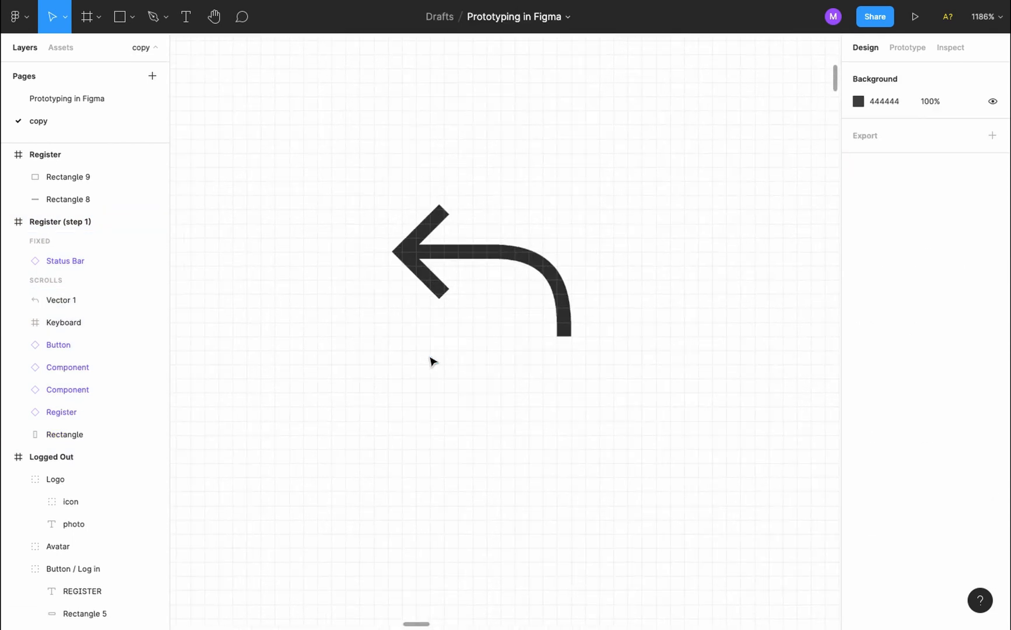
scroll(432, 362, up, 2)
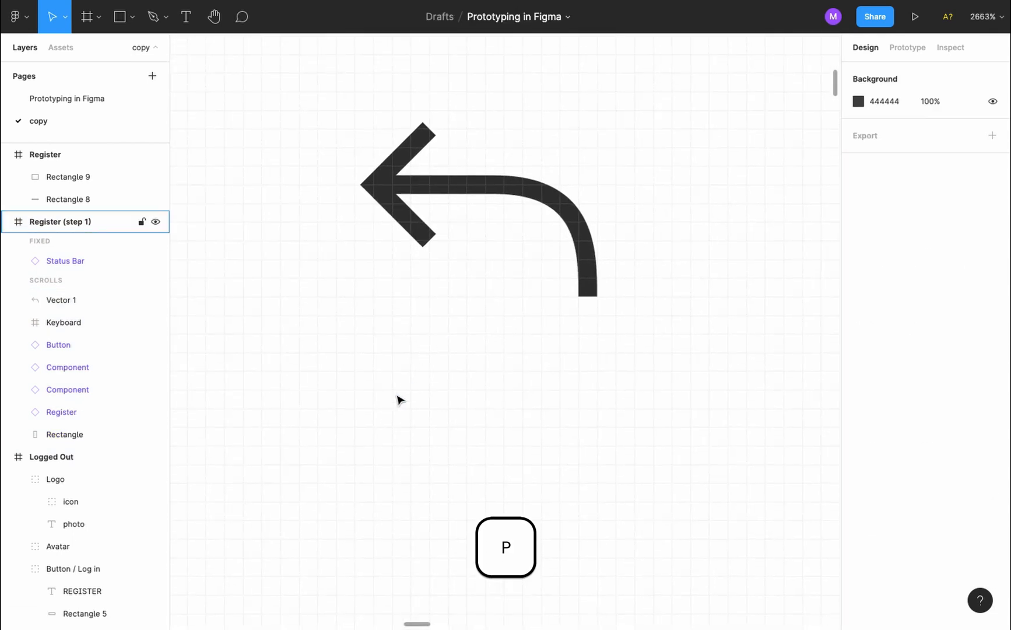
Draw a vector shaft running horizontally then curving down, shifting its bend anchor right
key(p)
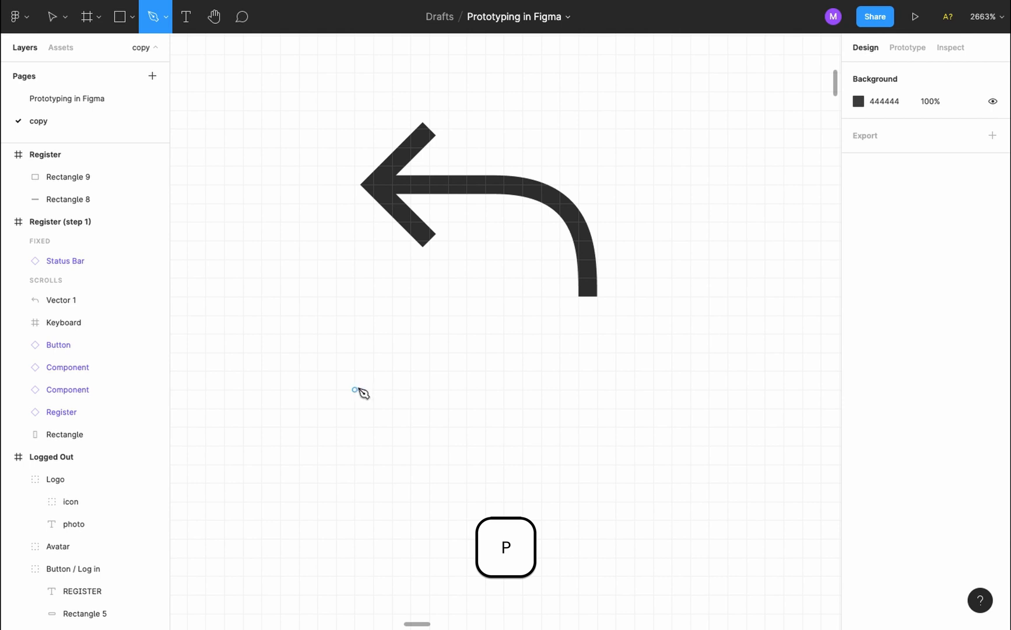
click(354, 390)
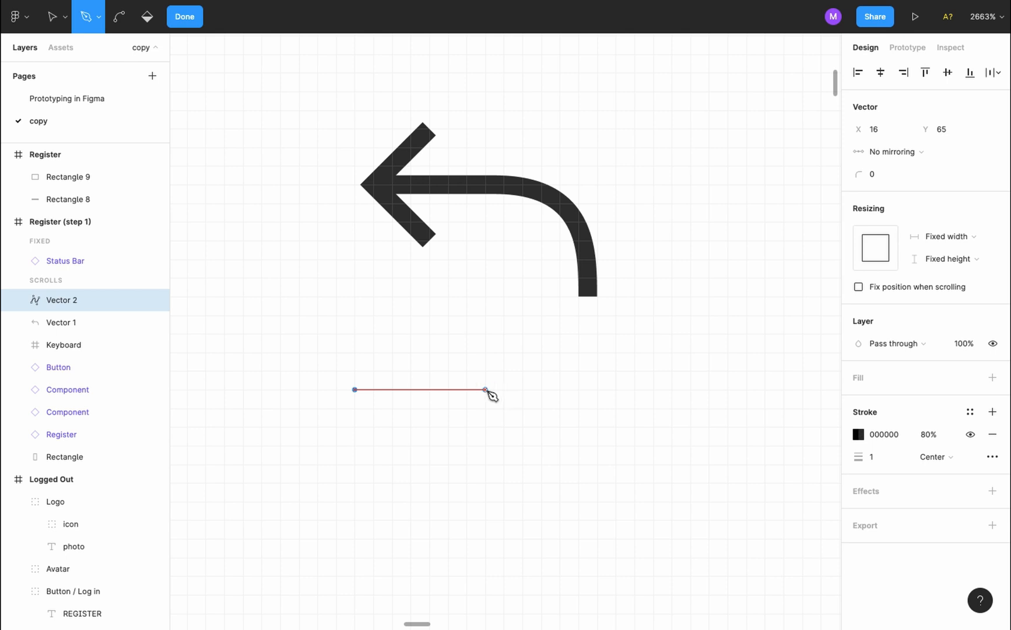
click(485, 389)
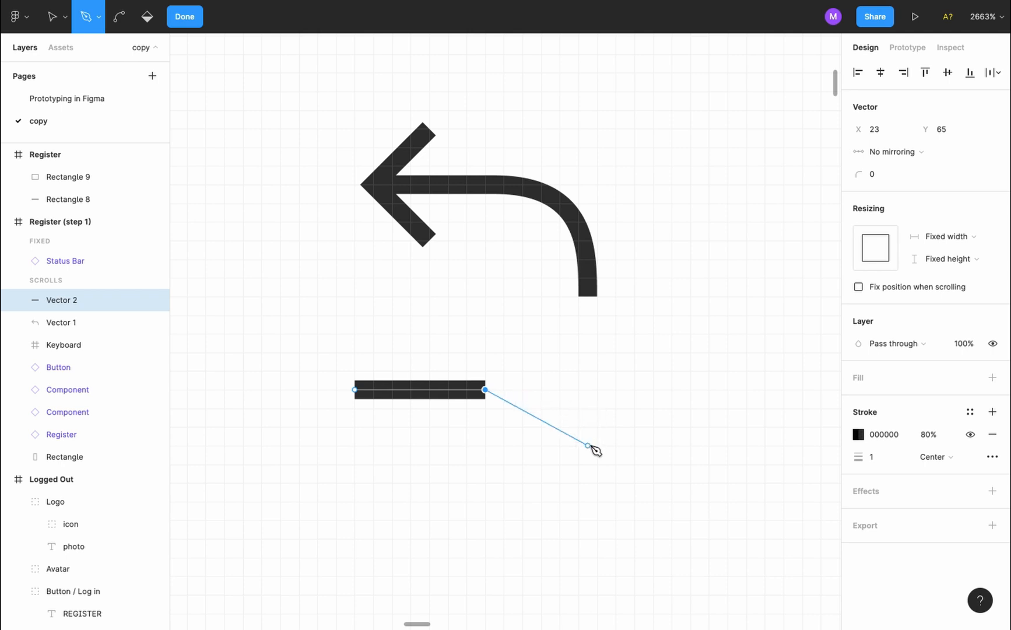
drag(588, 483, 595, 570)
key(v)
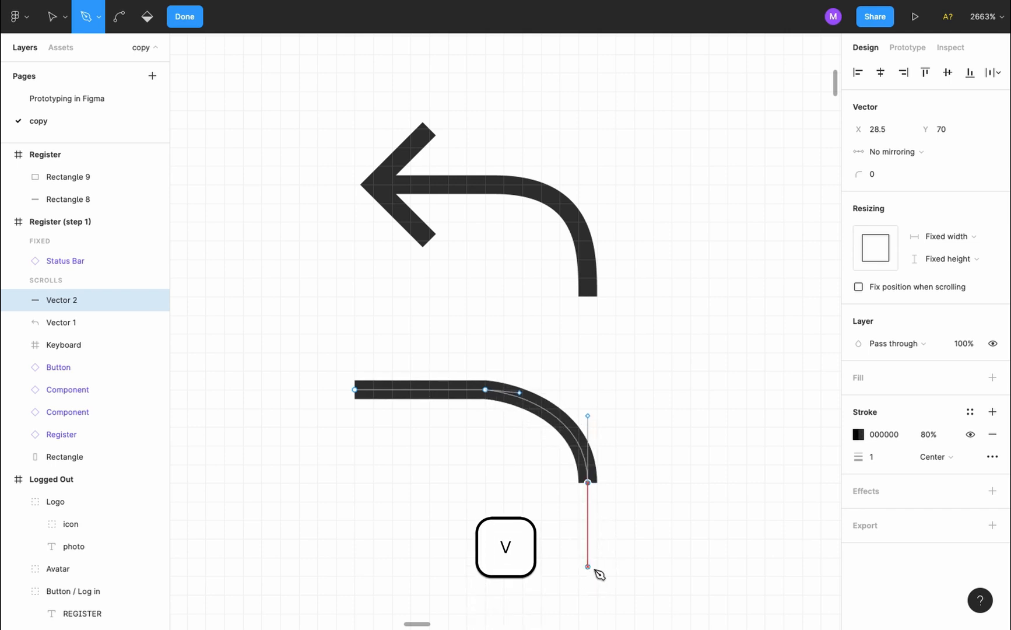
key(v)
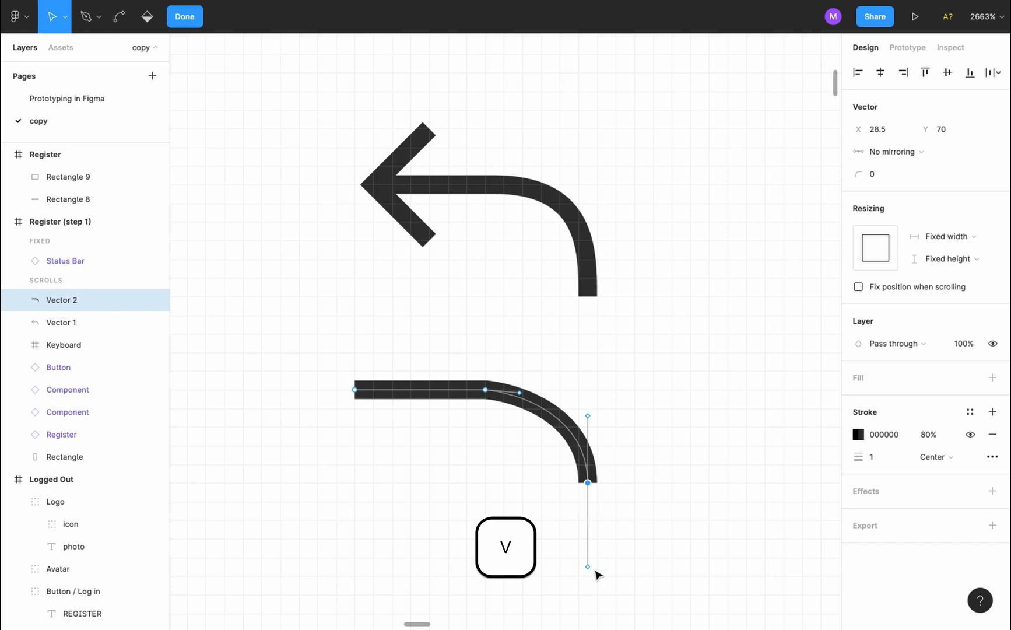
click(520, 393)
drag(519, 393, 562, 395)
click(686, 386)
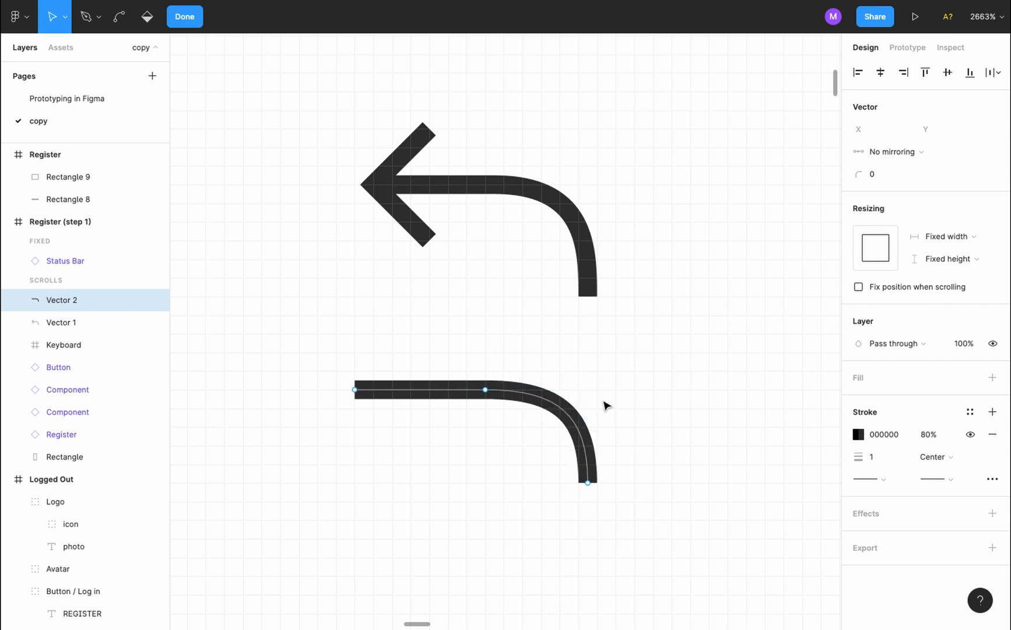
Draw the upper and lower arrowhead strokes from the shaft's left end of Vector 2
key(p)
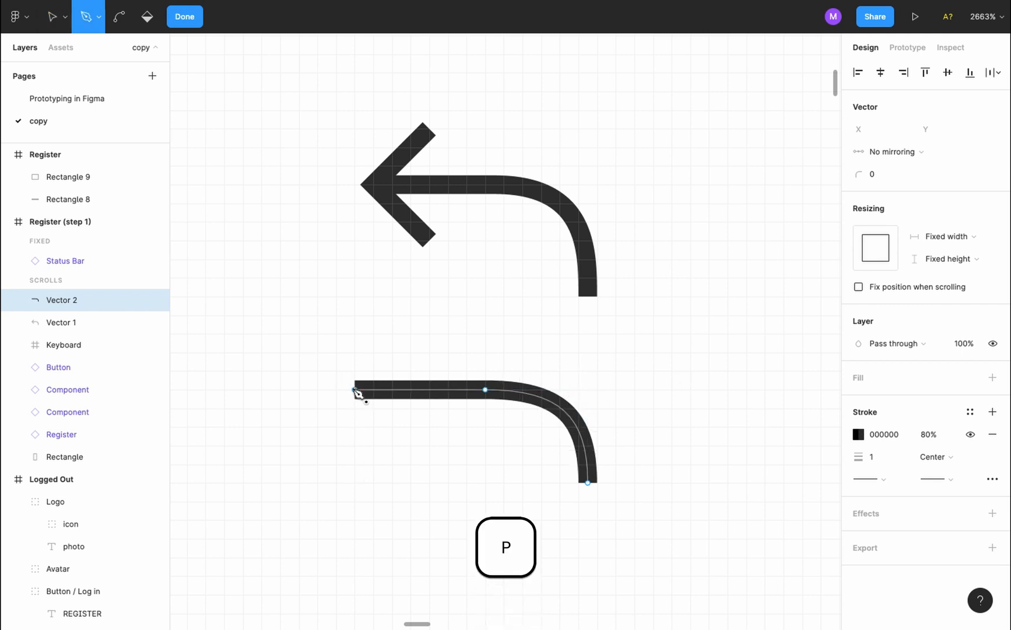
drag(355, 390, 413, 343)
click(412, 337)
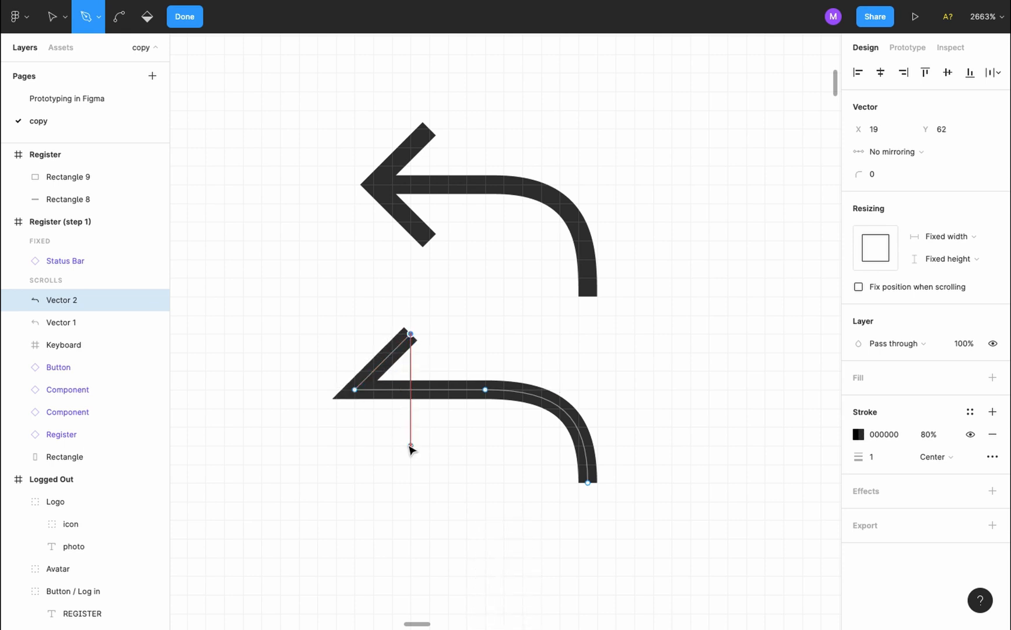
key(Escape)
key(v)
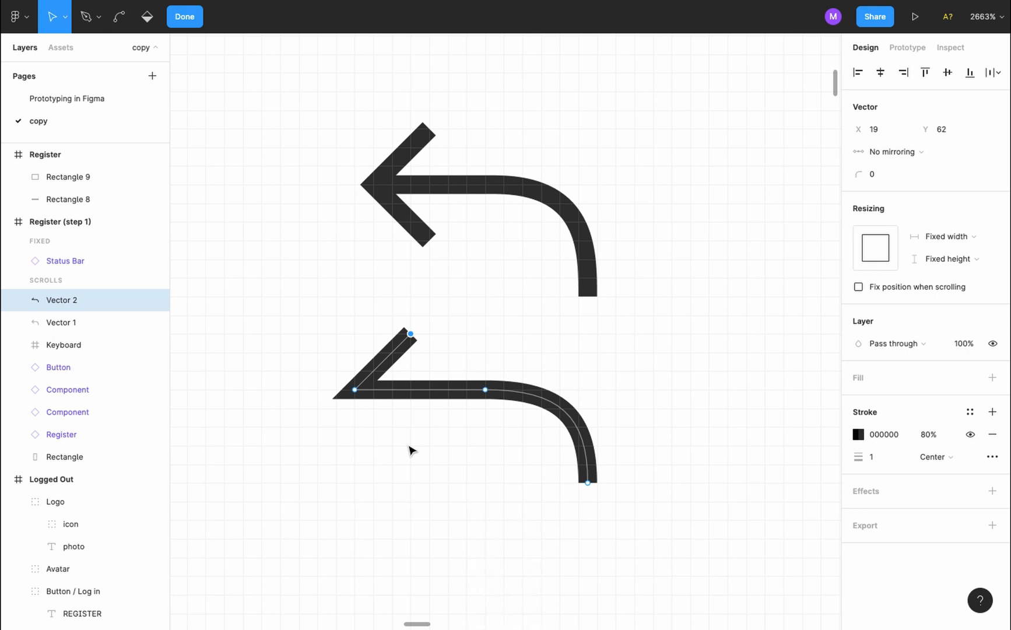
key(p)
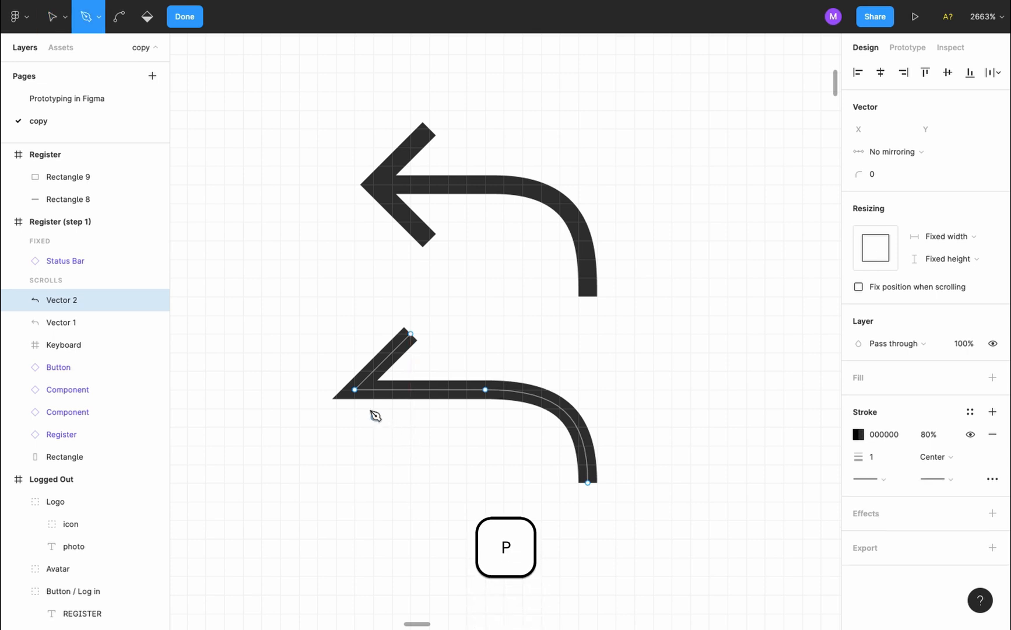
drag(356, 391, 405, 437)
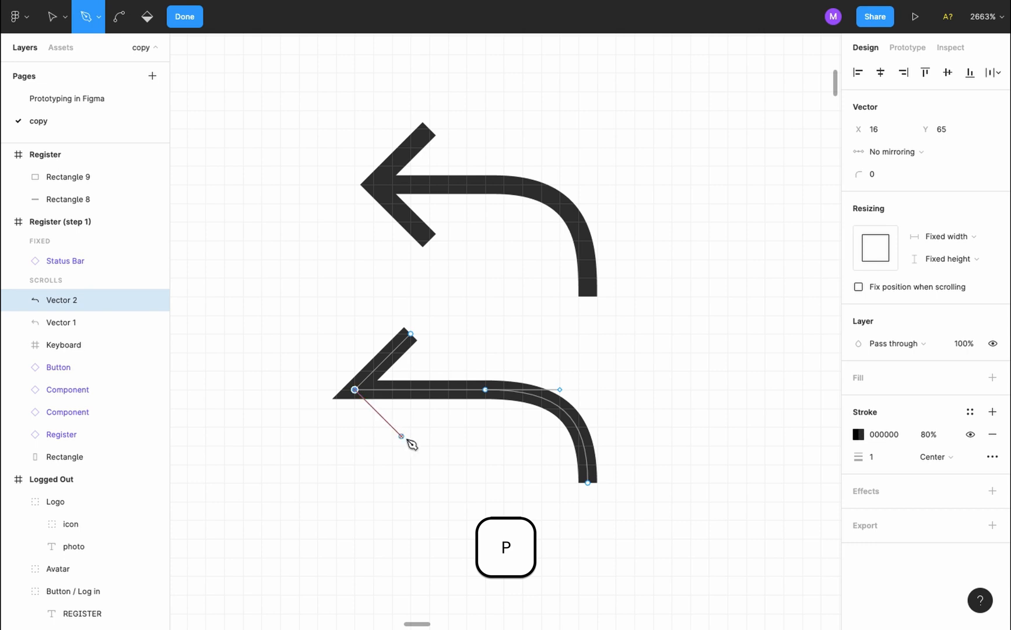
click(412, 446)
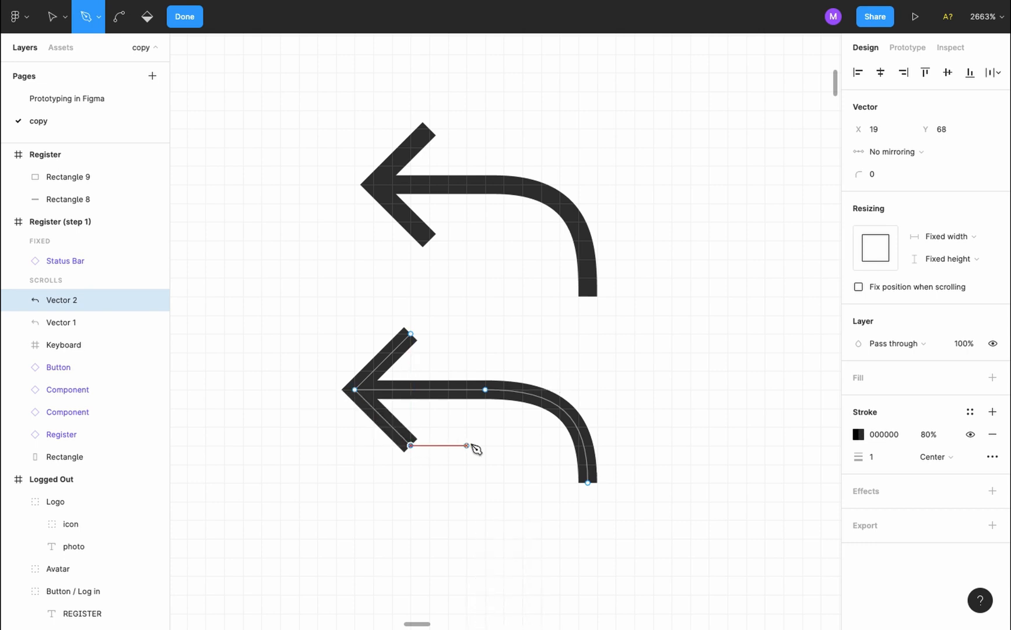
key(Escape)
key(Escape)
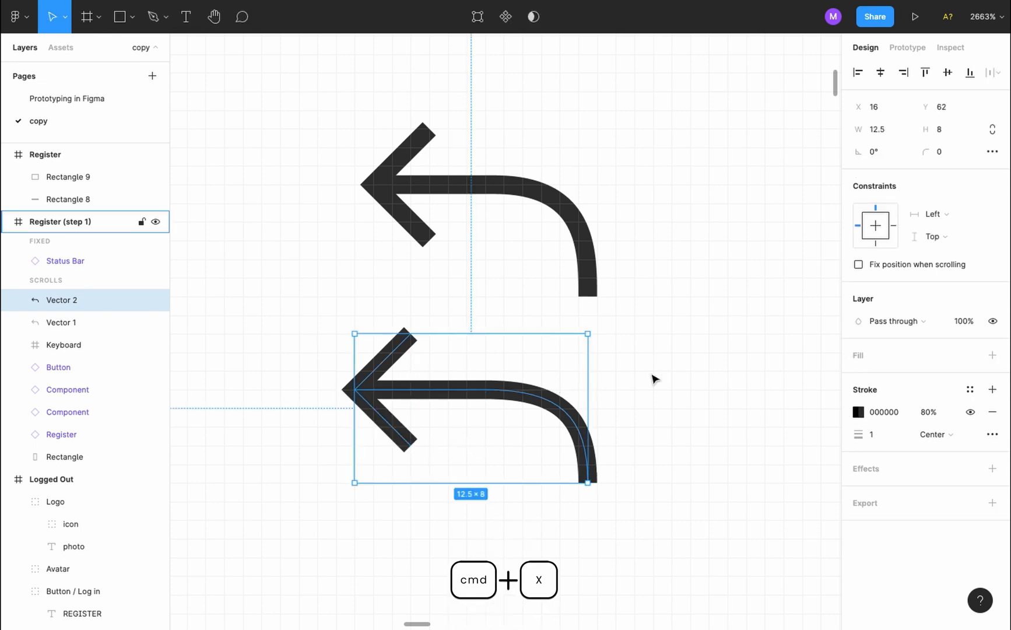
Cut the lower duplicate back arrow out of Register (step 1)
click(723, 375)
click(563, 402)
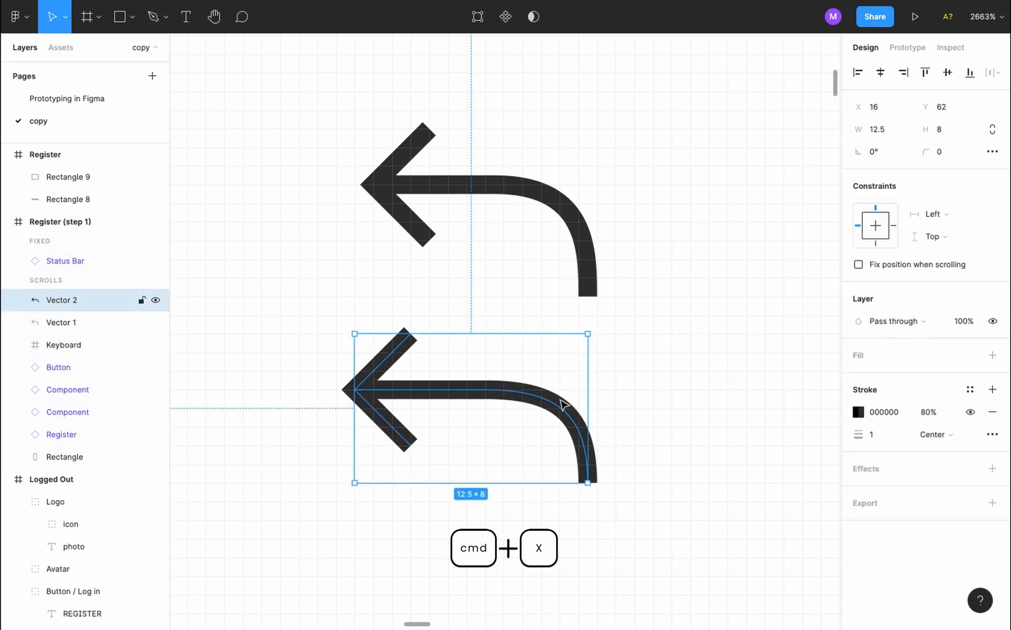
click(561, 204)
scroll(551, 447, down, 10)
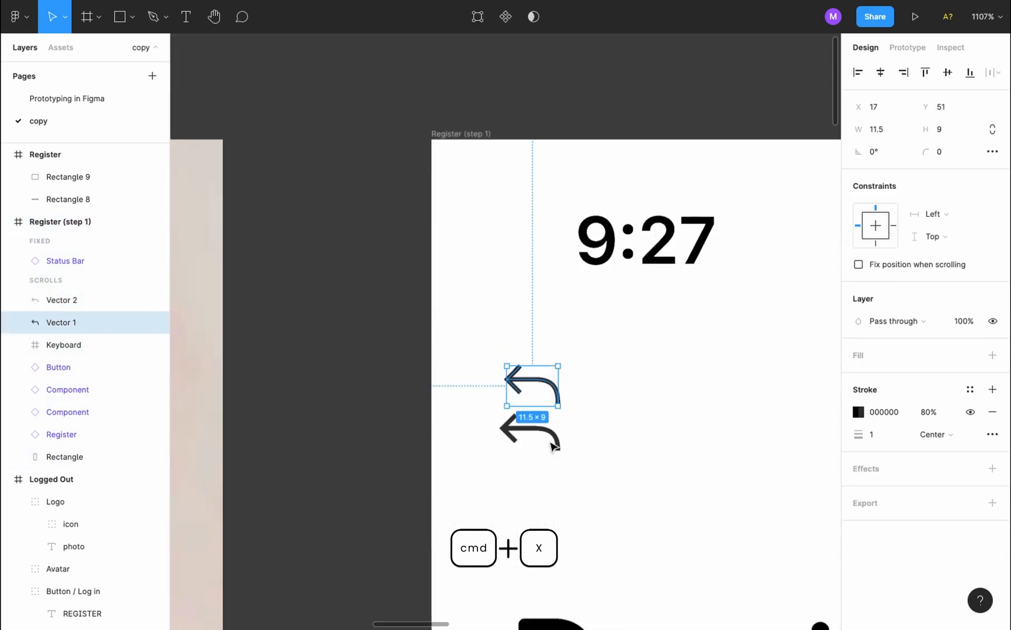
scroll(552, 447, right, 1)
click(493, 417)
click(473, 408)
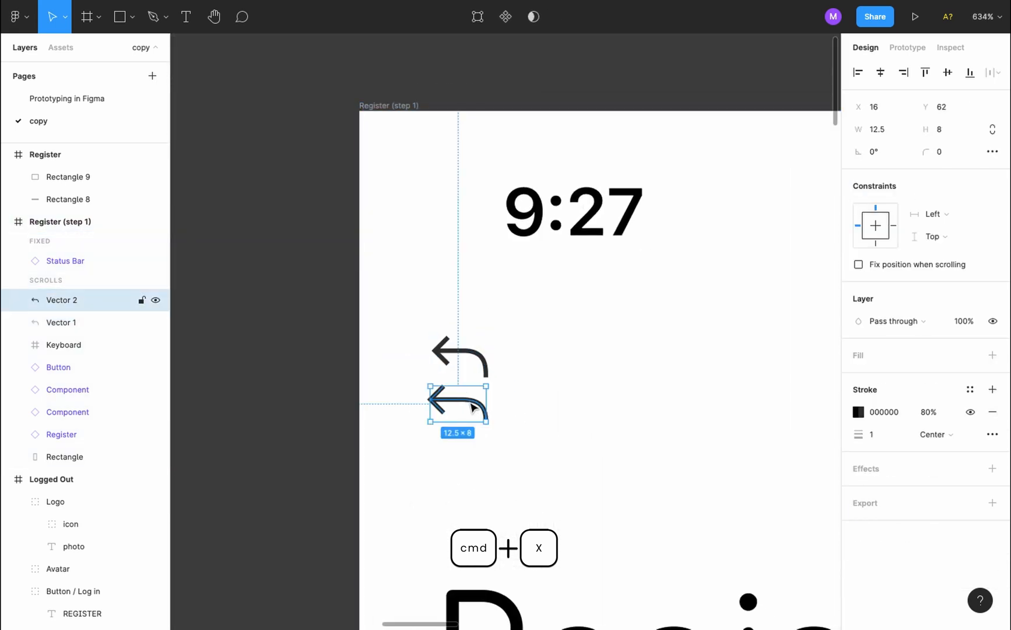
key(super+x)
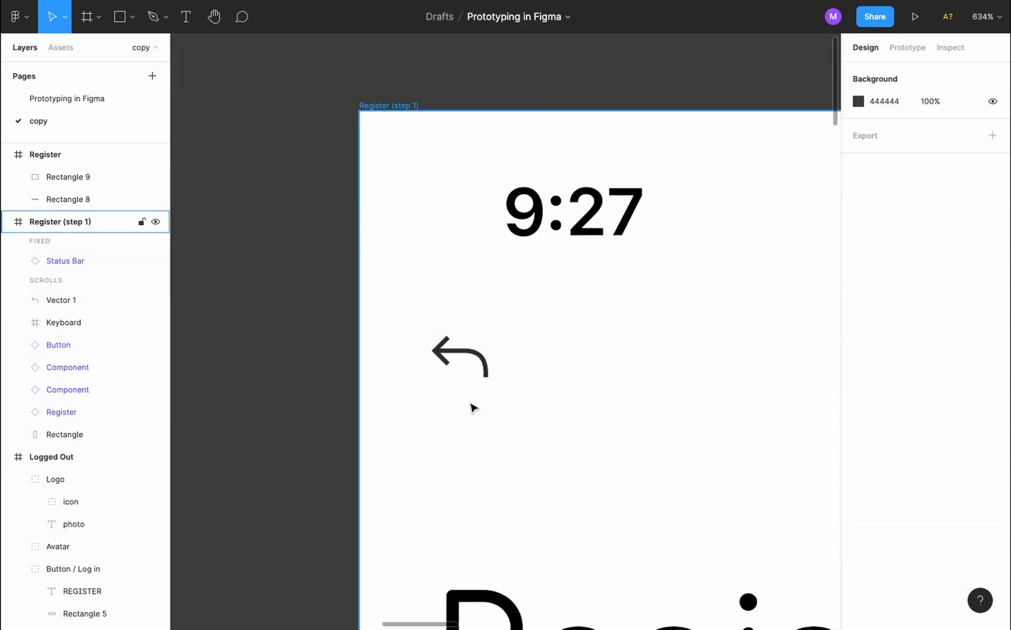
Paste the arrow into the Register frame's top-left at X 17, matching the original arrow's position
click(455, 353)
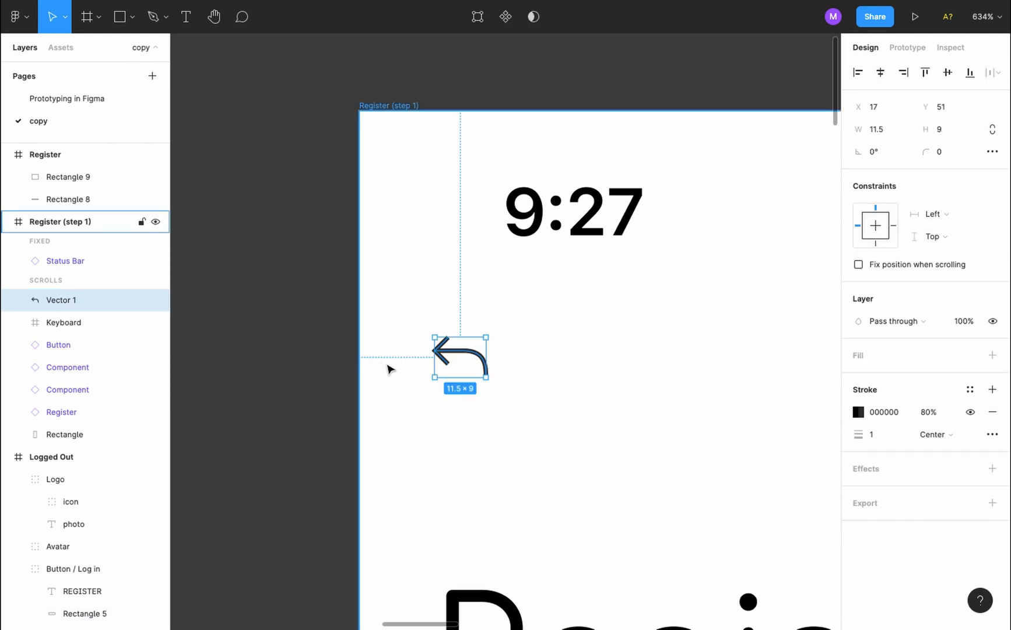
key(alt)
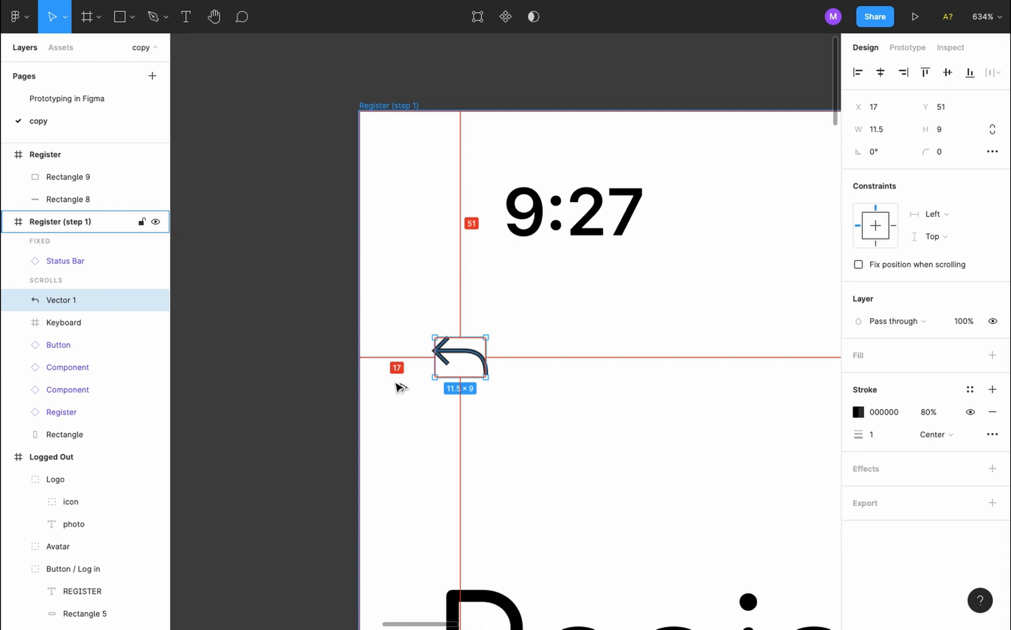
ctrl+scroll(397, 386, down, 10)
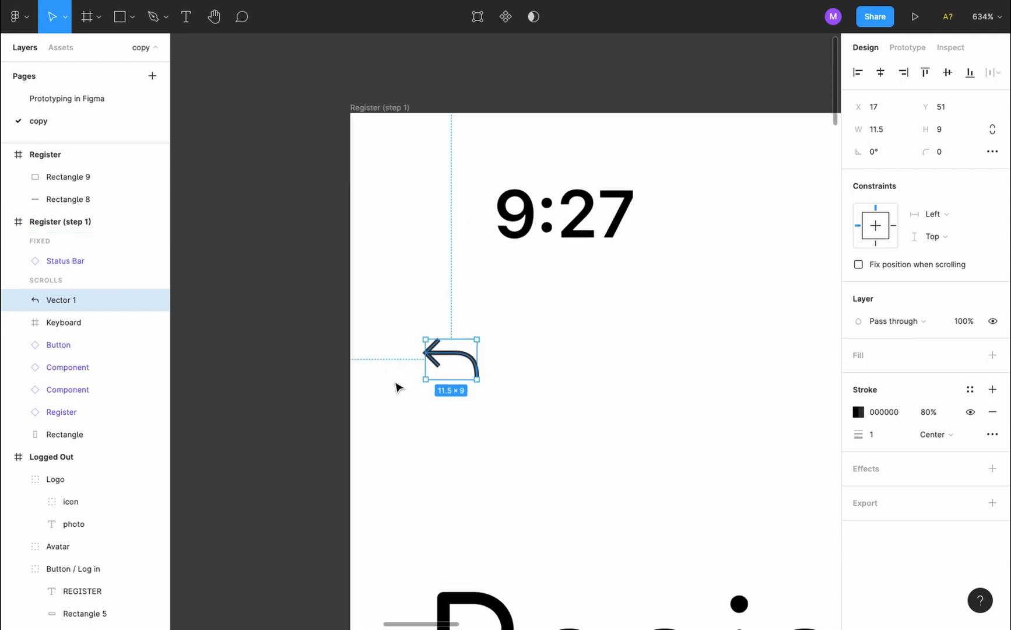
key(Escape)
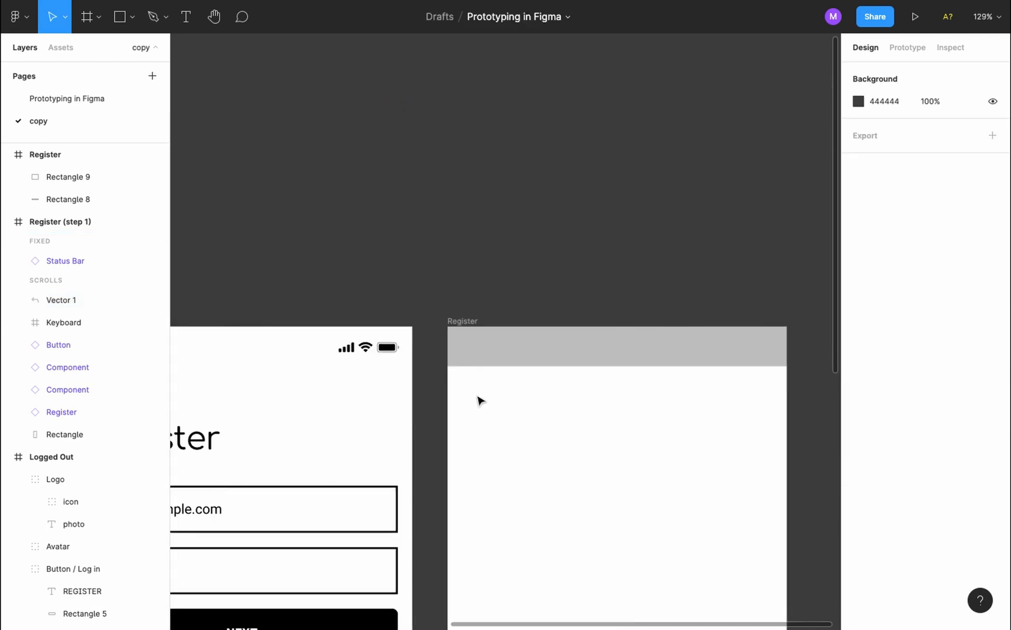
key(ctrl+v)
drag(507, 335, 468, 388)
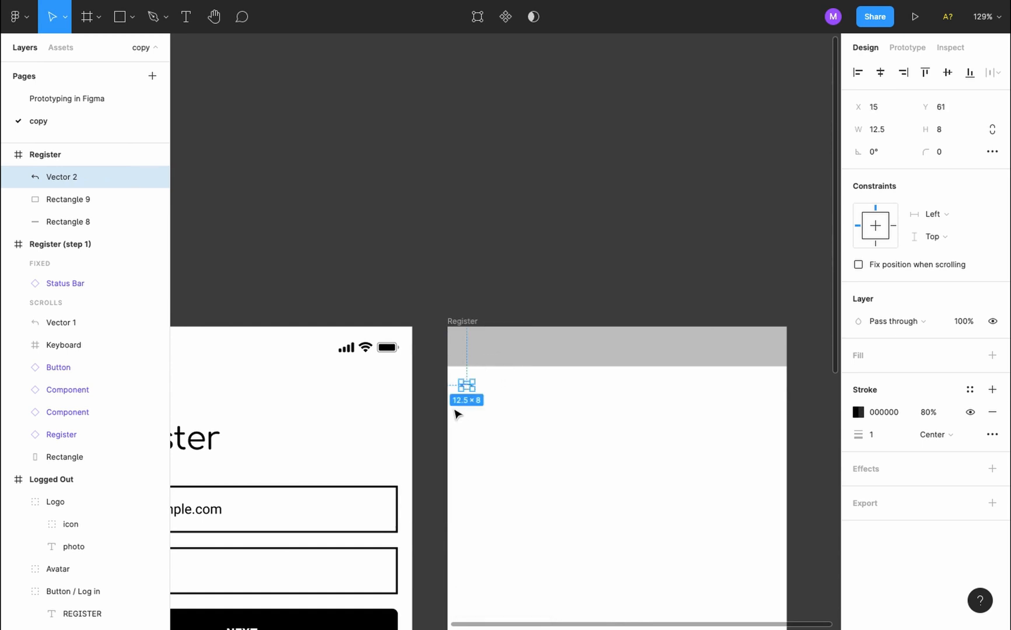
key(alt)
key(Right)
key(Right)
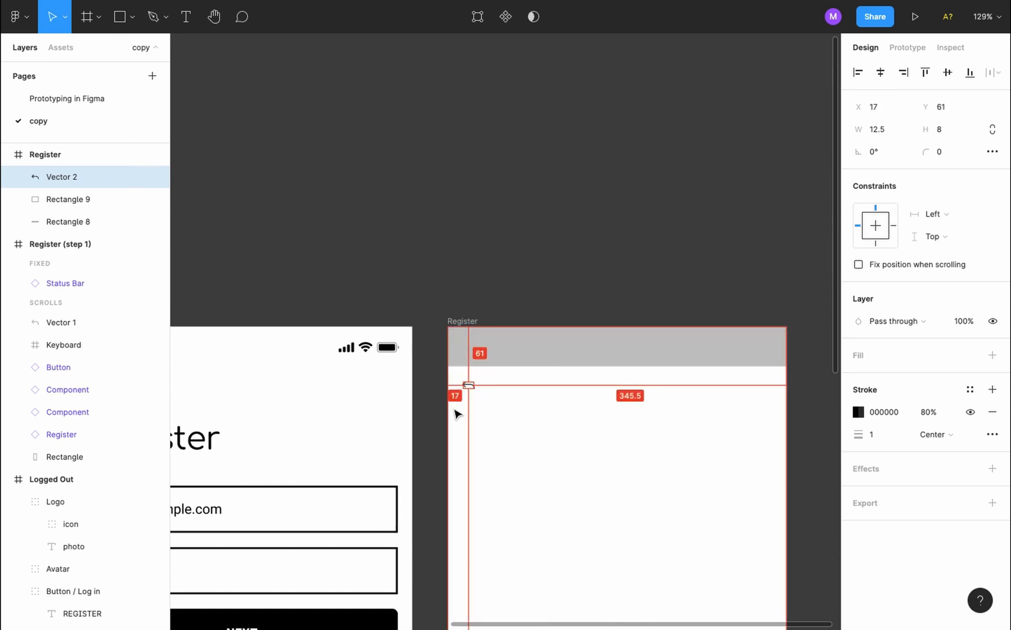
key(shift+Up)
click(526, 443)
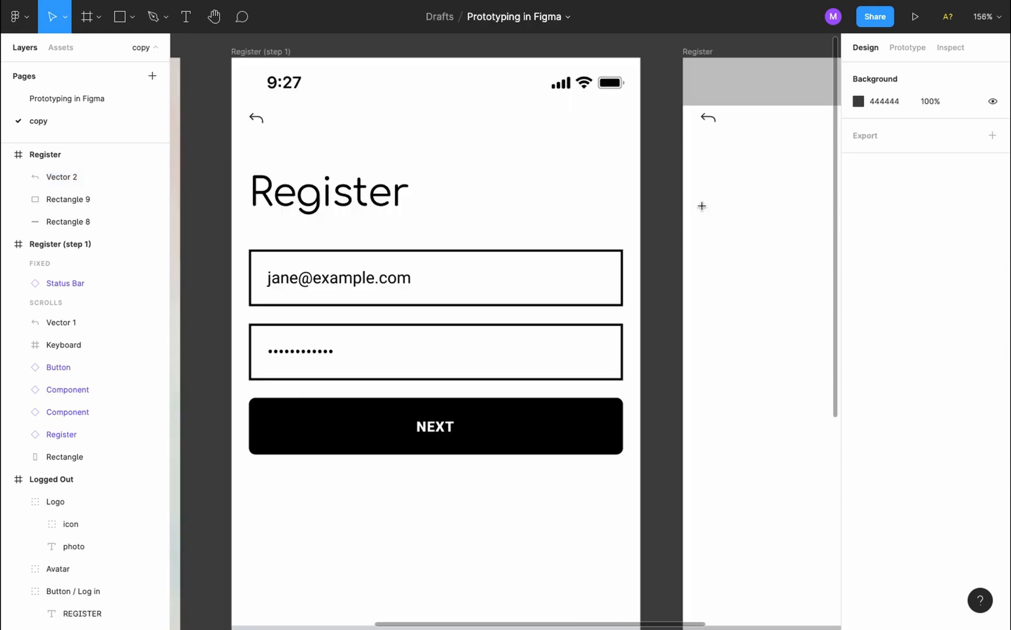
Add a 'Register' text layer inside the Register frame
key(t)
click(705, 184)
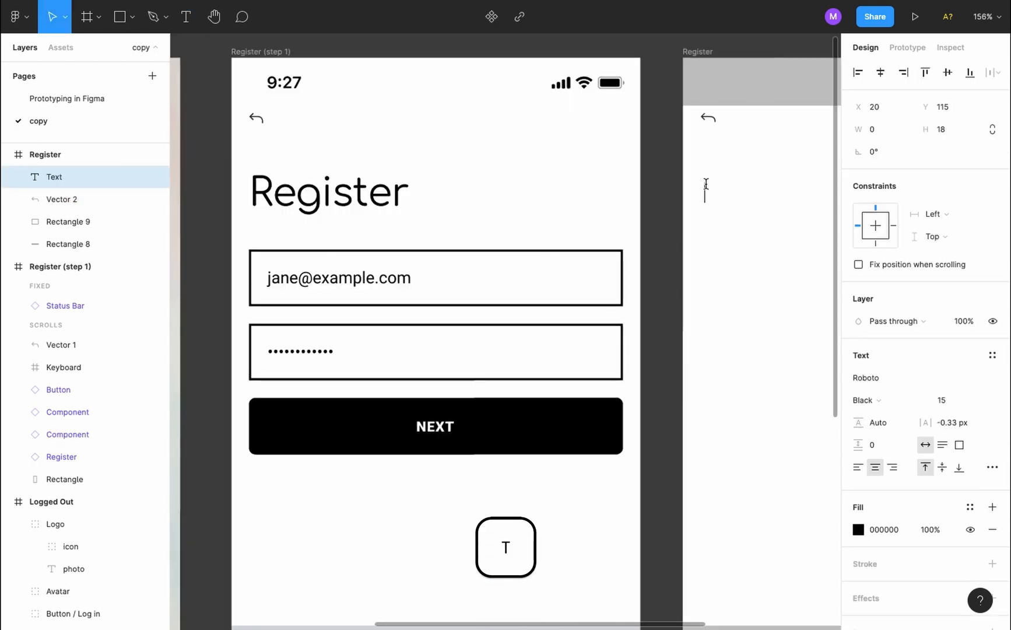
text(Register)
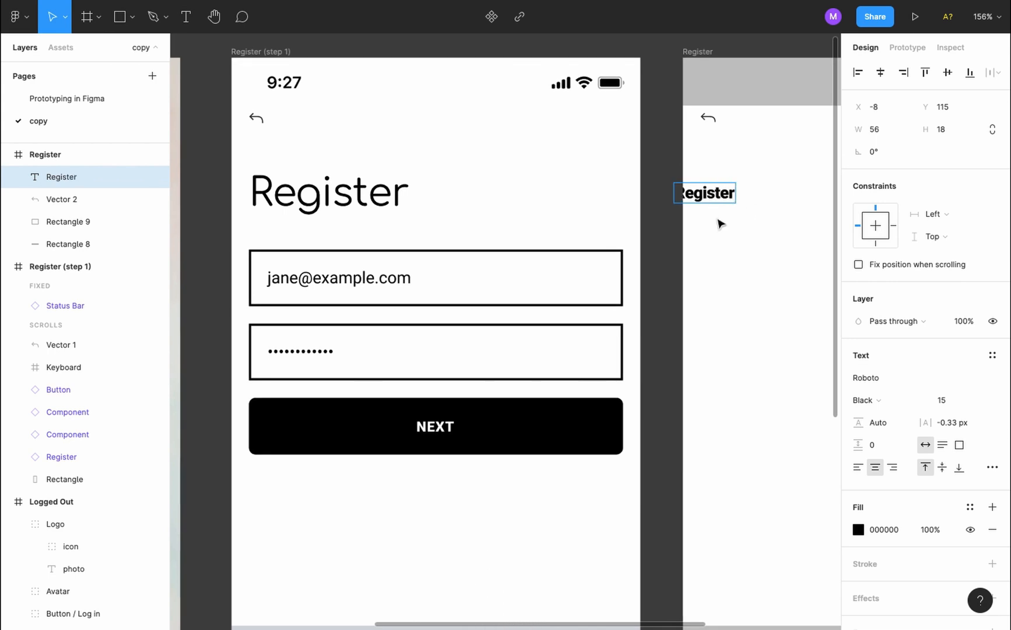
key(Escape)
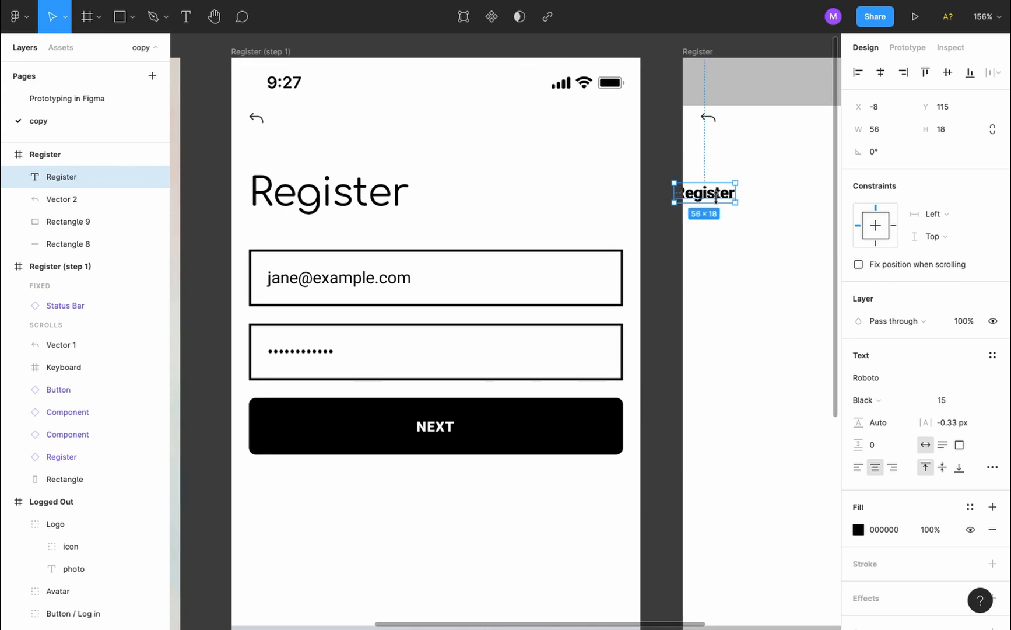
drag(716, 192, 744, 194)
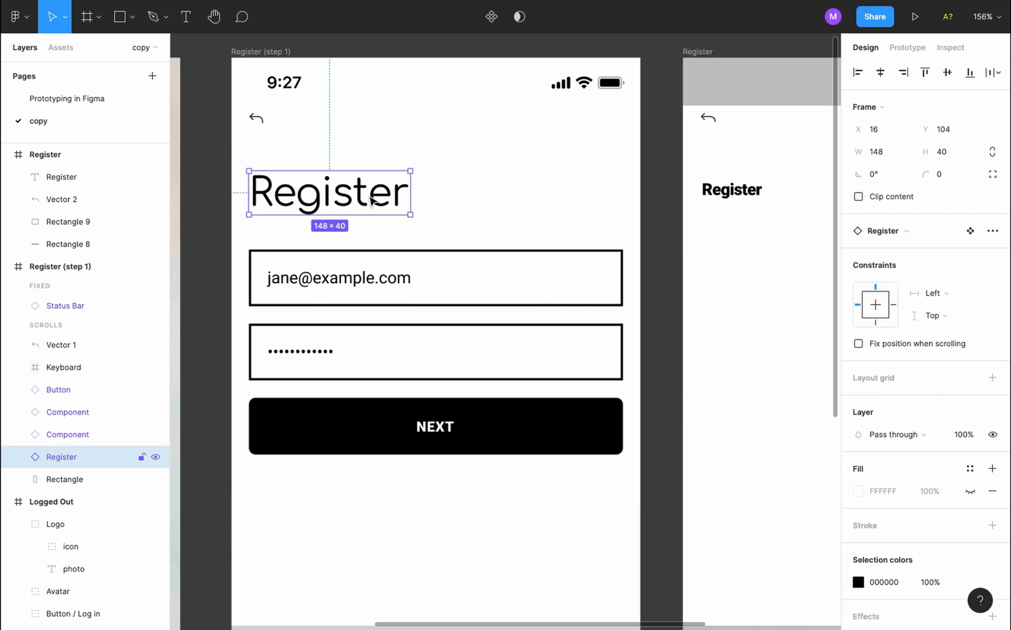
Set the new title's font to Comfortaa Regular, matching the step 1 title
double_click(371, 200)
double_click(370, 197)
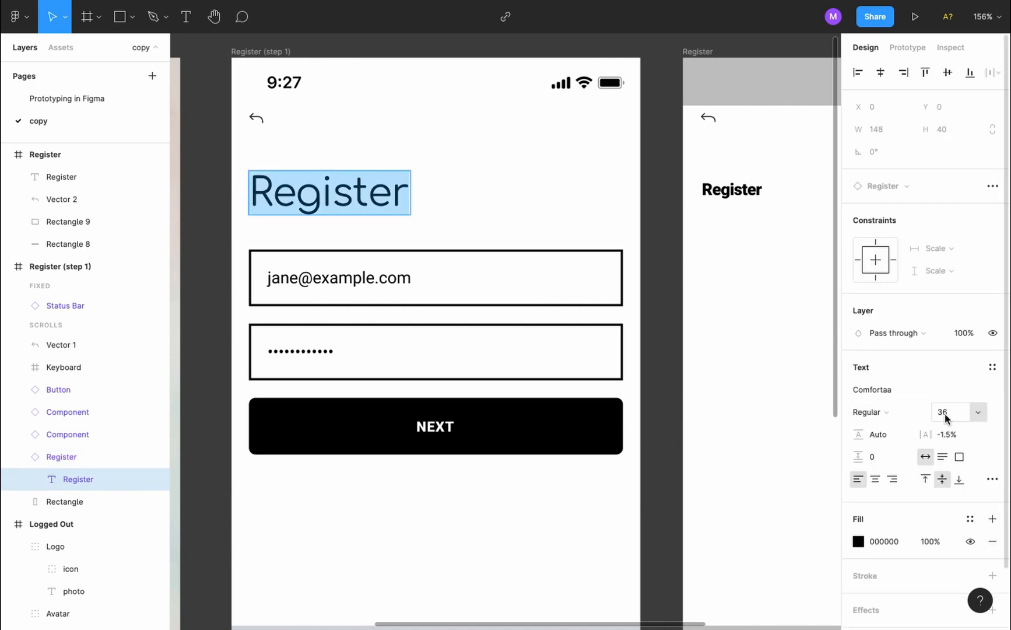
double_click(740, 191)
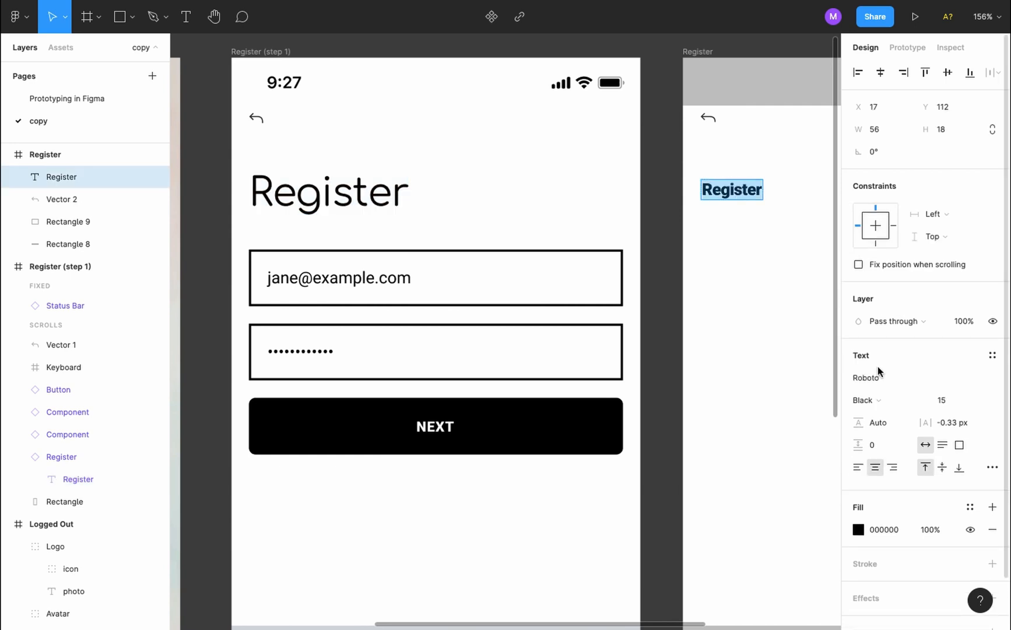
click(917, 375)
text(comfor)
key(Return)
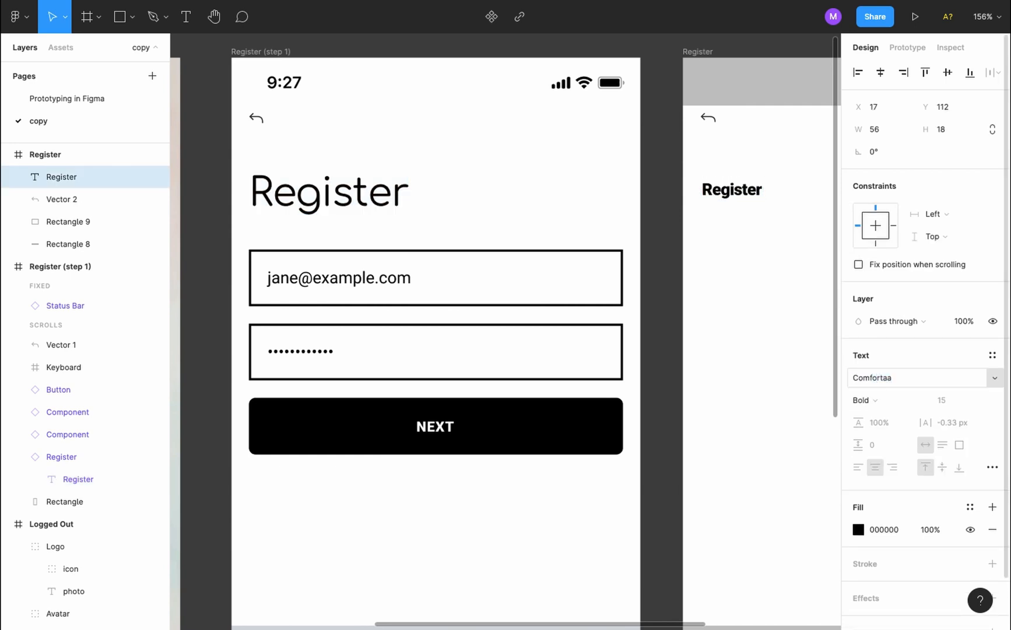
click(869, 403)
click(872, 384)
Set the title's font size to 36 and letter spacing to -1.5 px
click(939, 403)
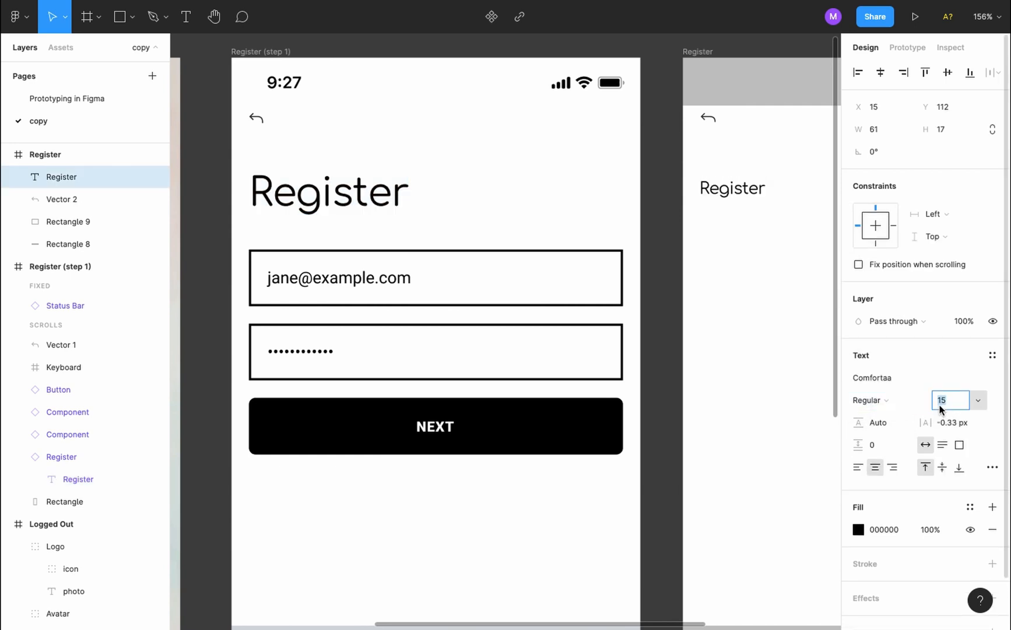
text(36)
key(Return)
click(948, 421)
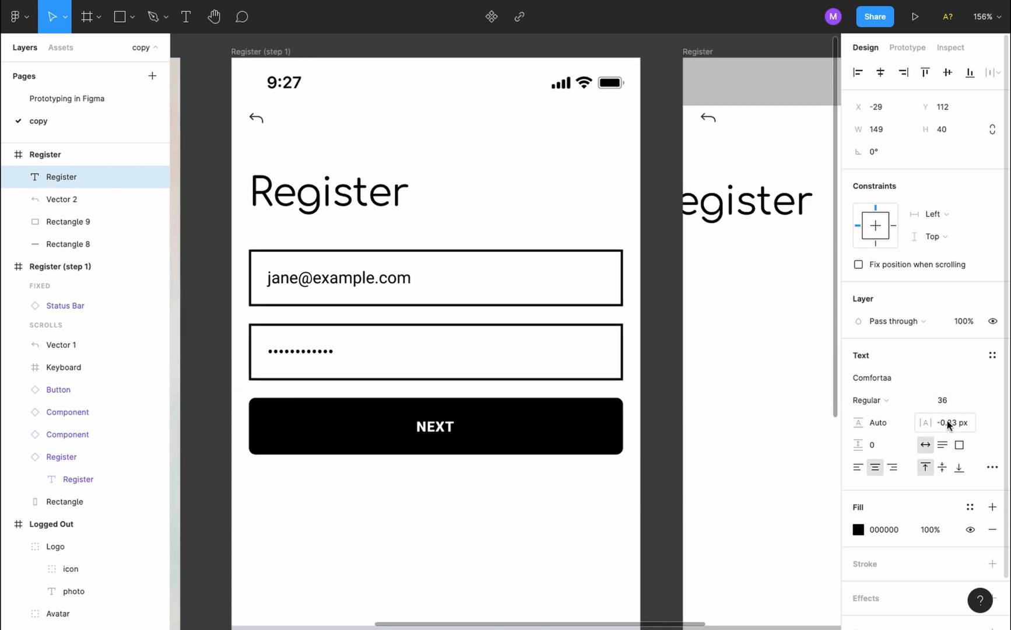
text(-1.5)
key(Return)
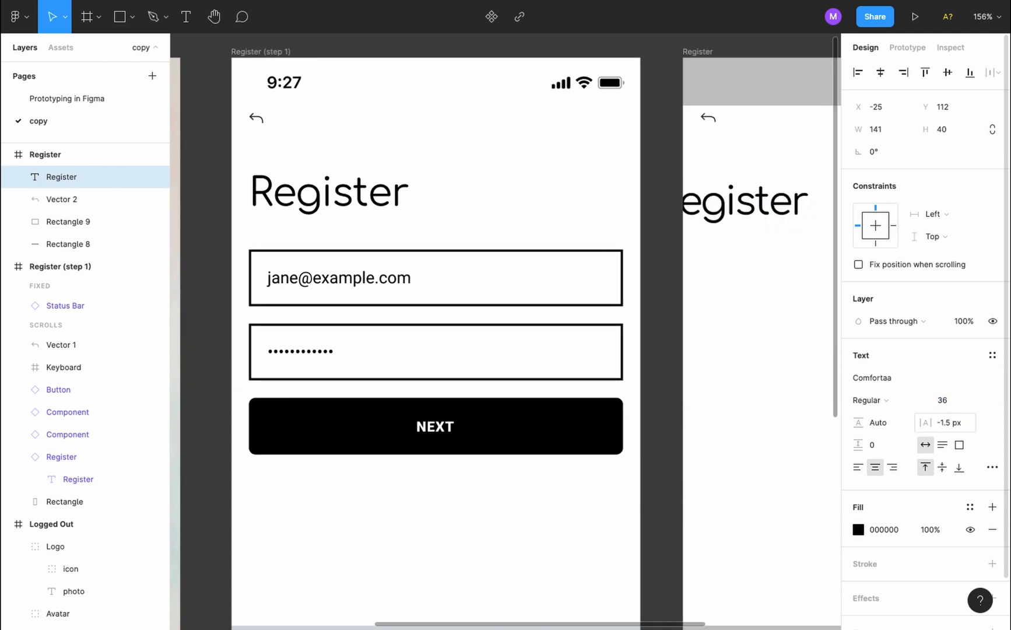
scroll(773, 286, right, 5)
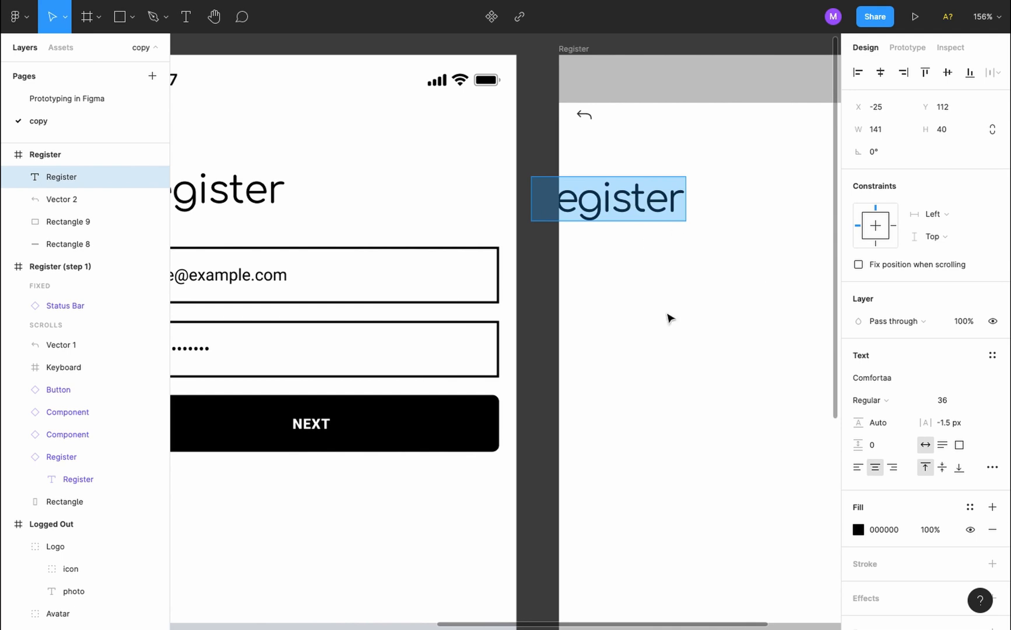
key(Escape)
Position the title at X 16, Y 104 to match Register (step 1)'s title
drag(632, 212, 675, 202)
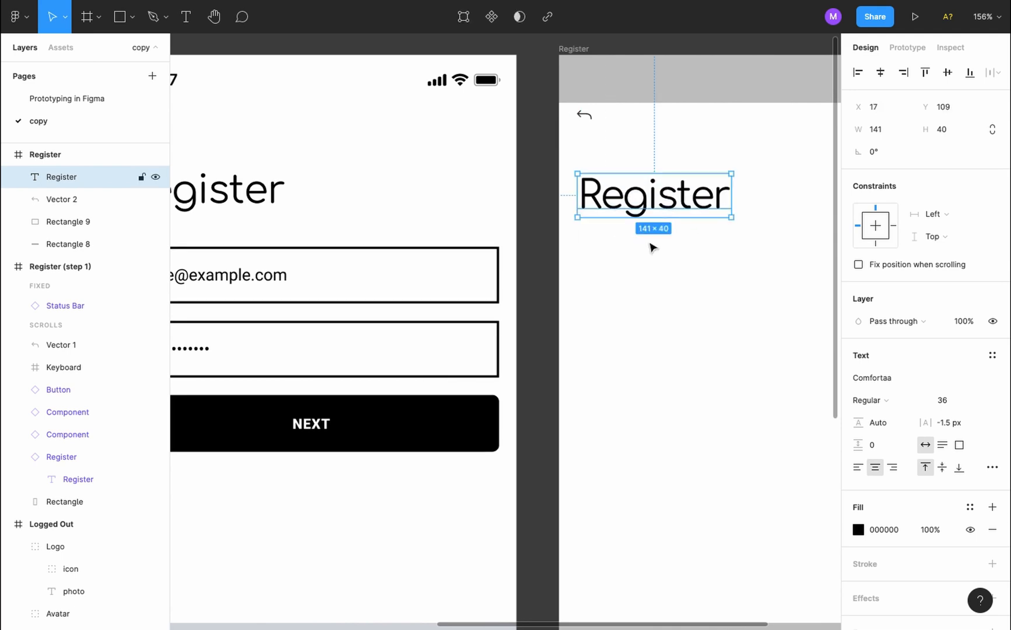
click(640, 267)
scroll(639, 267, left, 3)
click(242, 197)
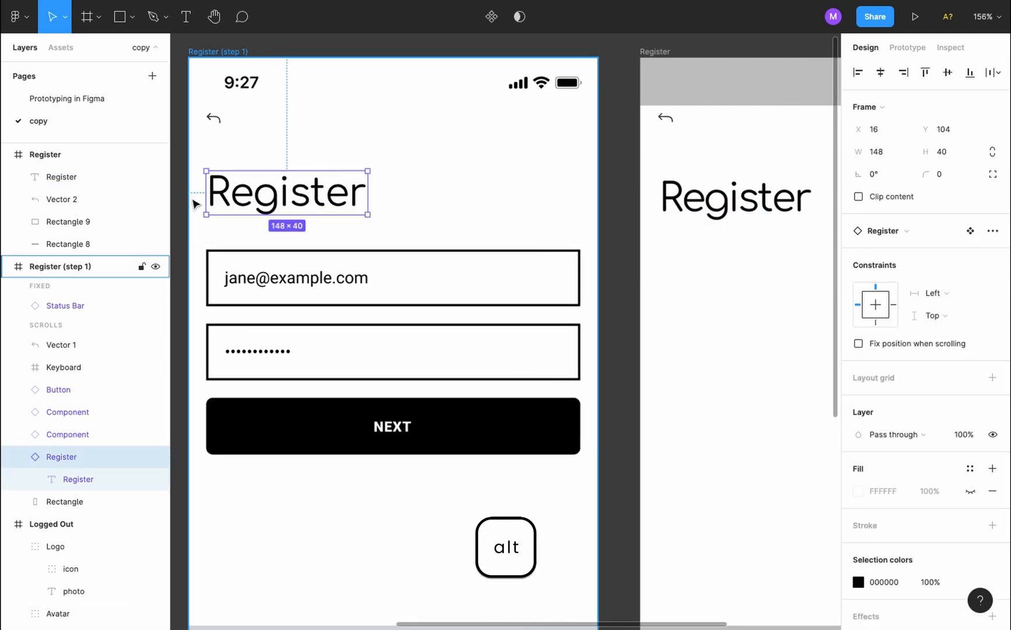
key(alt)
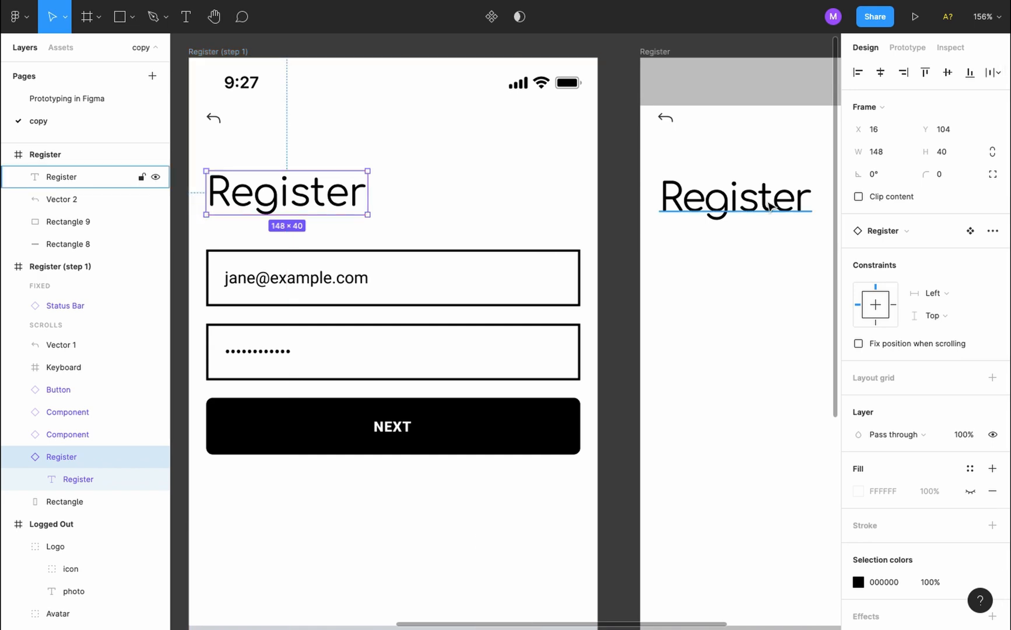
click(62, 177)
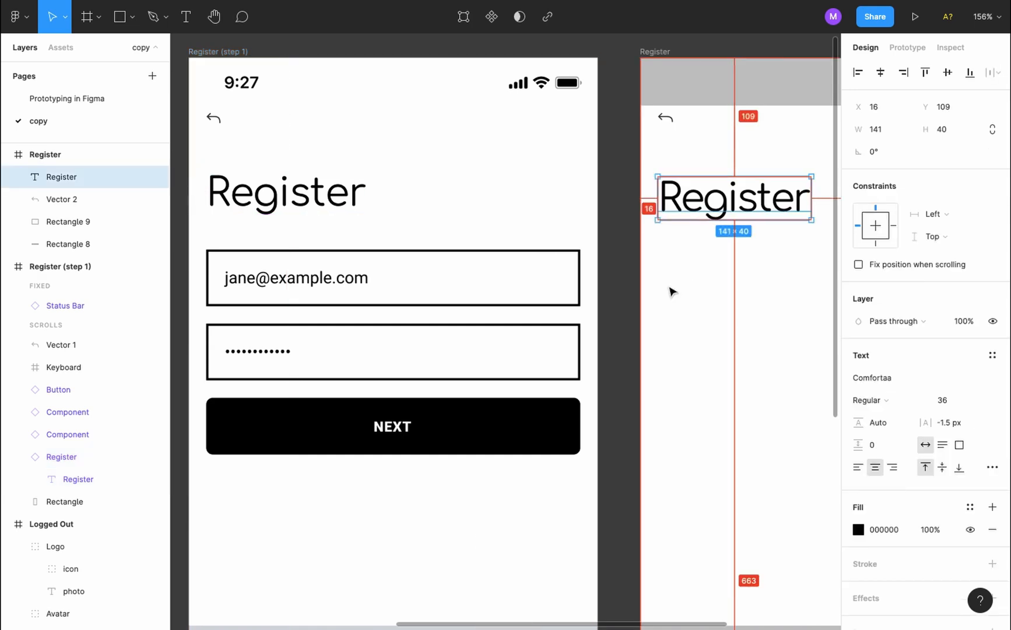
key(Up)
key(Up)
key(Up)
key(Up)
key(Up)
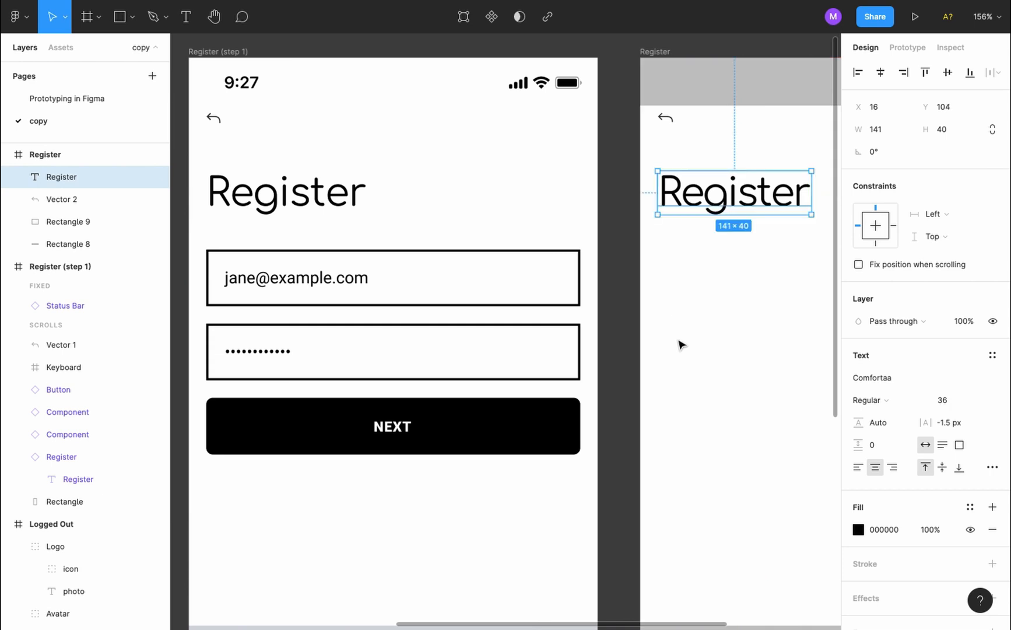
click(680, 343)
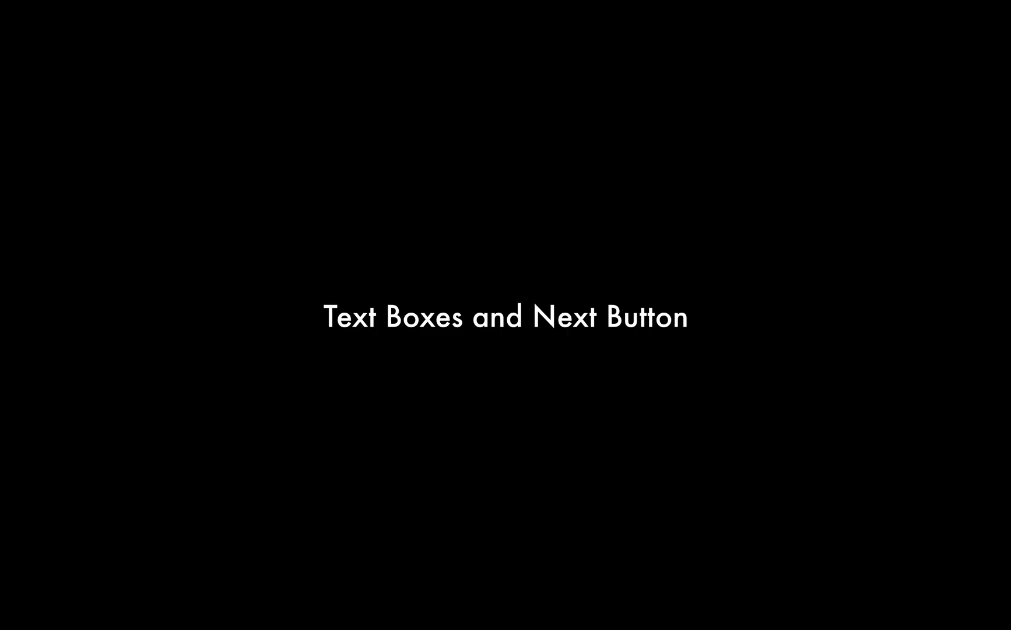
Draw a rectangle below the title with a white fill and a 2 px stroke
key(r)
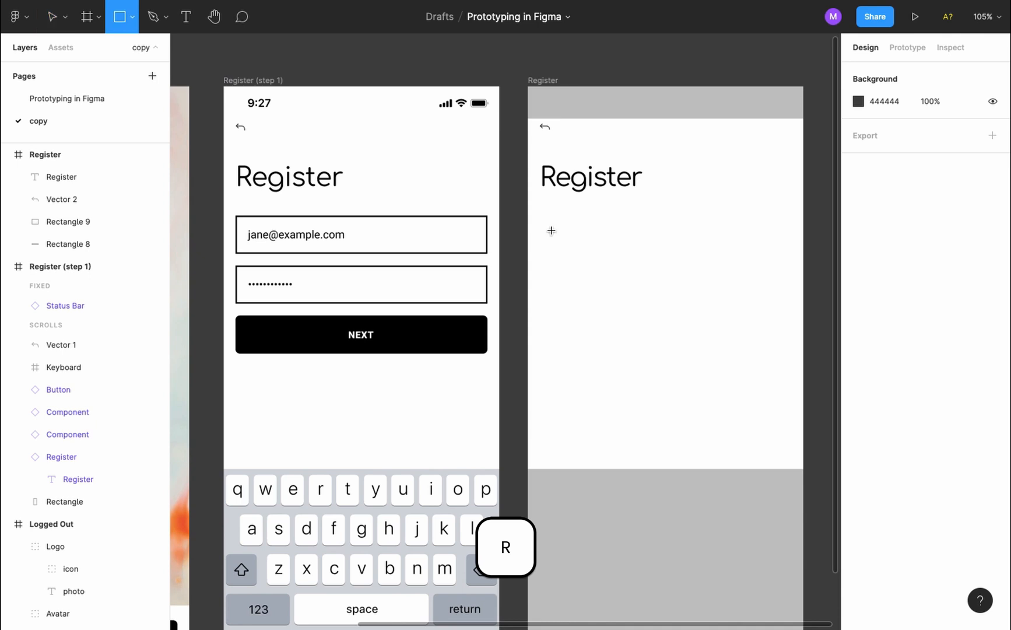
mouse_move(541, 214)
mouse_down()
mouse_move(795, 262)
mouse_move(789, 247)
mouse_up()
key(i)
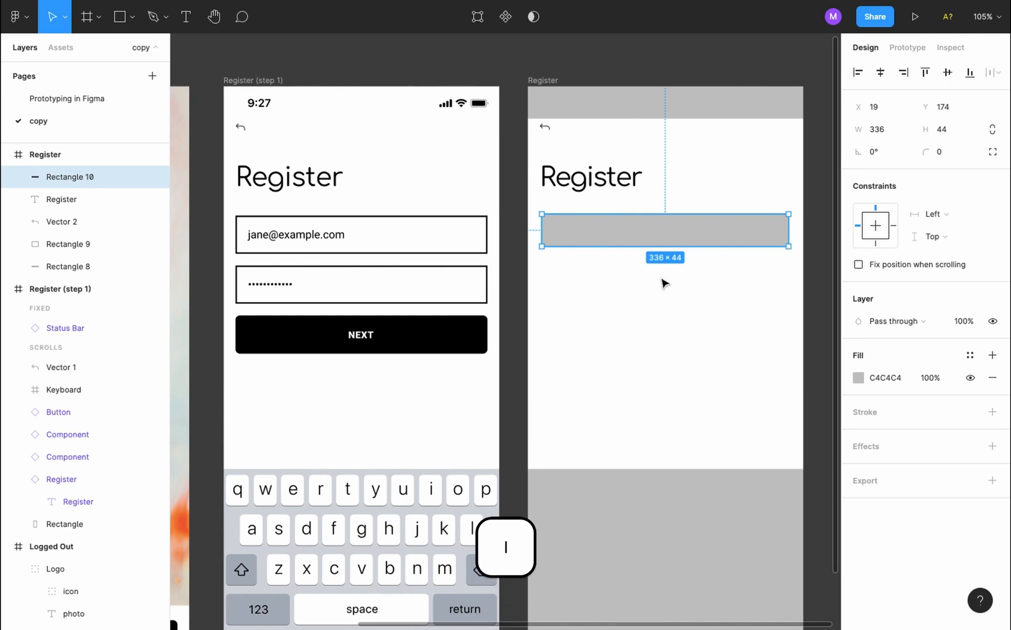
click(665, 309)
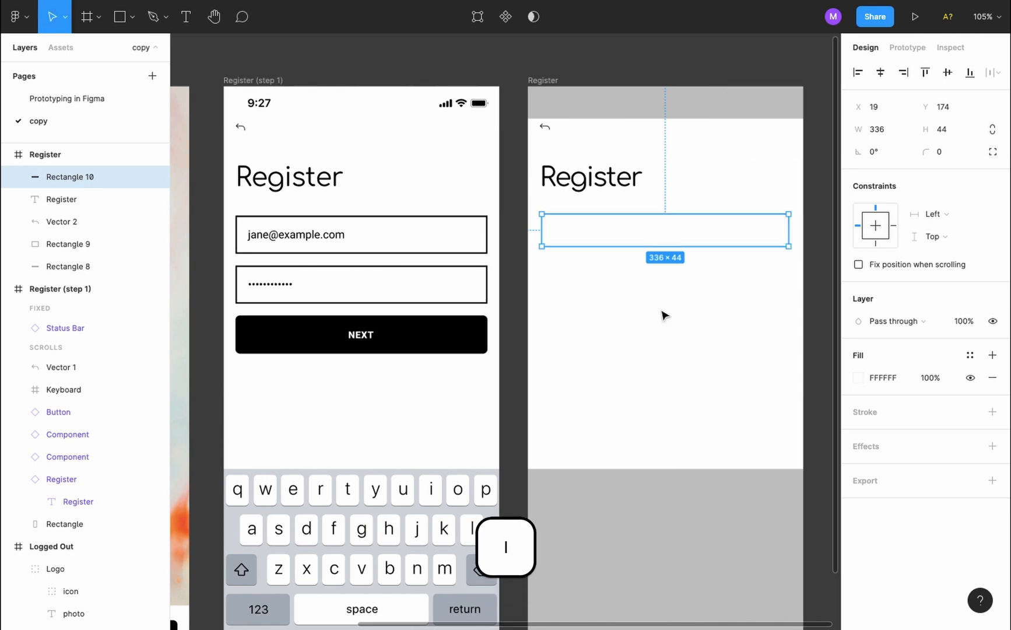
click(993, 411)
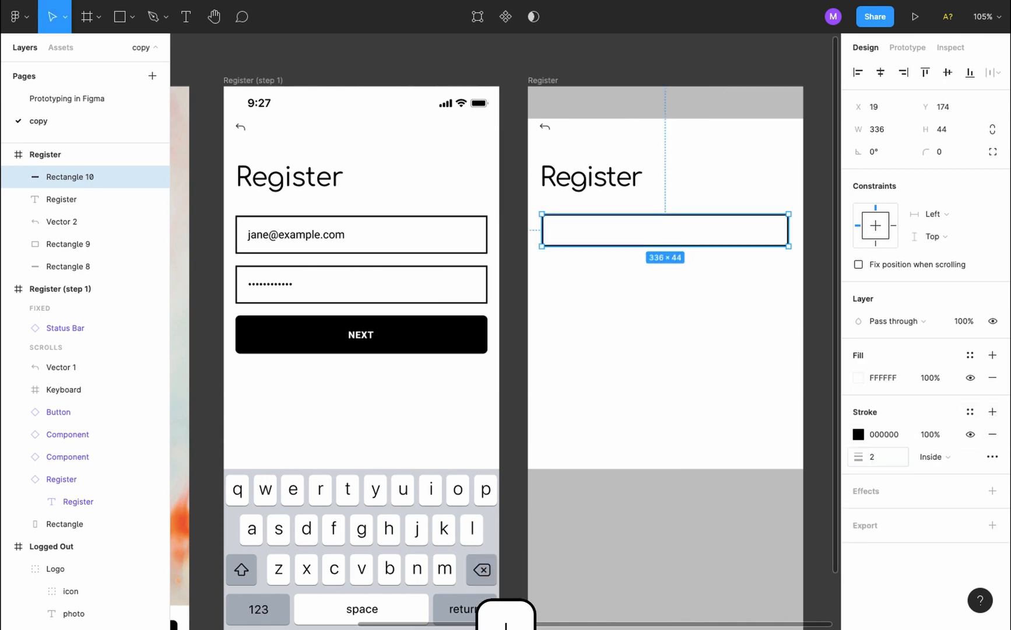
text(2)
key(Return)
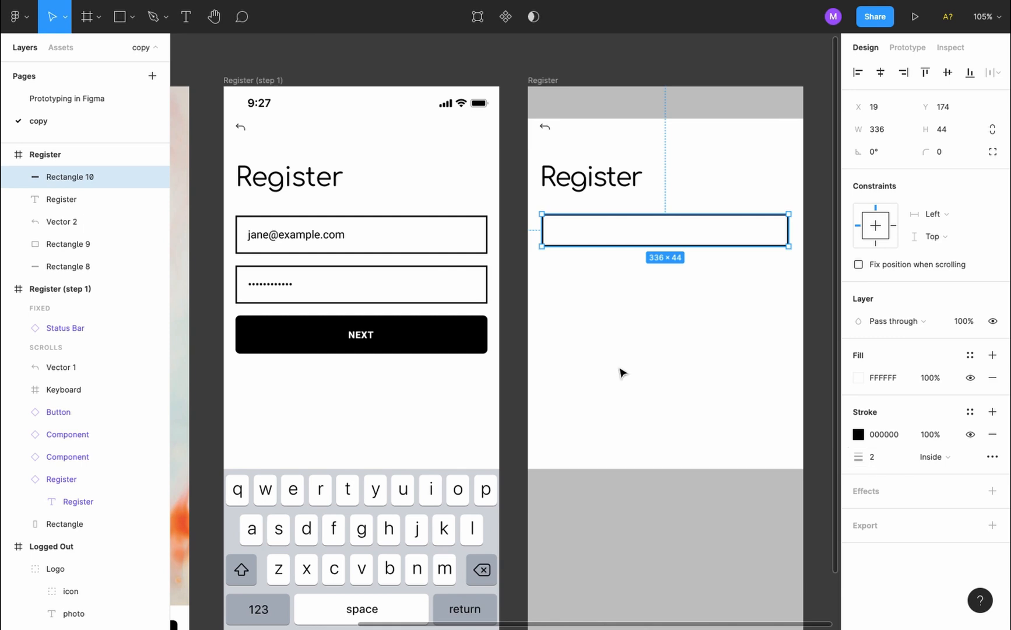
Resize the box to 343×52, matching the step 1 screen's email field
click(623, 372)
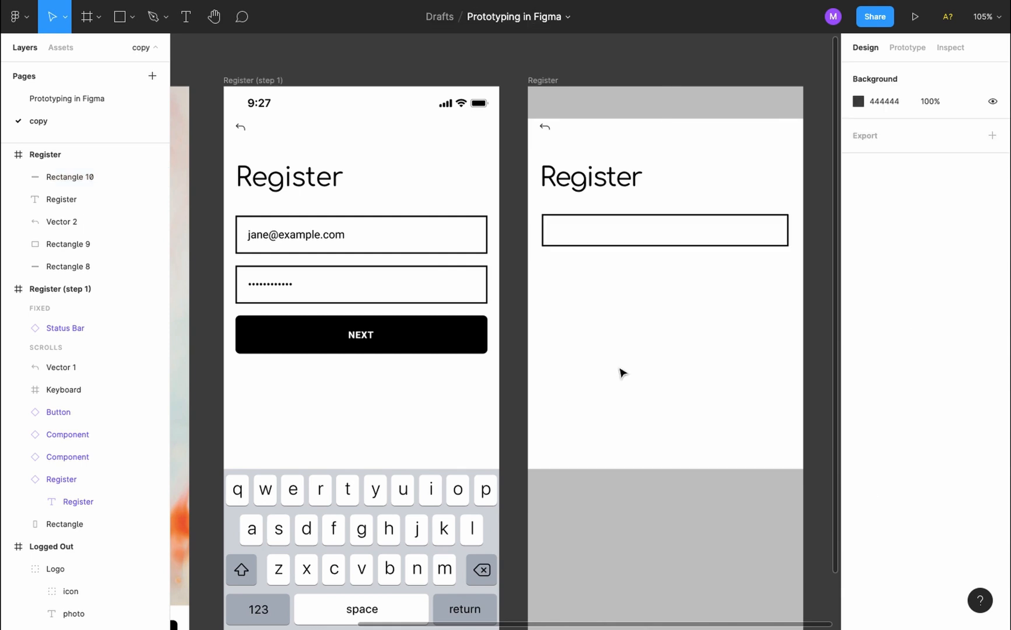
click(482, 230)
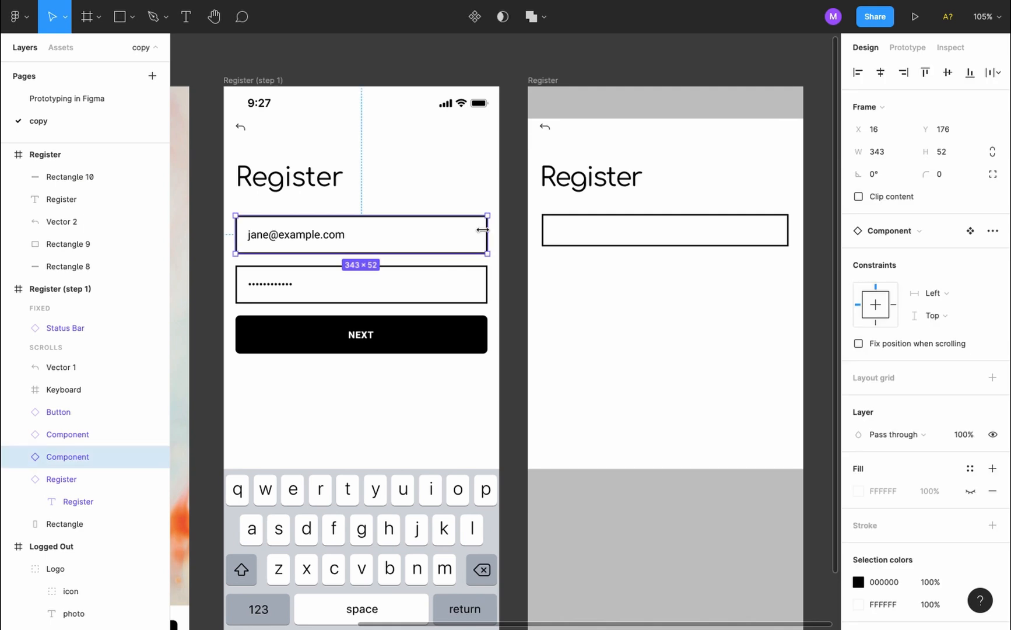
click(596, 237)
click(888, 131)
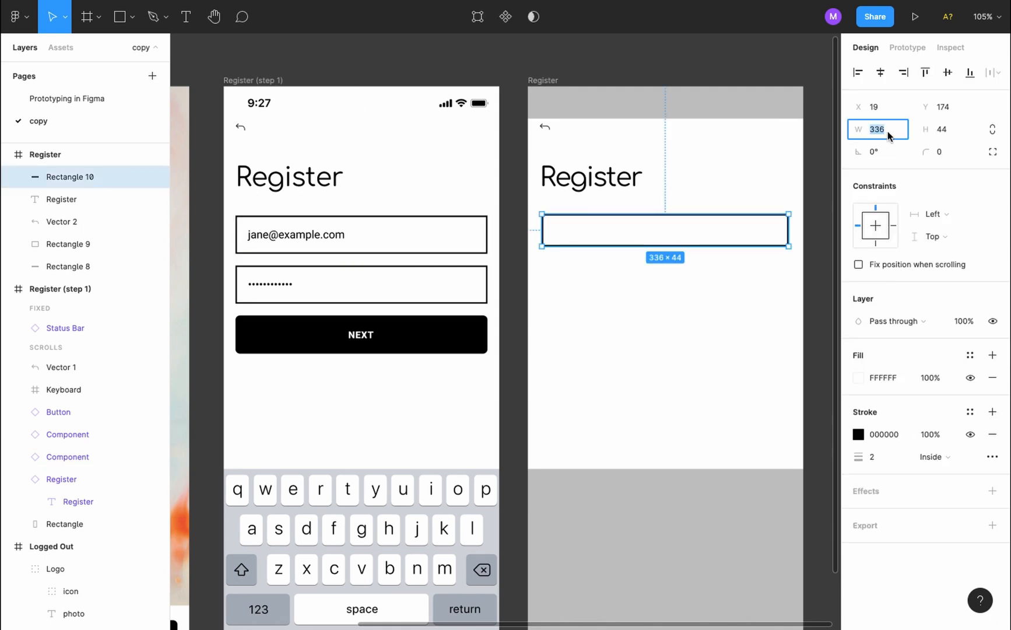
text(343)
key(Tab)
text(52)
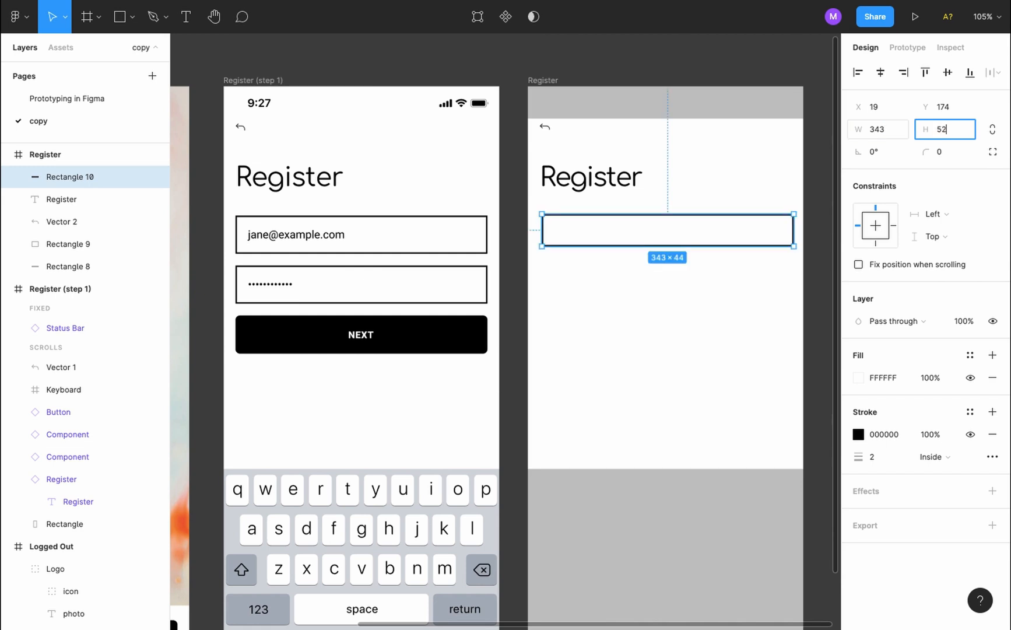
key(Return)
click(632, 335)
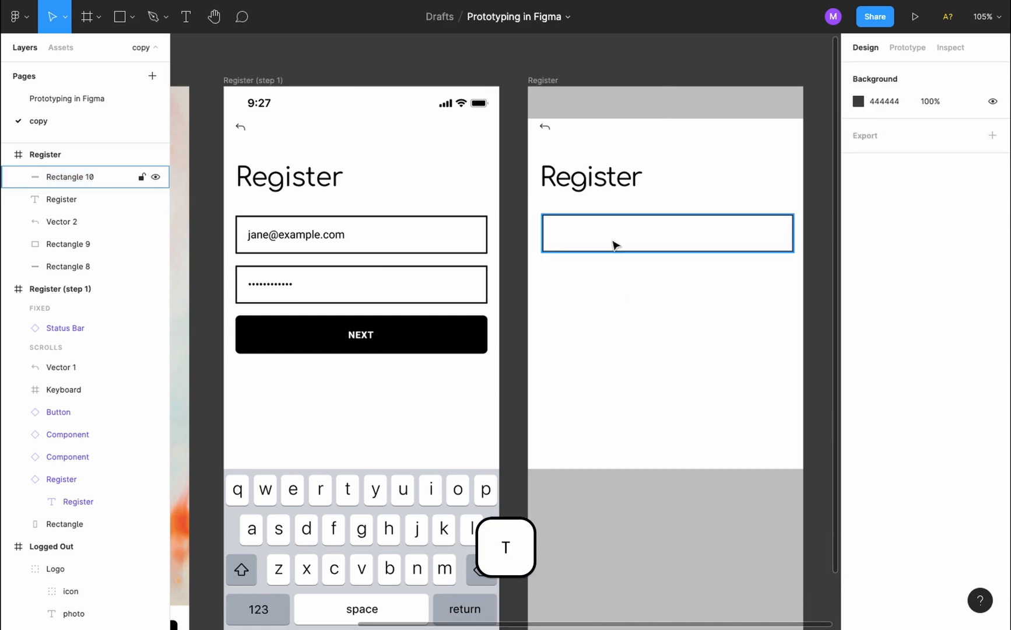
Type a sample e-mail address as placeholder text inside the box
key(t)
click(559, 233)
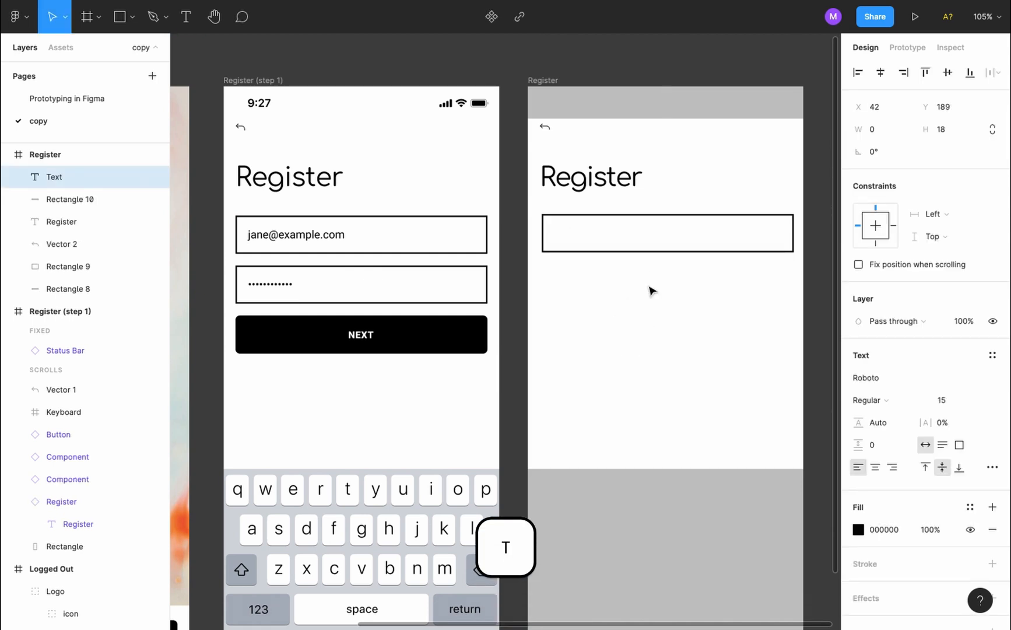
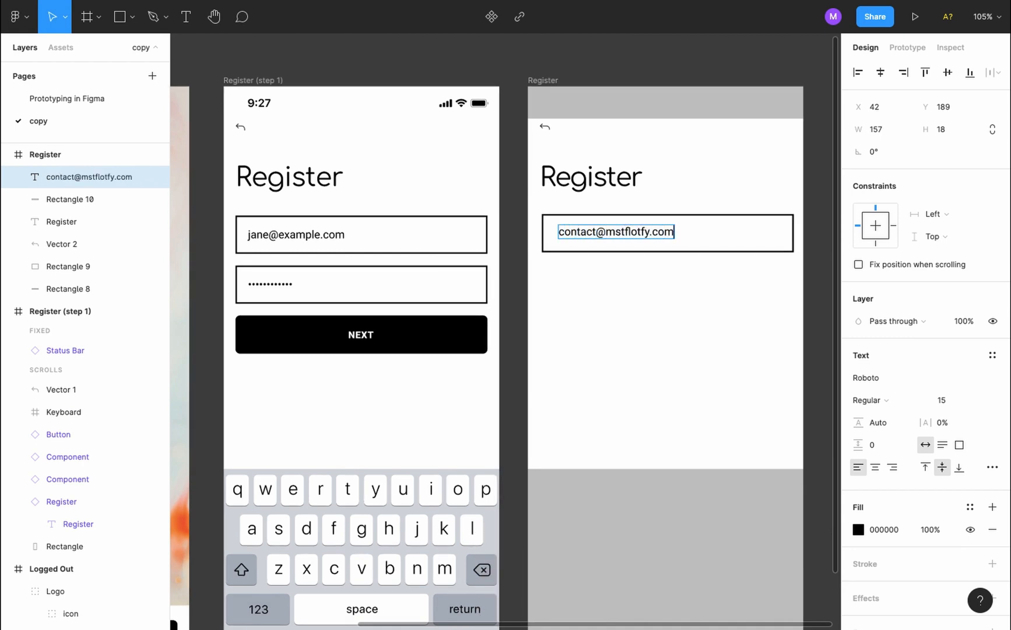
key(Escape)
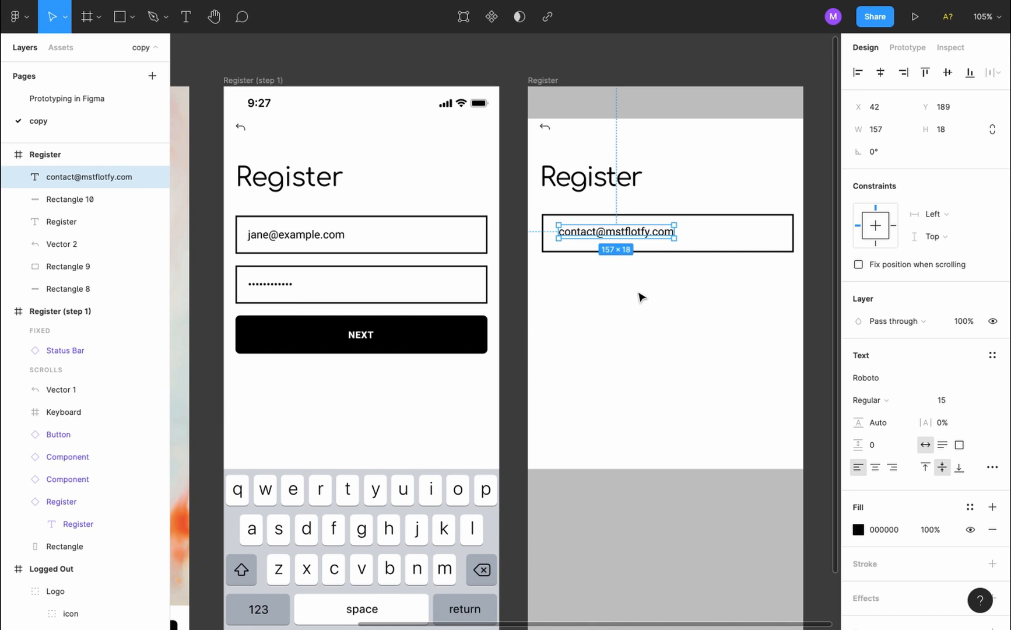
Align the e-mail text within the box to match the left screen's field
alt+click(319, 235)
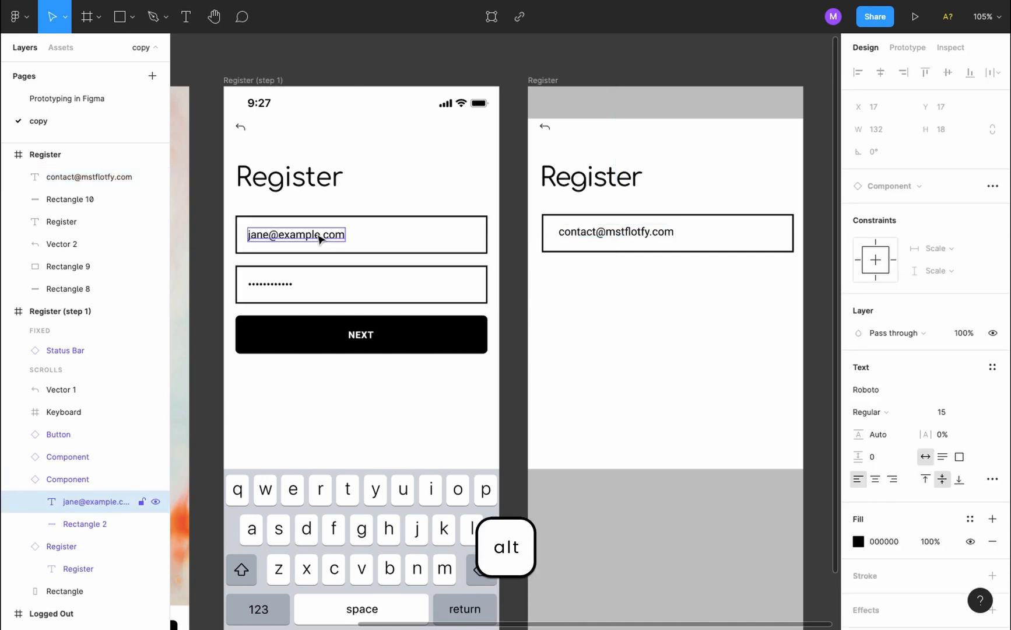
click(623, 230)
key(shift+Left)
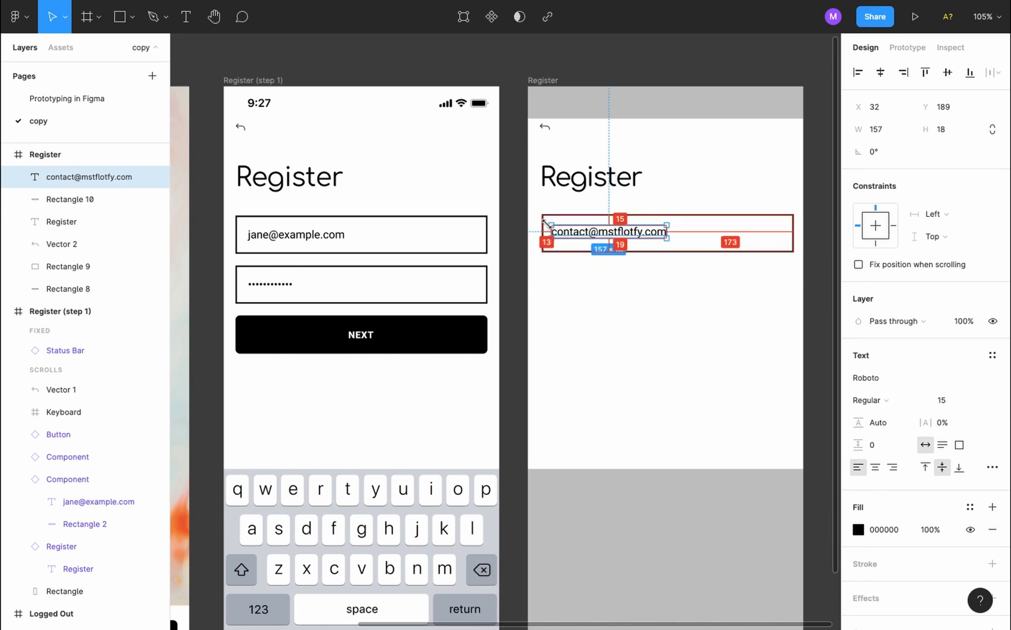
key(alt+Right)
key(alt+Right)
key(alt+Right)
key(alt+Right)
key(alt+Up)
key(alt+Up)
key(alt+Down)
key(alt+Down)
key(alt+Down)
key(alt+Down)
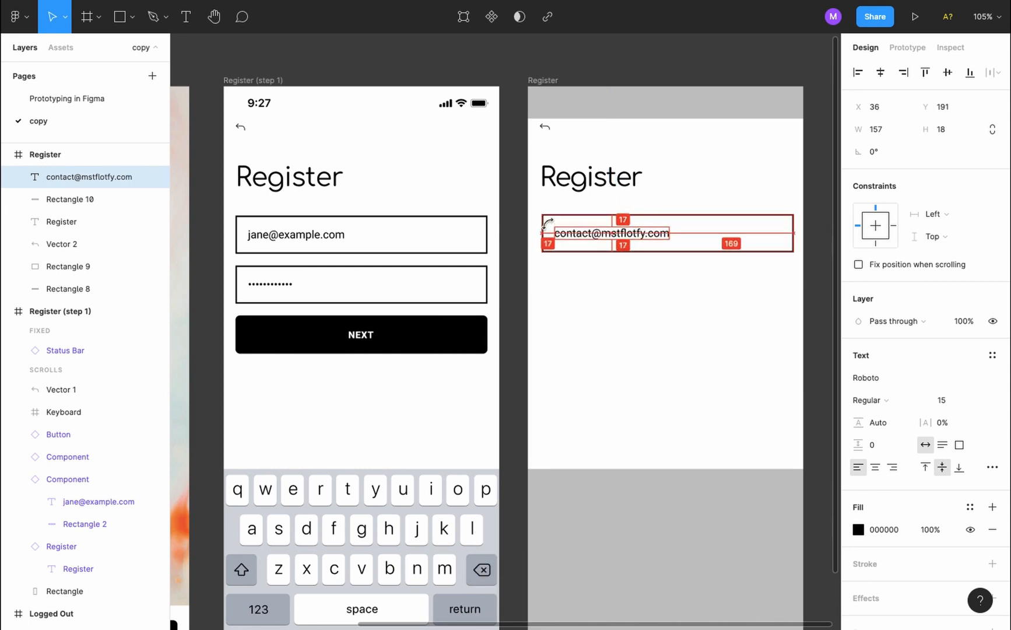
Group the e-mail text with its box and name the group 'Text Input'
click(545, 303)
click(630, 232)
shift+click(642, 252)
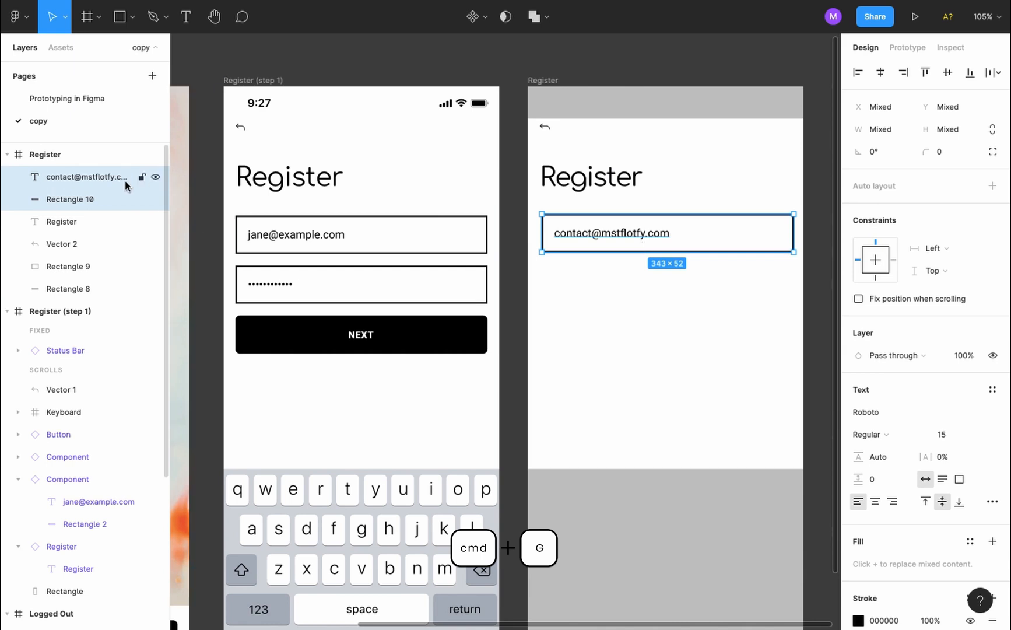
key(super+g)
double_click(65, 178)
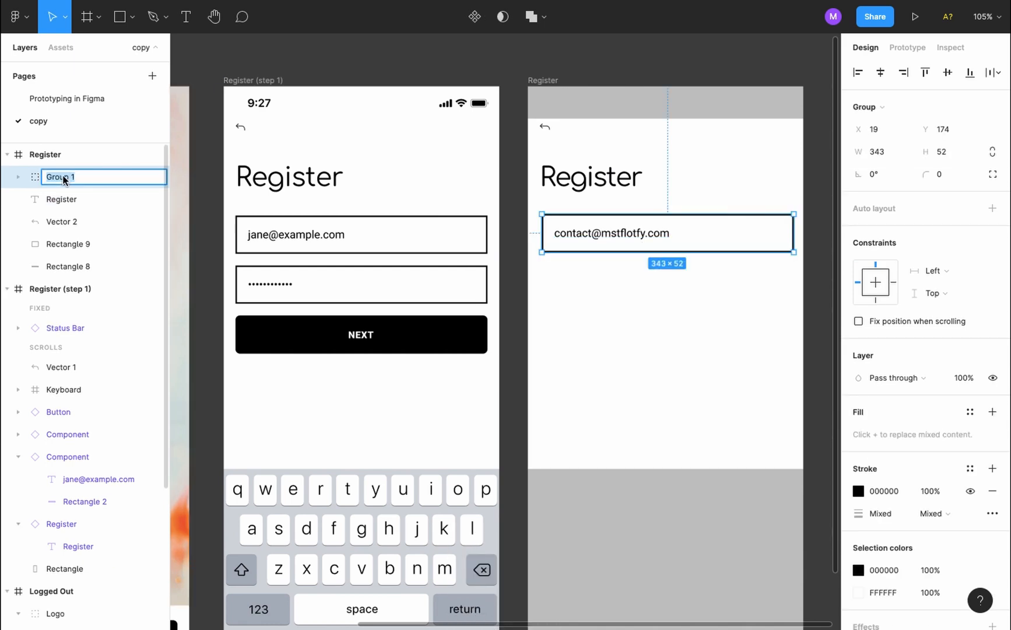
text(Text Input)
key(Return)
Inset the Text Input group 16 px from the frame edge
key(alt)
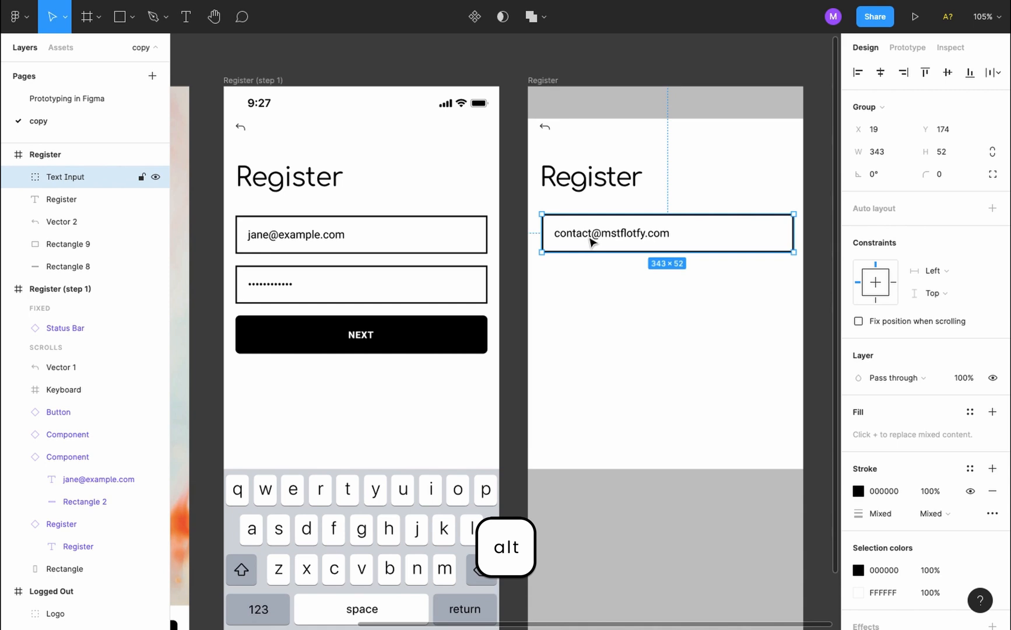
click(454, 229)
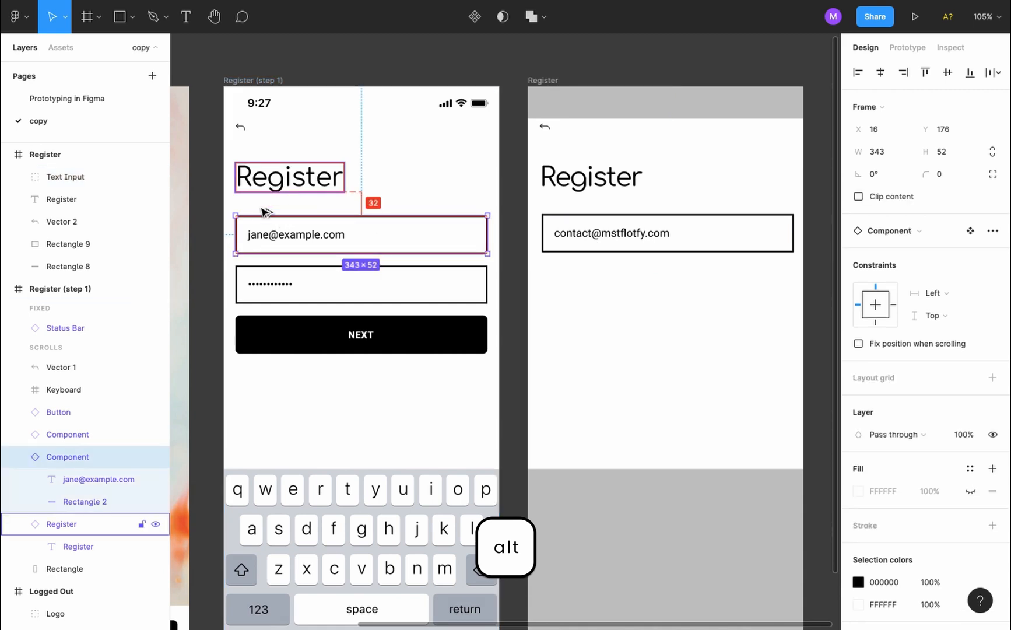
click(610, 222)
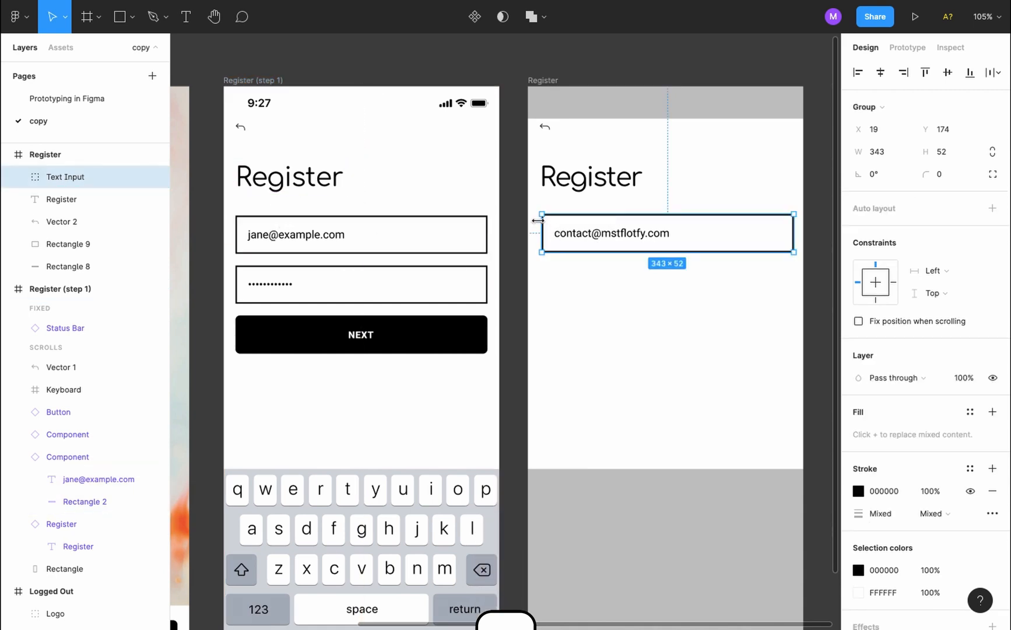
key(Left)
key(Left)
key(Left)
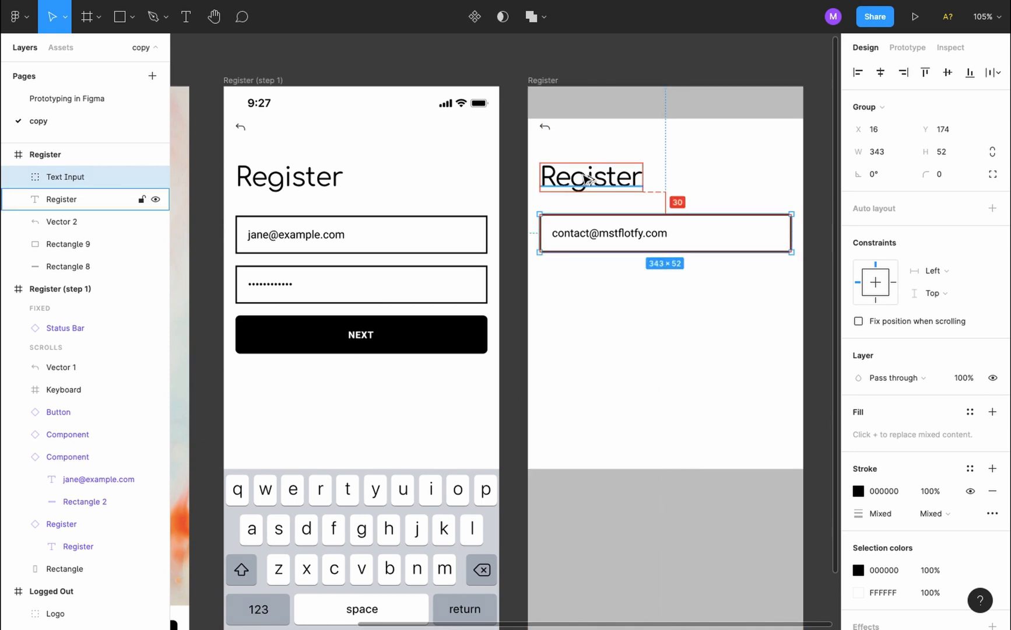
Duplicate the Text Input field below the first and replace its text with password bullets
click(643, 264)
click(637, 244)
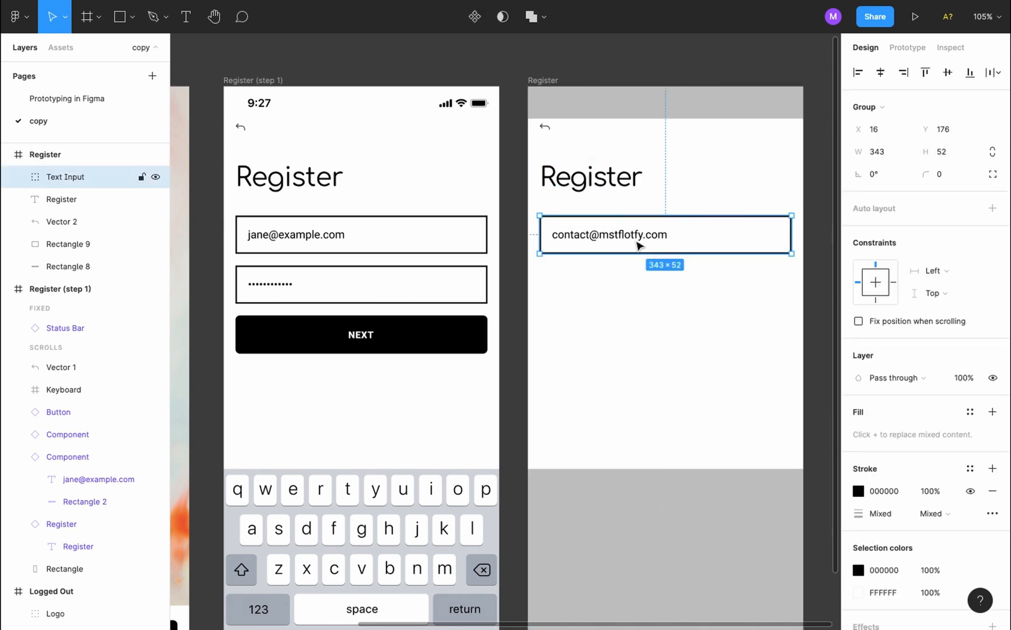
drag(638, 244, 639, 294)
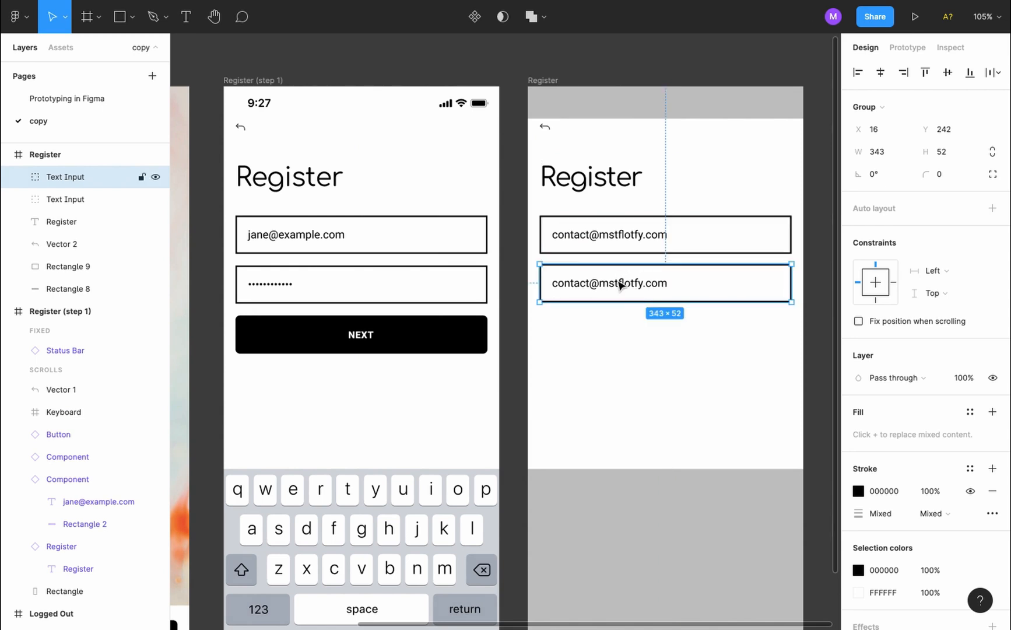
double_click(621, 285)
double_click(618, 282)
key(alt+8)
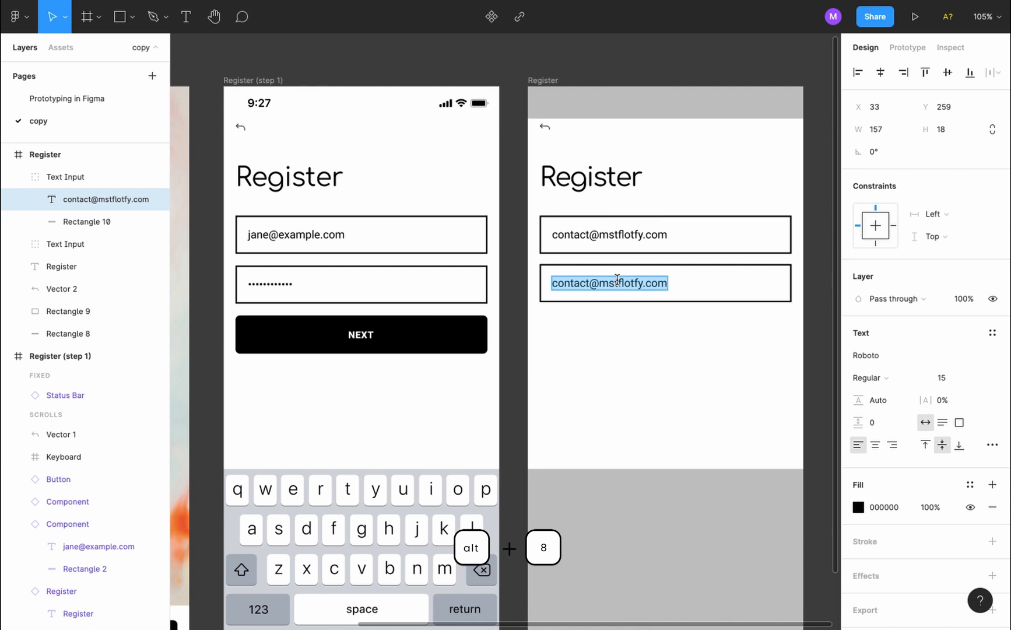
text(••••••••••••••)
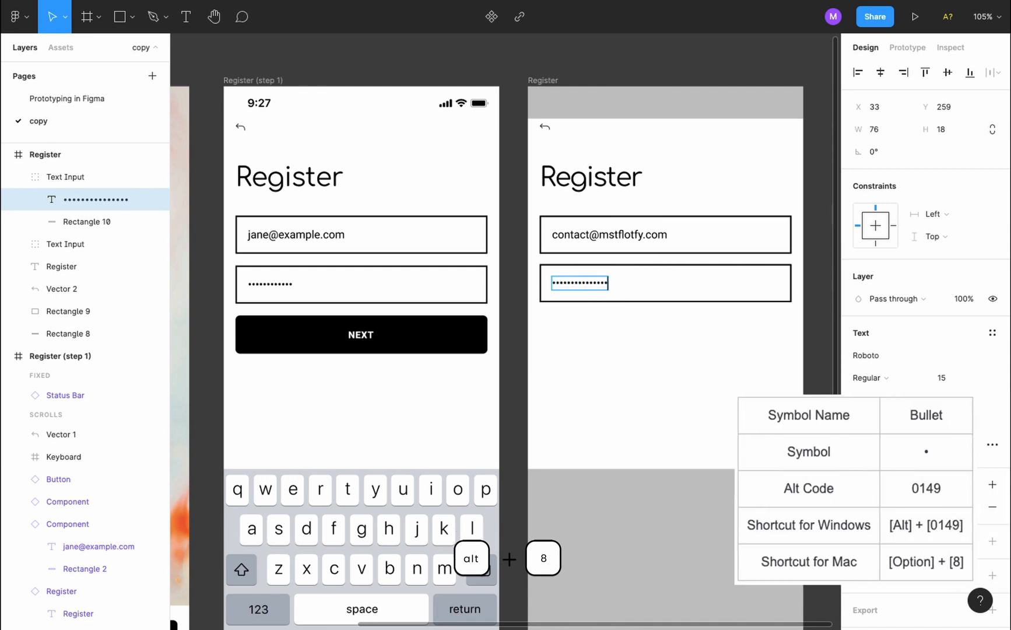
text(•••••••••••••••••)
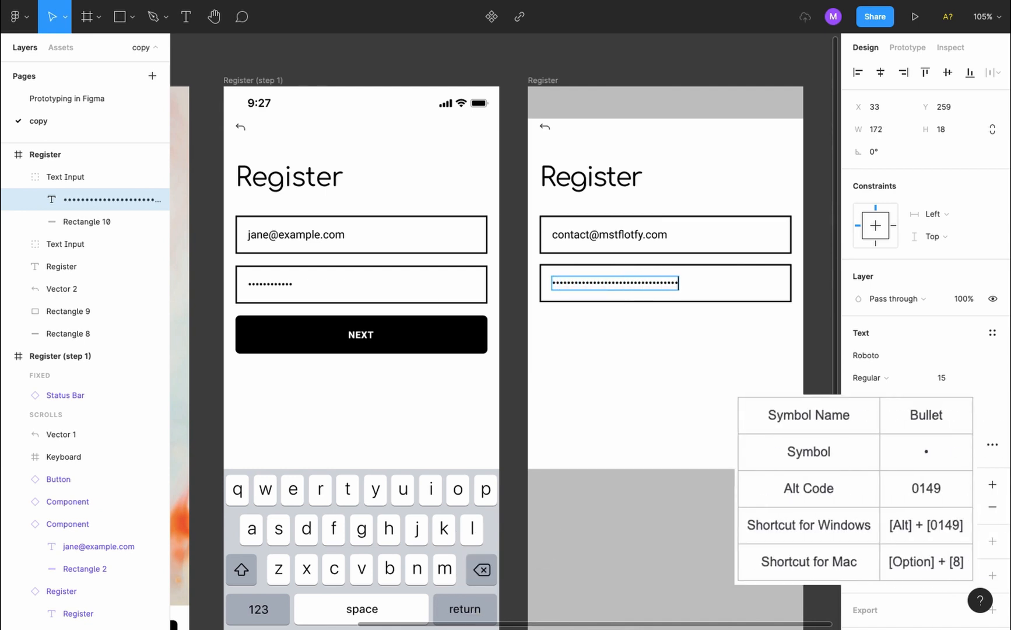
key(Escape)
Compare the new password field with the left screen's password field
click(610, 358)
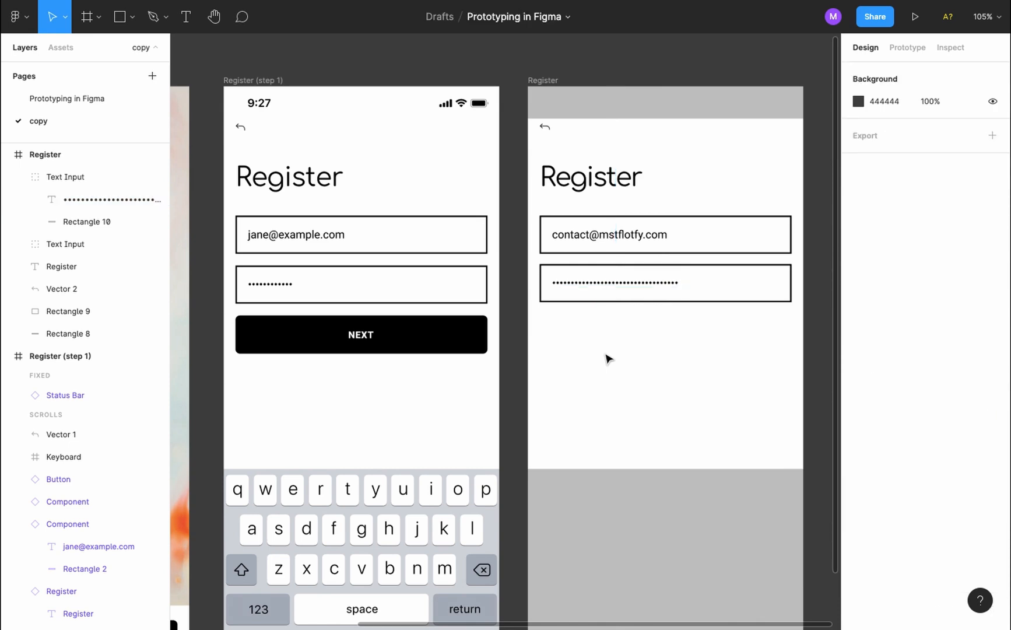
click(468, 295)
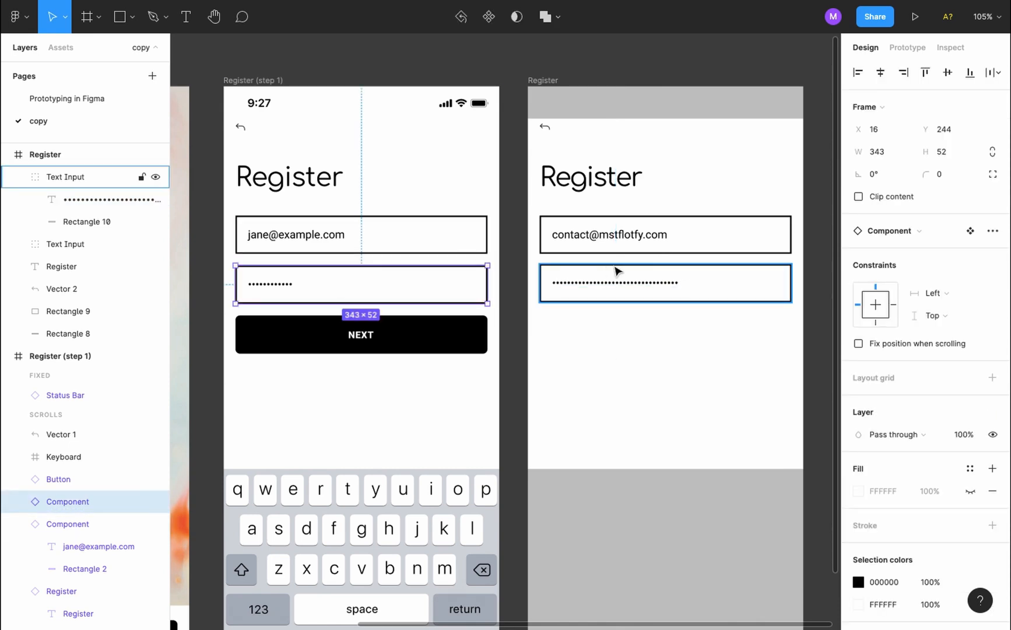
click(619, 271)
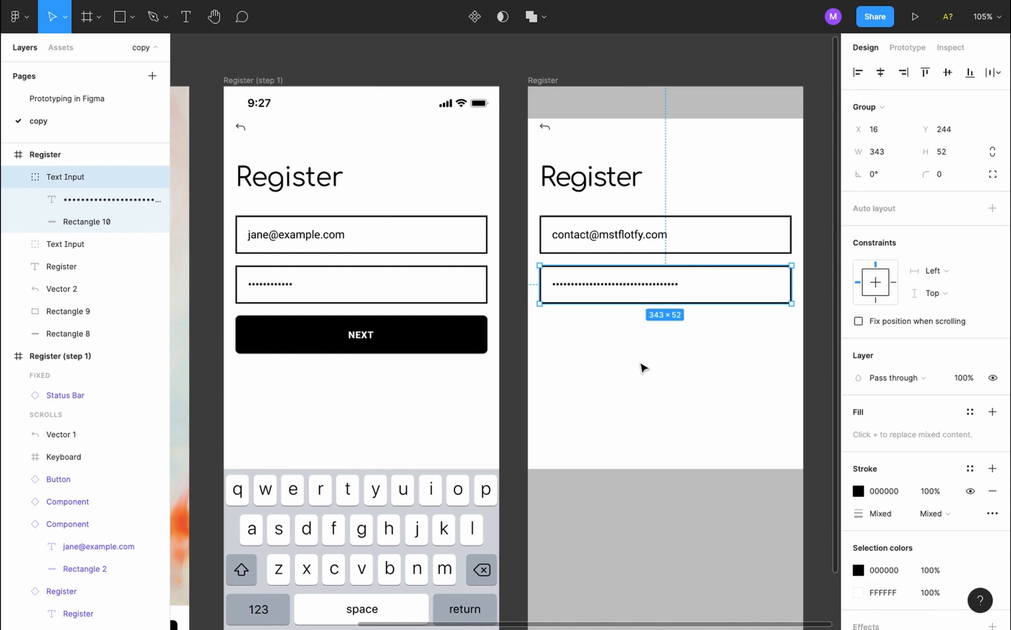
click(644, 368)
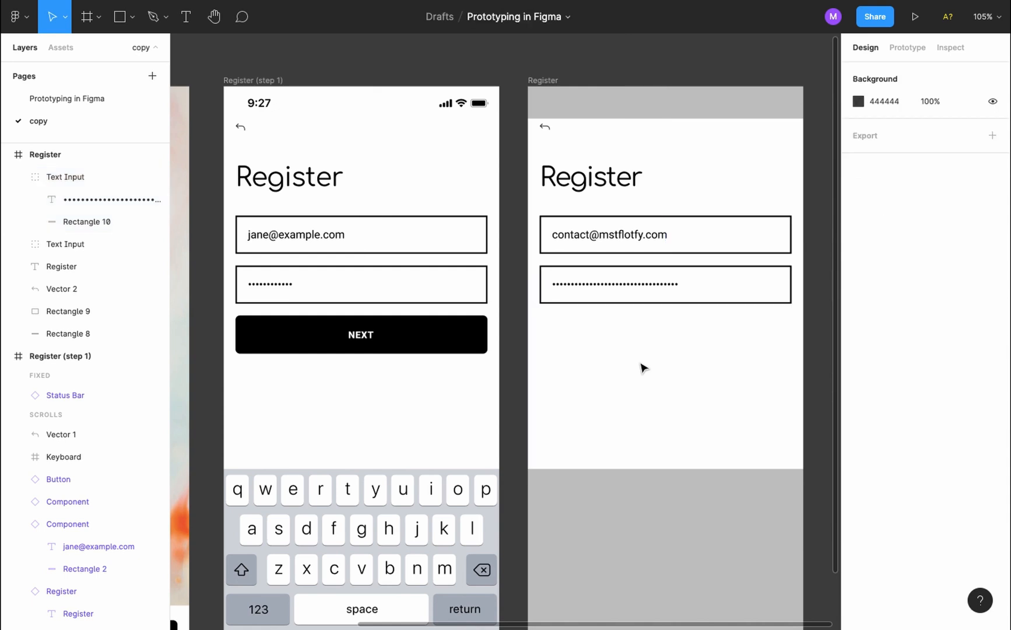
scroll(644, 368, down, 5)
scroll(644, 368, down, 2)
Copy the REGISTER button into the Register screen and resize it to 343×52
click(406, 442)
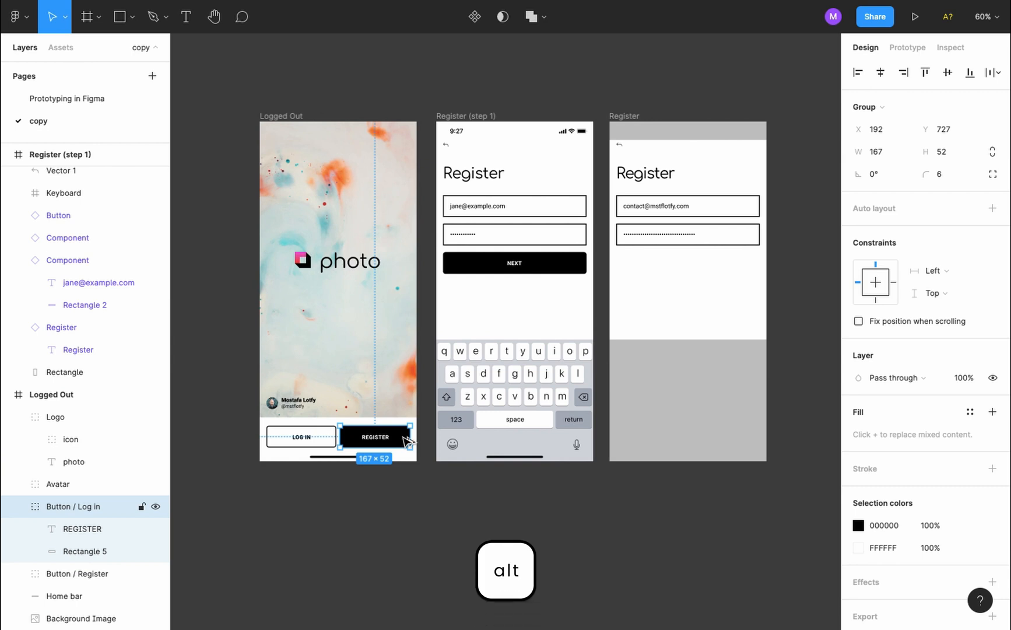
drag(407, 442, 708, 268)
scroll(707, 267, up, 5)
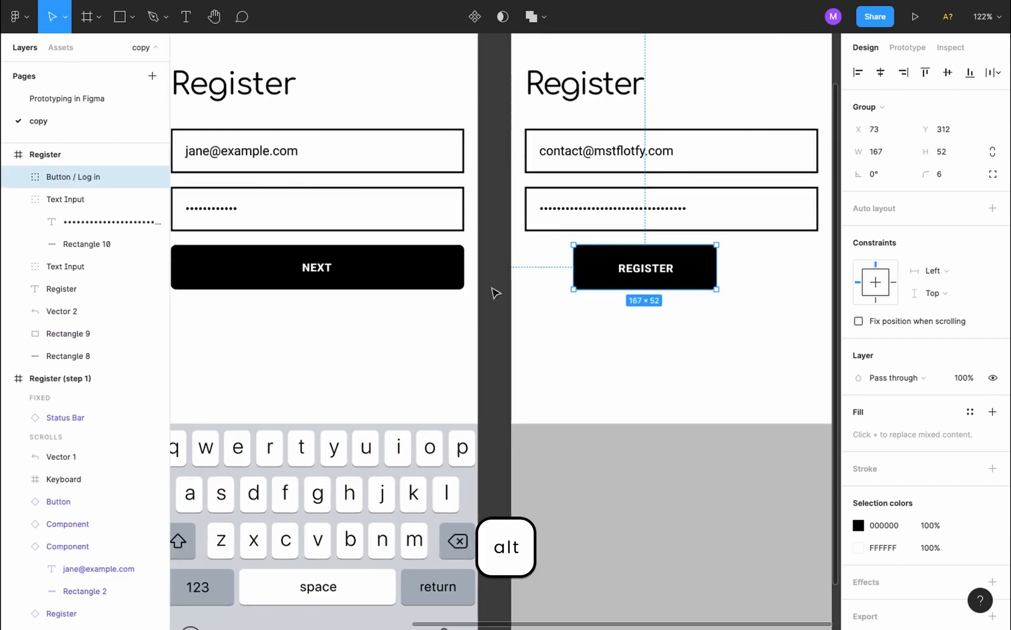
click(453, 283)
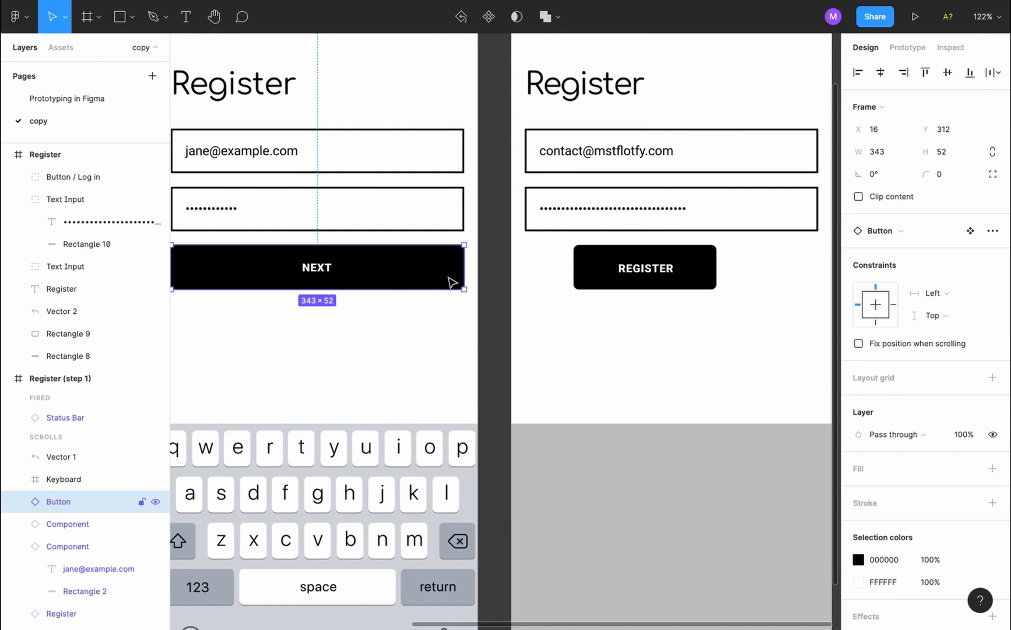
click(694, 284)
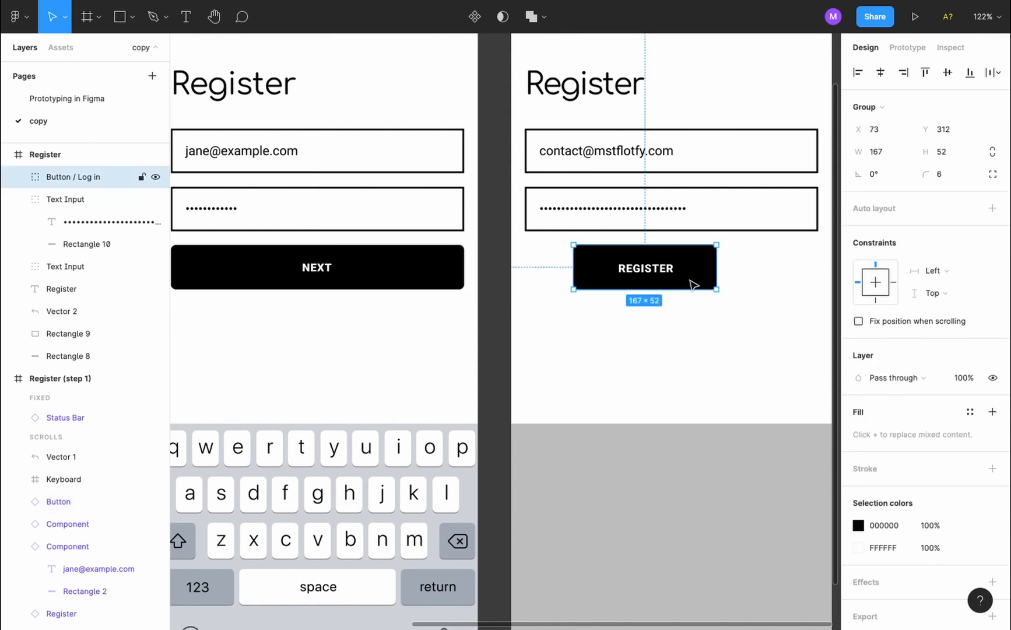
click(887, 153)
text(343)
key(Tab)
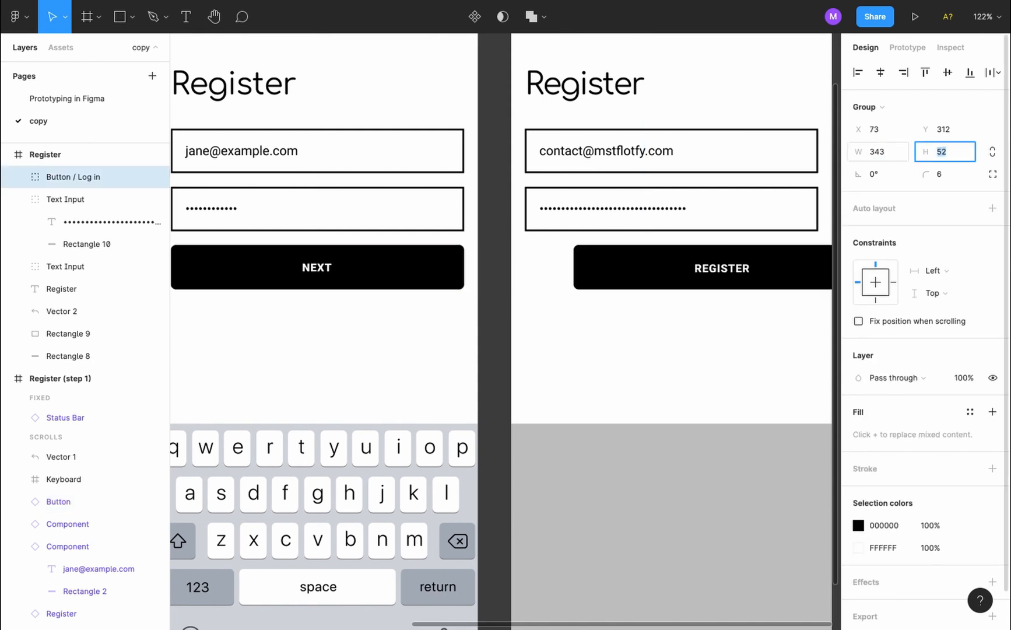
text(52)
key(Return)
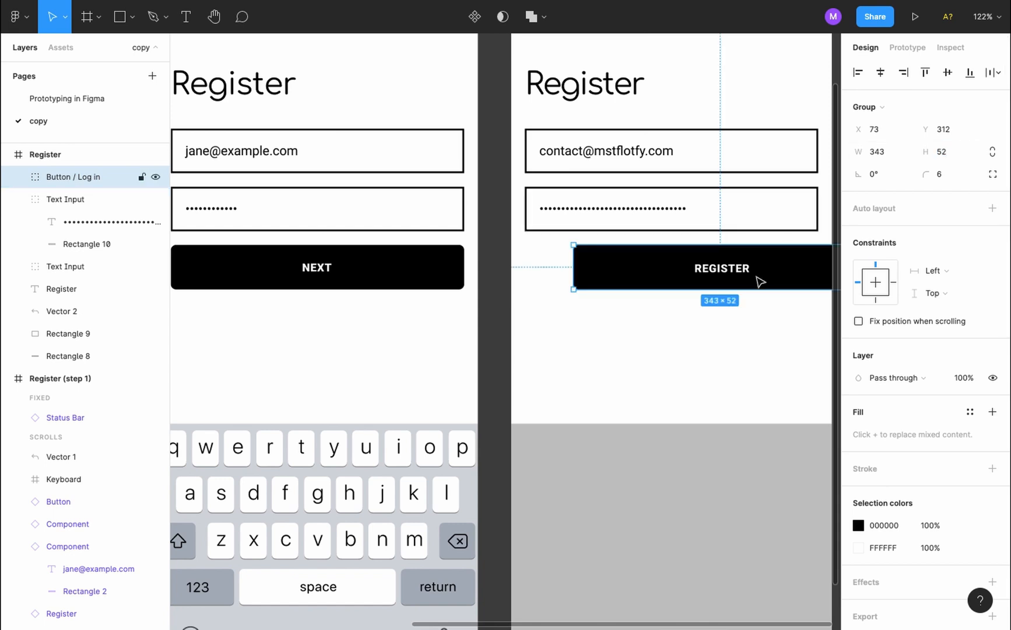
Relabel the button 'NEXT' and centre it horizontally in the screen
double_click(731, 273)
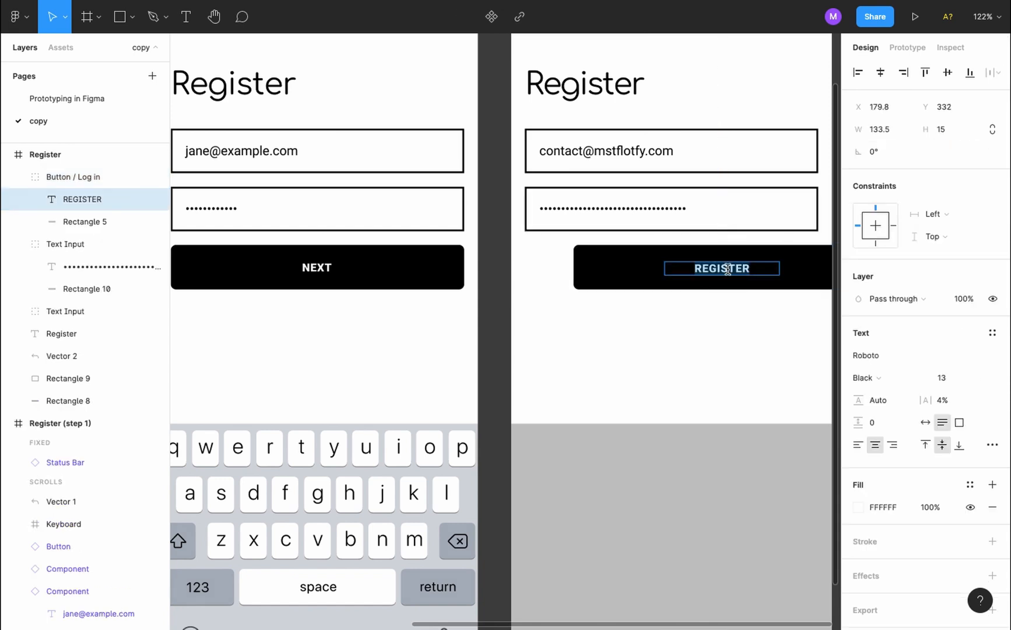
text(NEXT)
key(Escape)
click(671, 339)
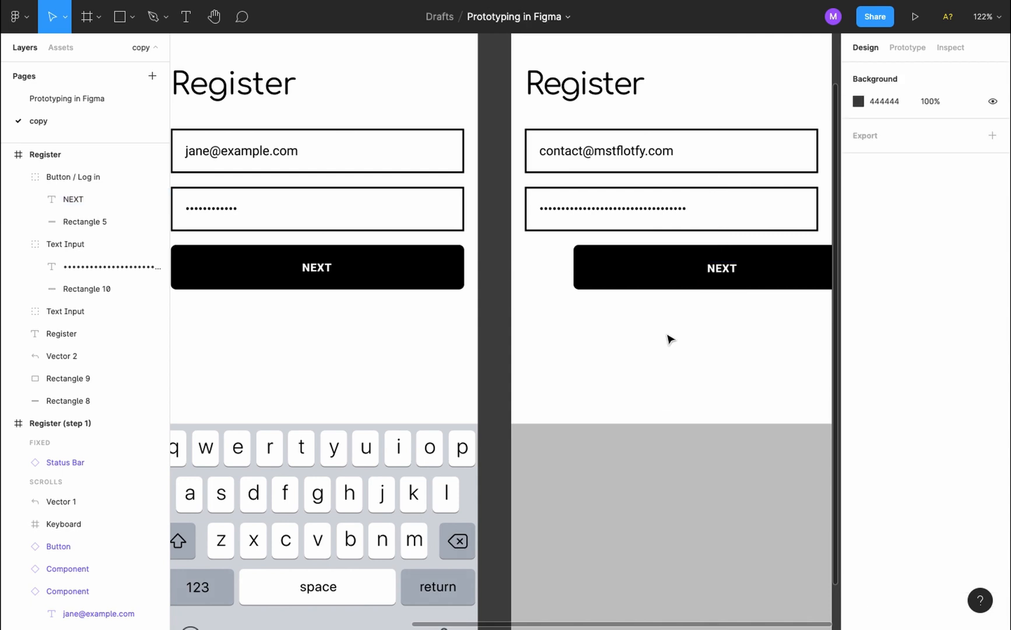
click(633, 280)
click(881, 72)
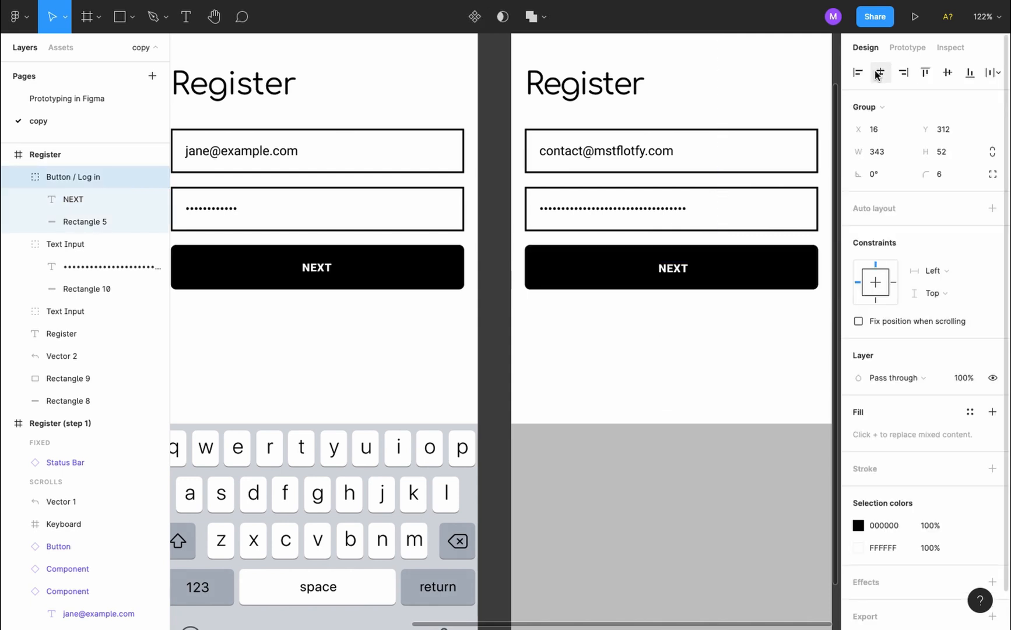
click(444, 267)
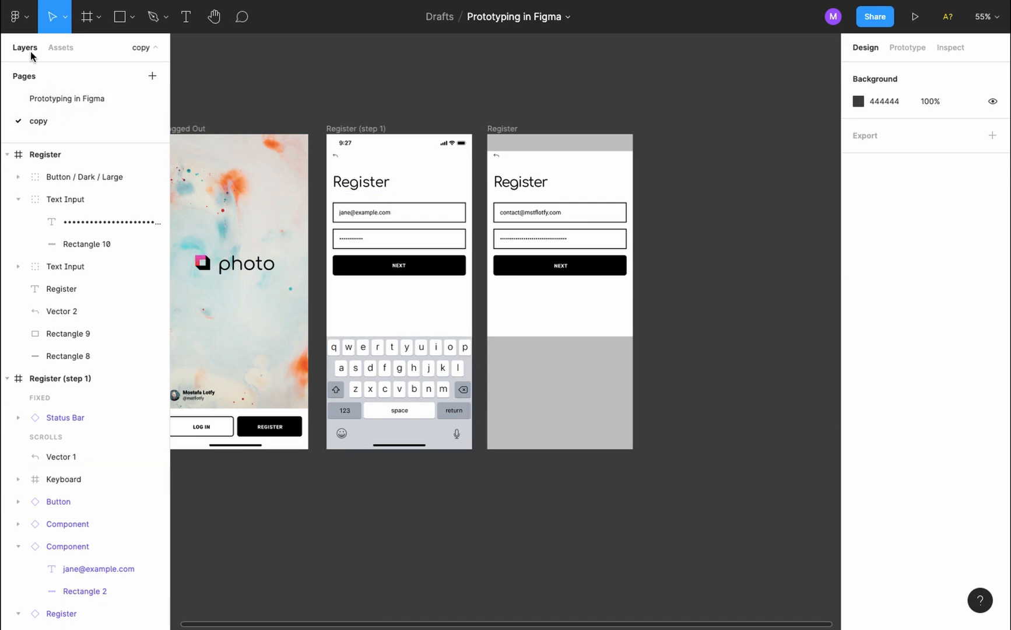
Return to the file browser and search Figma Community for the iOS status bar
click(18, 17)
click(37, 49)
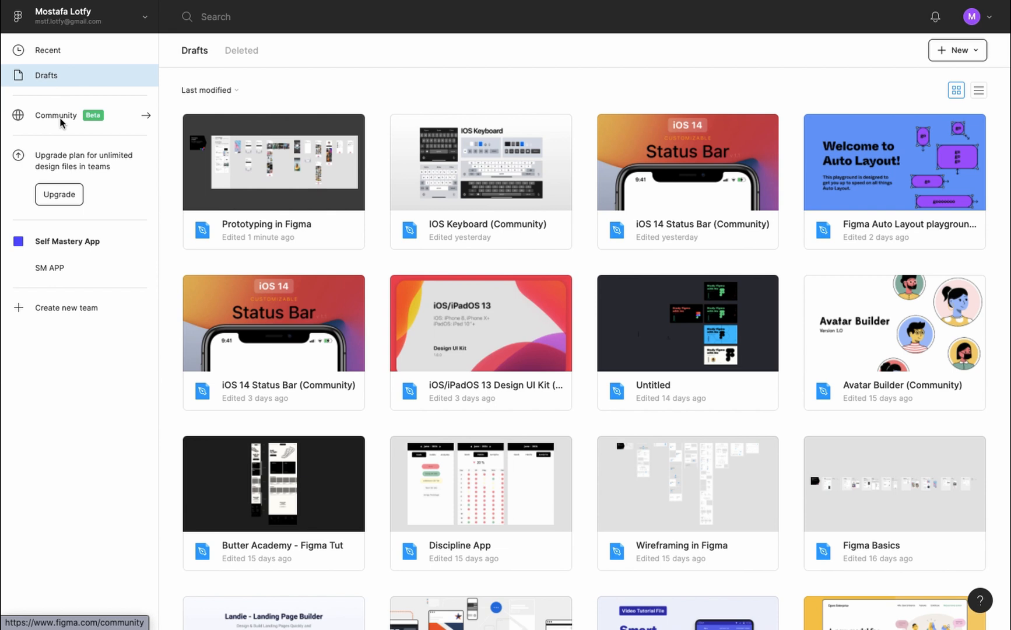
click(60, 120)
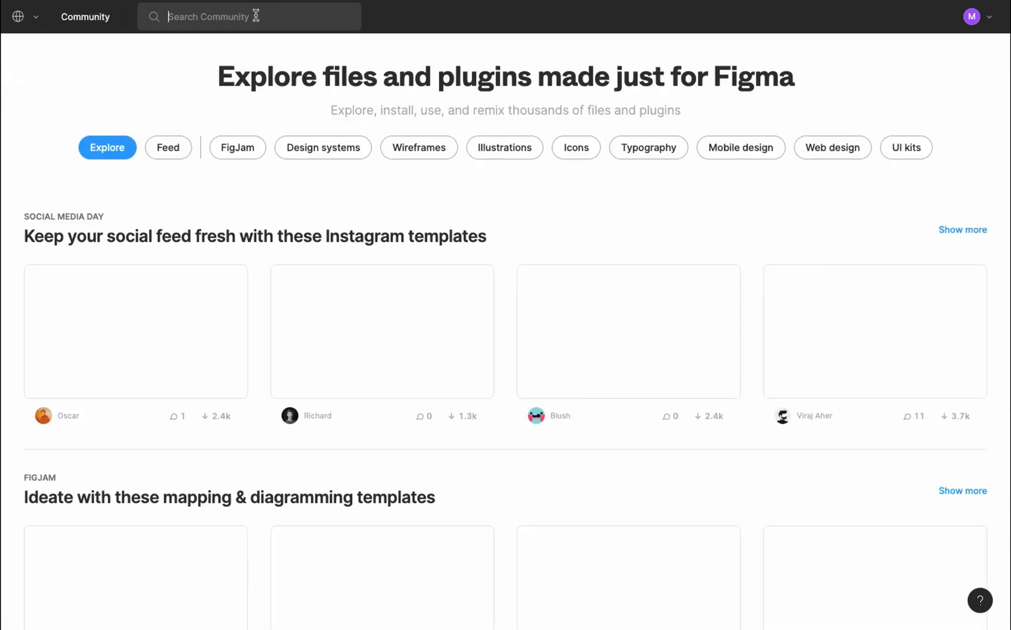
text(ios status bar)
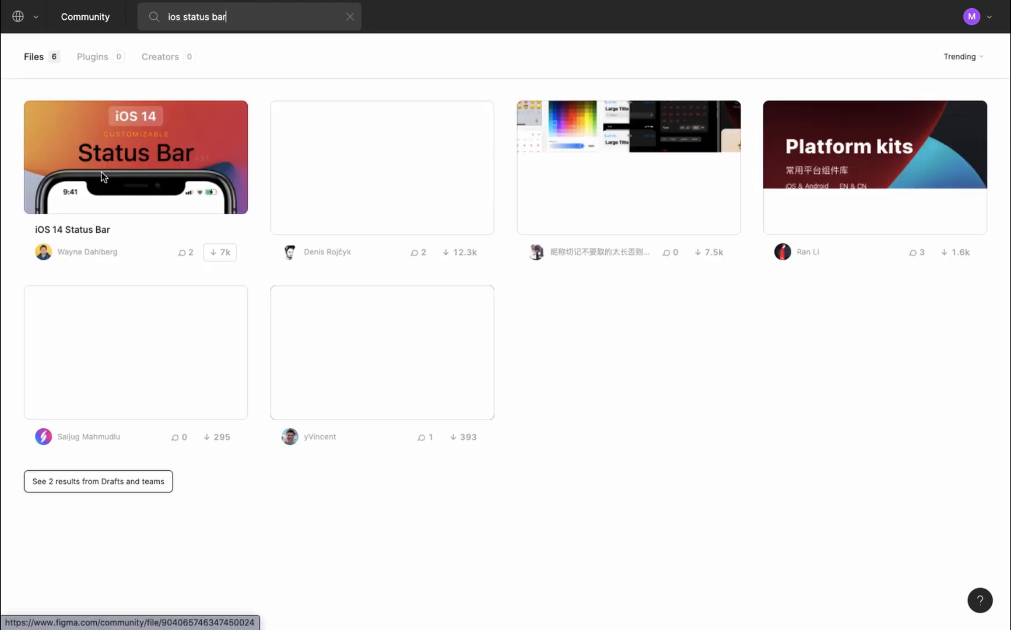
Open the iOS 14 Status Bar file, preview its Status Bar page, and duplicate it to Drafts
click(102, 177)
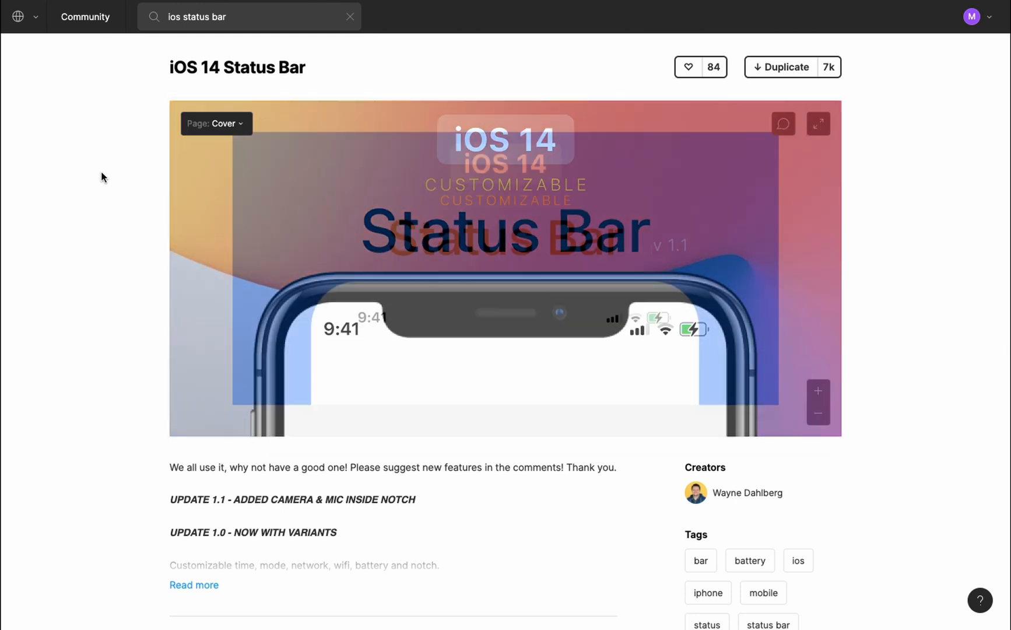
click(236, 124)
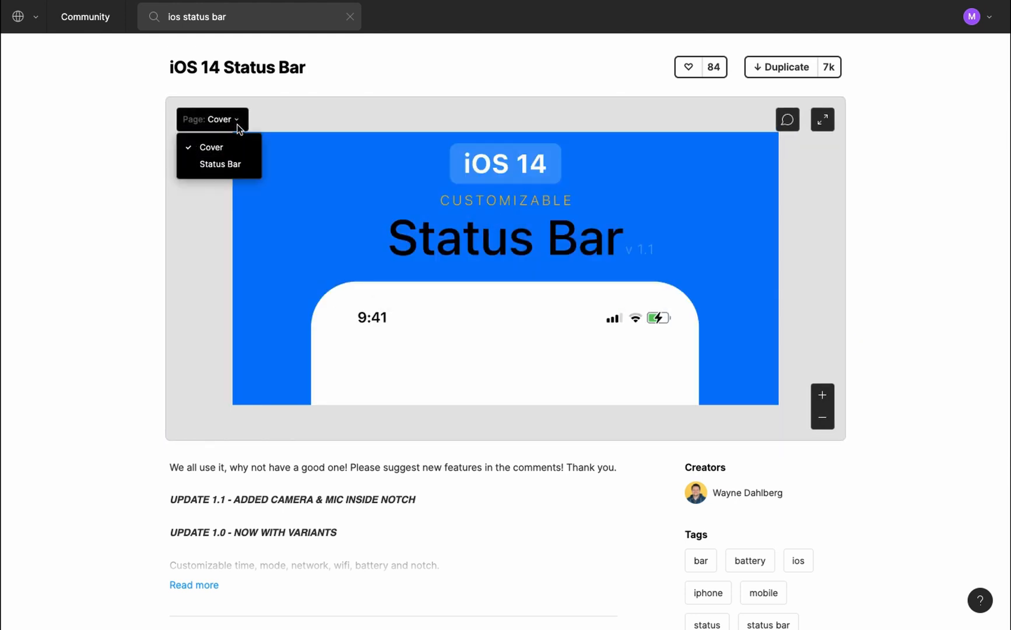
click(234, 166)
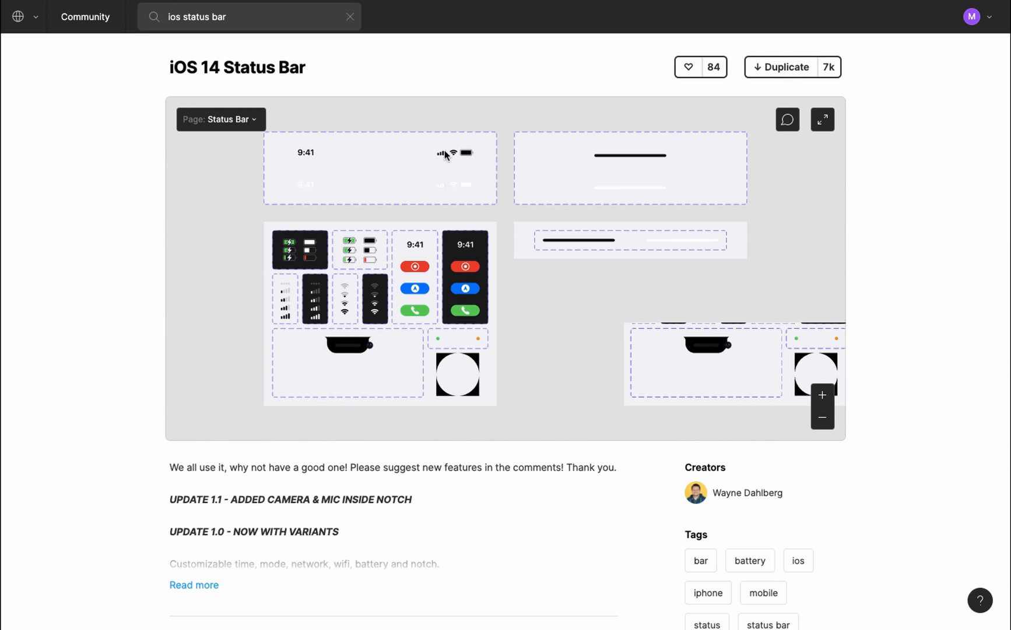
click(783, 73)
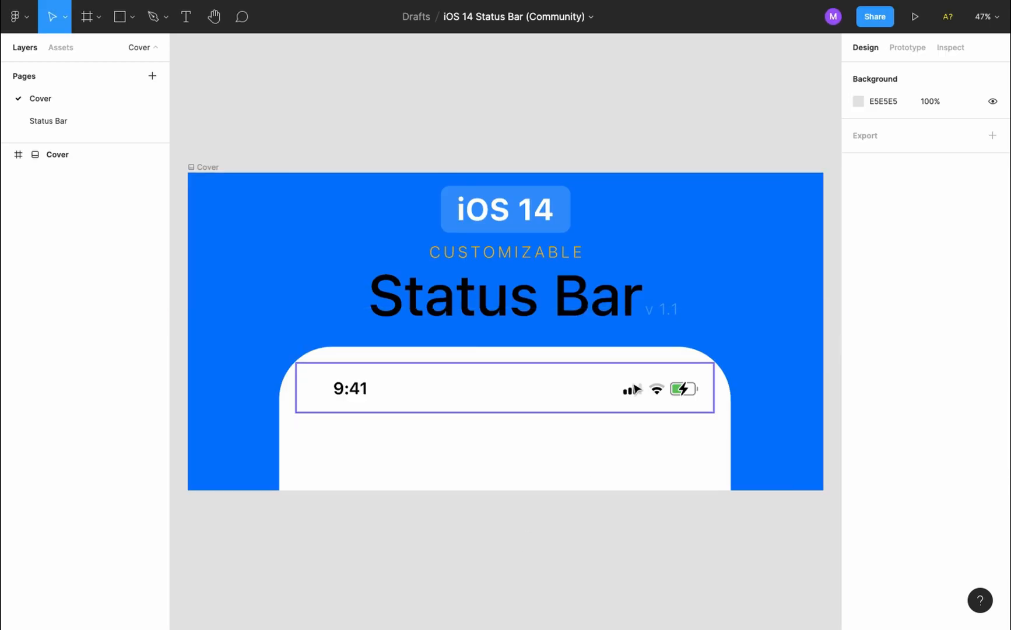
Select the light Dark Mode=NO status bar variant on the Status Bar page to copy
click(644, 355)
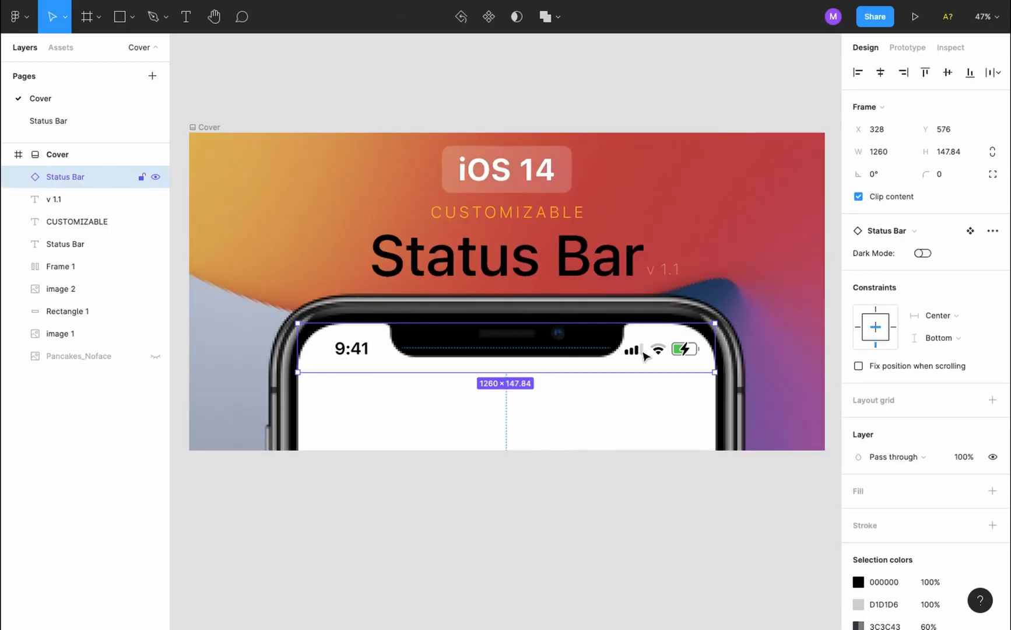
click(122, 123)
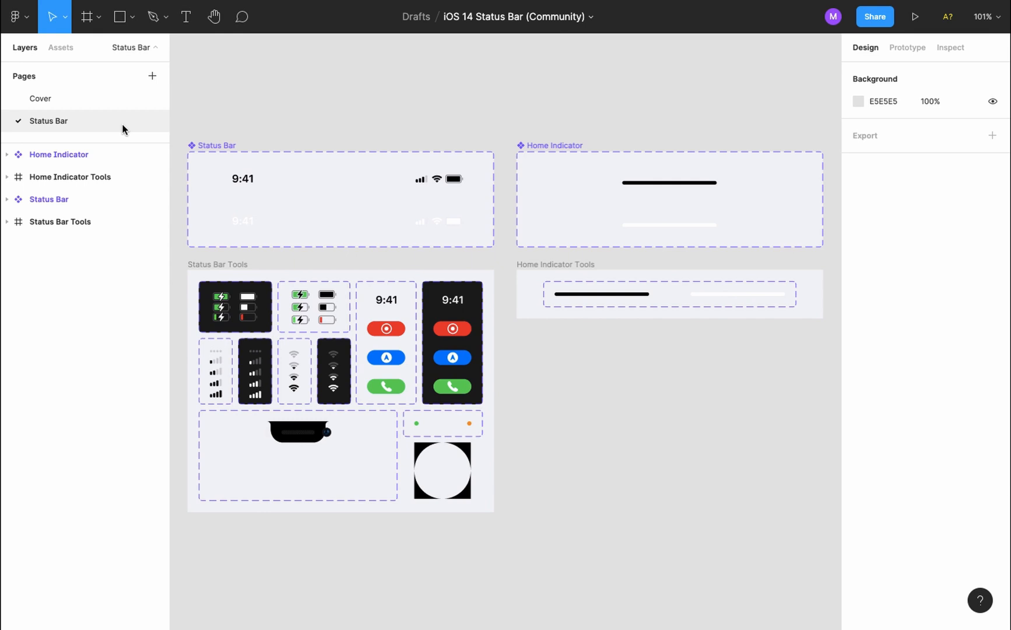
click(398, 184)
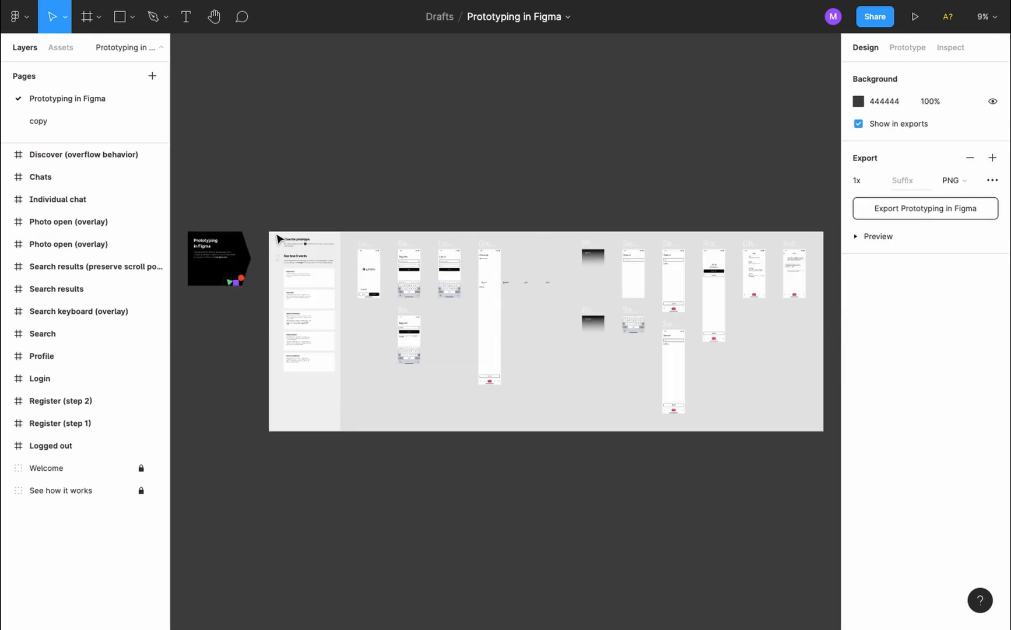
Paste the status bar into the Register screen, snapped to its top edge at 0,0
click(39, 121)
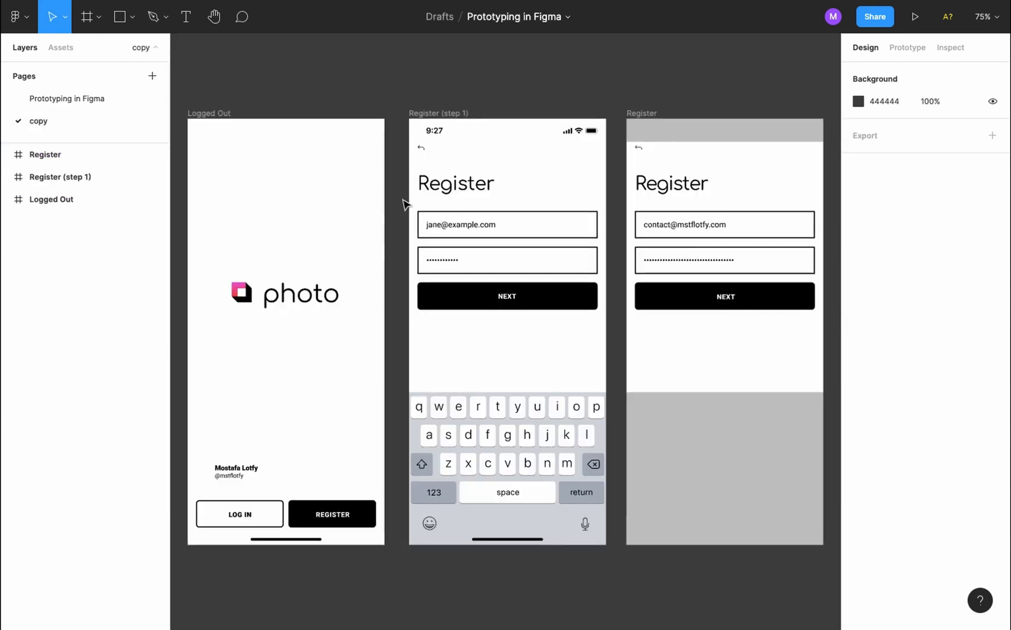
click(716, 134)
scroll(716, 134, right, 3)
key(ctrl+v)
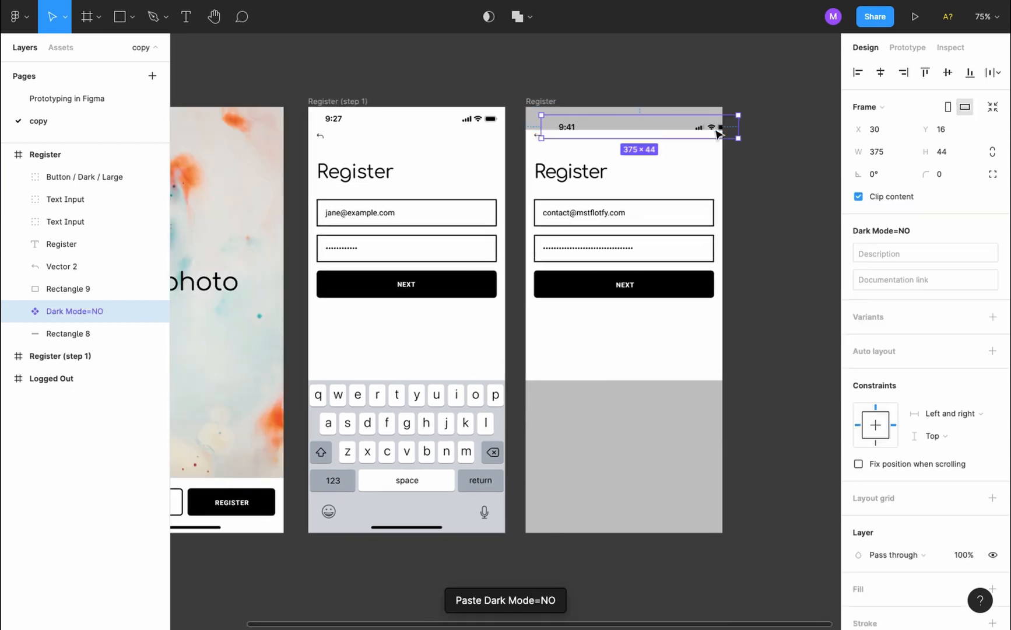
scroll(729, 119, up, 5)
drag(734, 116, 699, 97)
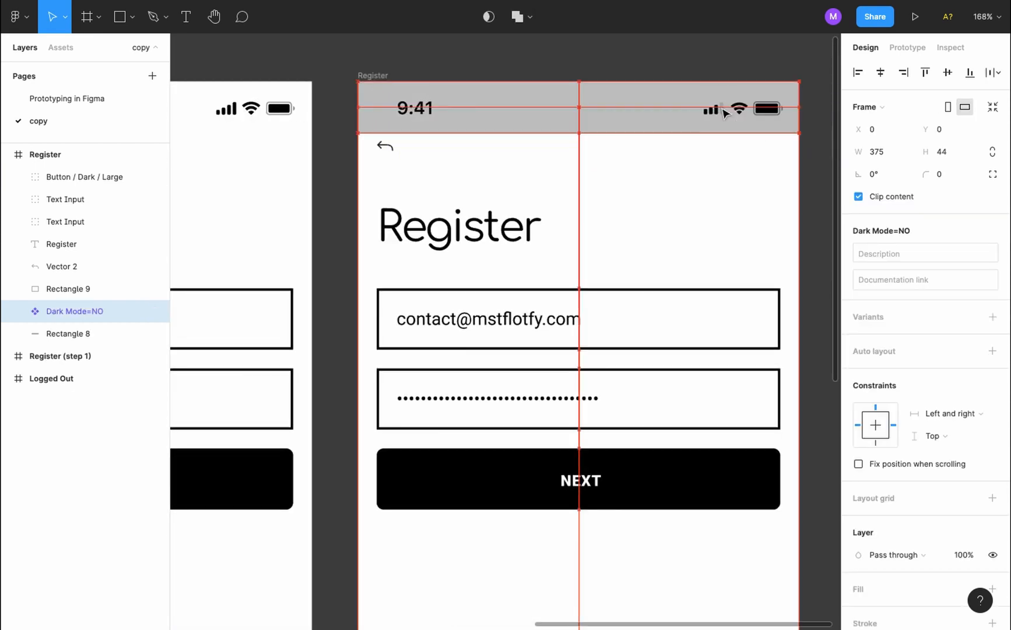
Rename the pasted layer 'status bar' and delete the old grey Rectangle 8 bar
double_click(75, 311)
text(status bar)
key(Return)
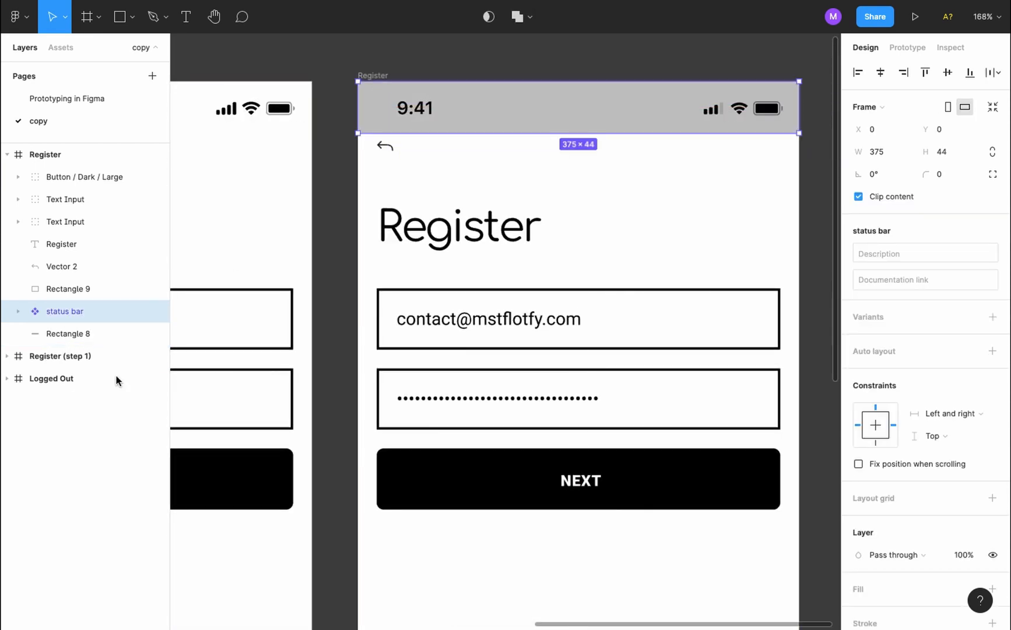
click(103, 337)
key(Delete)
key(shift+1)
click(18, 17)
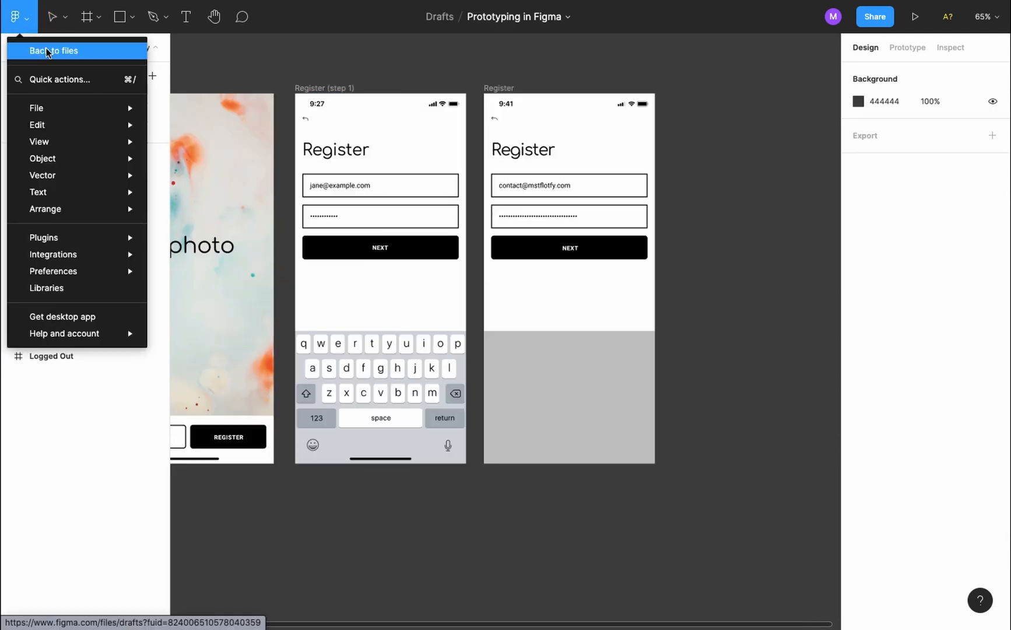
Search Community for 'ios keyboard', duplicate the iOS Keyboards file, and select the light portrait keyboard
click(93, 56)
click(41, 113)
click(327, 17)
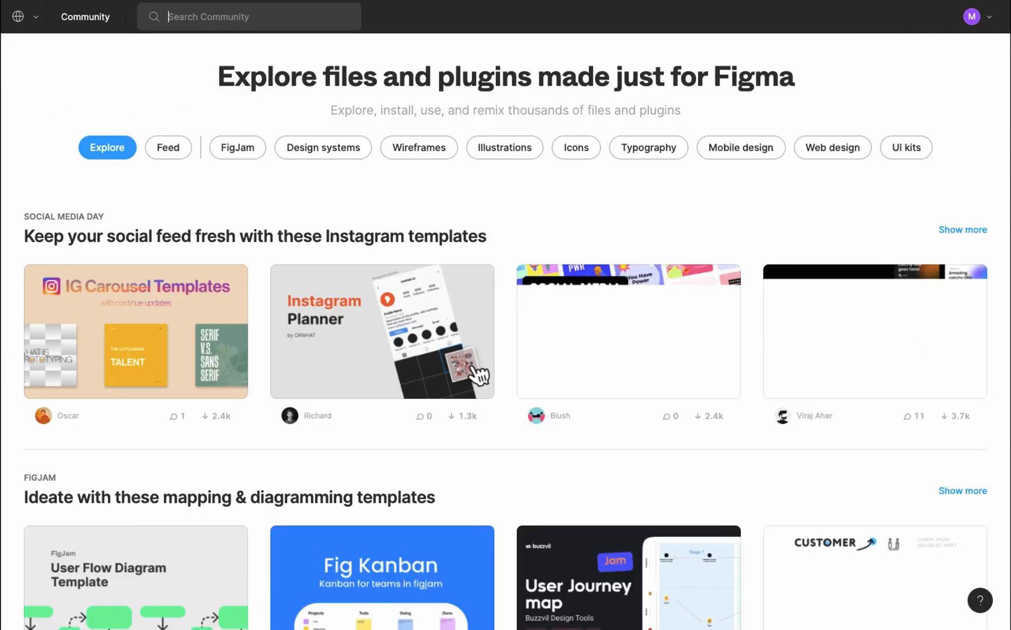
text(ios keyboard)
click(199, 150)
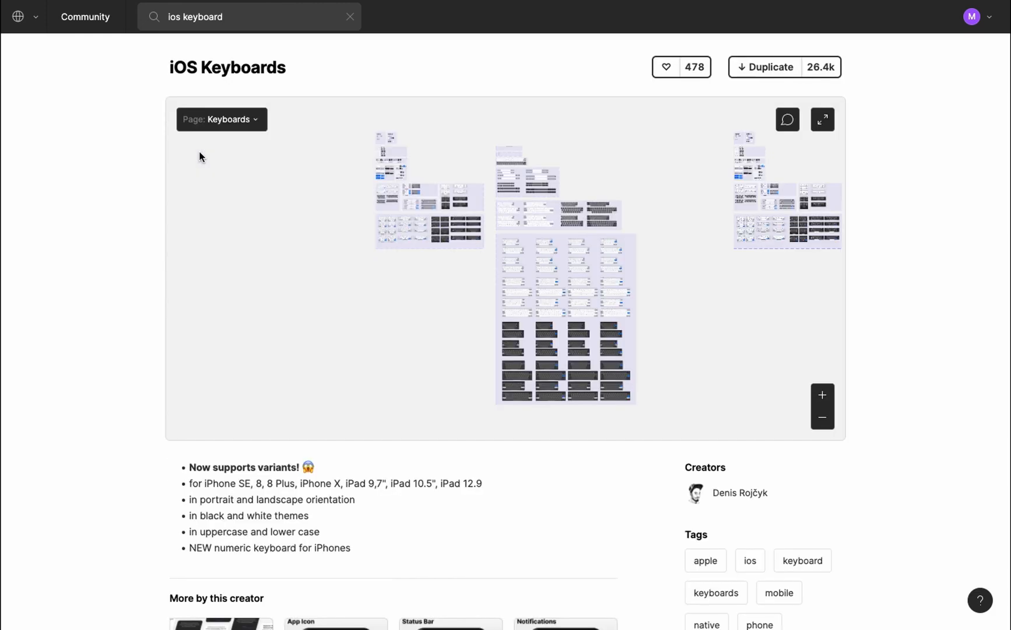
click(765, 67)
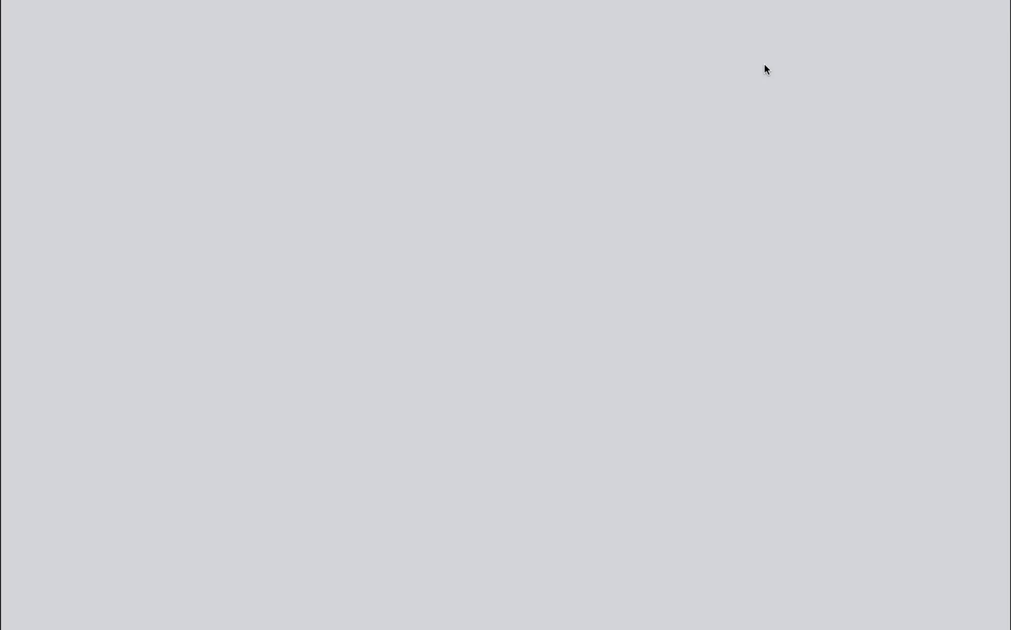
scroll(379, 257, down, 3)
click(572, 376)
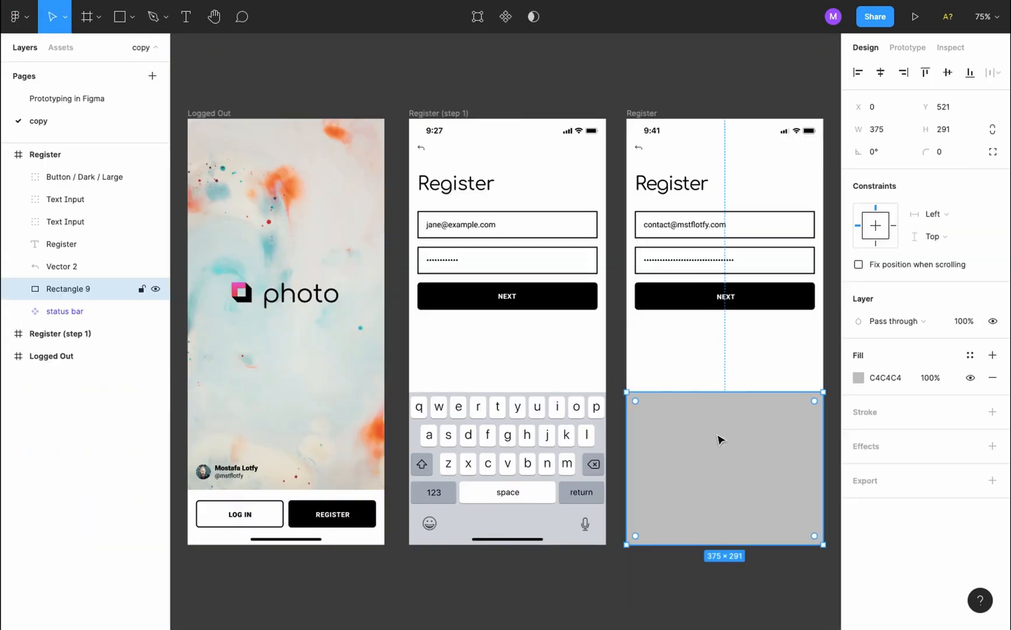
Paste the light portrait iPhone keyboard into Register at X 0, Y 520 and rename its layer 'Keyboard'
key(ctrl+v)
key(ctrl+z)
key(ctrl+v)
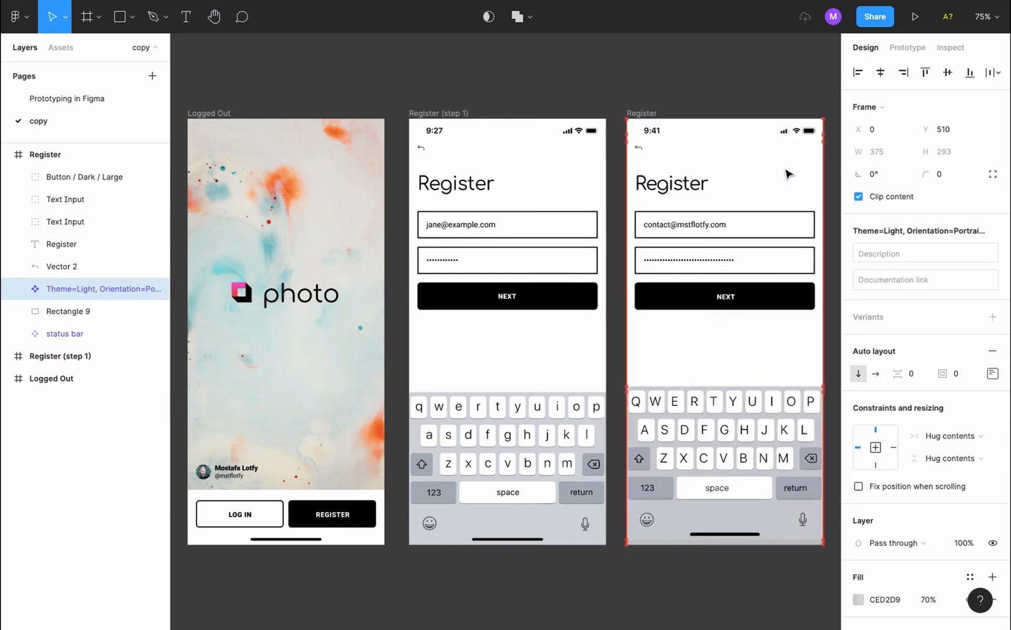
click(714, 601)
scroll(715, 602, right, 3)
click(126, 292)
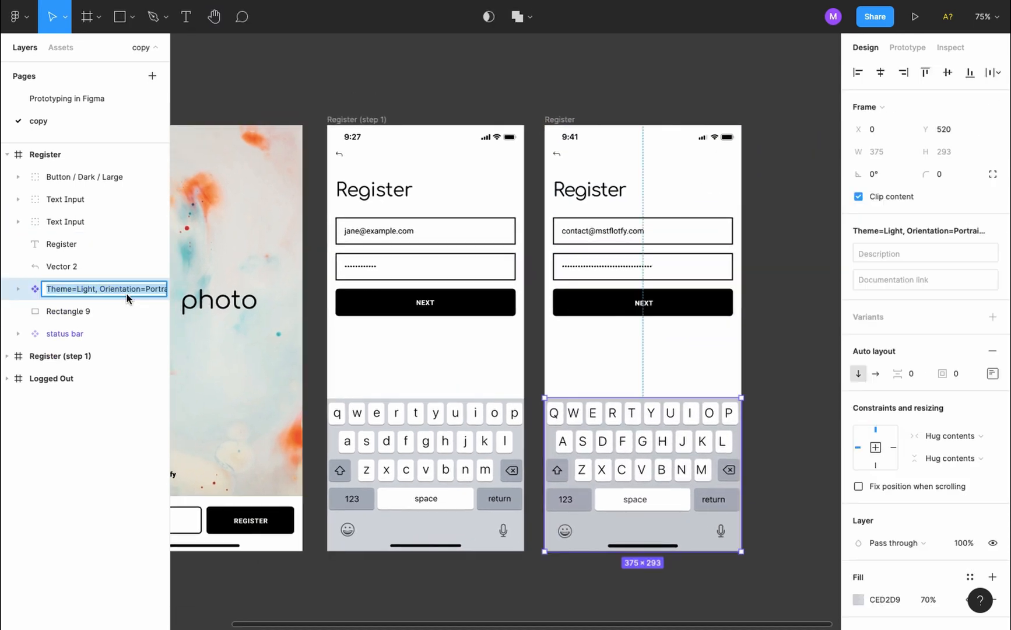
double_click(127, 292)
text(Keyboard)
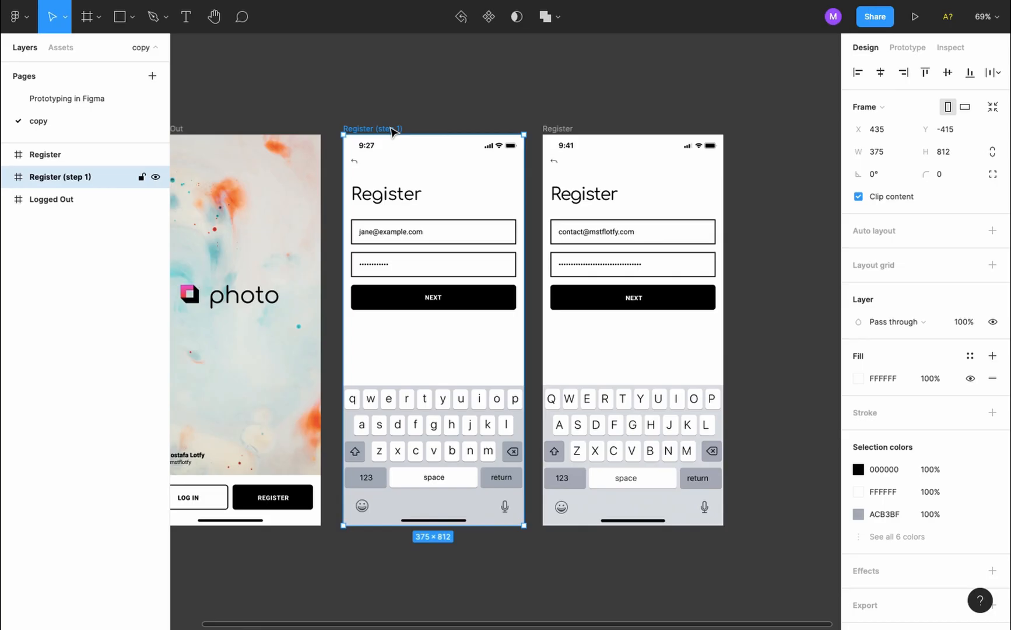
Delete Register (step 1), slide Register left into the gap, and Alt-drag a duplicate to its right
key(Delete)
drag(555, 129, 373, 133)
click(107, 98)
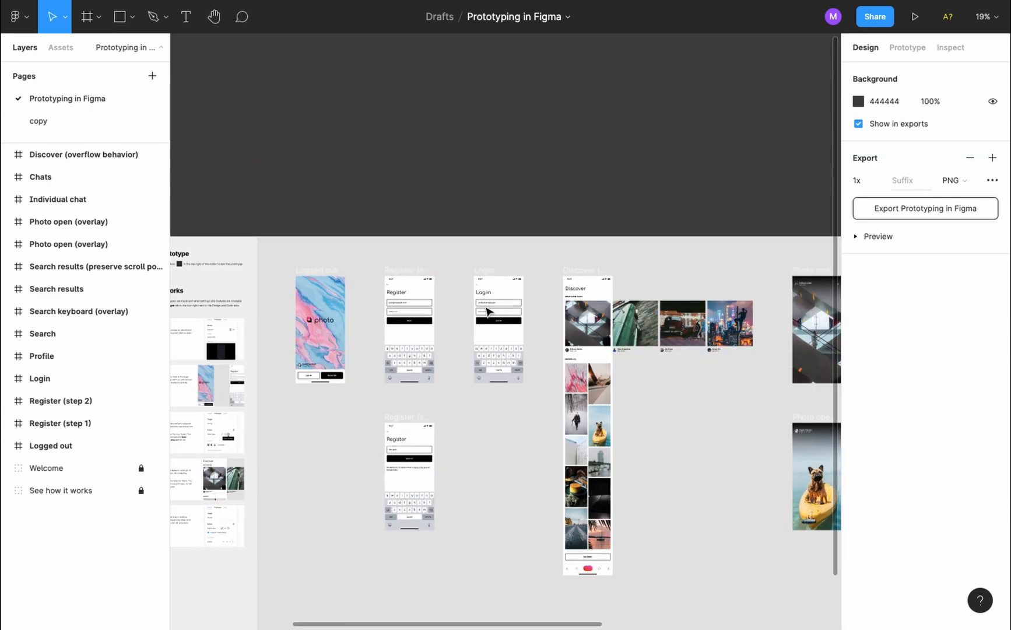
scroll(489, 311, up, 5)
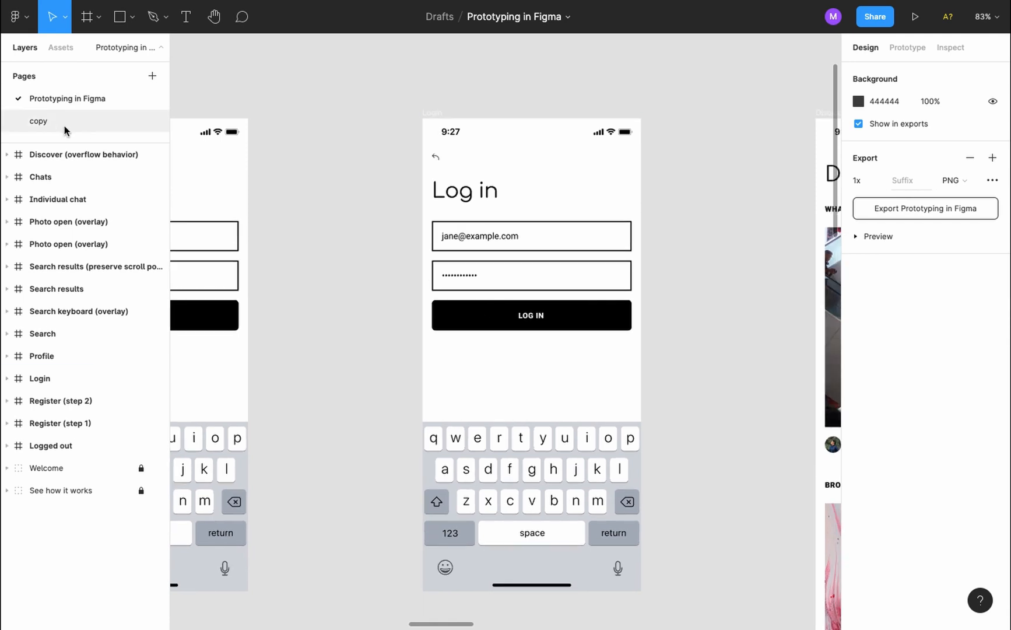
click(64, 125)
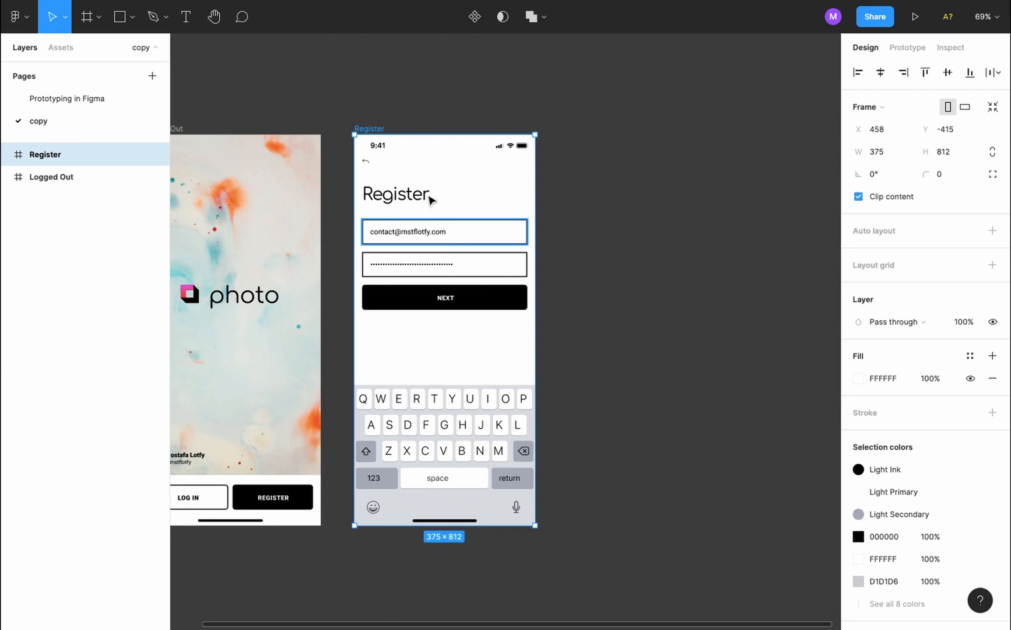
drag(382, 130, 586, 132)
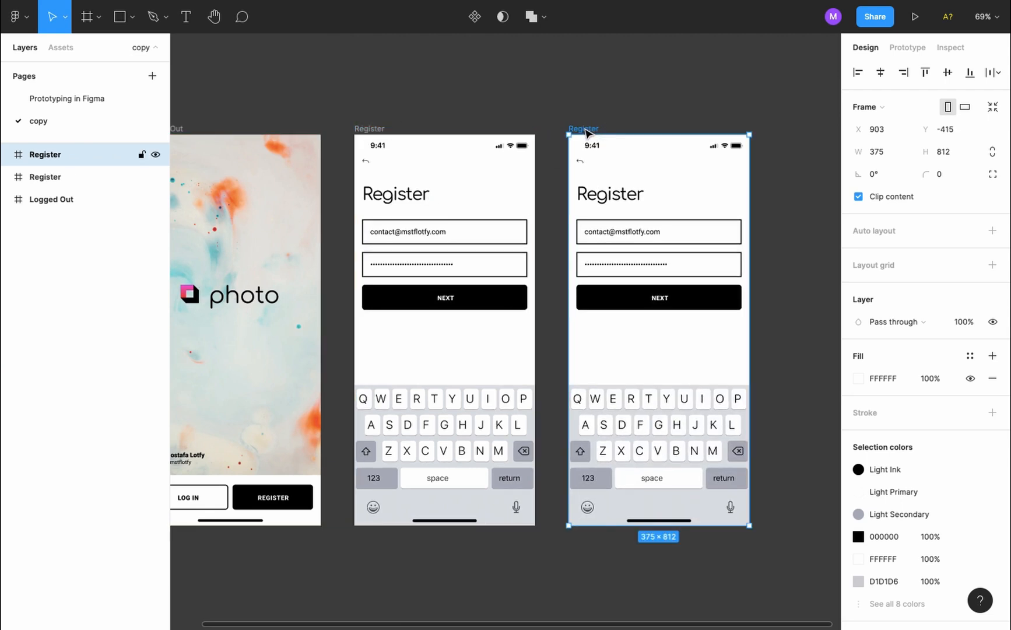
key(ctrl+r)
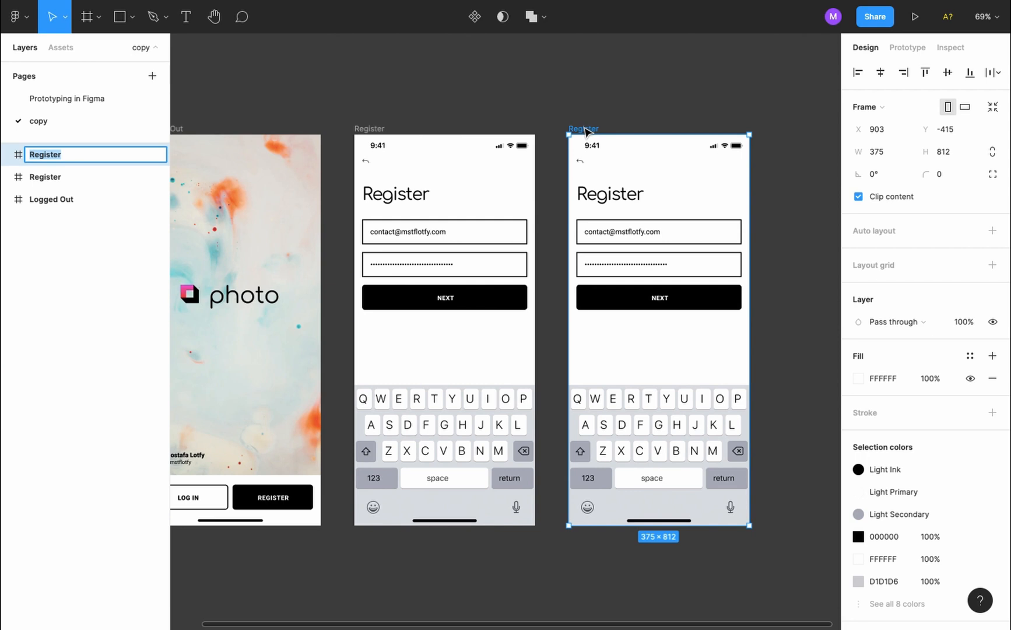
Rename the duplicated frame 'Log In' and change its heading text to 'Log In'
text(Log In)
key(Return)
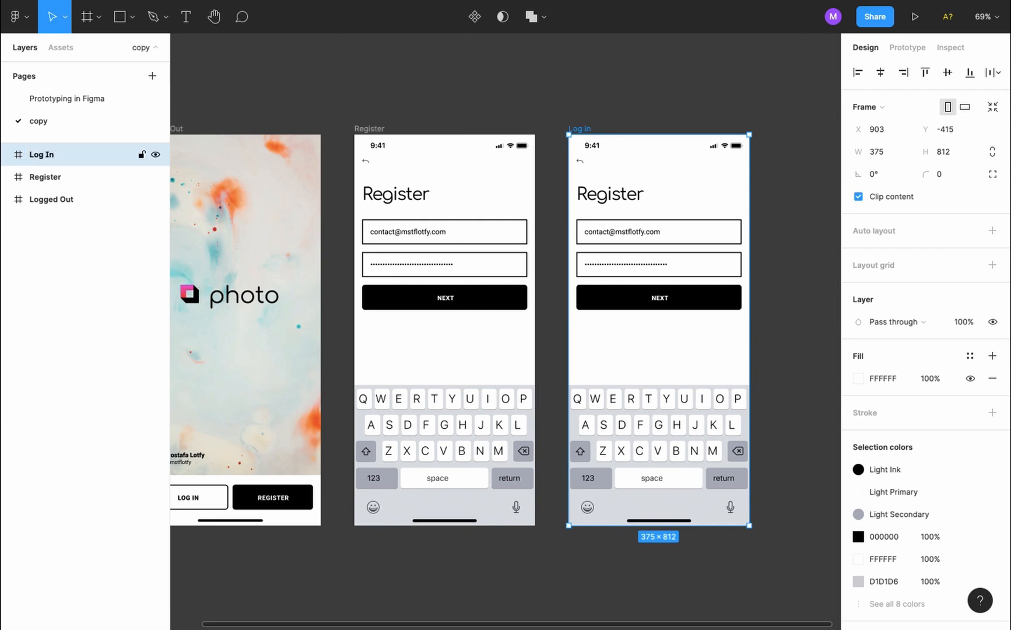
click(609, 196)
double_click(609, 196)
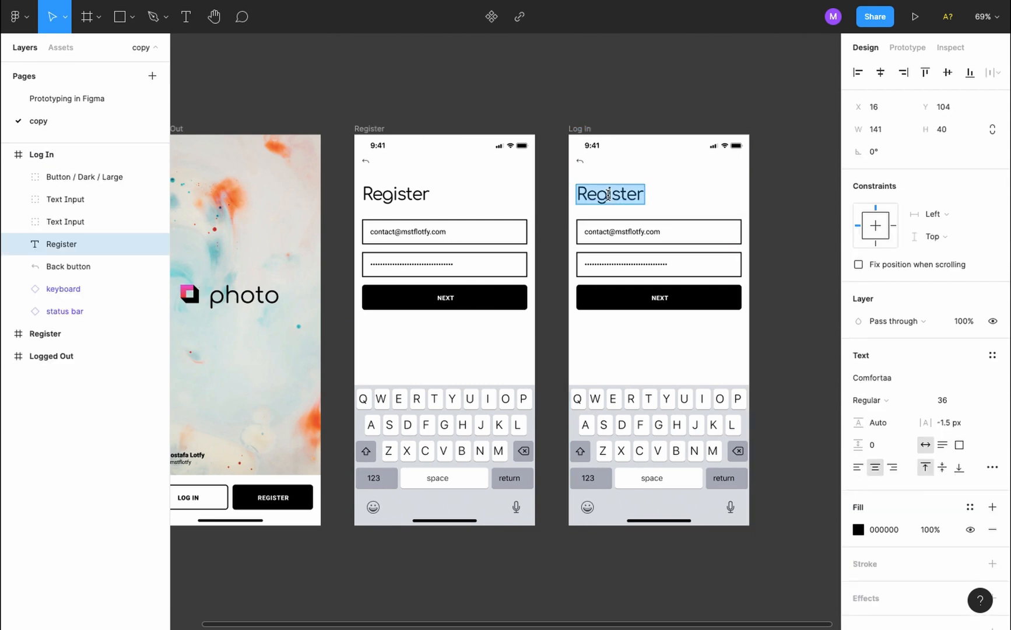
text(Log IN)
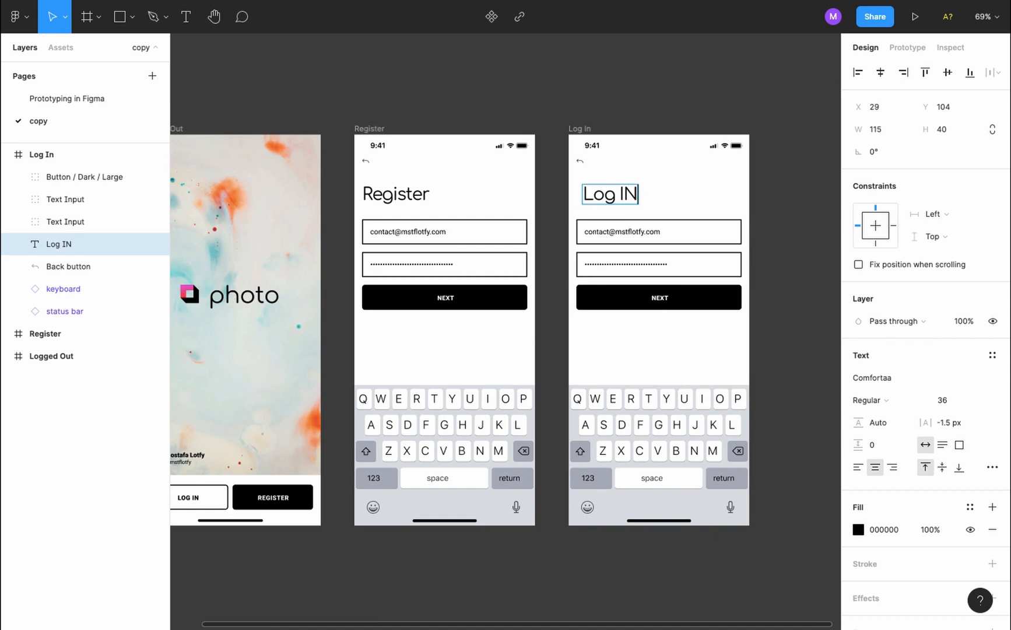
key(BackSpace)
text(n)
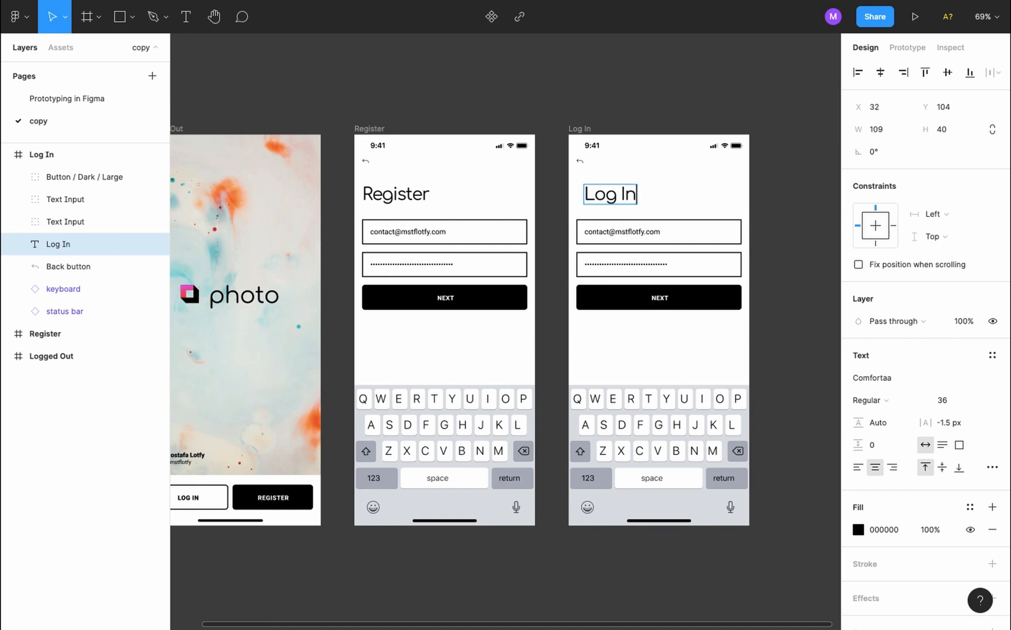
key(Escape)
Compare edge distances and nudge the Log In heading left to X 16, matching the Register heading
click(773, 234)
click(607, 195)
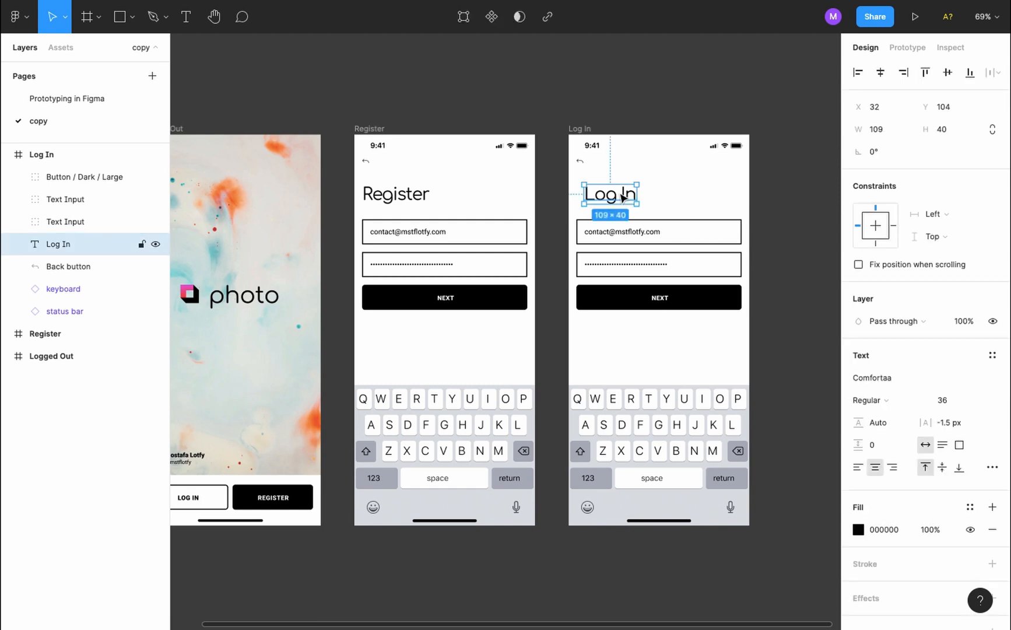
key(alt)
click(403, 195)
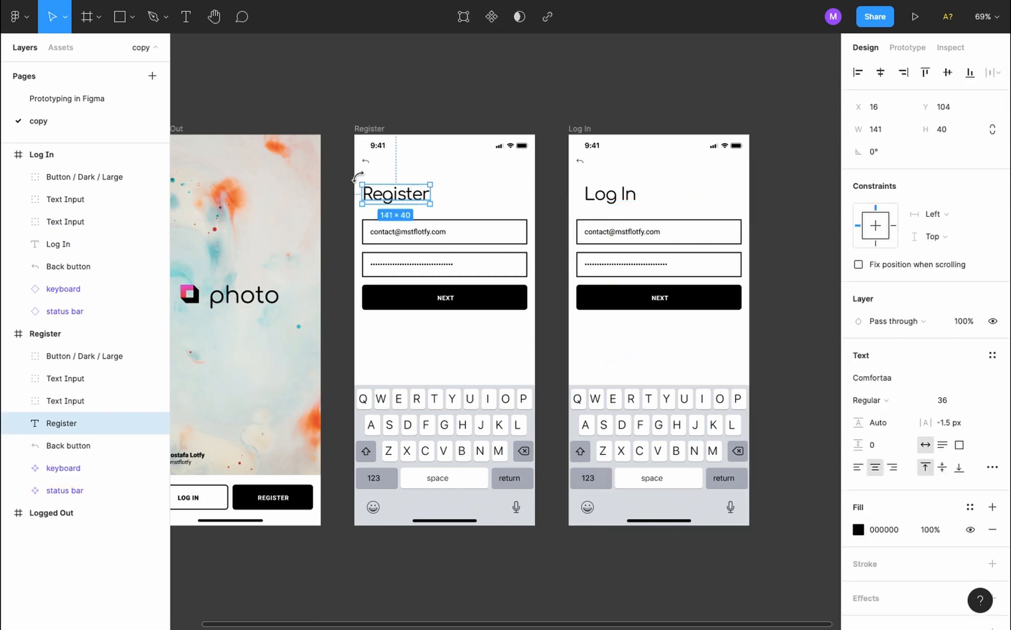
key(alt)
click(551, 197)
click(595, 195)
key(alt)
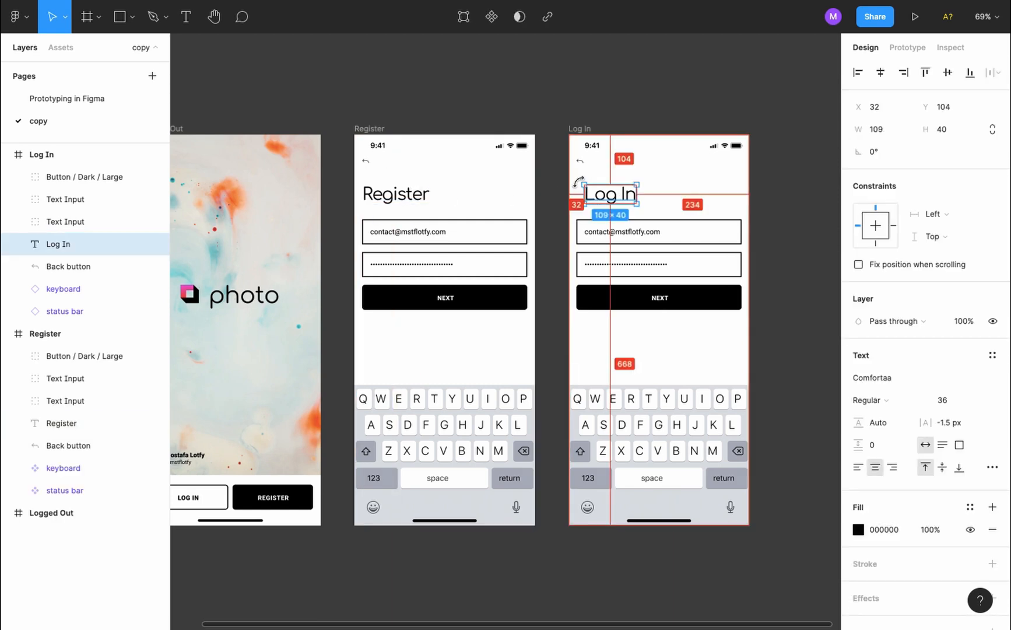
key(shift+Left)
key(Left)
key(Left)
key(Left)
key(Left)
key(Left)
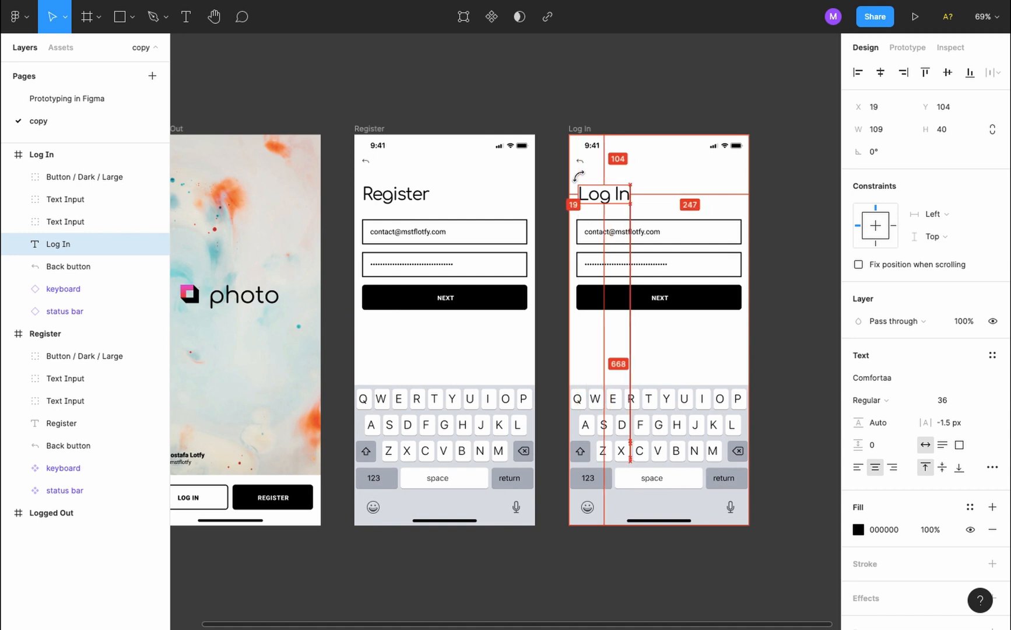
click(792, 327)
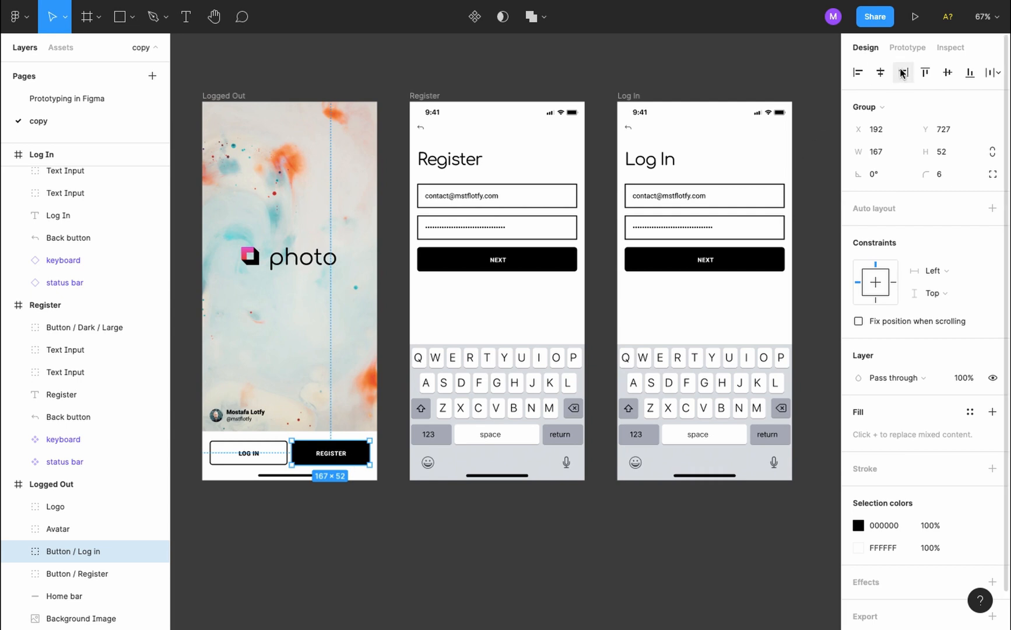
Switch the right panel to the Prototype tab to begin wiring screen connections
click(907, 47)
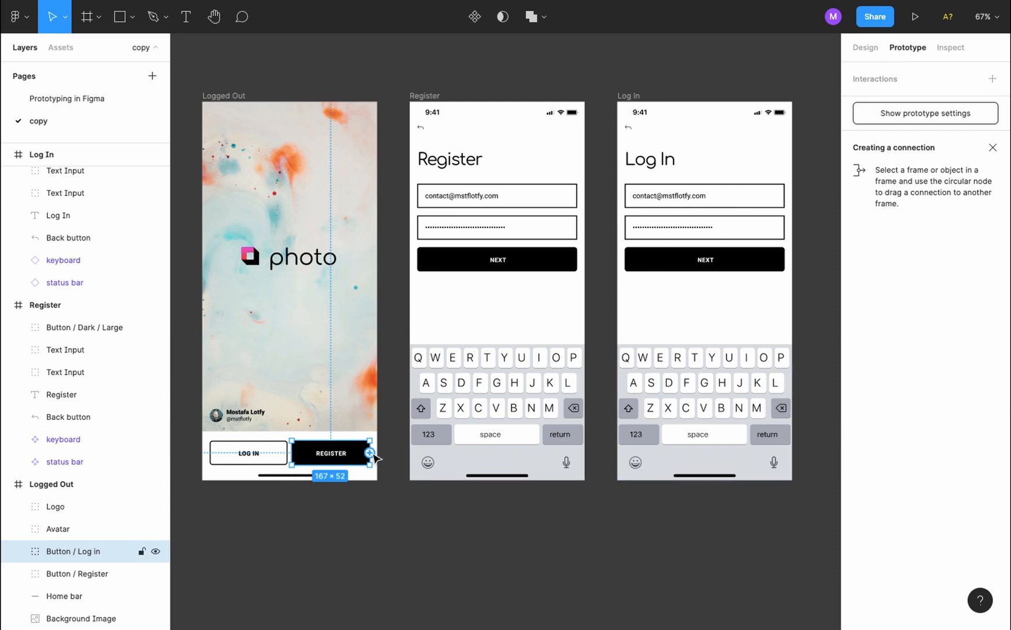
Link REGISTER to the Register screen and set Register's back arrow On click action to Back
drag(369, 452, 418, 317)
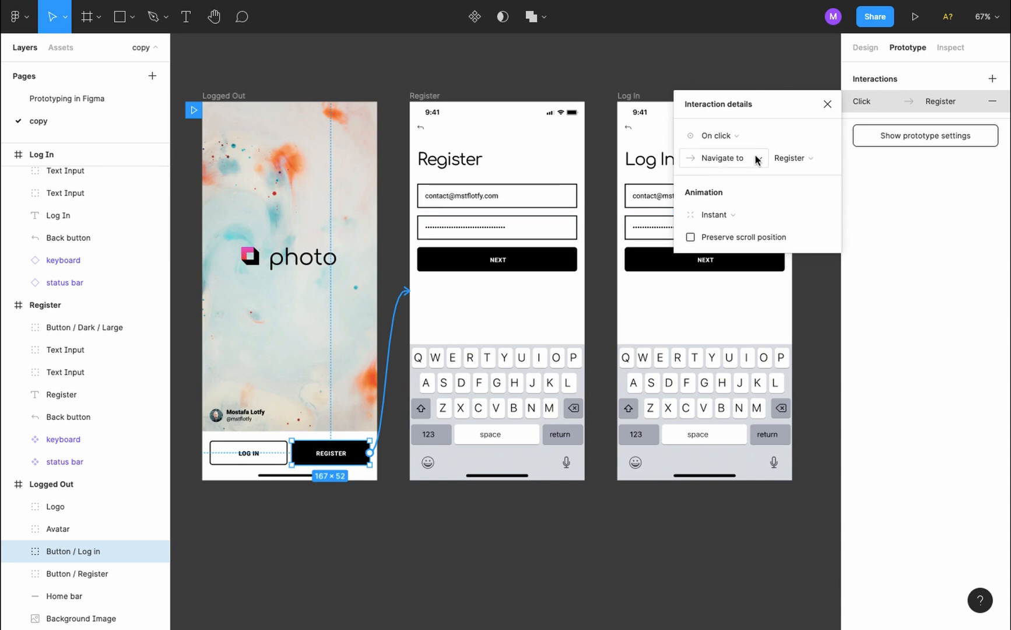
click(828, 104)
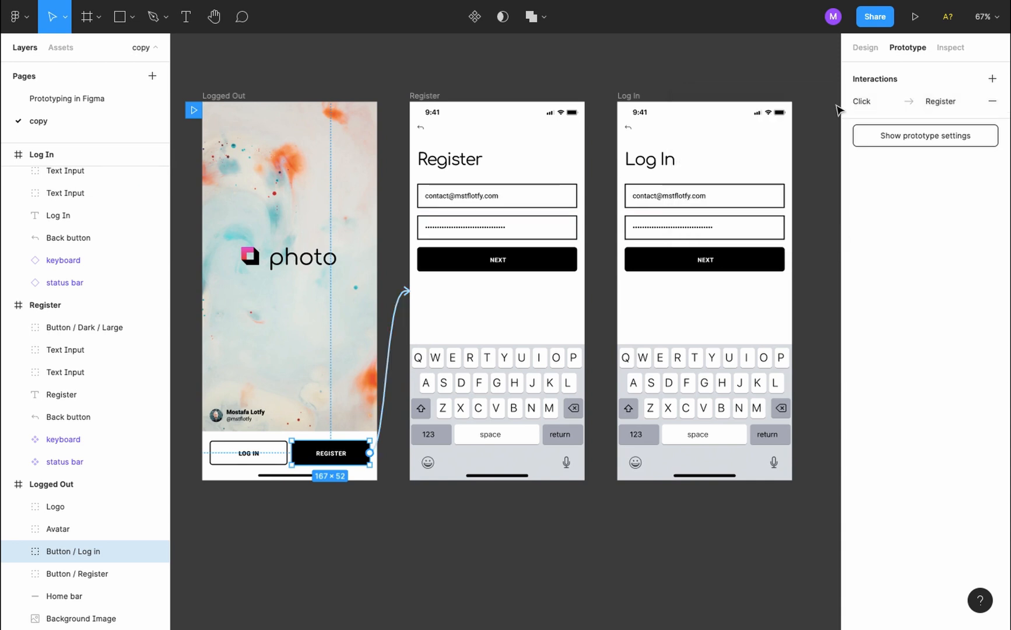
click(423, 127)
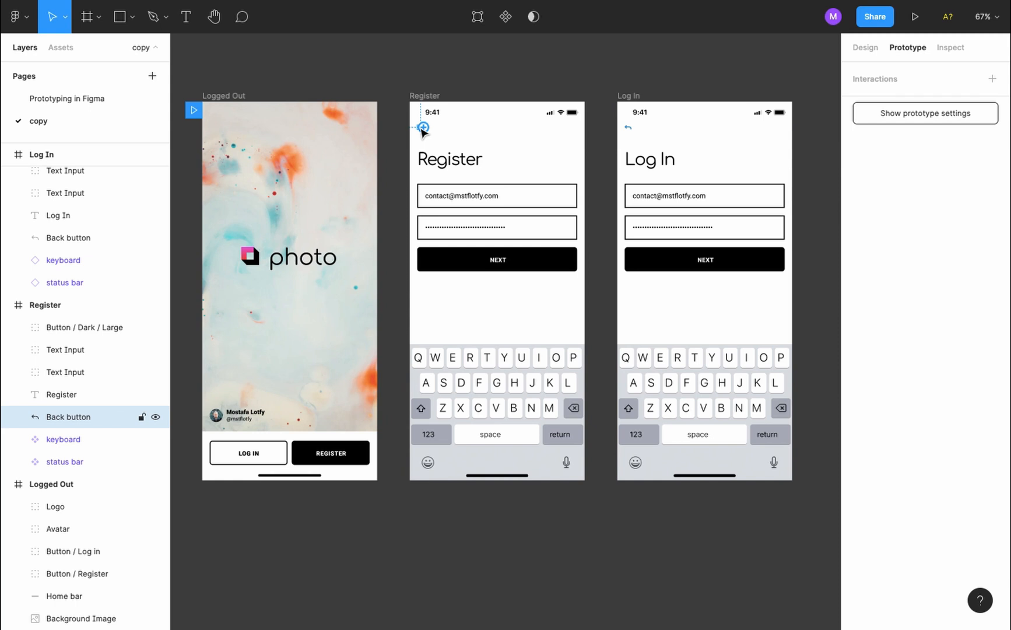
click(424, 128)
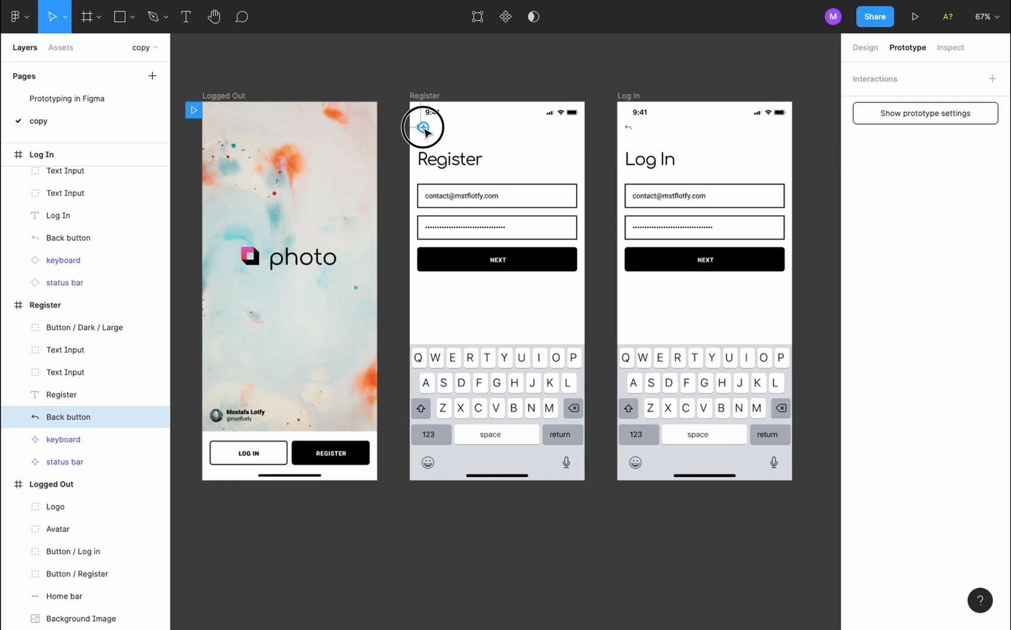
drag(424, 129, 373, 175)
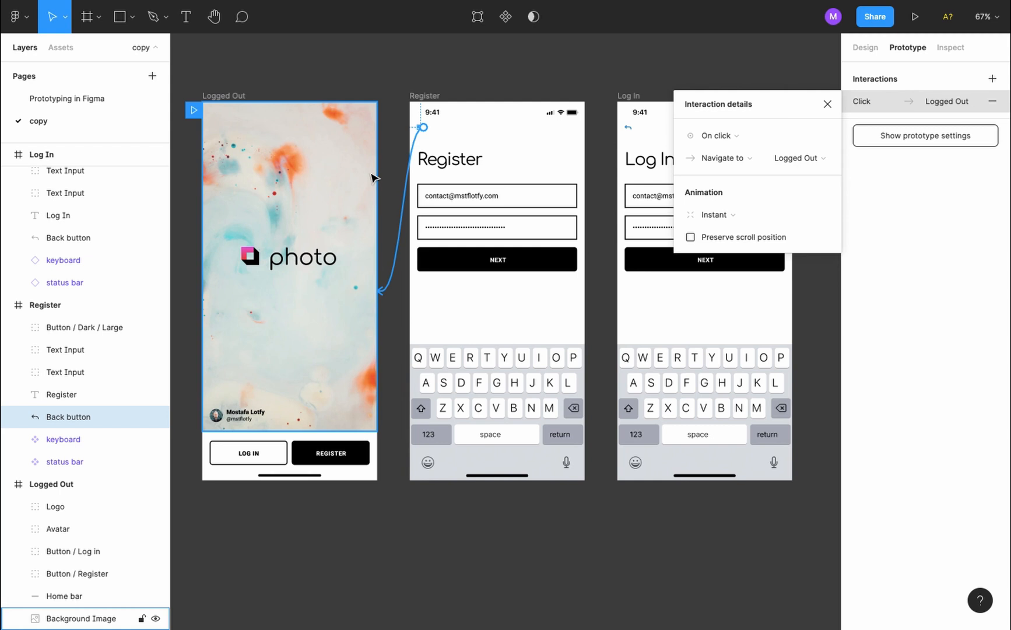
click(756, 166)
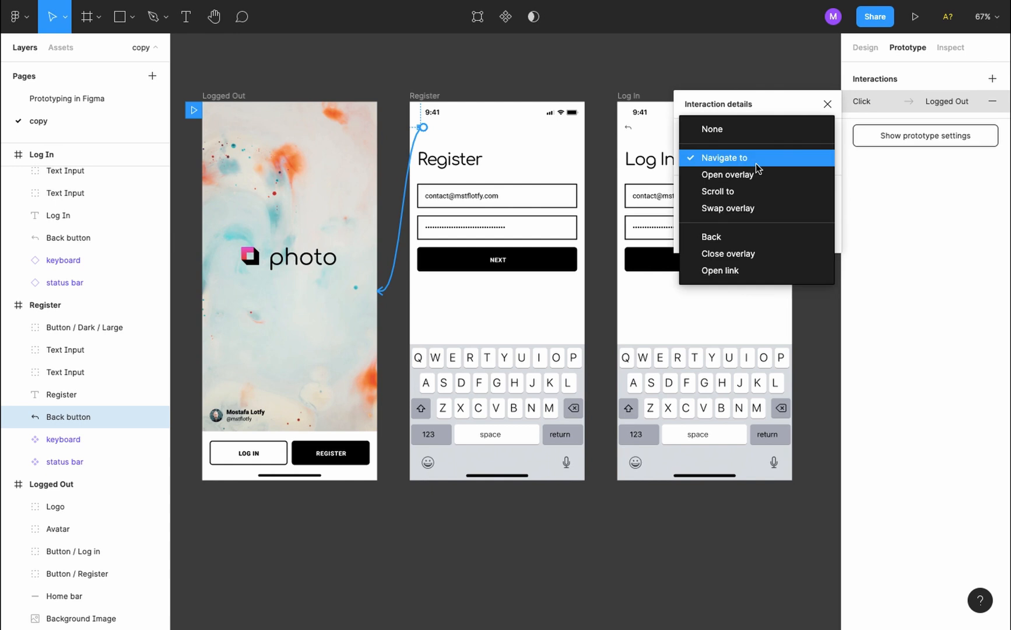
click(750, 237)
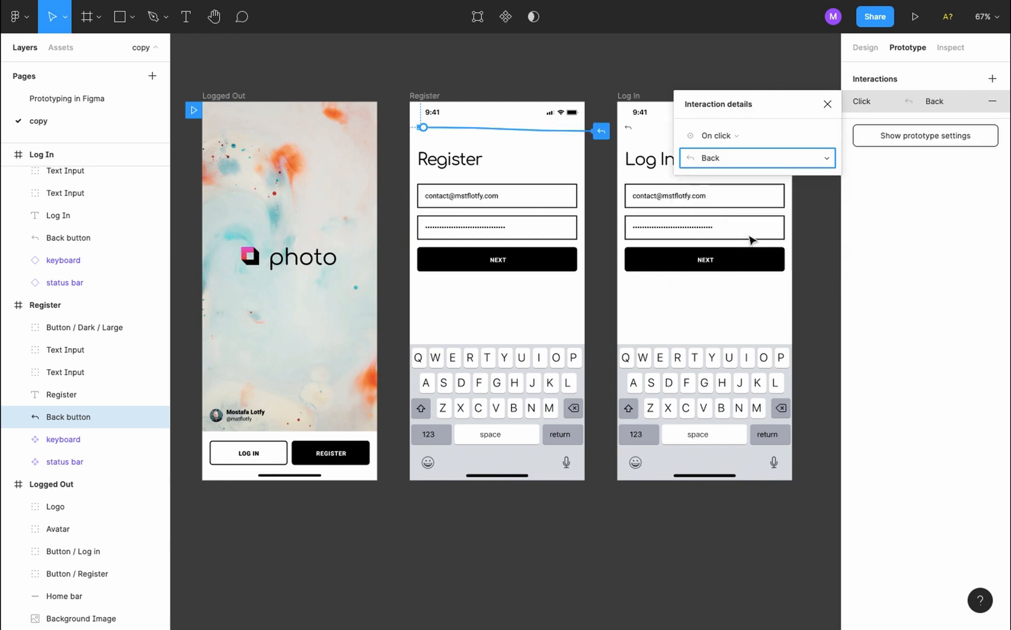
click(828, 103)
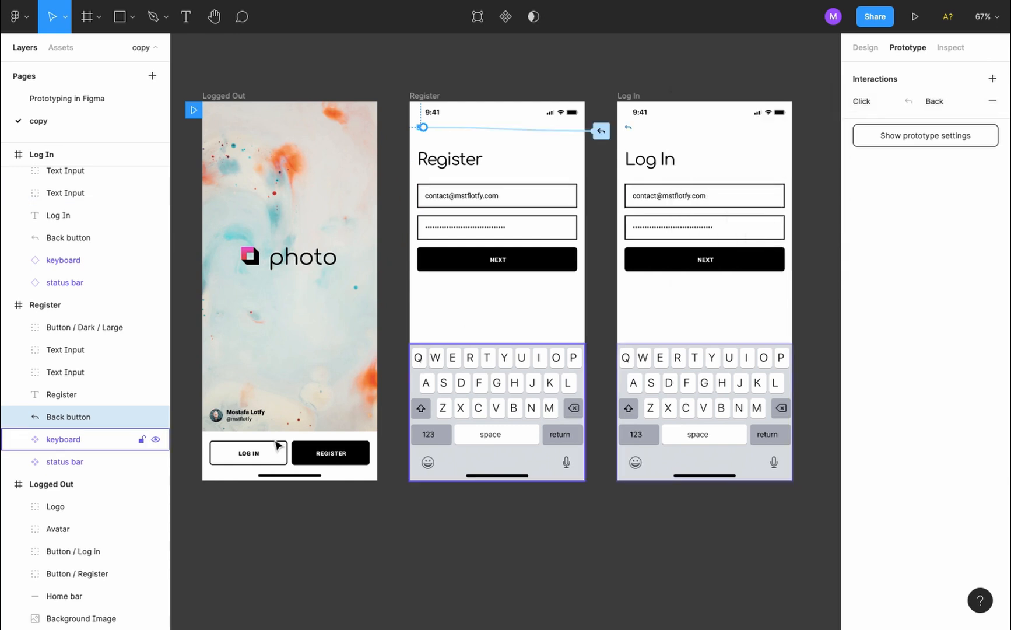
click(256, 452)
Link LOG IN to the Log In screen and set Log In's back arrow click action to Back
drag(288, 453, 668, 294)
click(827, 104)
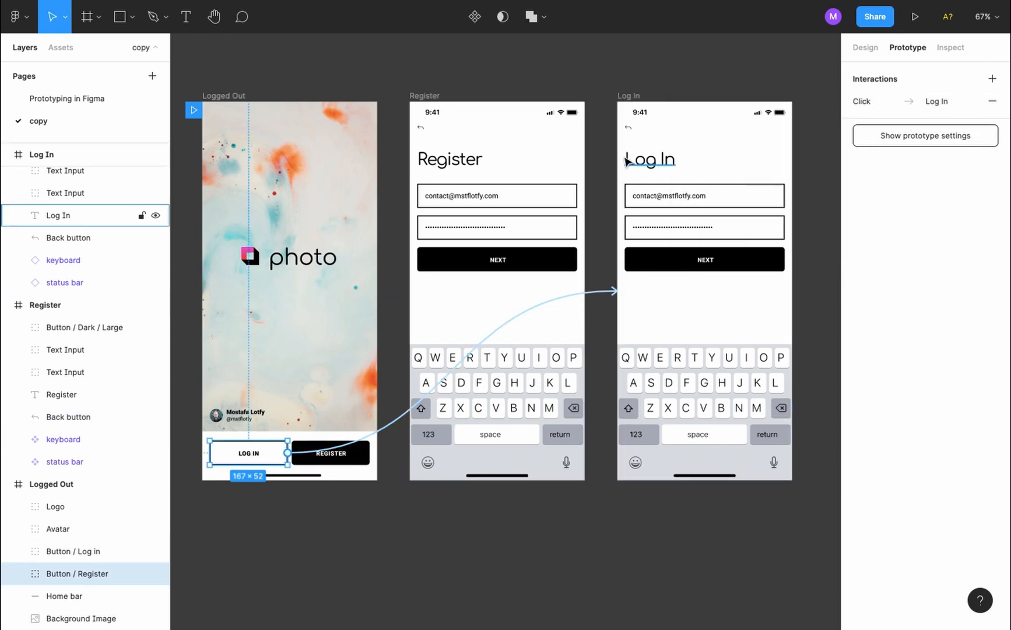
click(629, 128)
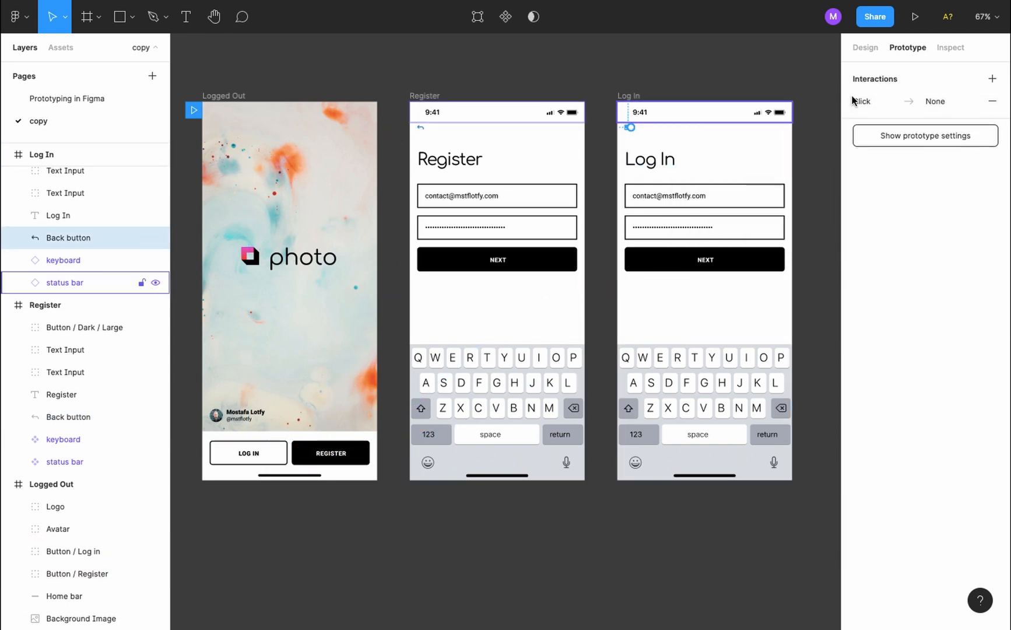
click(940, 104)
click(762, 156)
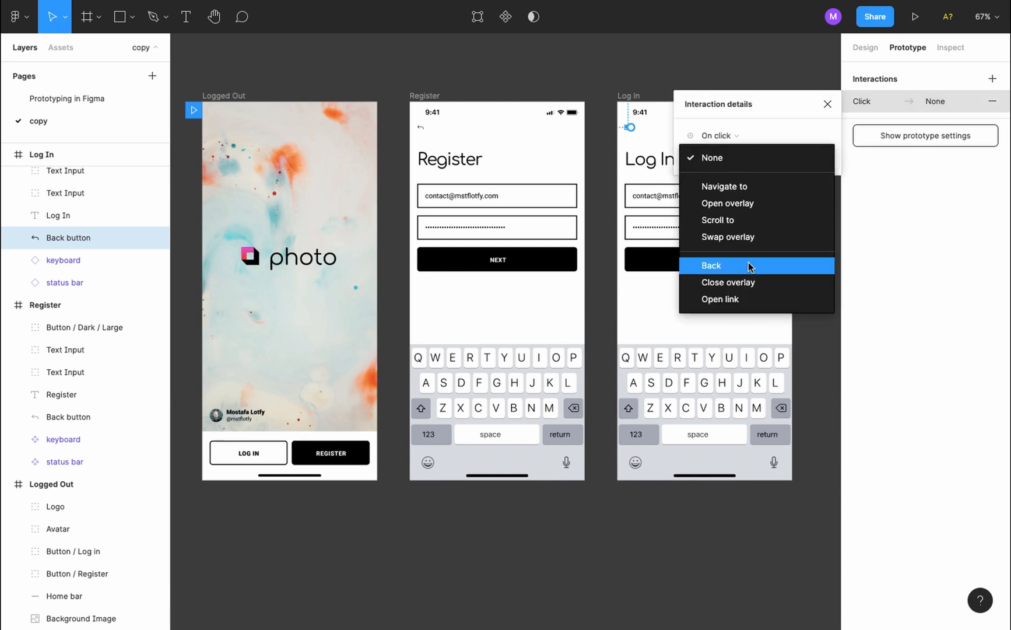
click(750, 267)
click(827, 105)
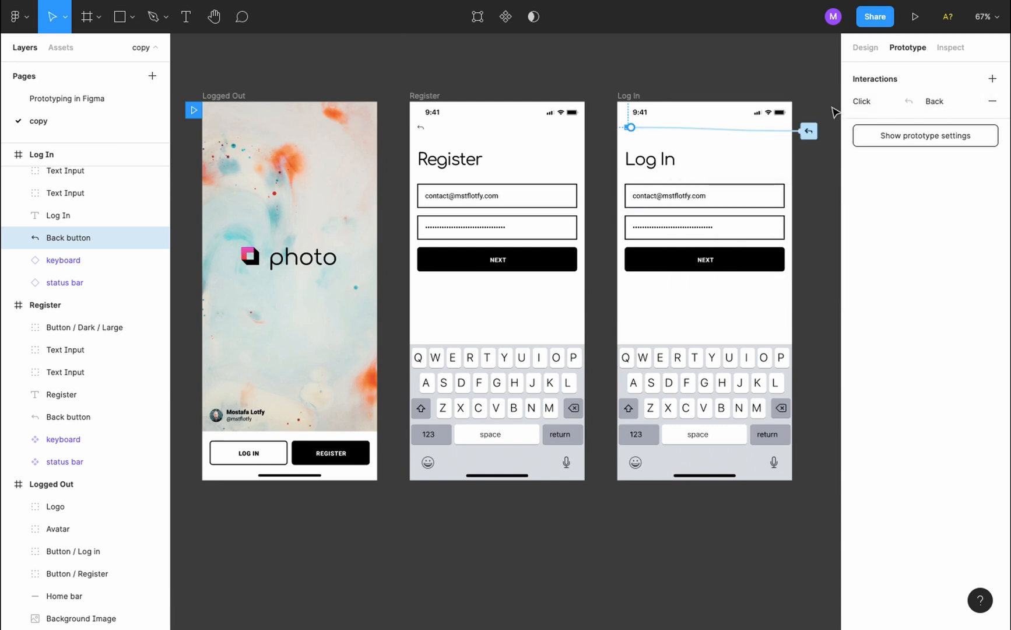
Link the photo logo on Logged Out to the Log In screen
click(297, 256)
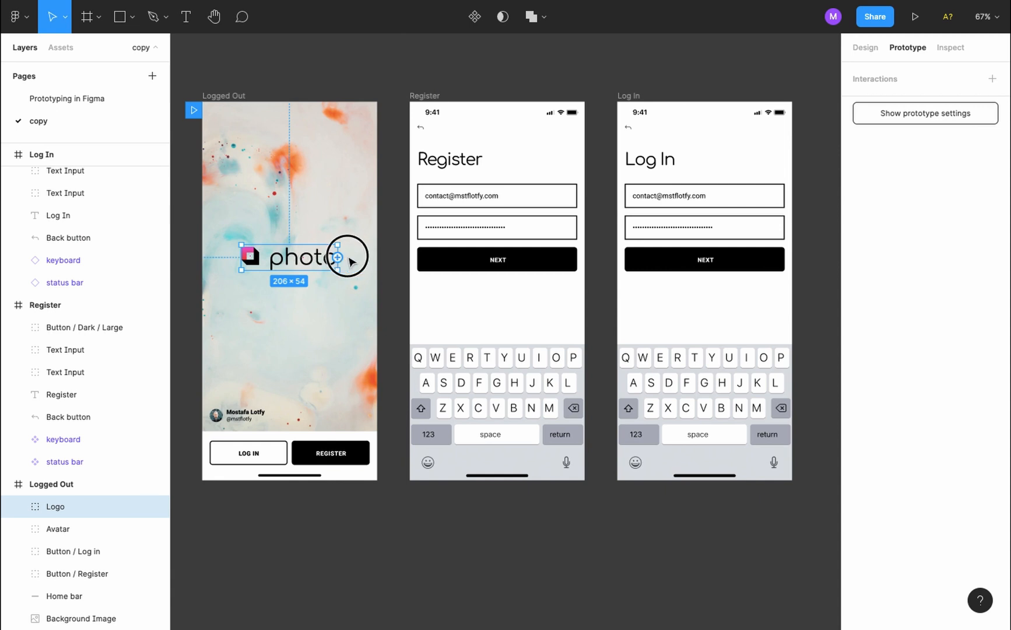
drag(338, 257, 653, 249)
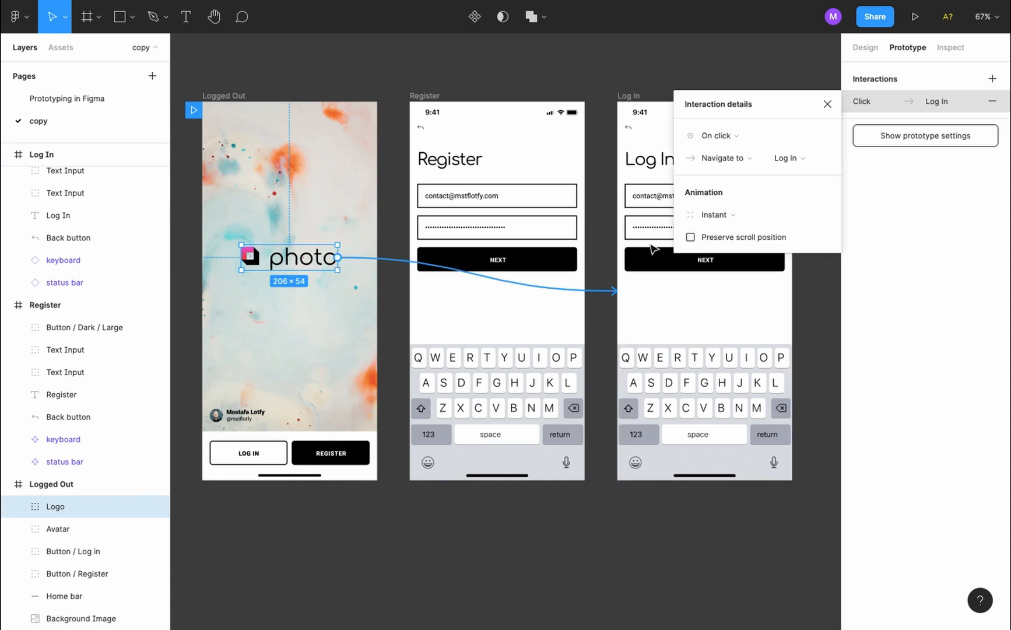
click(828, 104)
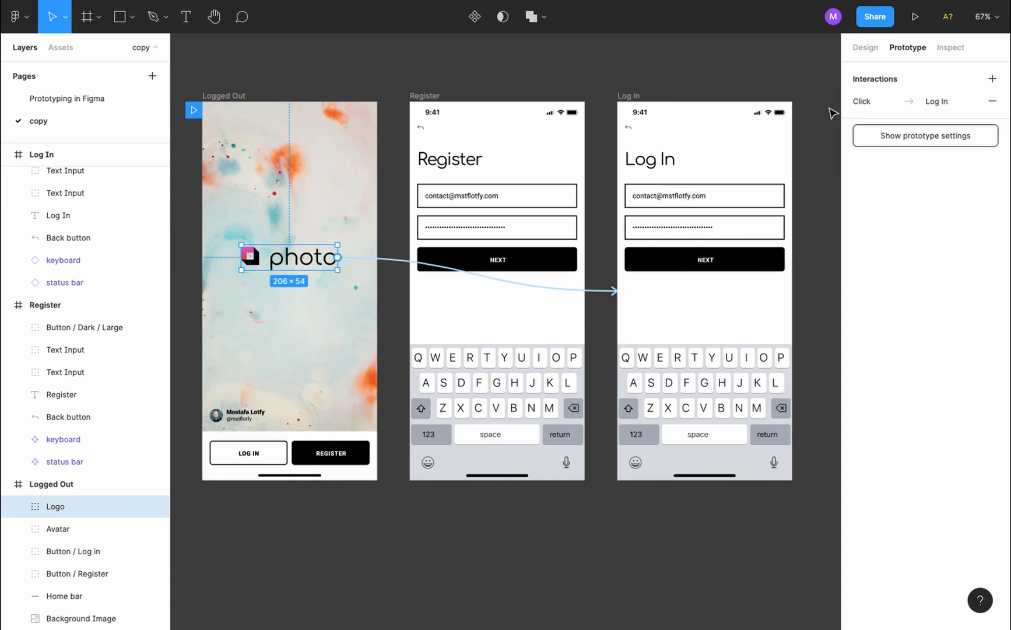
click(822, 167)
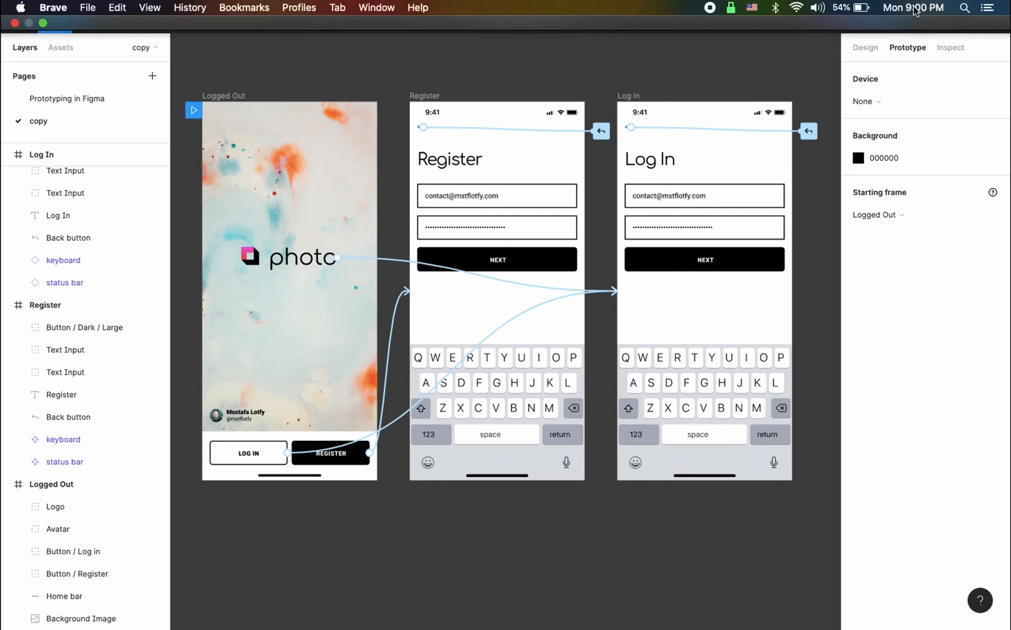
Set the preview device to iPhone 11 Pro, present, and test the logo, back arrow and REGISTER links
click(889, 100)
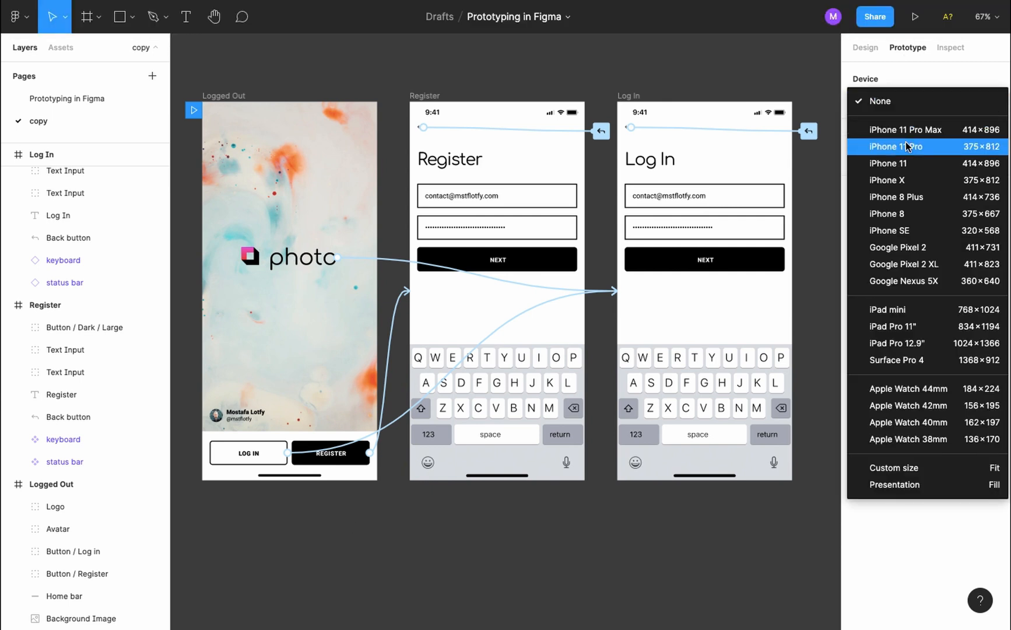
click(905, 145)
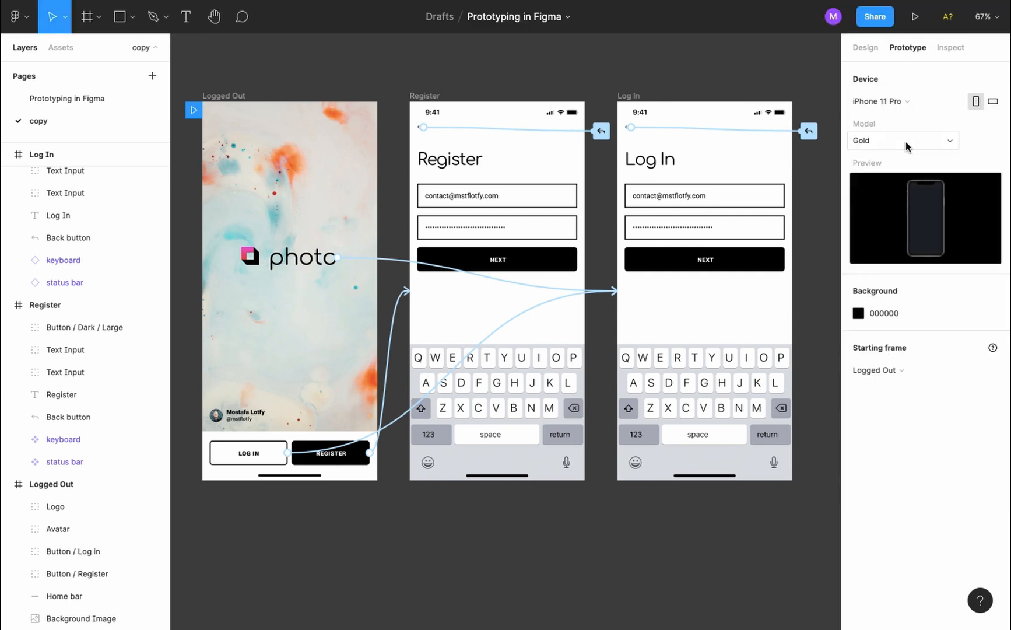
click(915, 17)
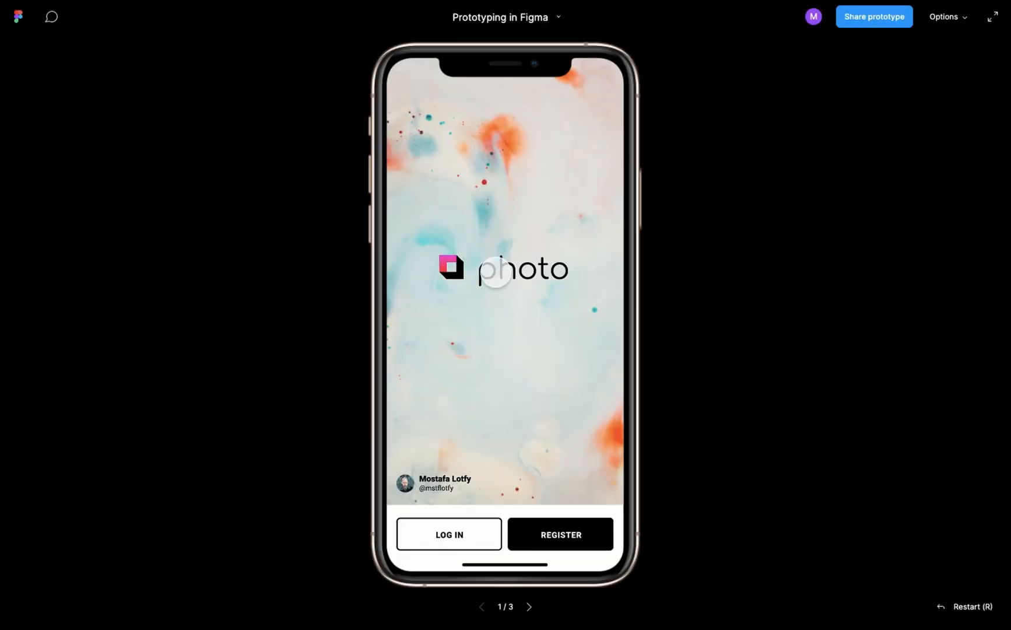
click(496, 272)
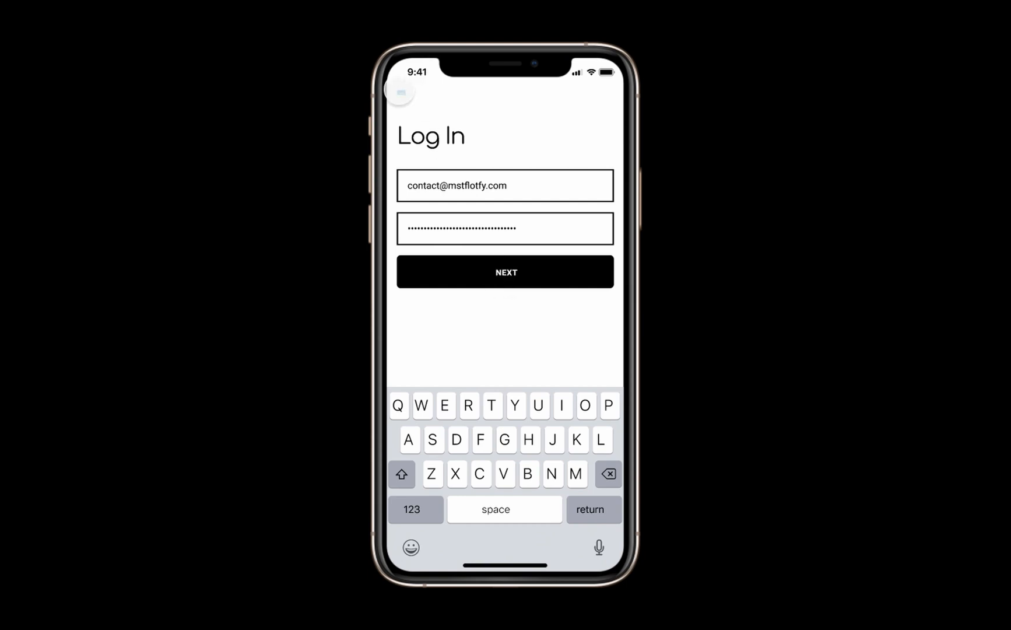
click(401, 92)
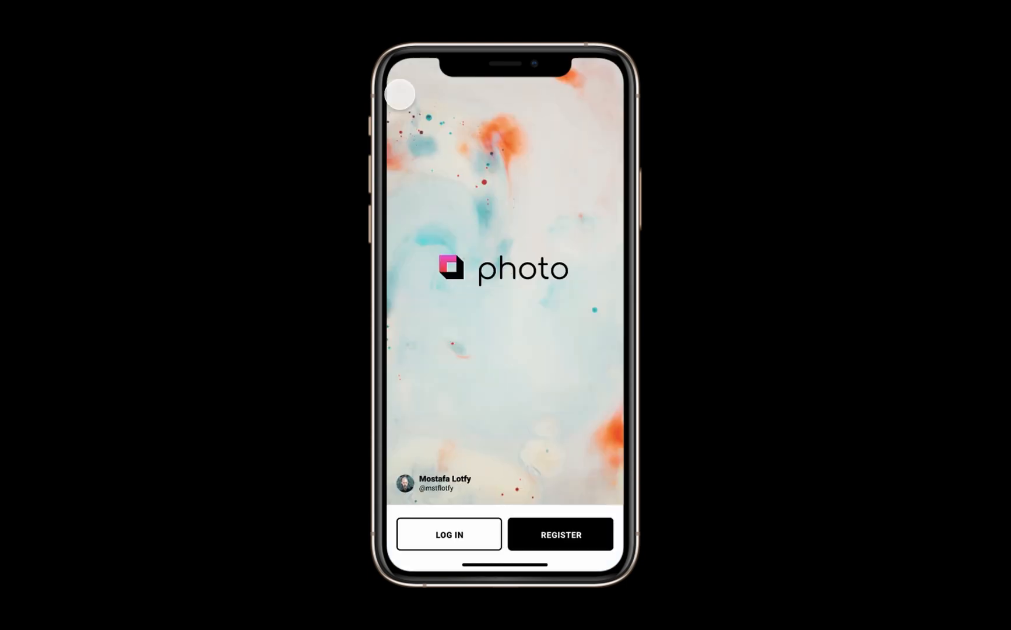
click(535, 541)
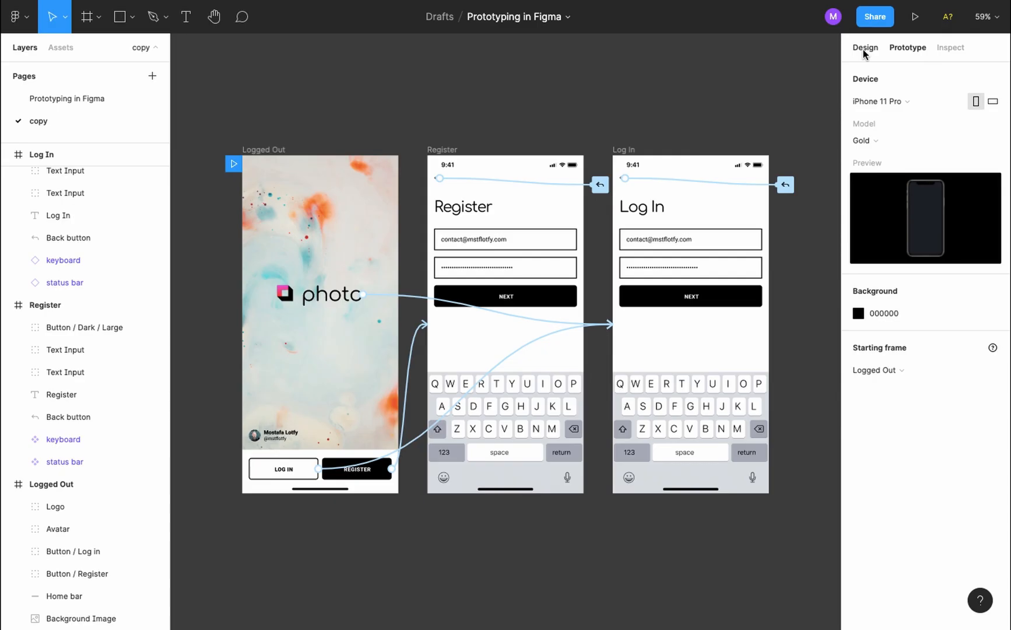
Try iPhone 11 Pro Max, iPhone 8 and iPad mini presets on Logged Out, then restore 375×812
click(866, 51)
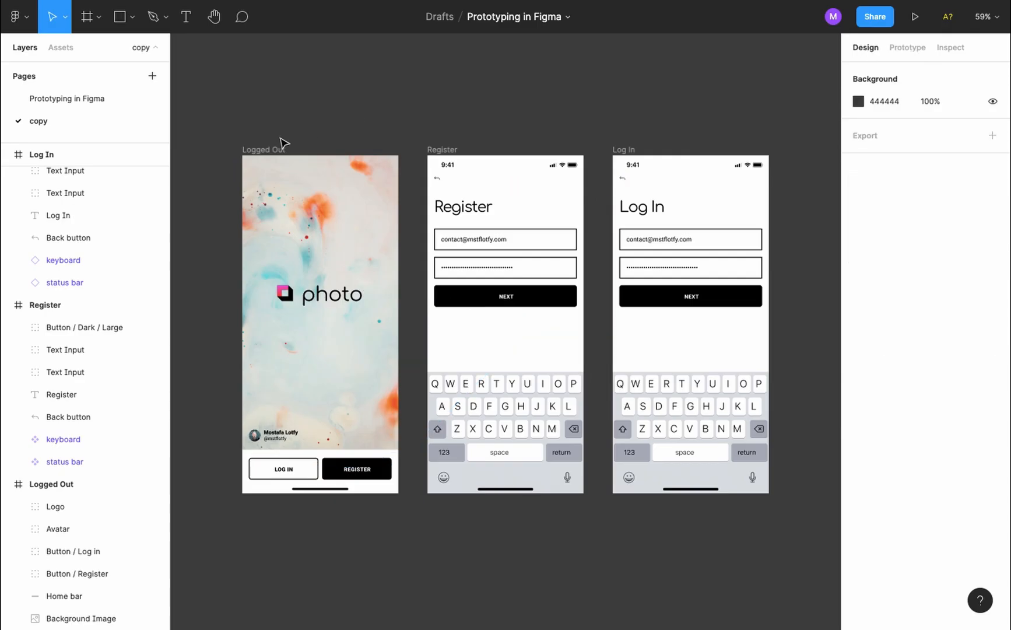
click(267, 150)
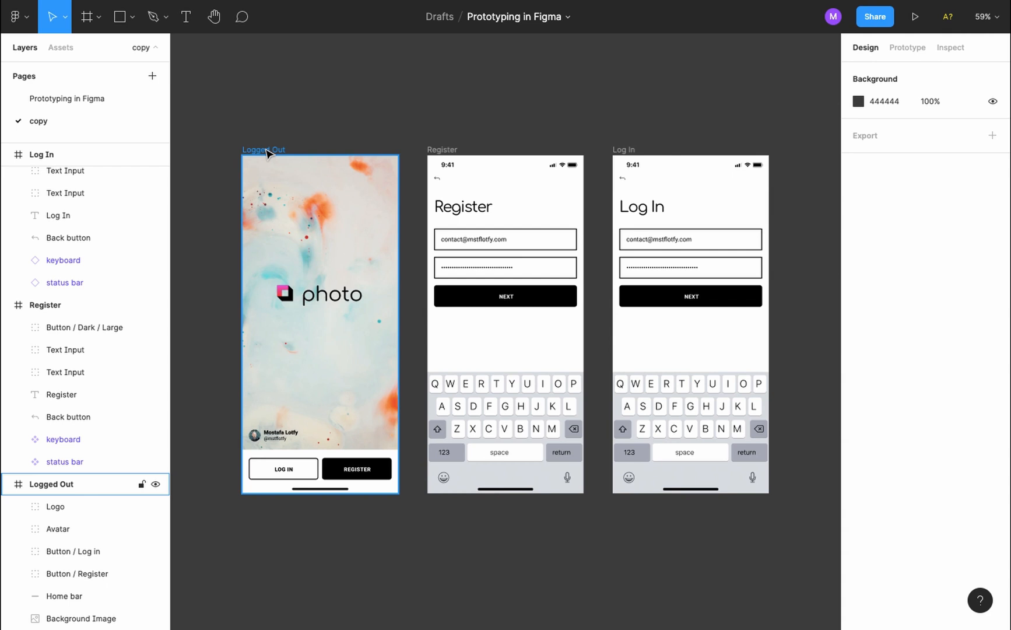
click(877, 110)
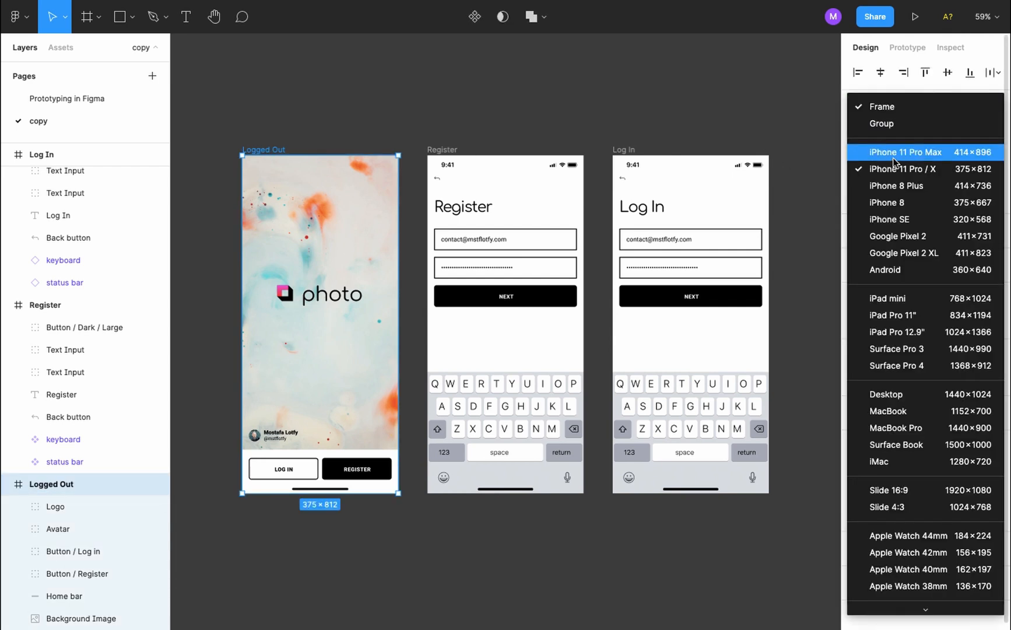
click(896, 155)
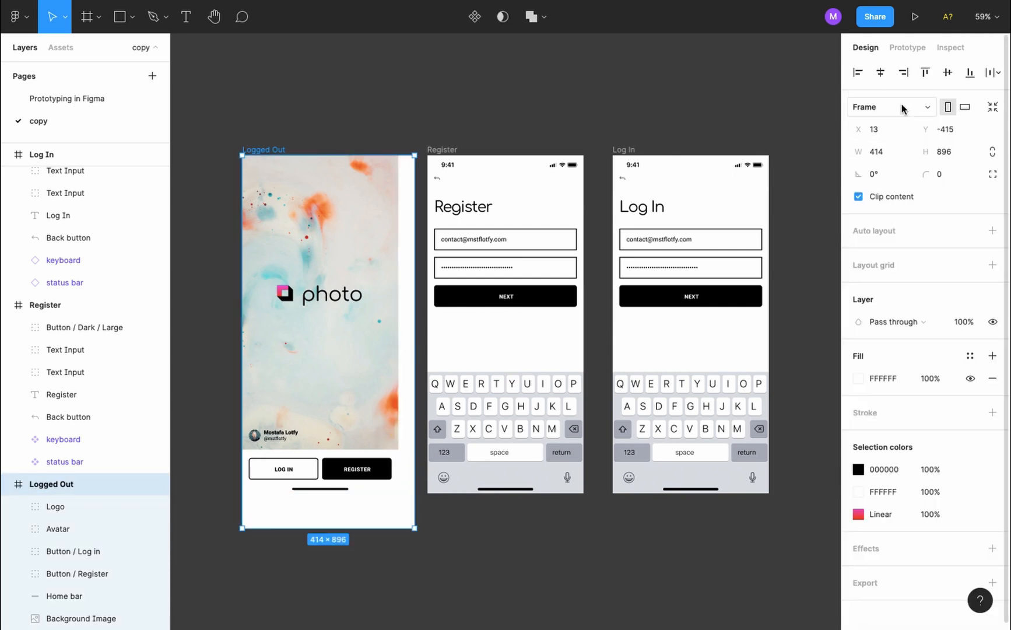
click(902, 104)
click(914, 200)
click(887, 109)
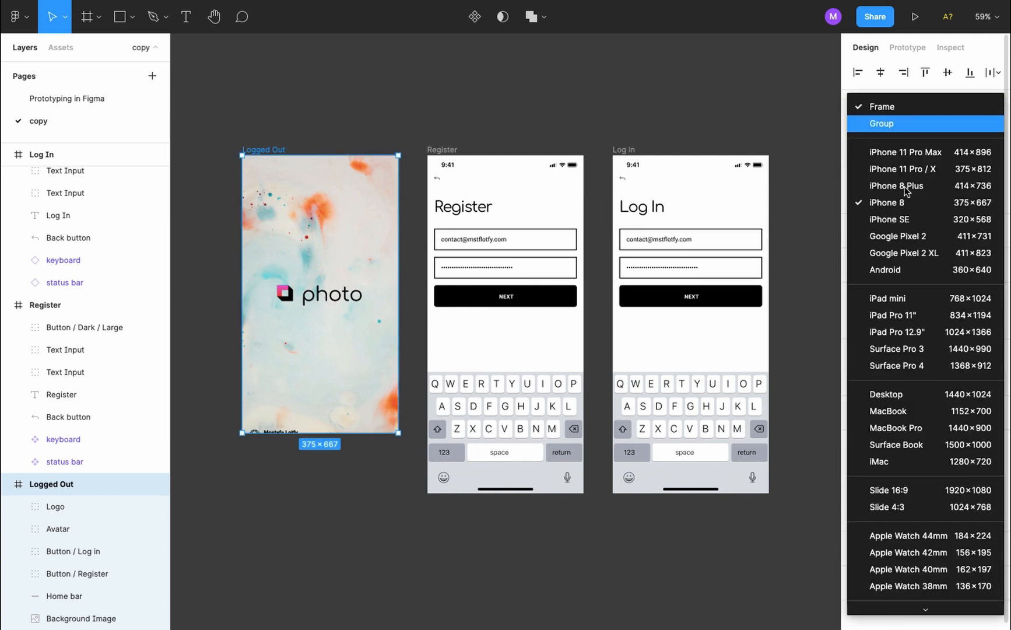
click(922, 303)
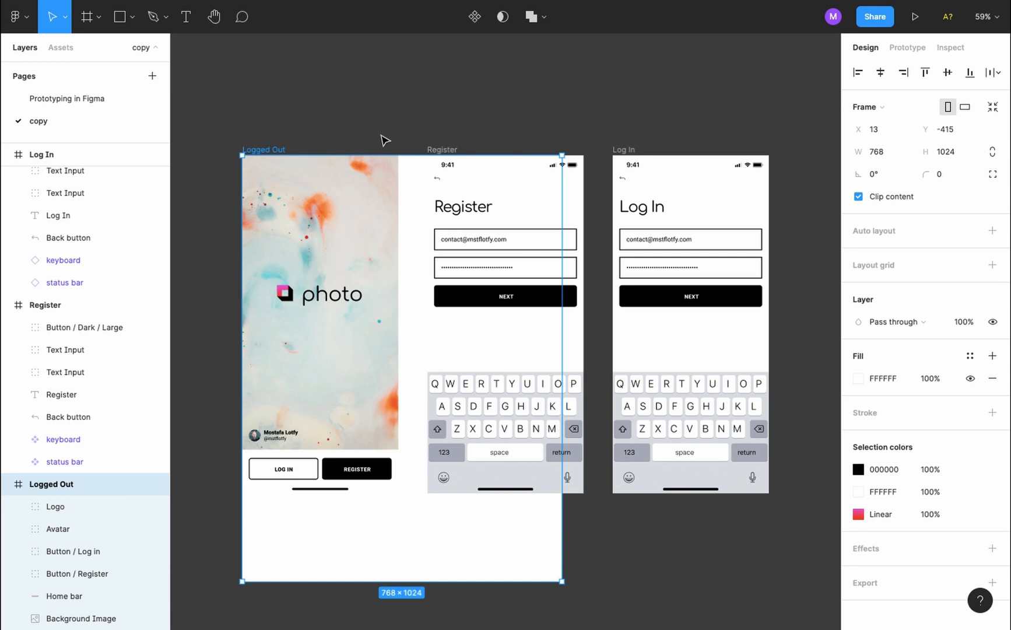
click(886, 107)
click(902, 161)
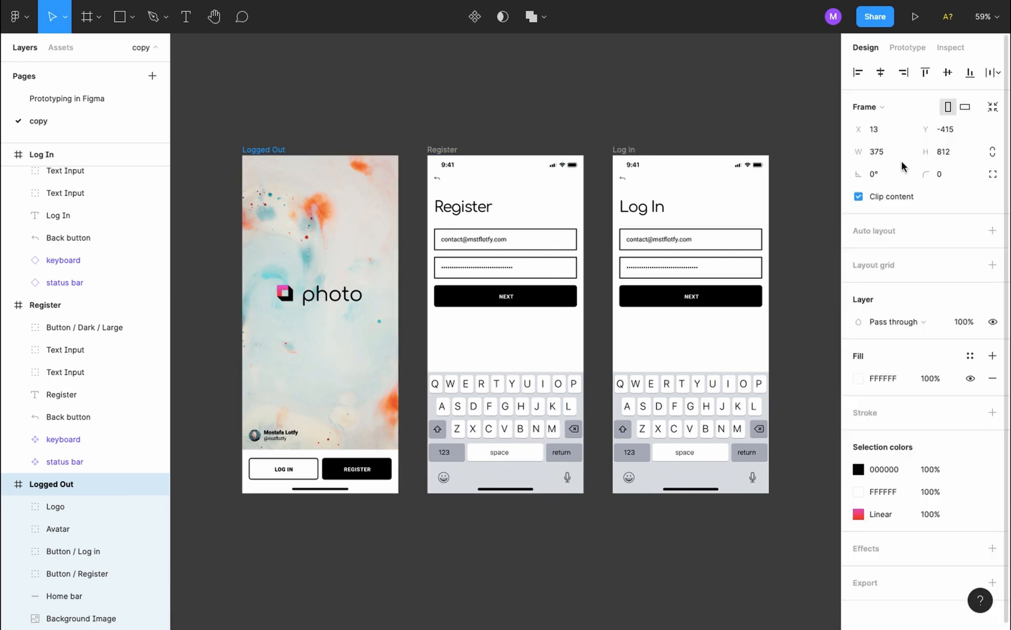
Set the Home bar constraints to Center and Bottom, then stretch the frame taller to test
click(335, 488)
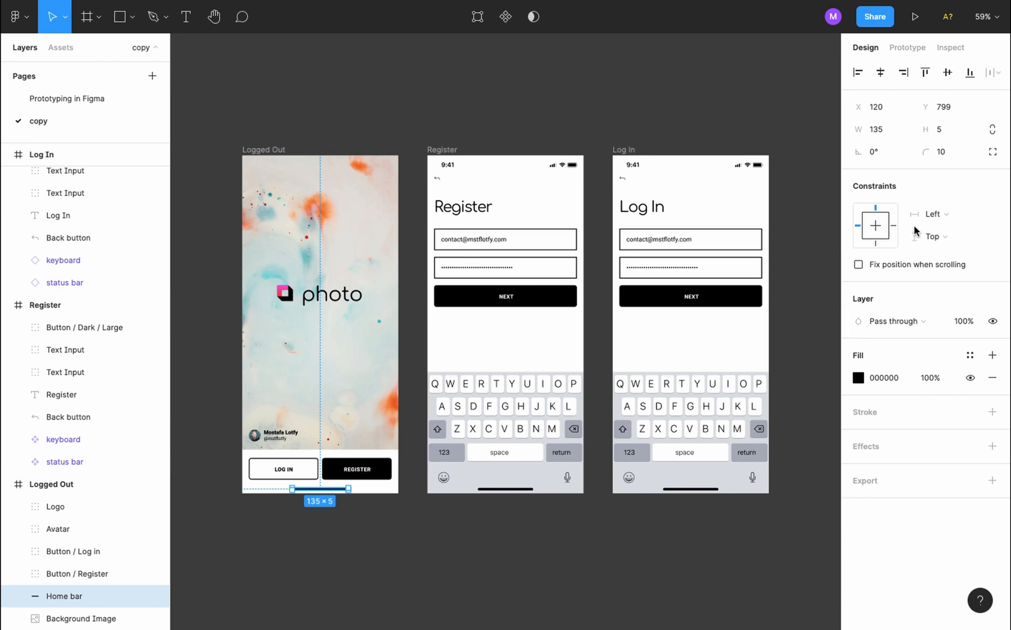
click(857, 225)
click(876, 209)
click(880, 226)
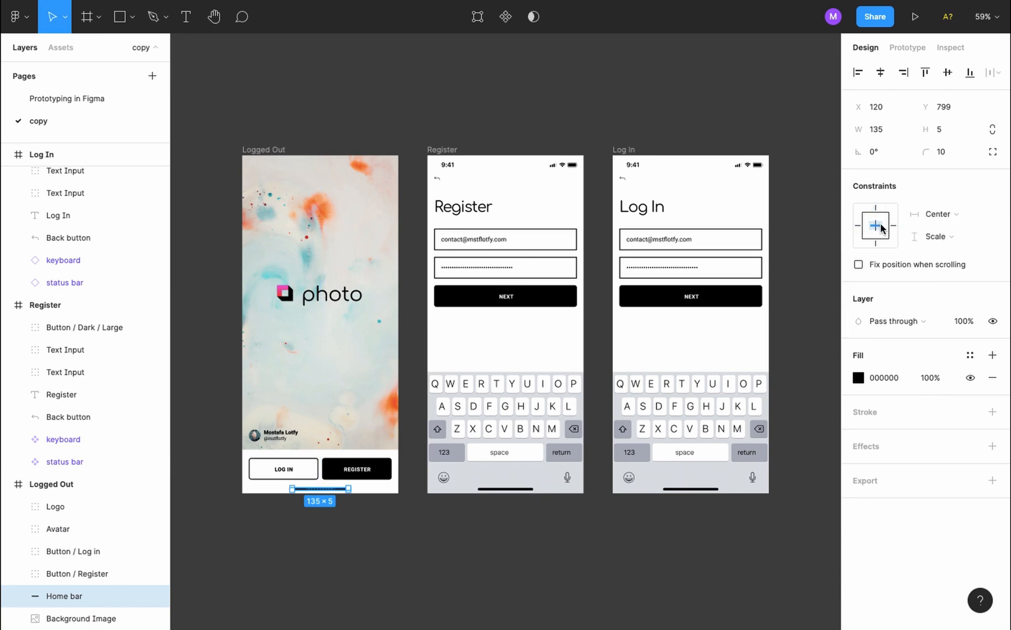
click(877, 244)
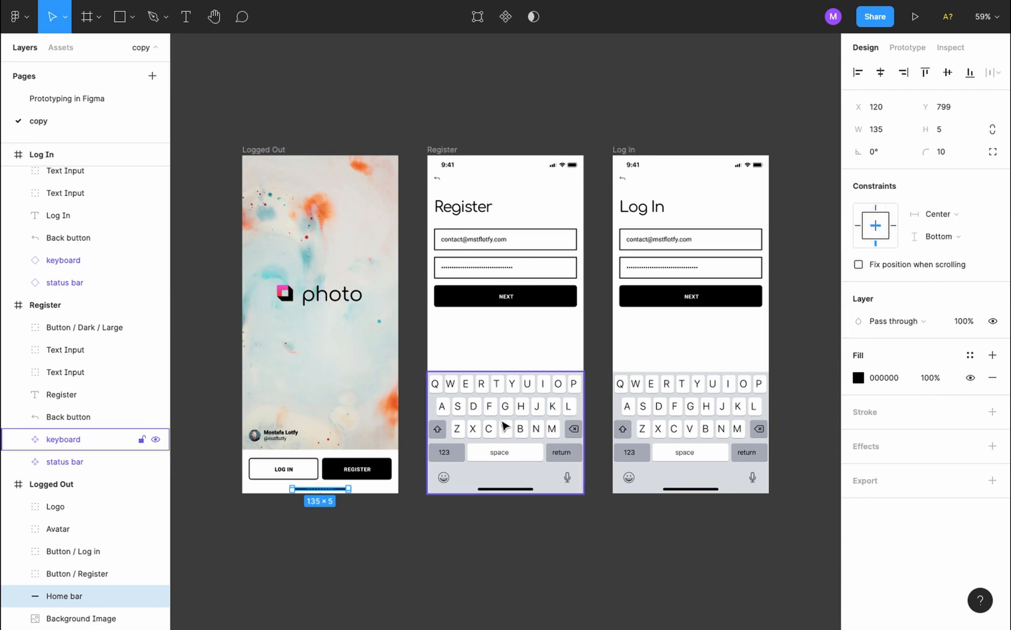
click(272, 150)
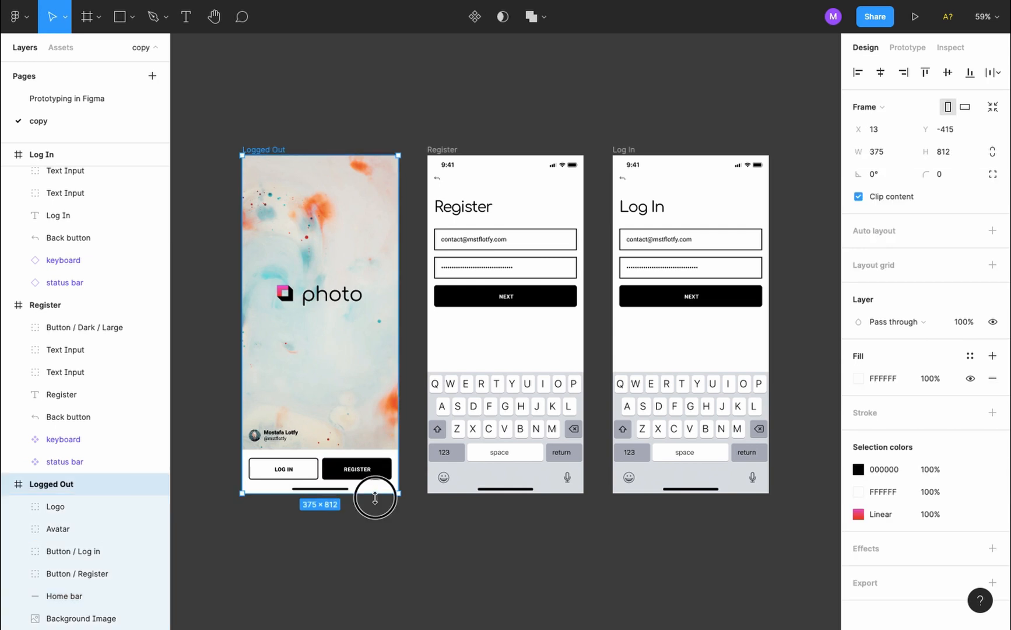
drag(375, 493, 377, 581)
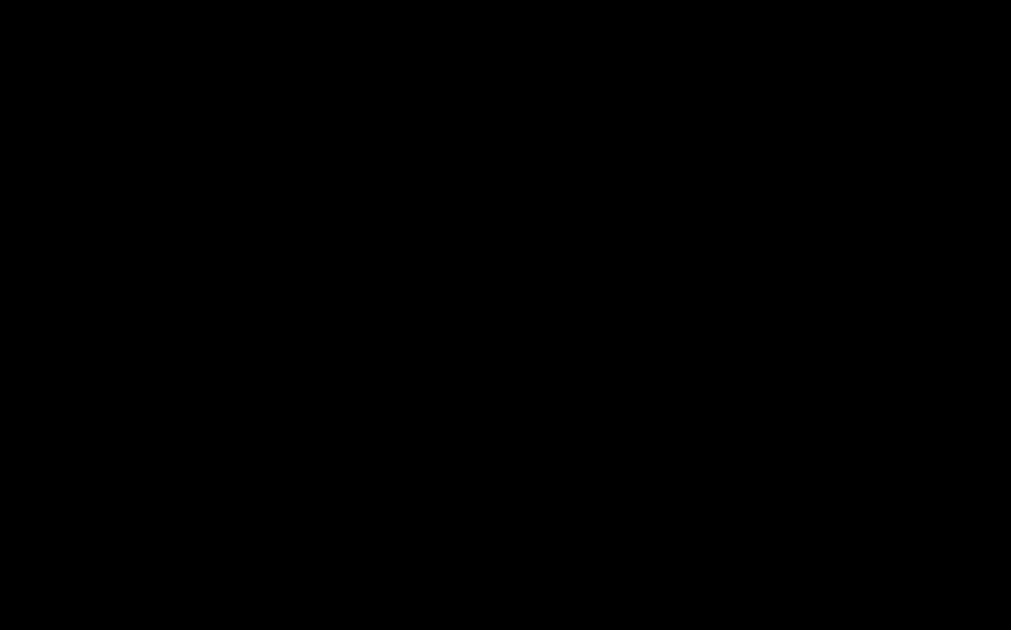